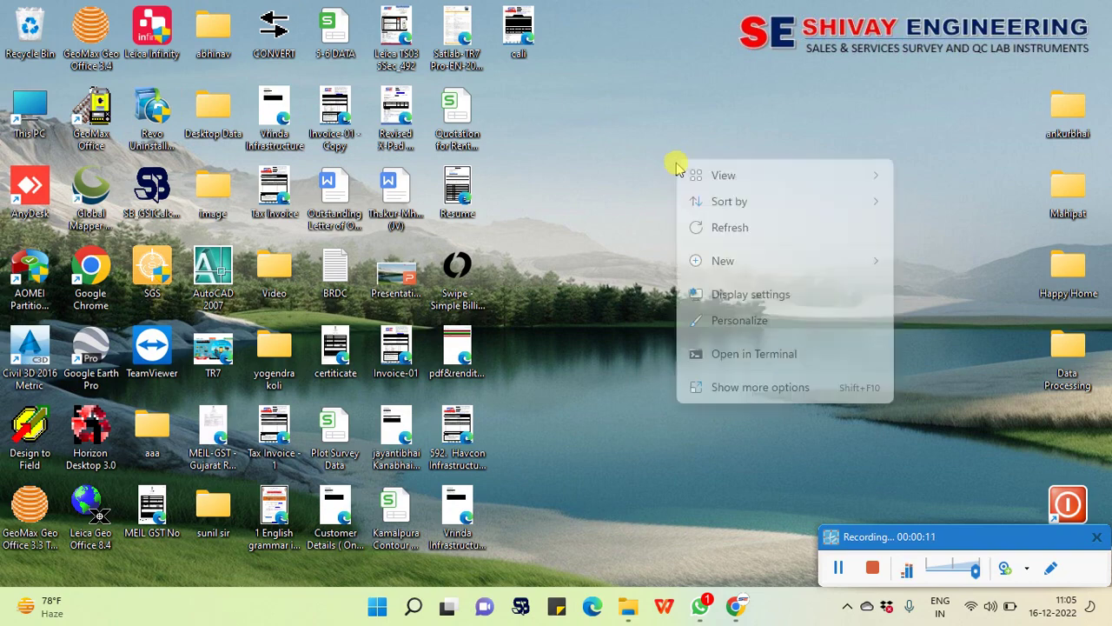
pyautogui.click(735, 226)
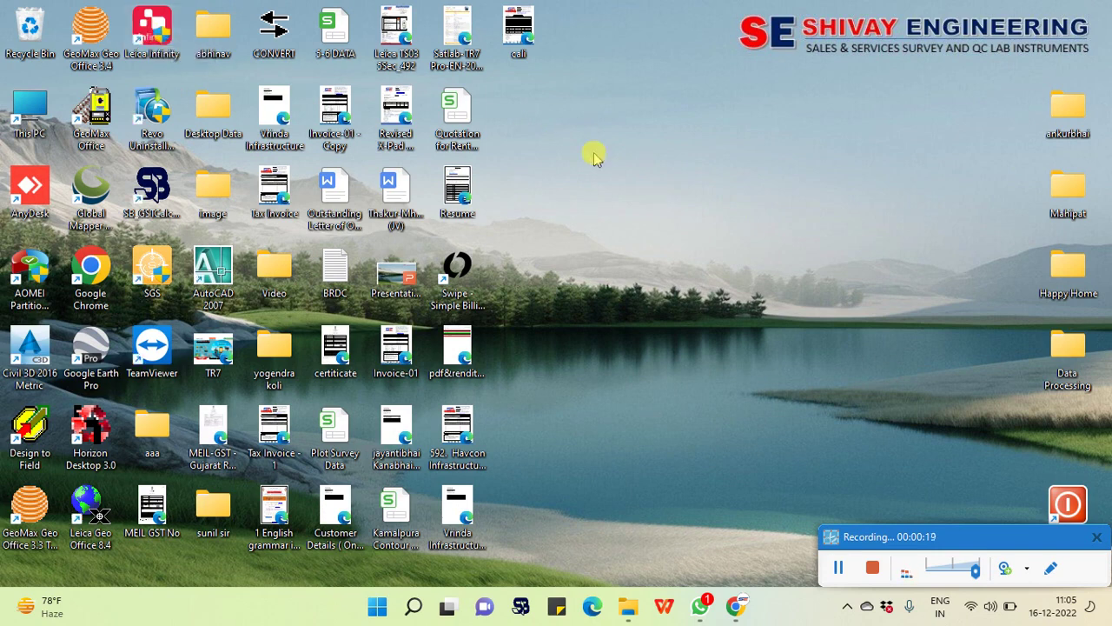
pyautogui.rightClick(705, 166)
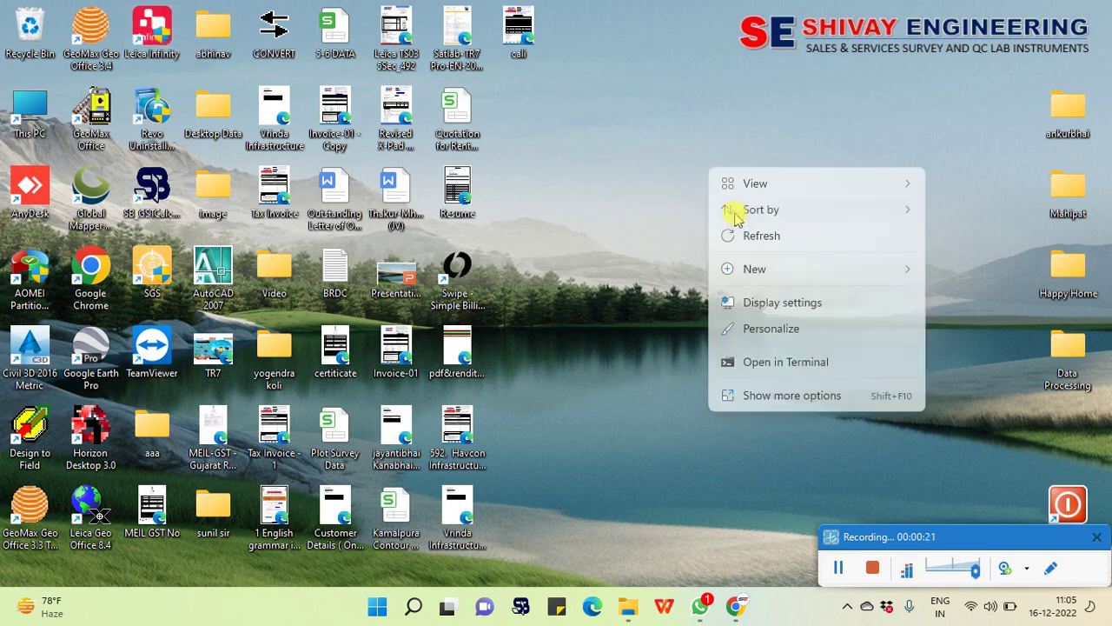
pyautogui.click(763, 237)
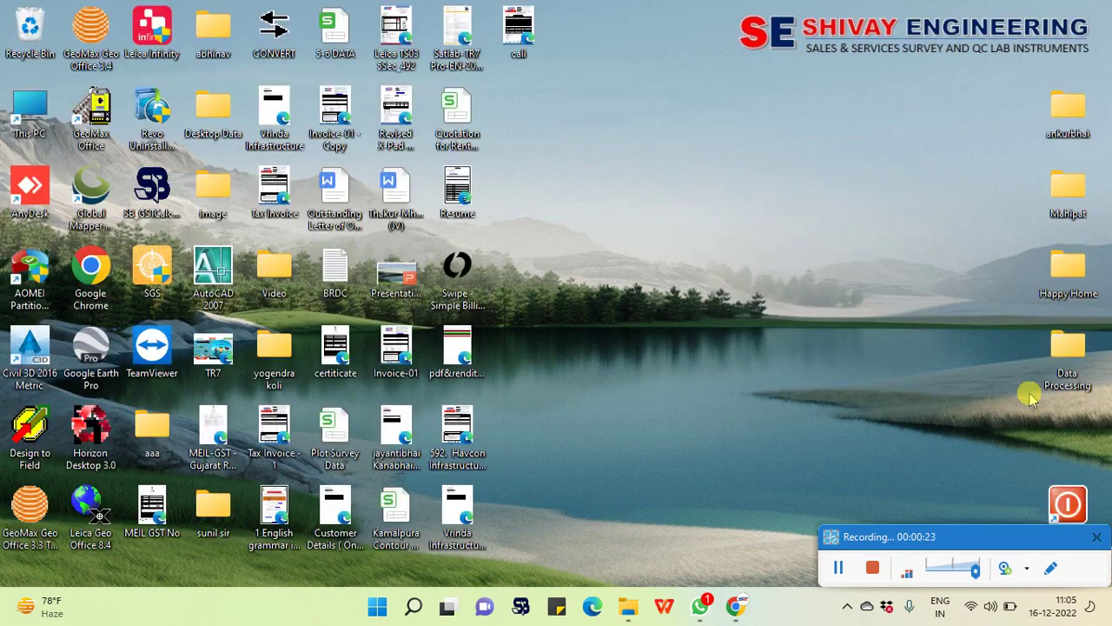
# Move the Data Processing folder next to the other desktop icons and review the observation files in its DGPS subfolder.
pyautogui.moveTo(1066, 363); pyautogui.dragTo(524, 104)
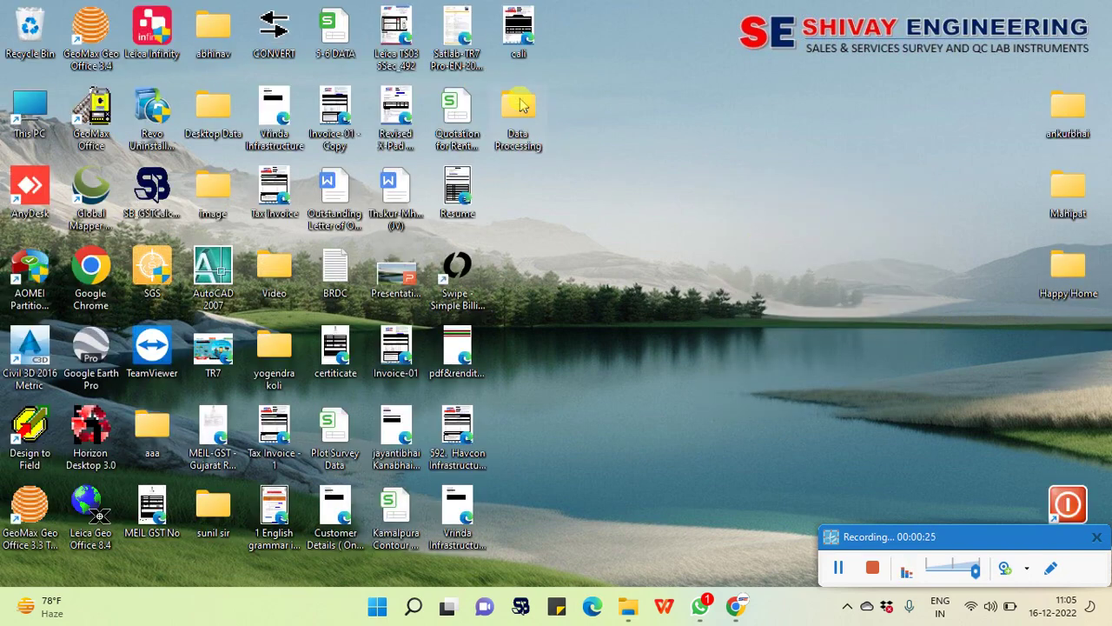
pyautogui.doubleClick(532, 153)
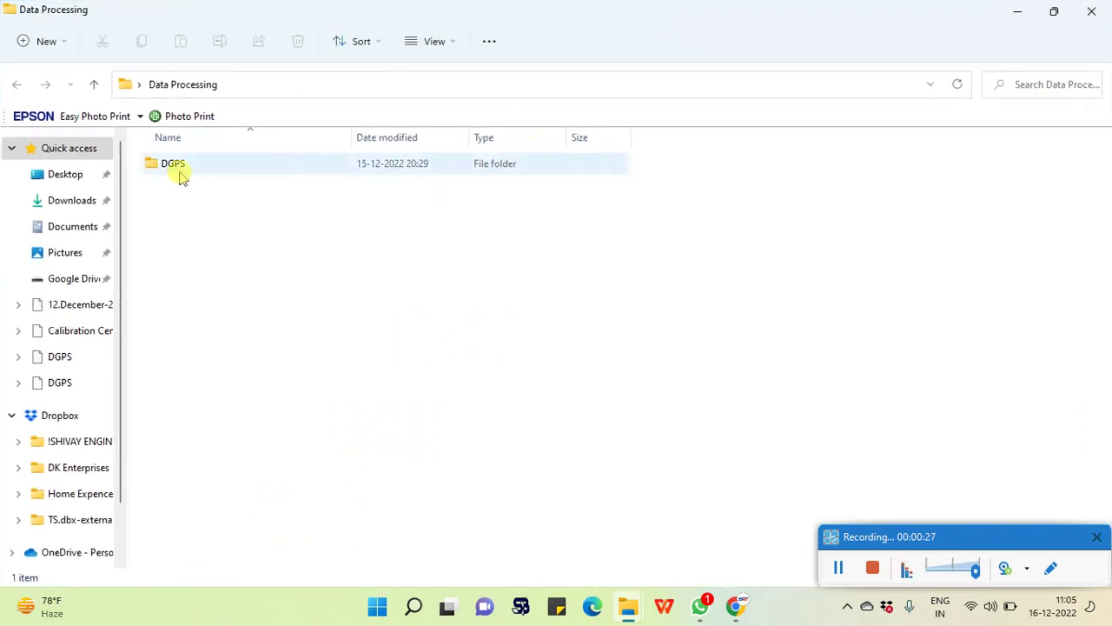
pyautogui.doubleClick(178, 165)
pyautogui.scroll(-2, 223, 197)
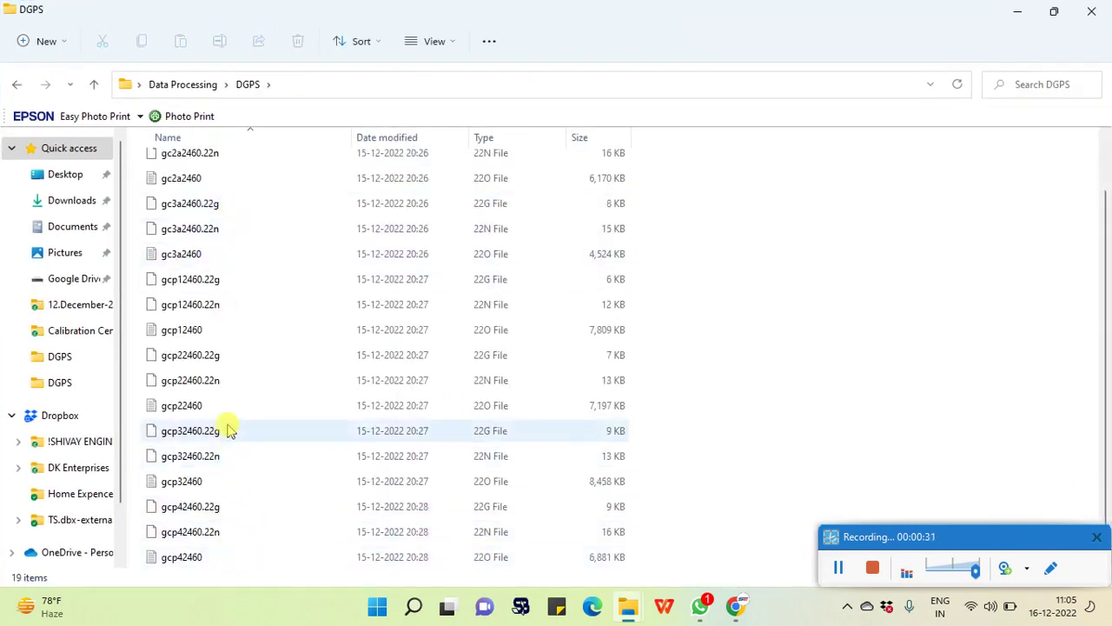
pyautogui.scroll(2, 223, 374)
pyautogui.scroll(-2, 221, 239)
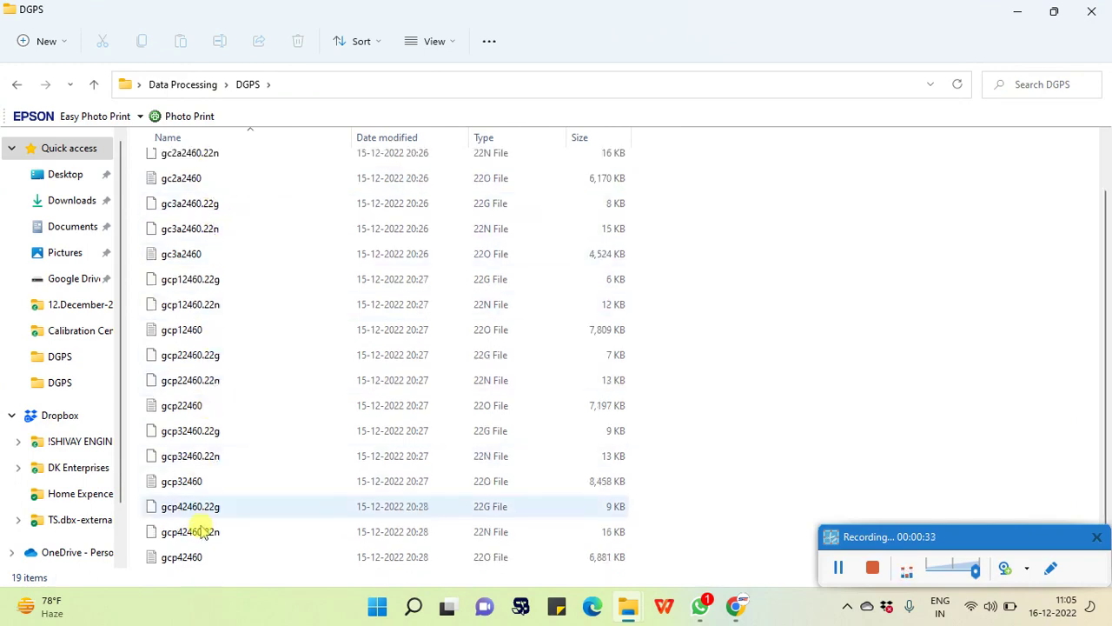
pyautogui.scroll(2, 211, 504)
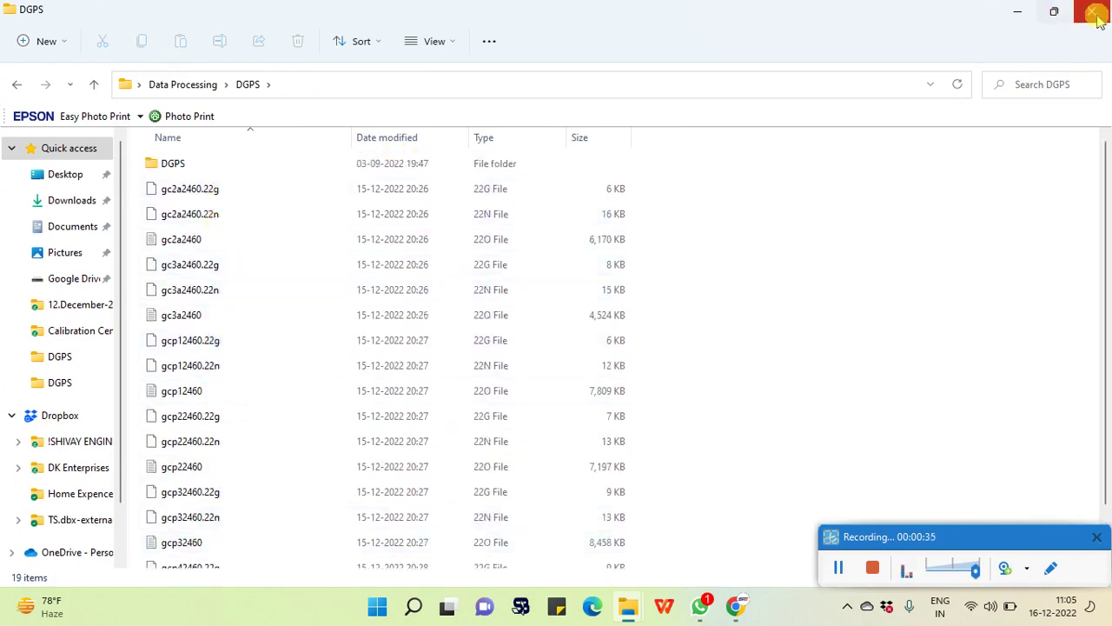
pyautogui.click(1020, 12)
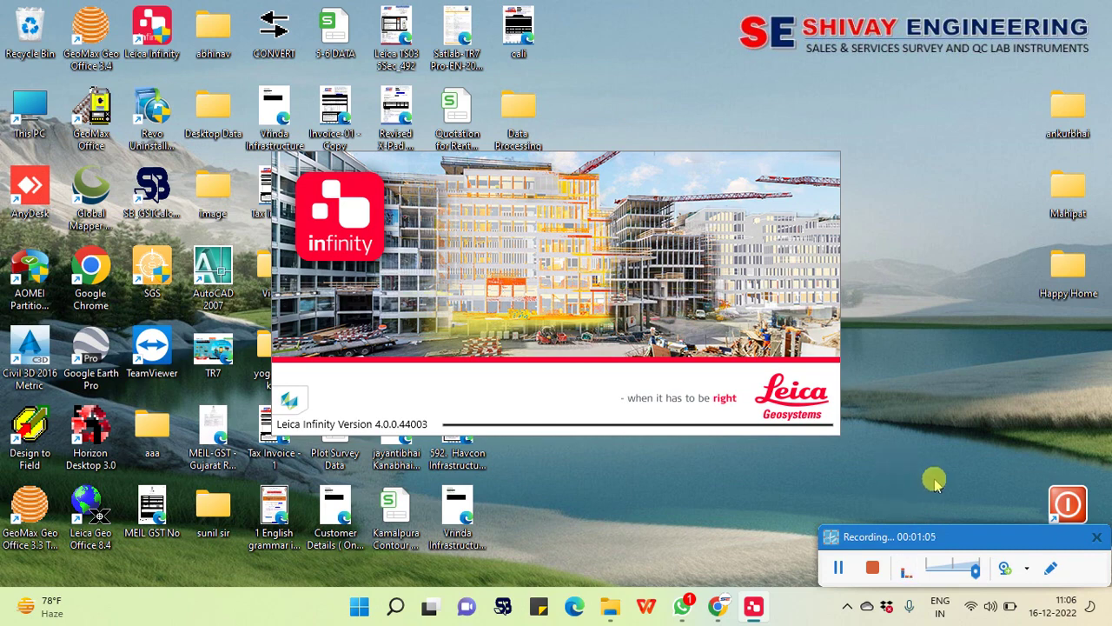
# Maximize the Leica Infinity window and start a new project using the UTM-44 coordinate system.
pyautogui.moveTo(945, 533); pyautogui.dragTo(979, 621)
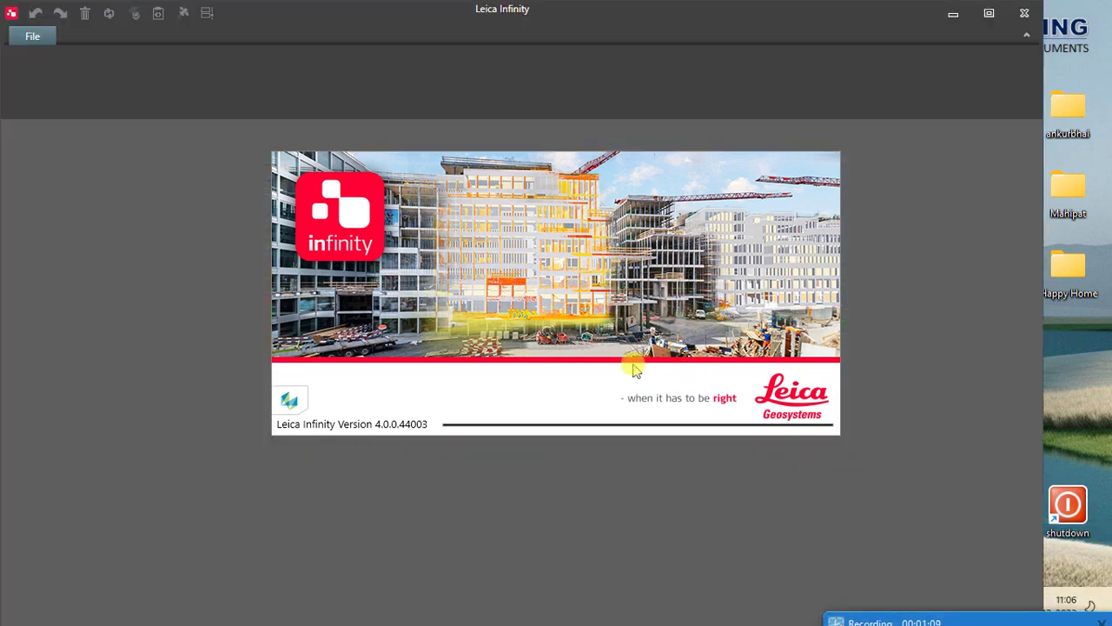
pyautogui.click(991, 15)
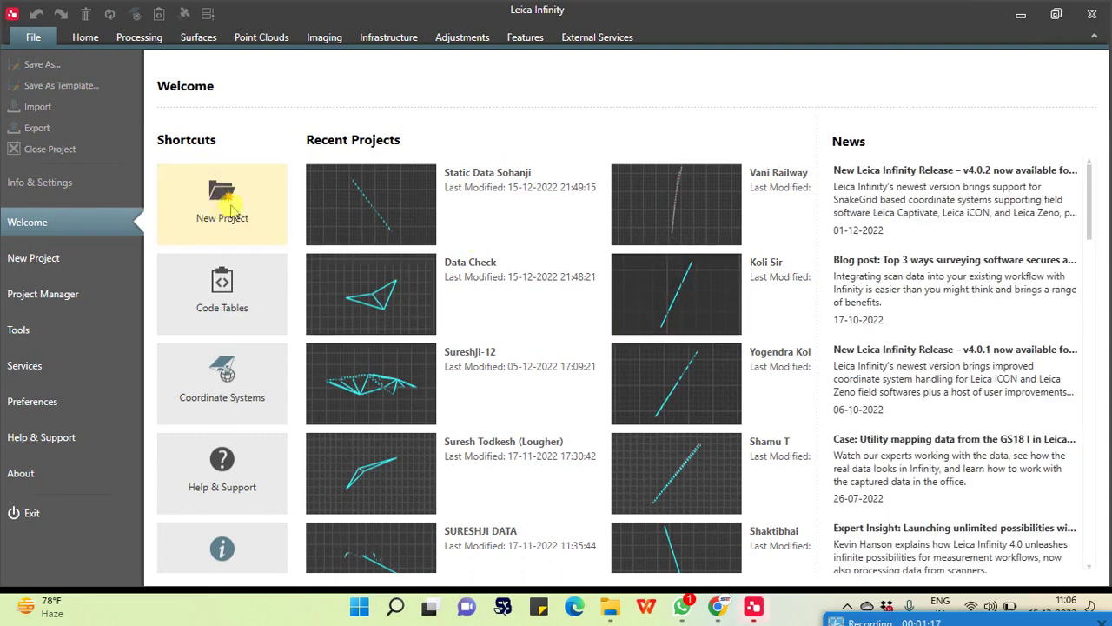
pyautogui.click(226, 202)
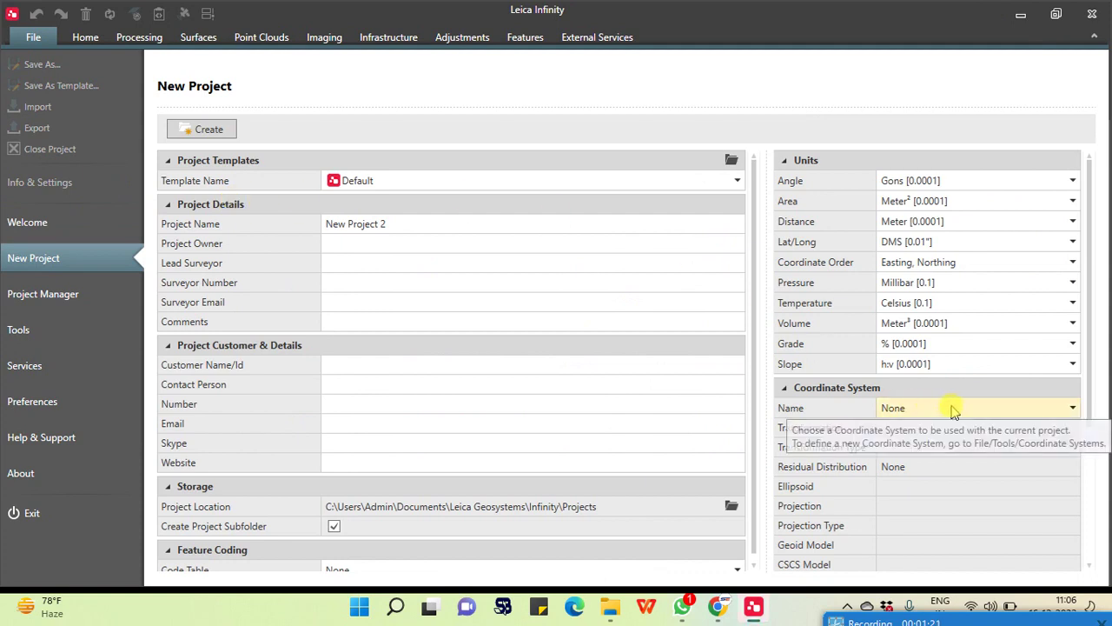
pyautogui.click(954, 409)
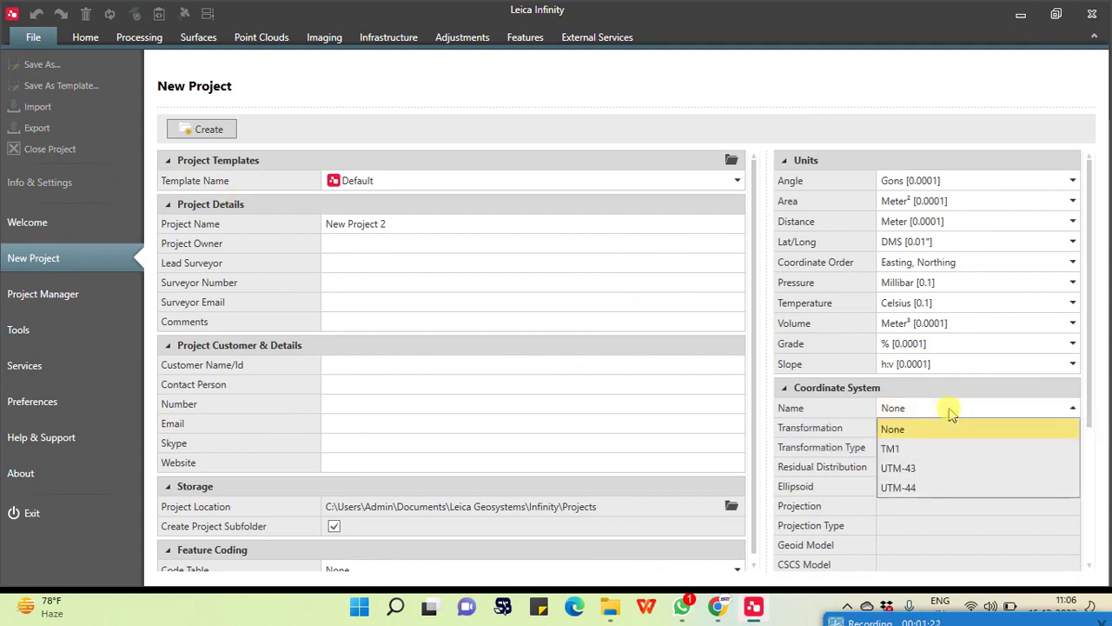
pyautogui.click(925, 492)
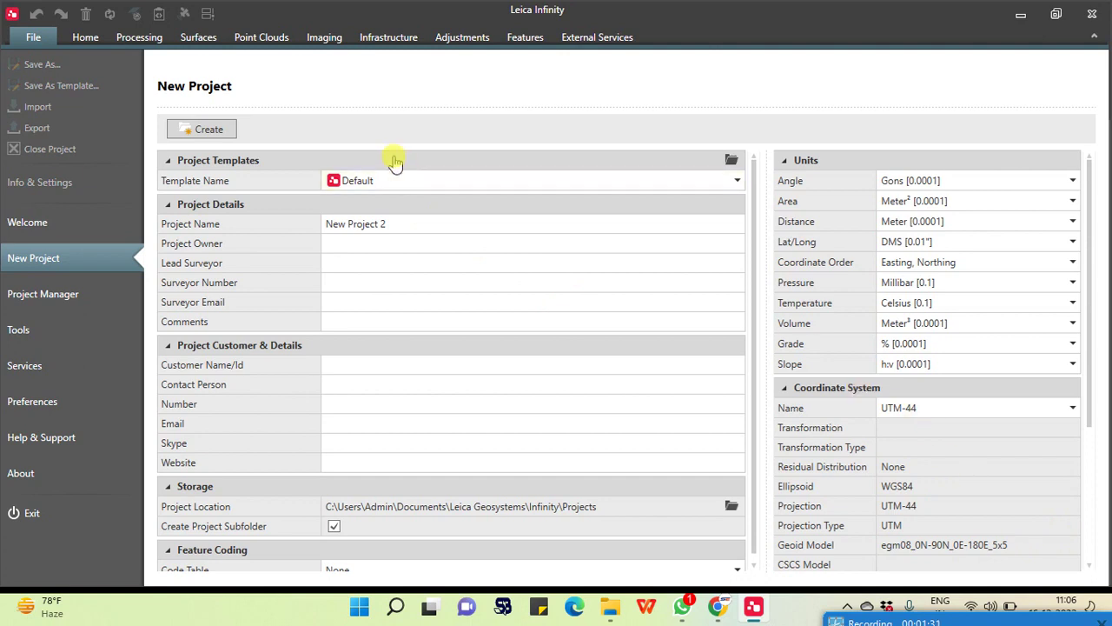
# Name the new project STATIC DATA and create it.
pyautogui.click(394, 223)
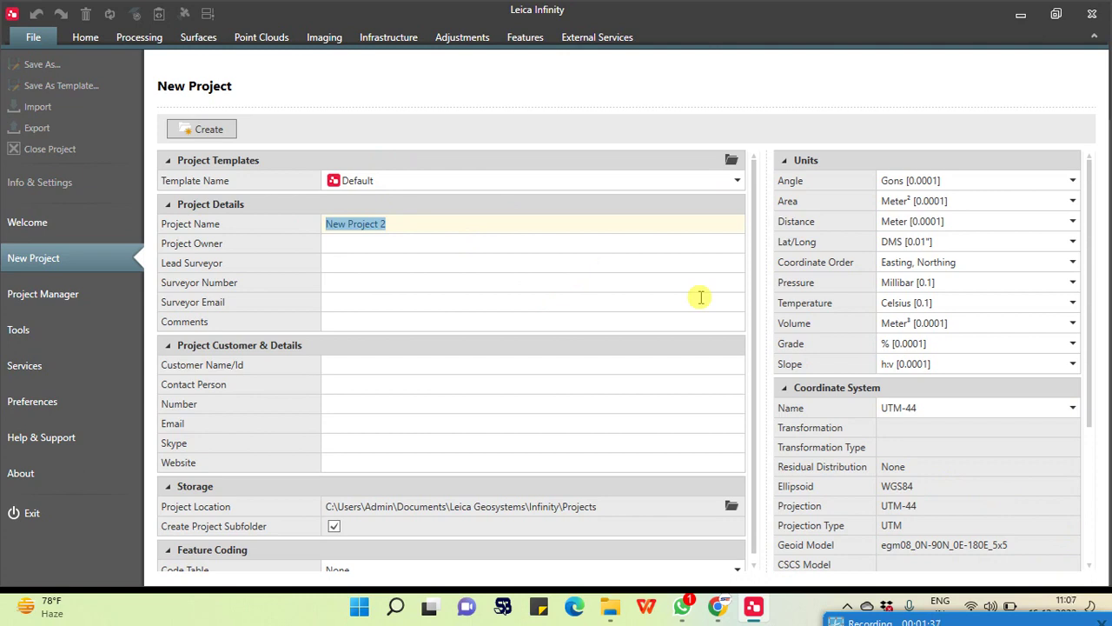
pyautogui.write('DA')
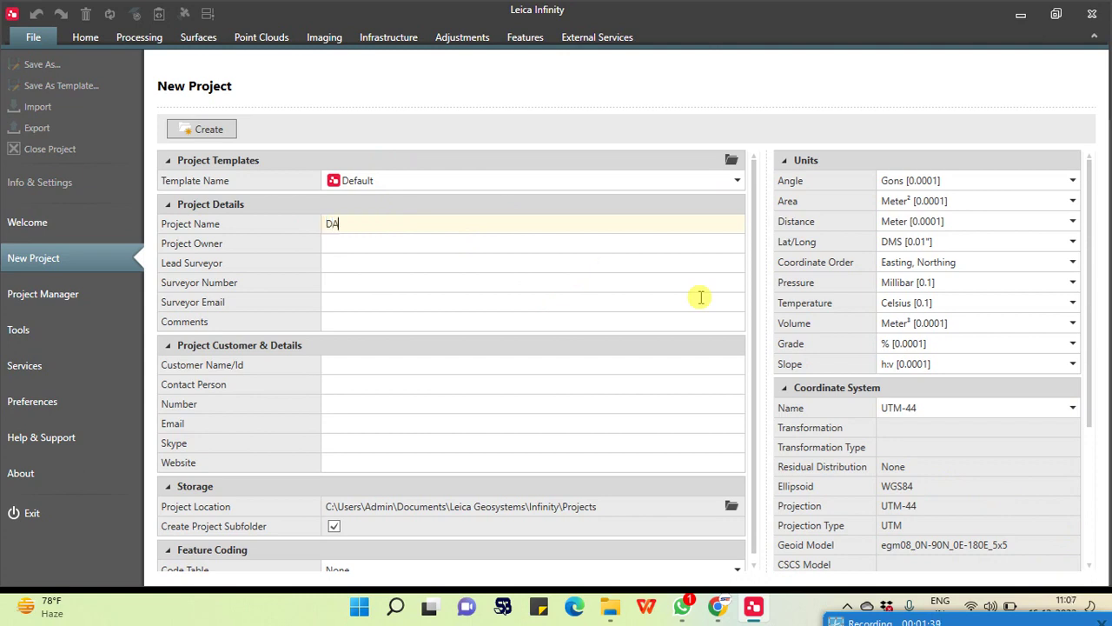
pyautogui.write('TA')
pyautogui.press('BackSpace')
pyautogui.press('BackSpace')
pyautogui.press('BackSpace')
pyautogui.press('BackSpace')
pyautogui.write('S')
pyautogui.write('TATIC DATA')
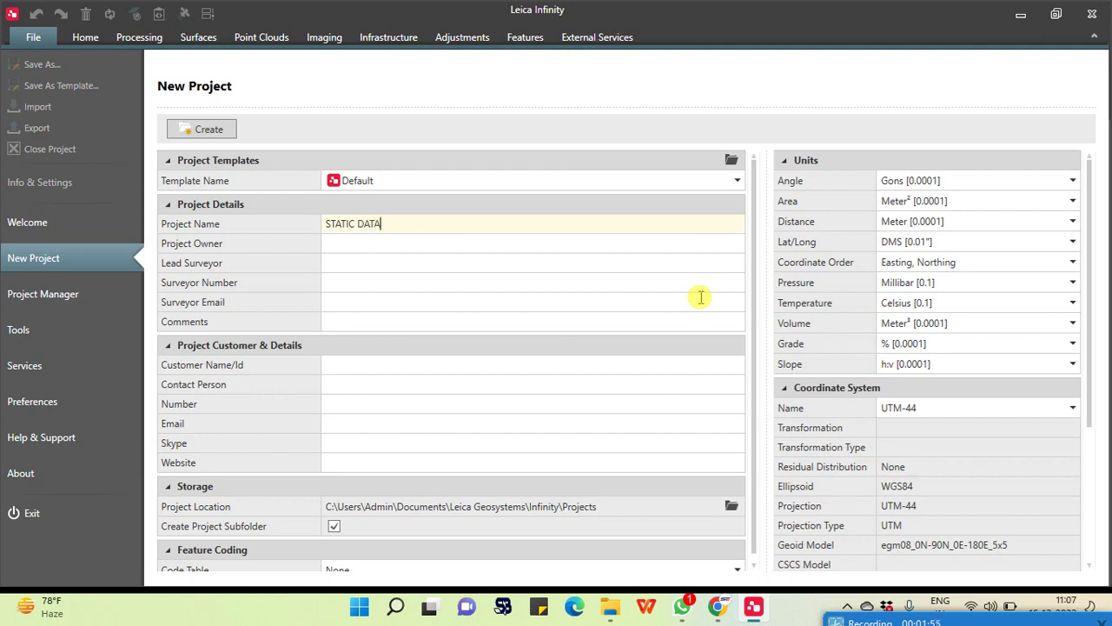
pyautogui.click(209, 132)
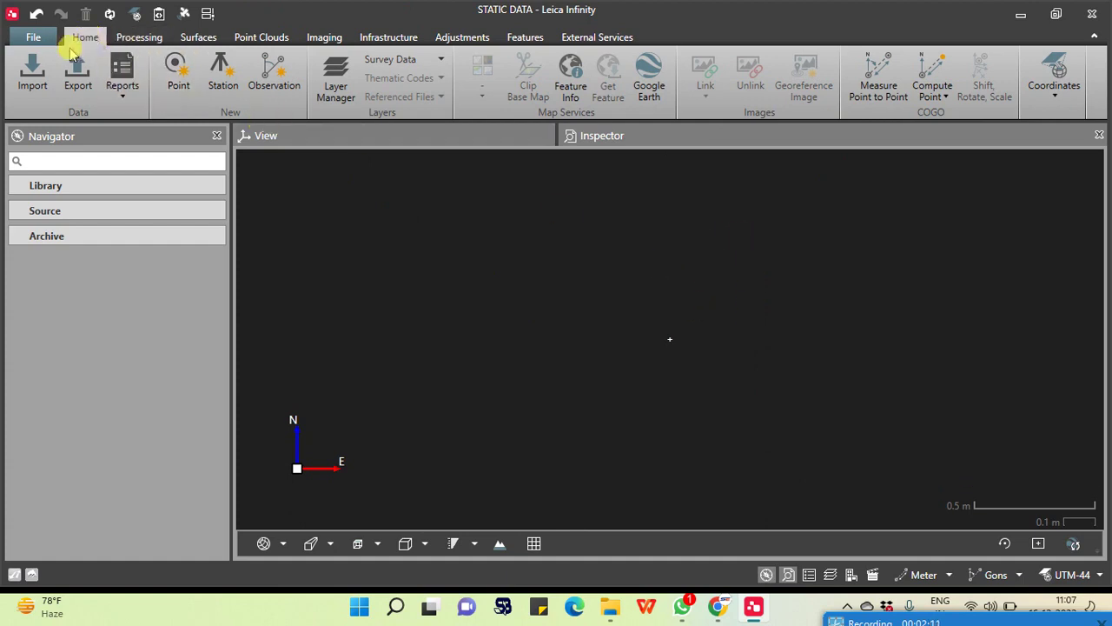
# Import all RINEX files from gc2a2460.22g through gcp42460.22o in the DGPS folder into the project.
pyautogui.click(30, 79)
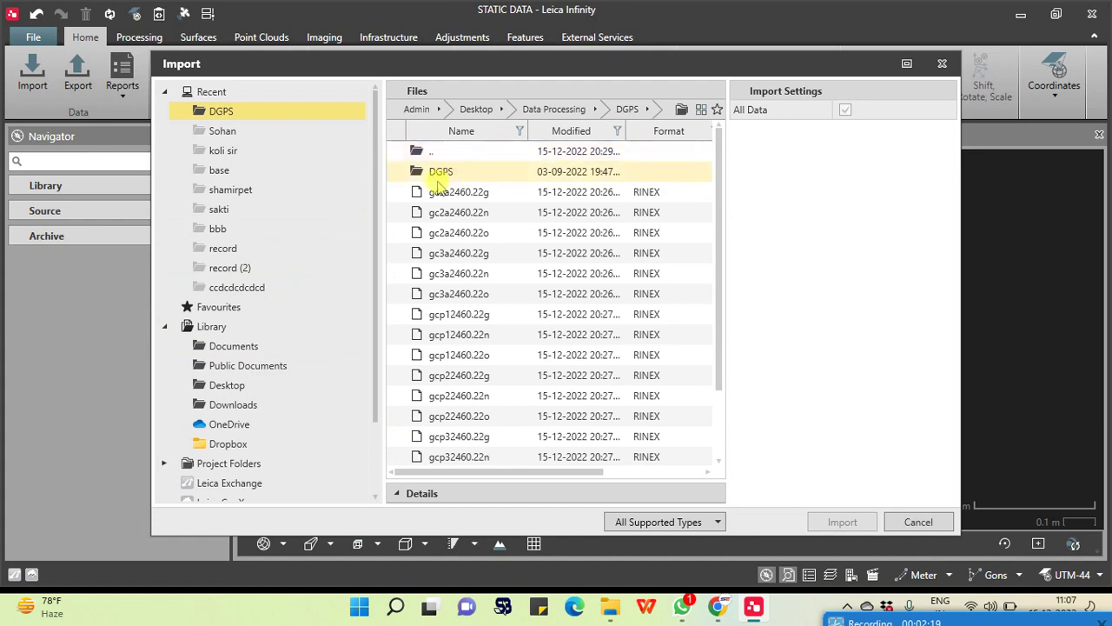
pyautogui.click(478, 192)
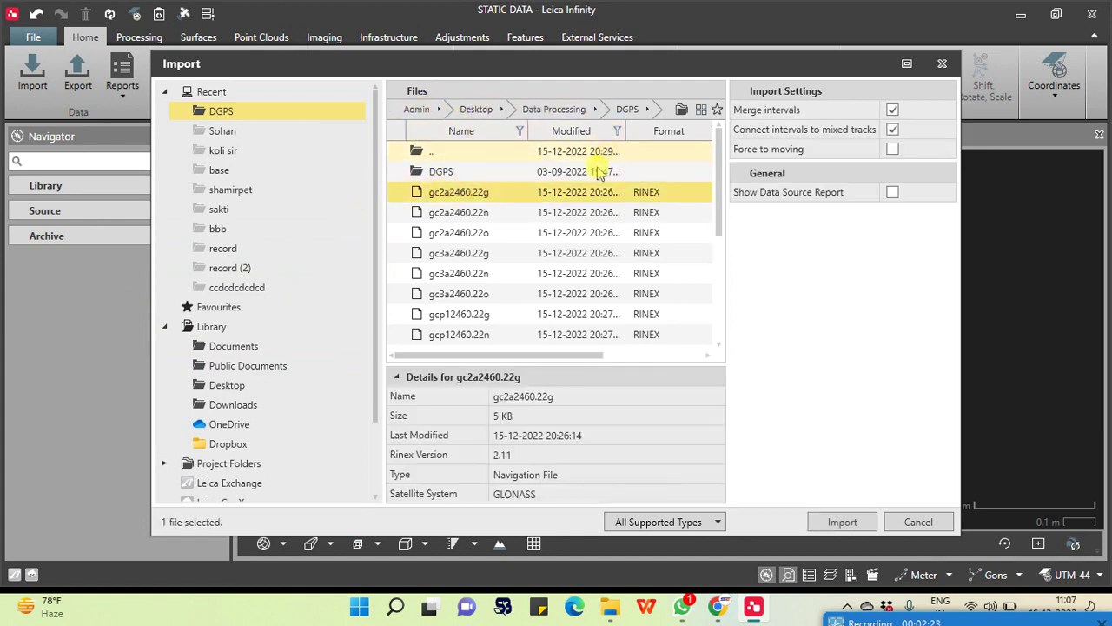
pyautogui.scroll(-3, 498, 275)
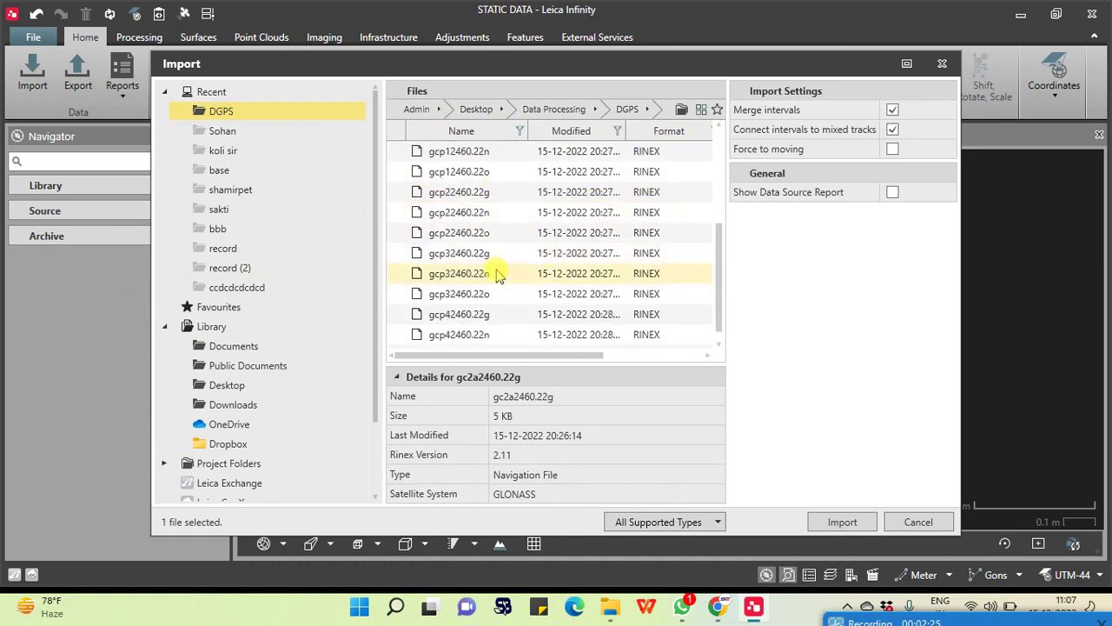
pyautogui.scroll(-1, 498, 275)
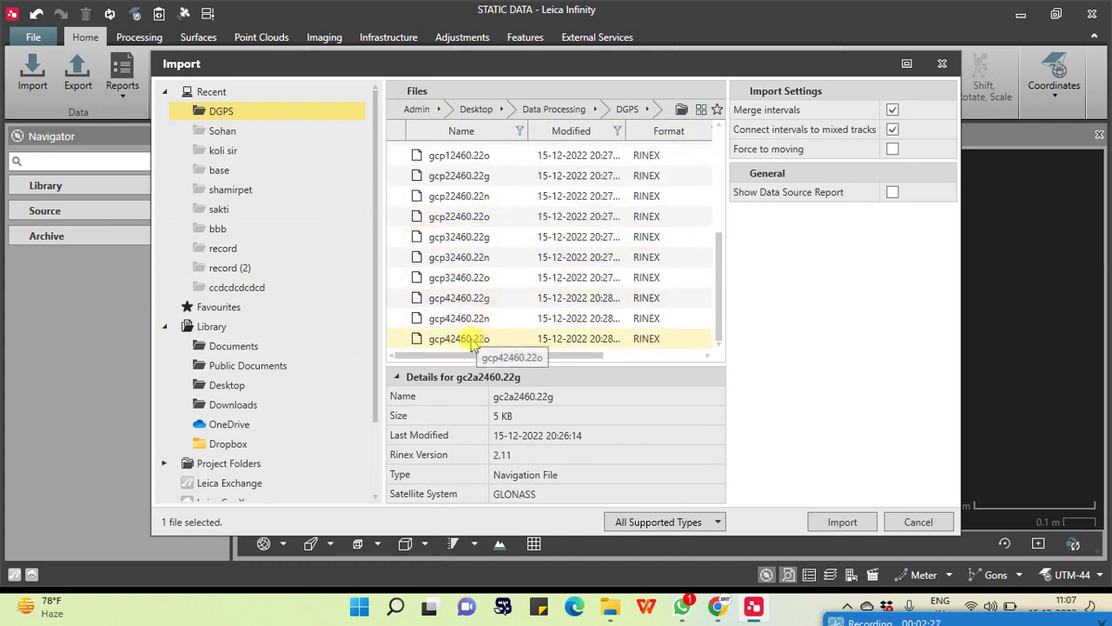
pyautogui.keyDown('shift'); pyautogui.click(474, 343); pyautogui.keyUp('shift')
pyautogui.scroll(4, 459, 199)
pyautogui.scroll(-4, 459, 200)
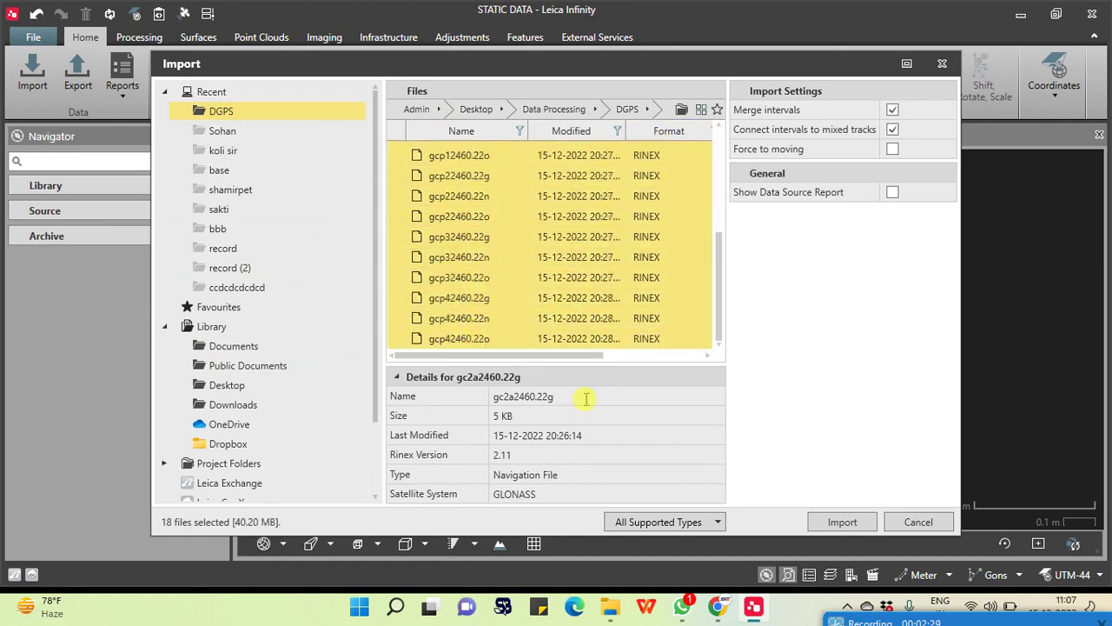
pyautogui.click(841, 523)
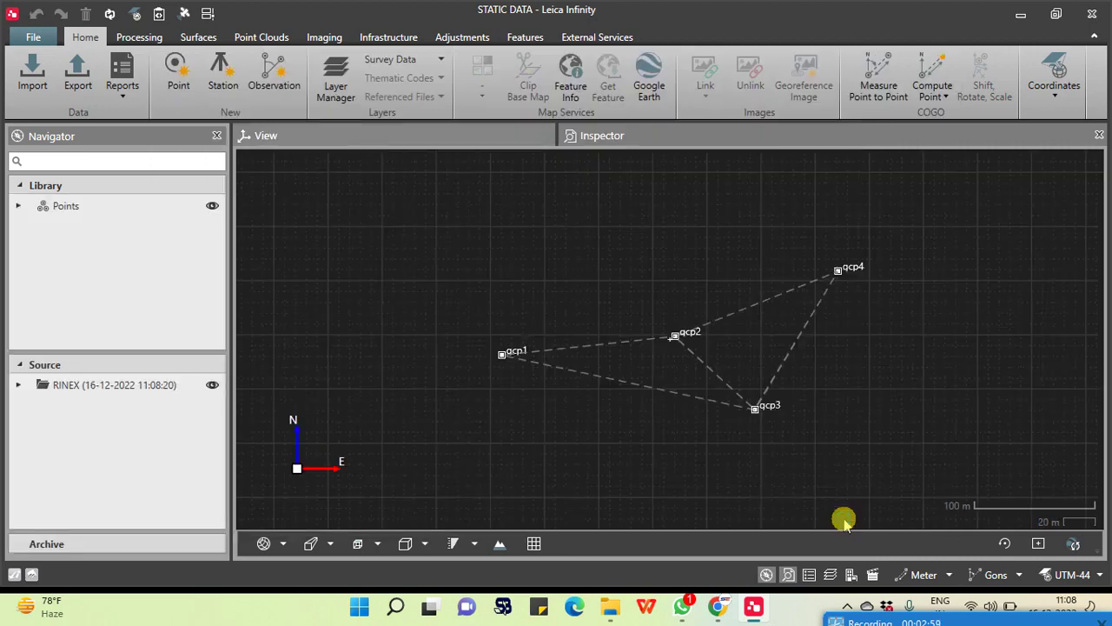
# Display the list of GNSS intervals for the imported points in the Inspector.
pyautogui.scroll(2, 749, 392)
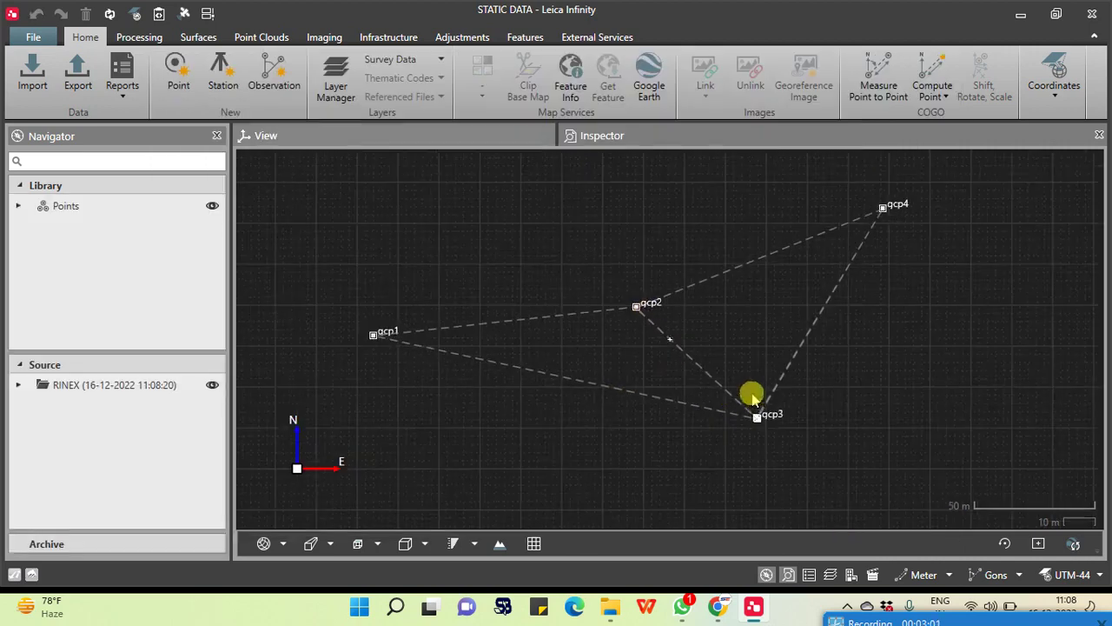
pyautogui.scroll(-2, 700, 396)
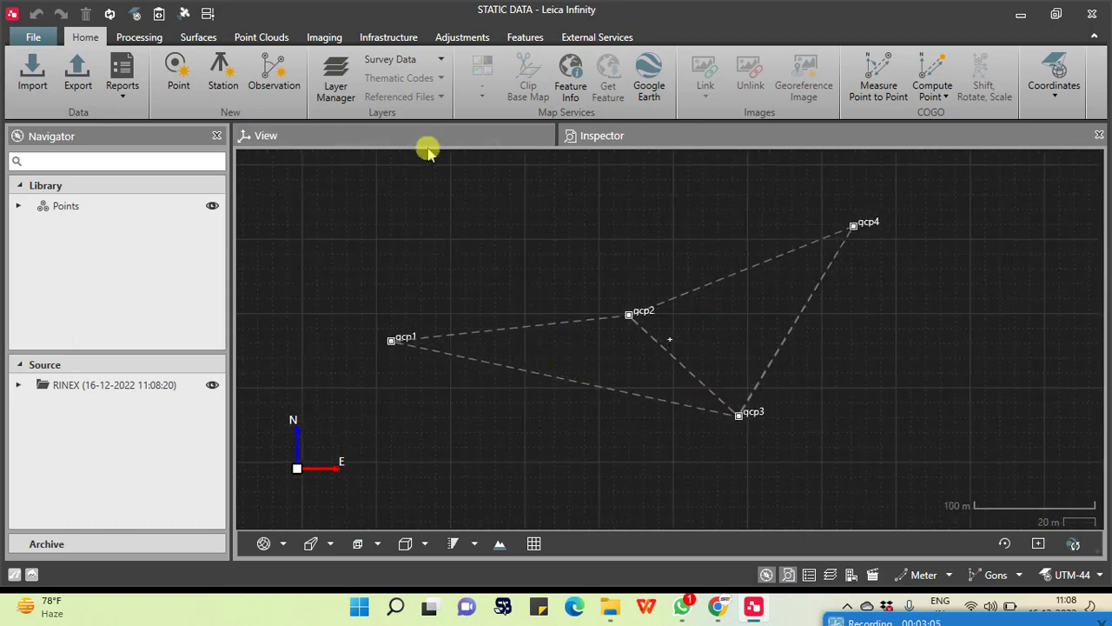
pyautogui.click(674, 134)
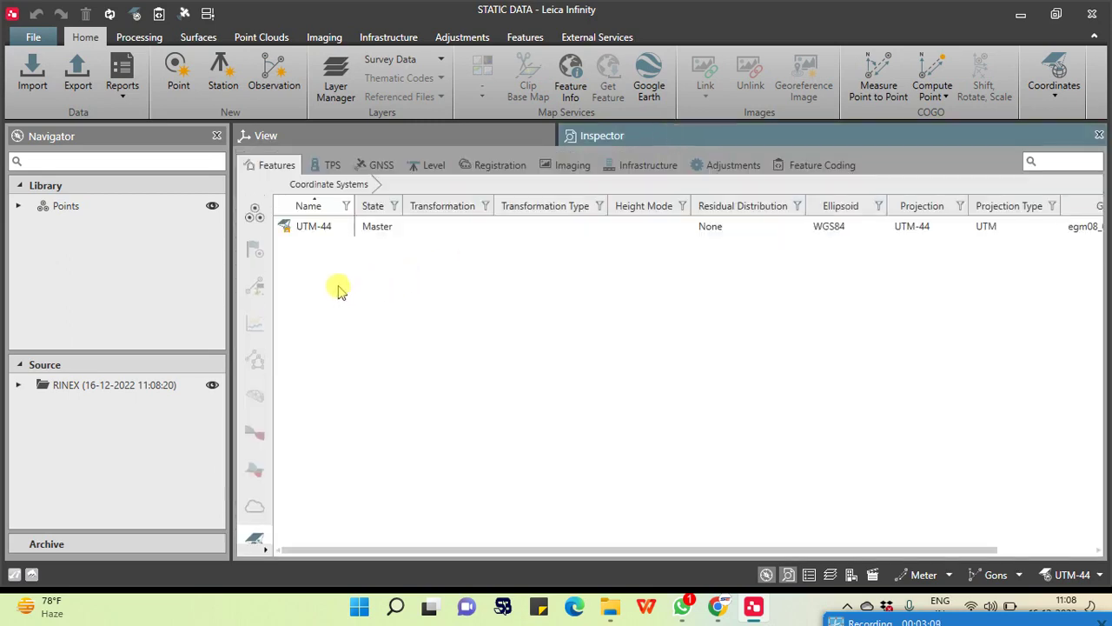
pyautogui.click(383, 166)
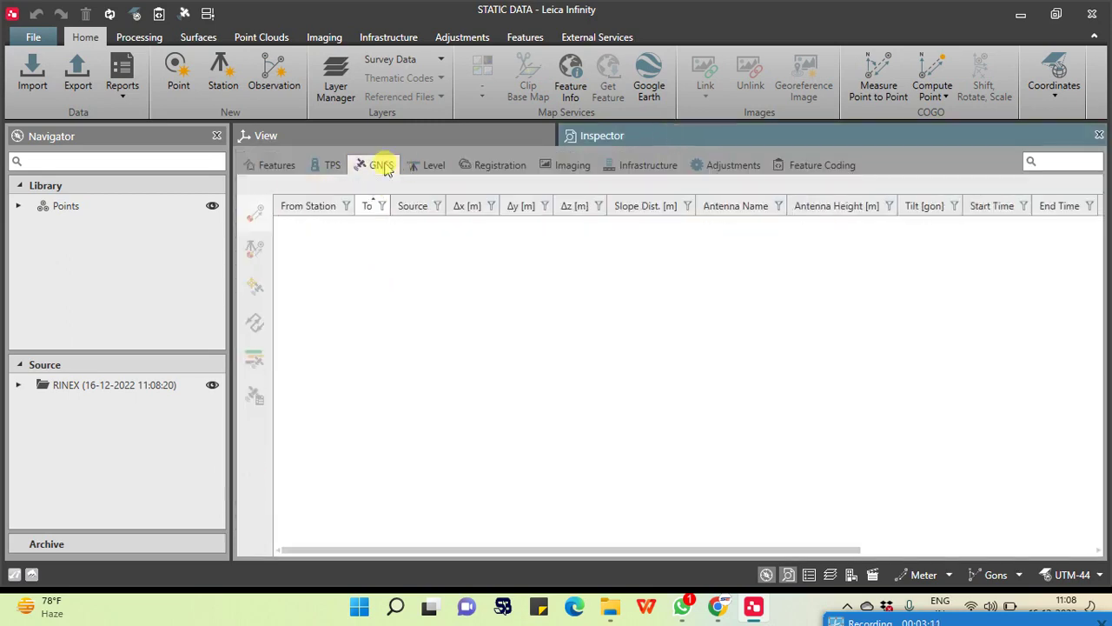
pyautogui.click(255, 358)
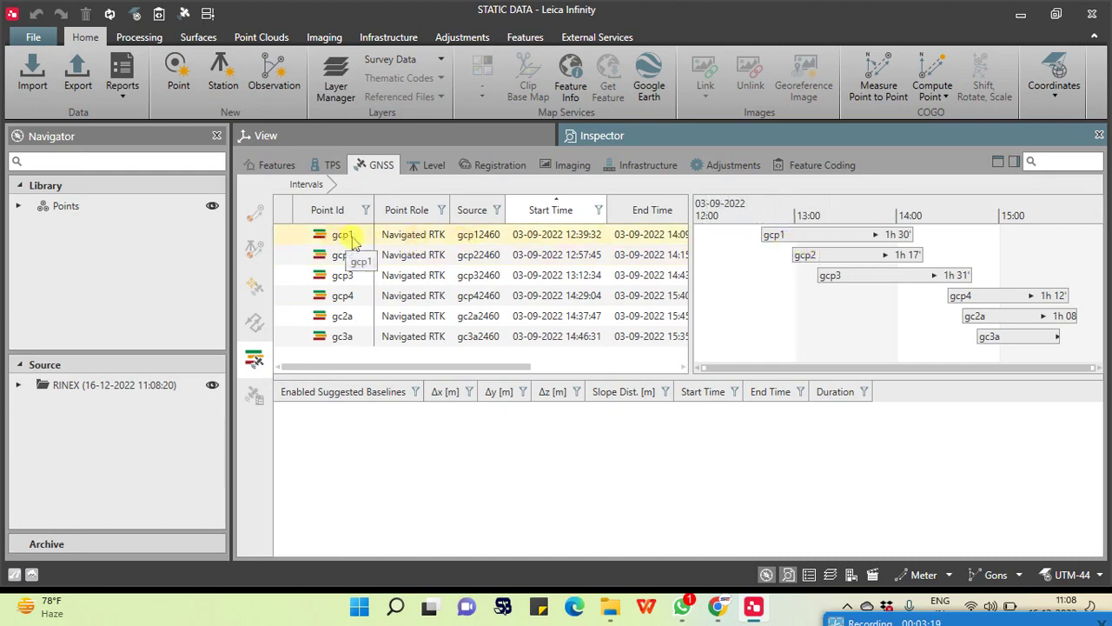
# Open the properties of the gcp1 interval and assign its station as a control point.
pyautogui.click(420, 241)
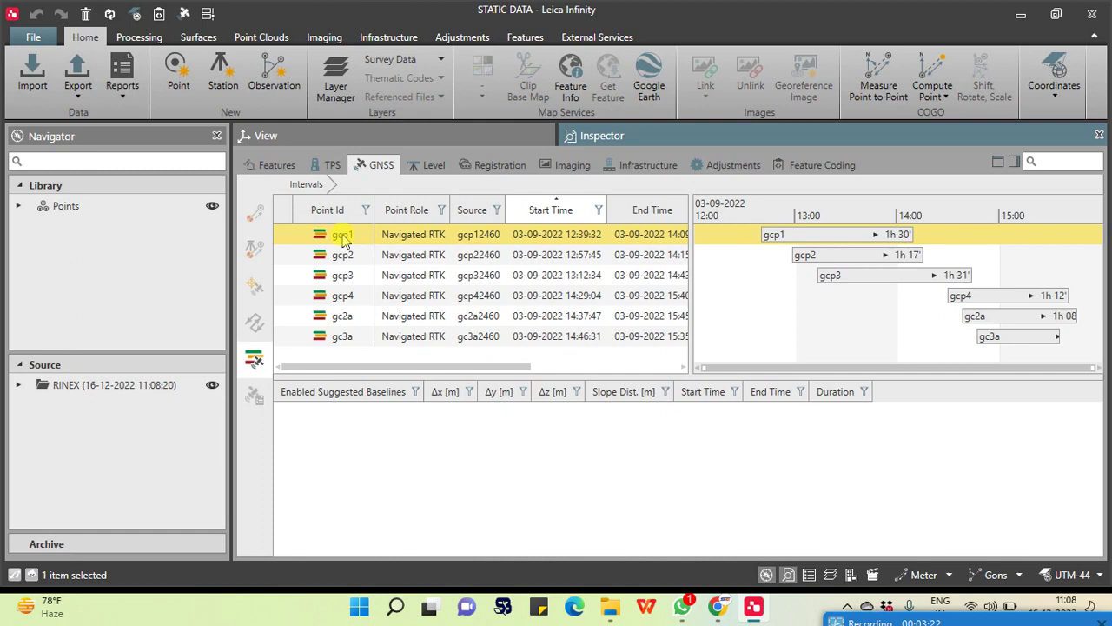
pyautogui.rightClick(420, 241)
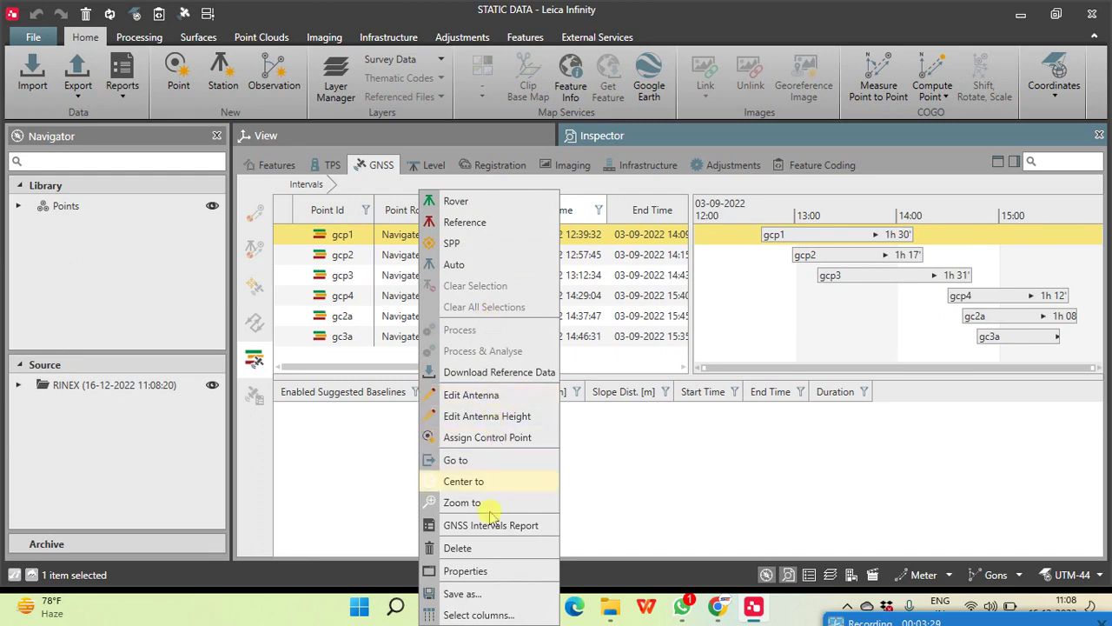
pyautogui.click(483, 570)
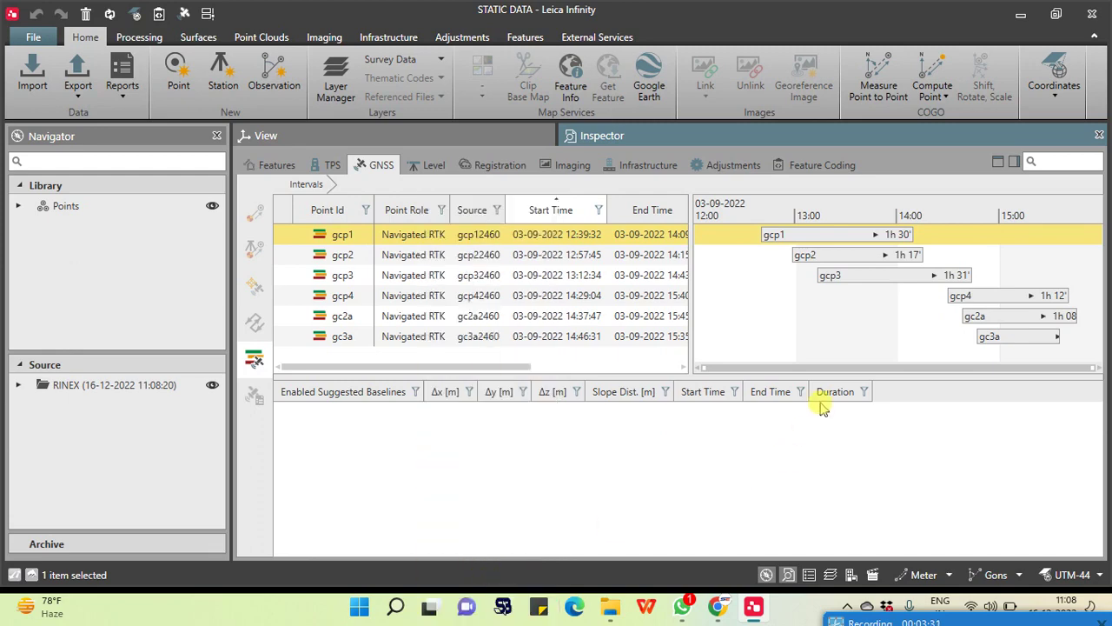
pyautogui.scroll(-3, 1064, 365)
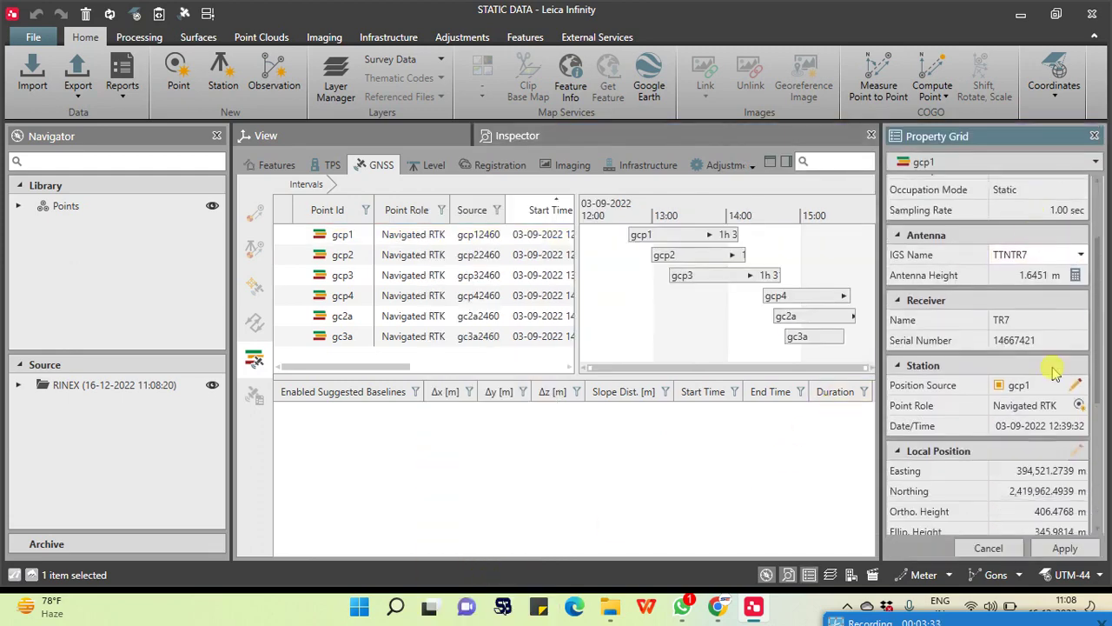
pyautogui.scroll(-1, 1079, 409)
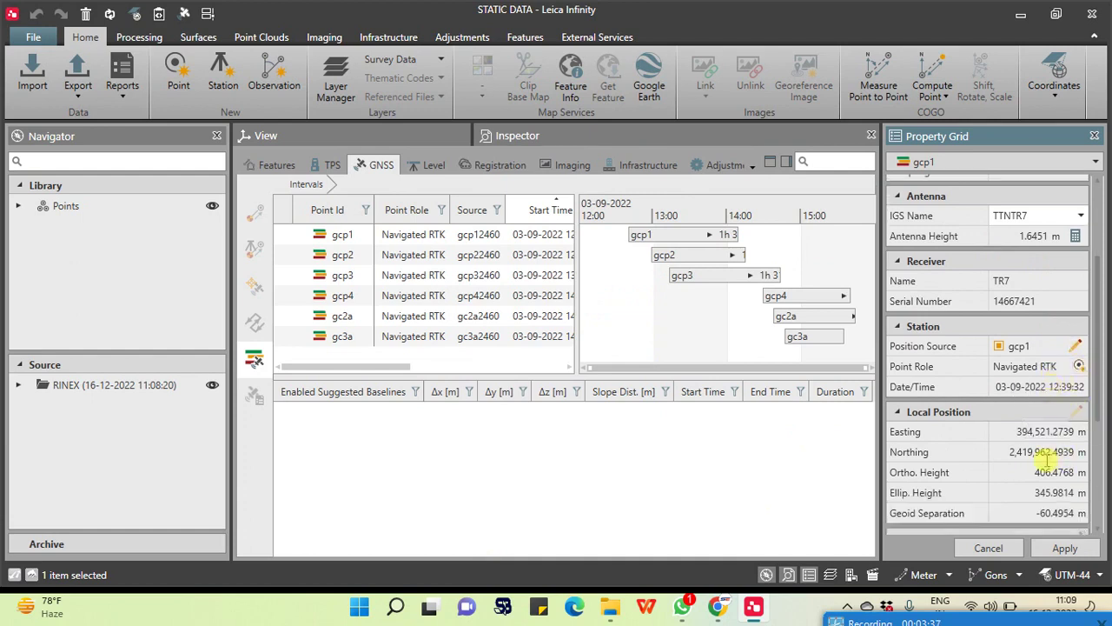
pyautogui.click(1078, 367)
pyautogui.scroll(-1, 1075, 376)
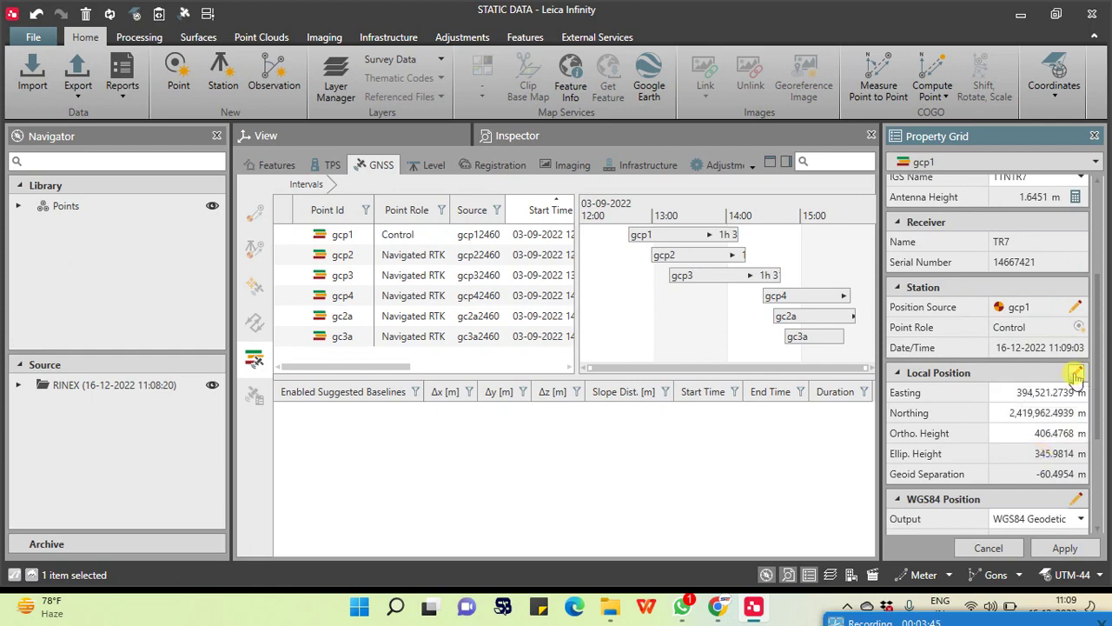
# Keep gcp1's existing local Easting, Northing and Ortho. Height, apply its properties and close them.
pyautogui.moveTo(1013, 396); pyautogui.dragTo(1076, 393)
pyautogui.moveTo(1010, 408); pyautogui.dragTo(1082, 408)
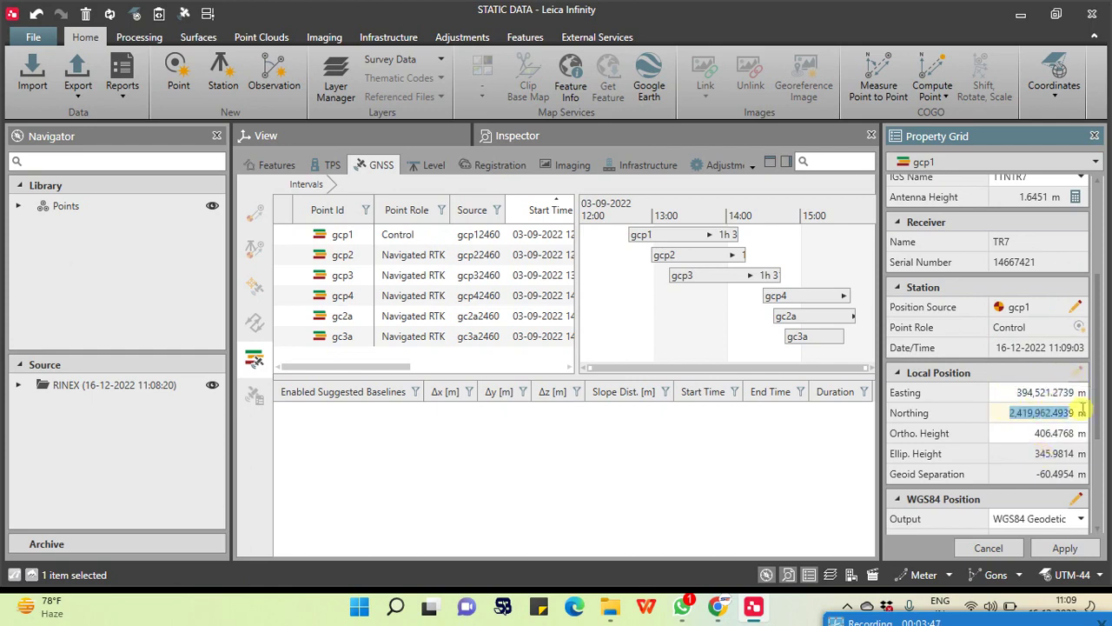
pyautogui.moveTo(1028, 435); pyautogui.dragTo(1080, 439)
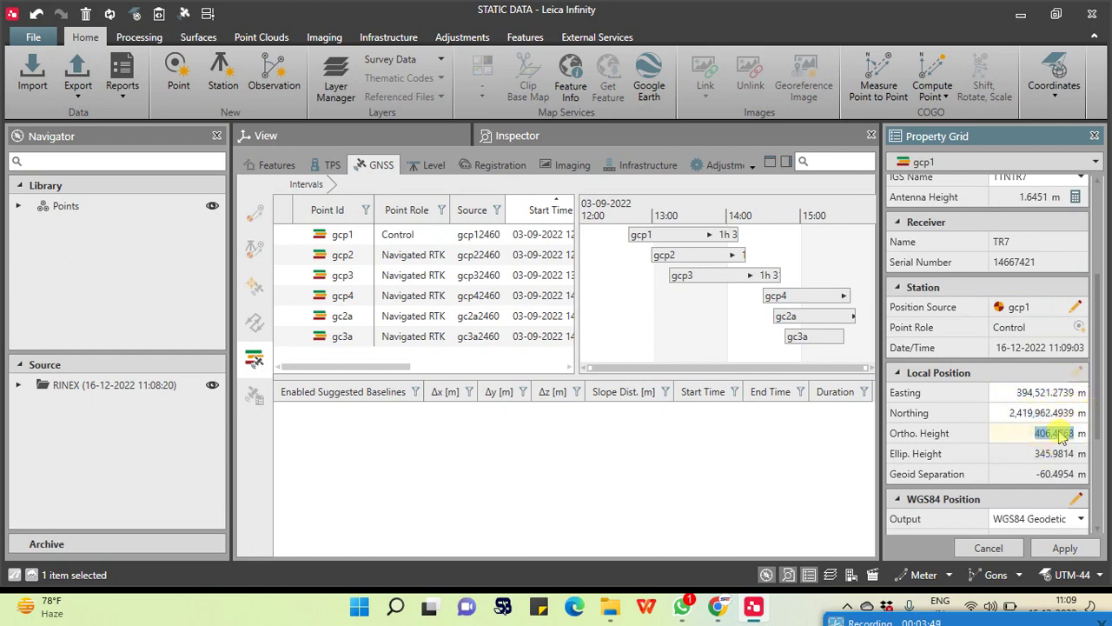
pyautogui.click(1008, 395)
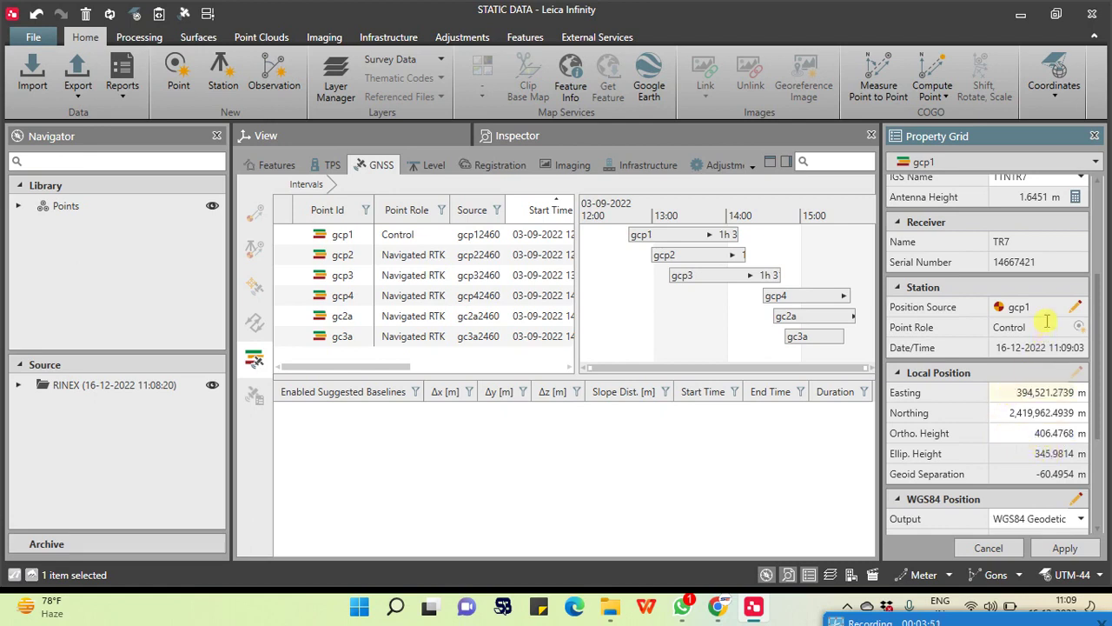
pyautogui.click(1064, 548)
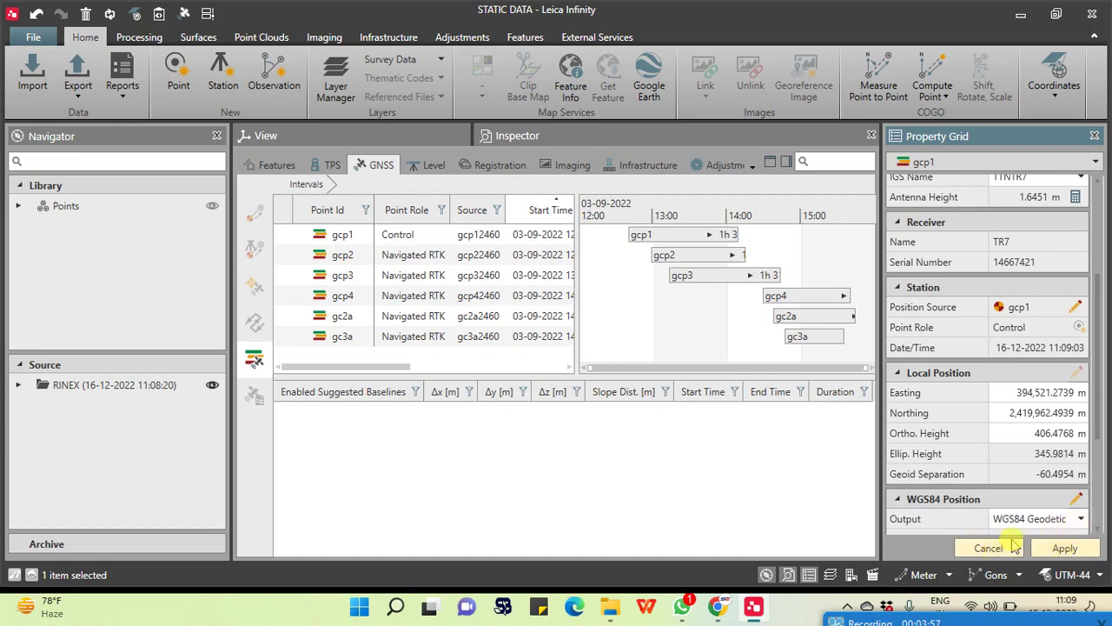
pyautogui.click(1095, 139)
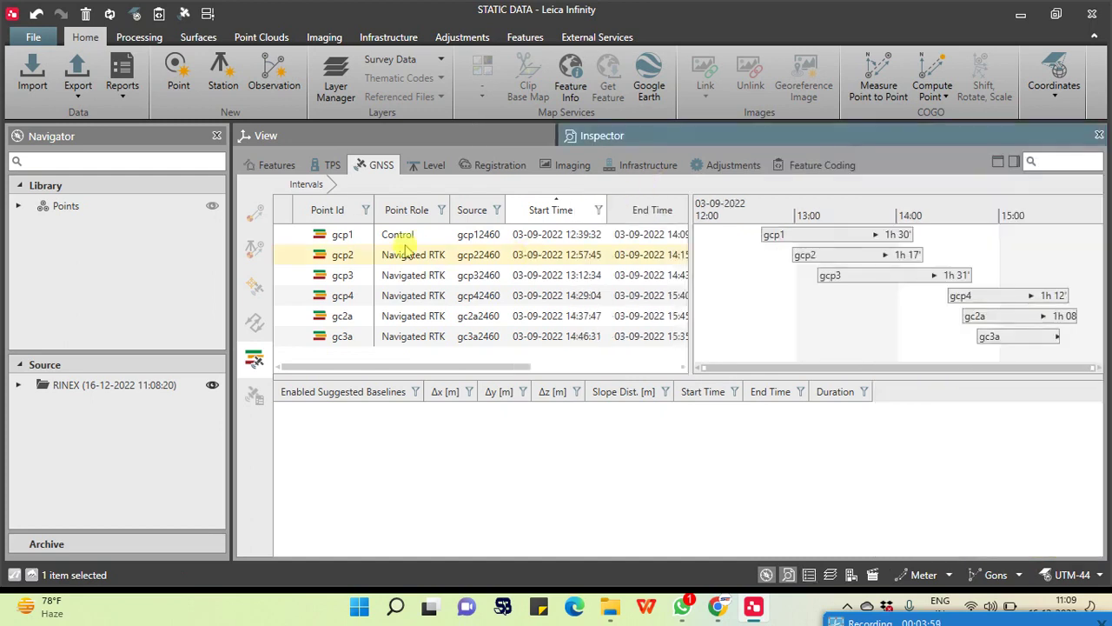
# Set the gcp1 GNSS interval as the reference for baseline processing.
pyautogui.click(402, 240)
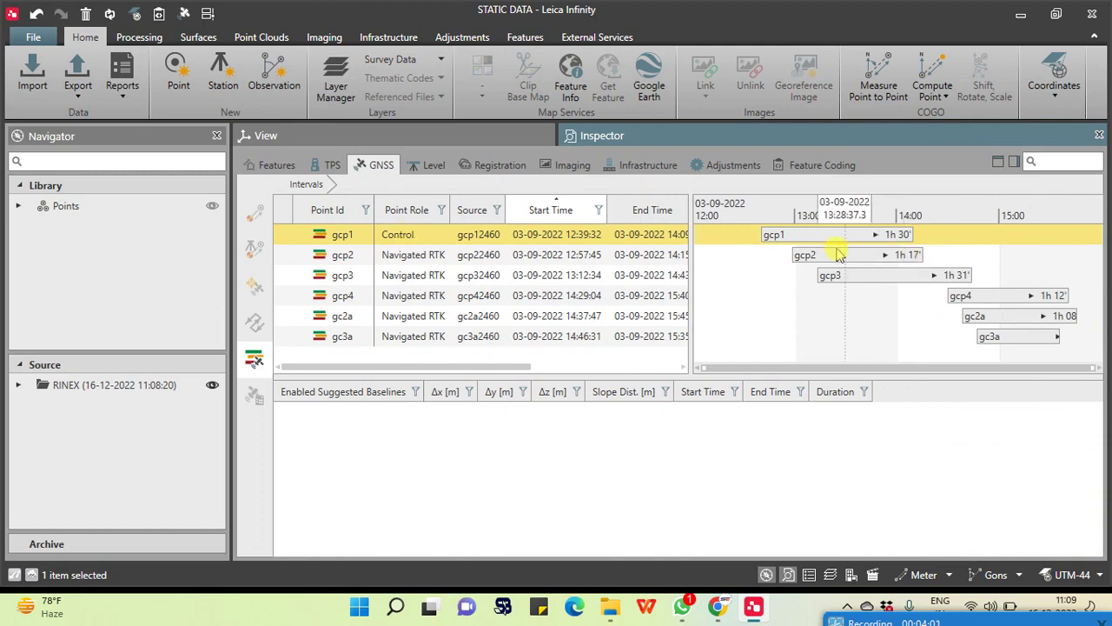
pyautogui.rightClick(808, 243)
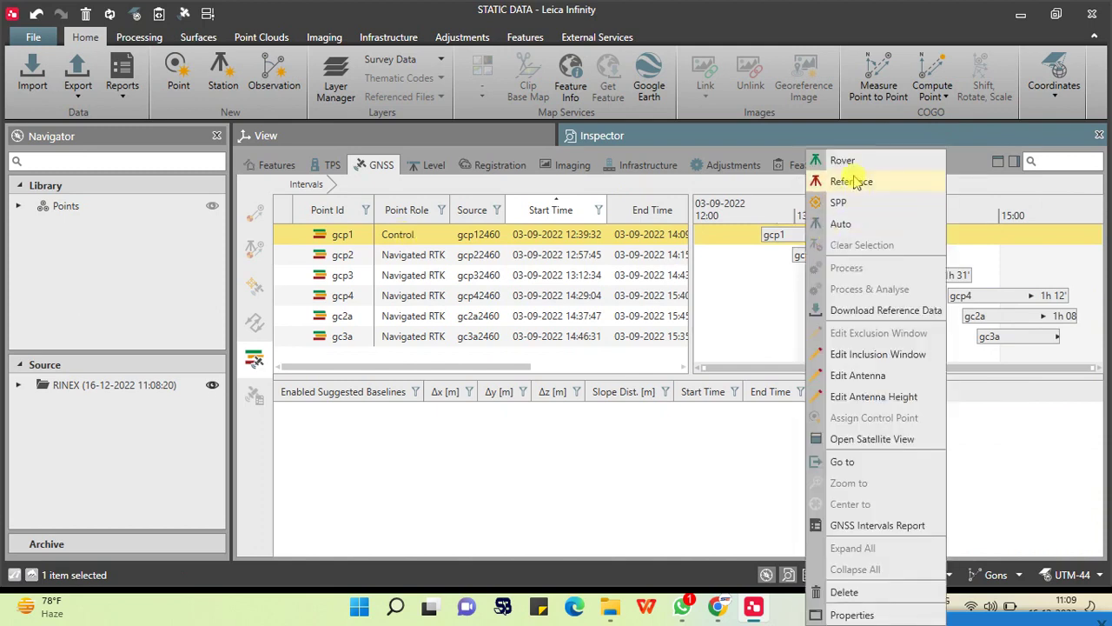
pyautogui.click(862, 184)
# Set the gcp2 and gcp3 GNSS intervals as rovers.
pyautogui.click(840, 253)
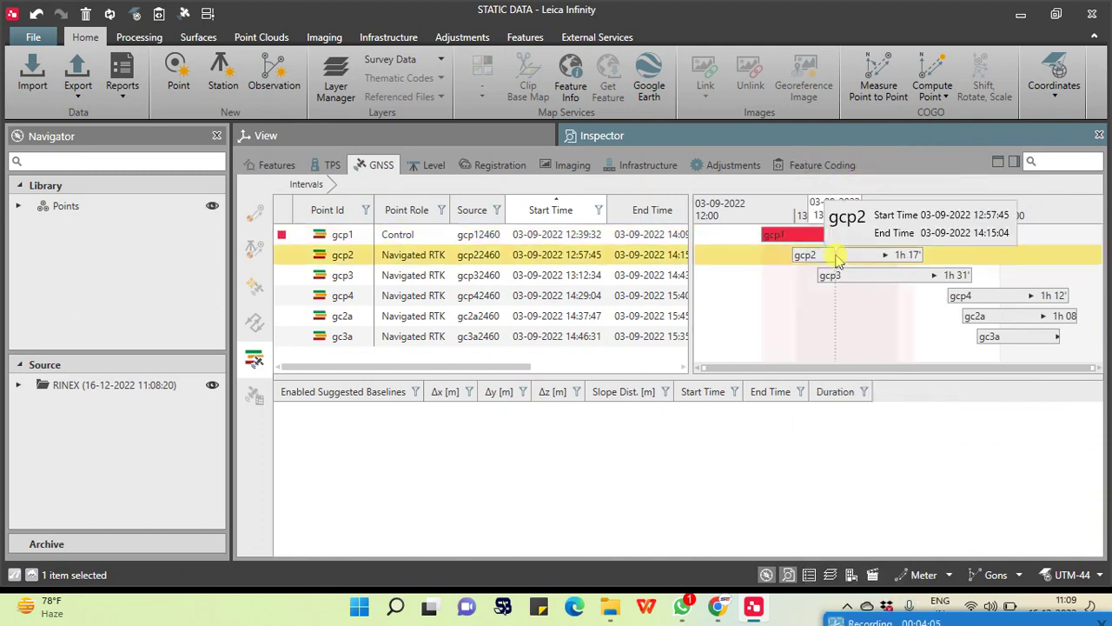
pyautogui.rightClick(838, 254)
pyautogui.click(872, 160)
pyautogui.click(874, 275)
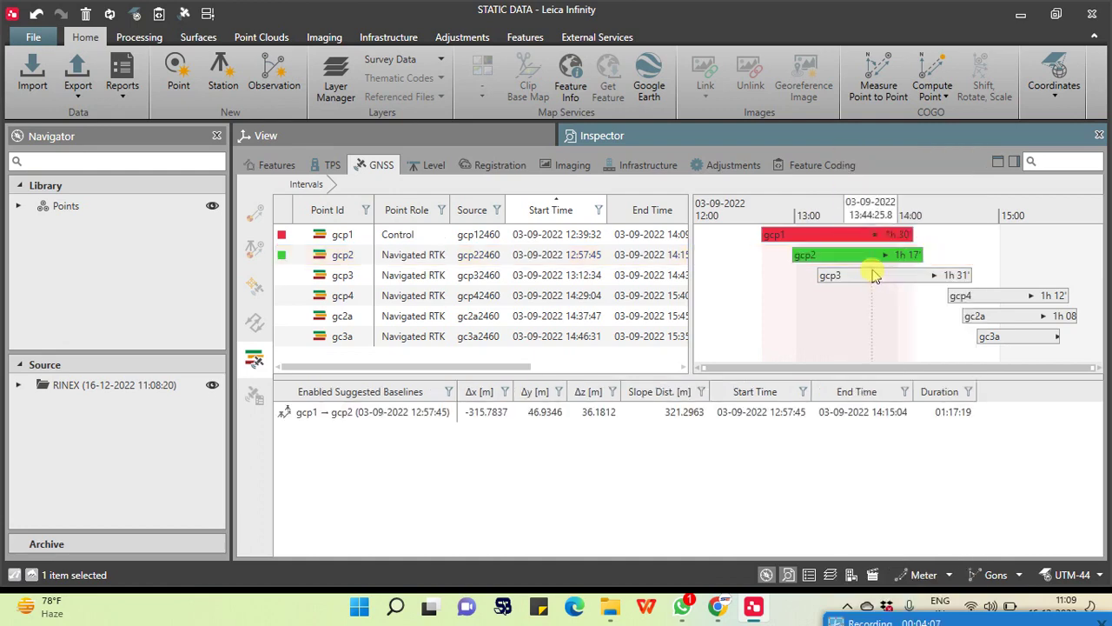
pyautogui.rightClick(874, 275)
pyautogui.click(911, 159)
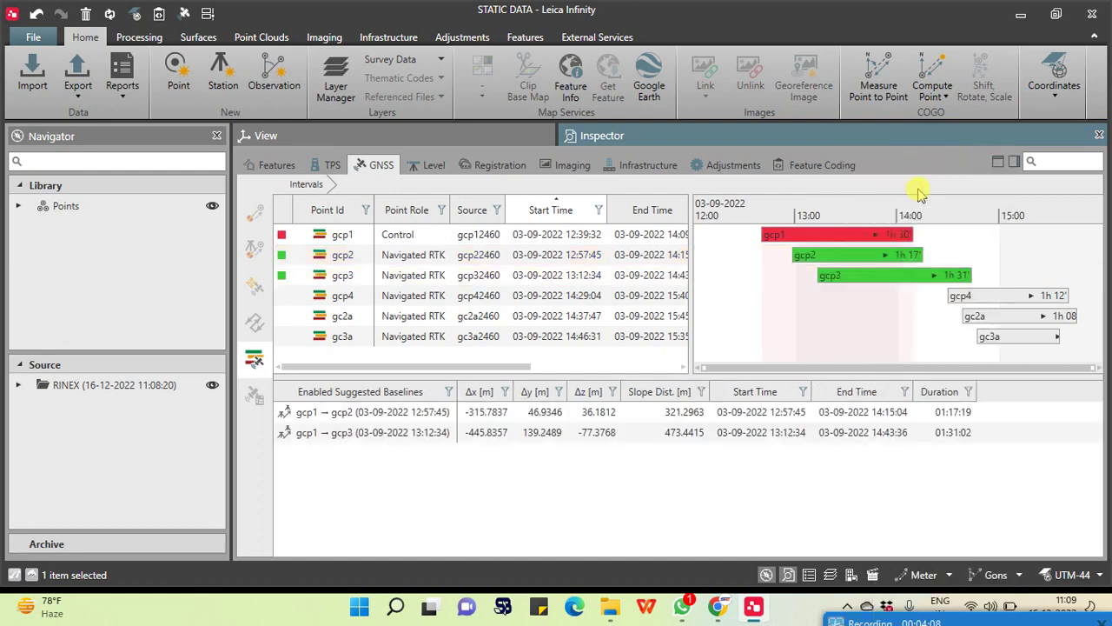
# Process the suggested baselines from gcp1 to gcp2 and gcp3.
pyautogui.rightClick(749, 304)
pyautogui.click(794, 313)
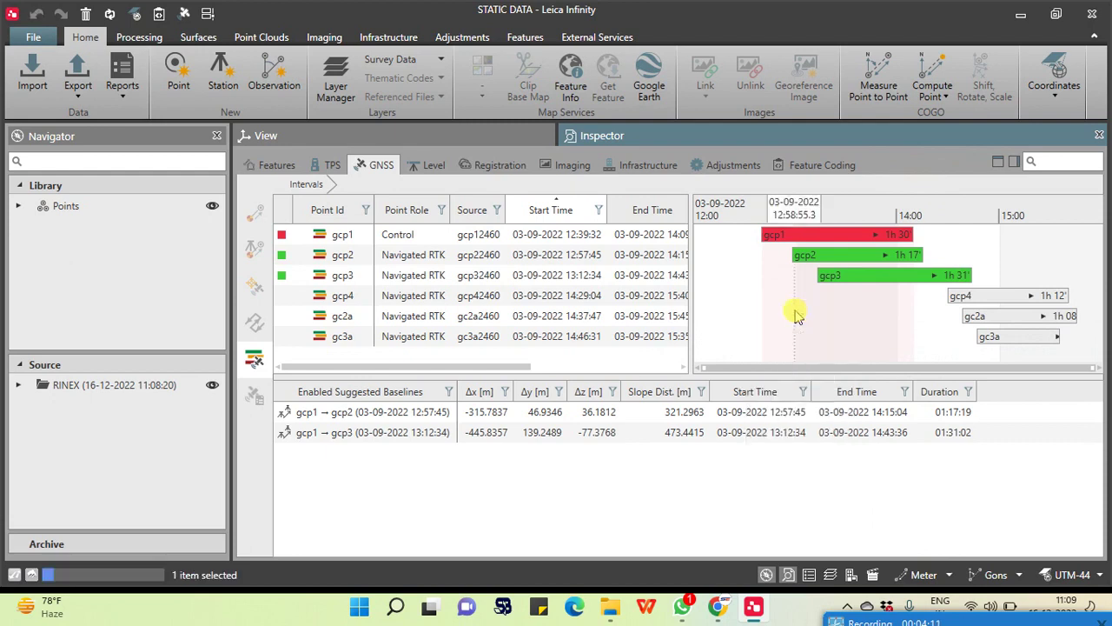
pyautogui.click(594, 352)
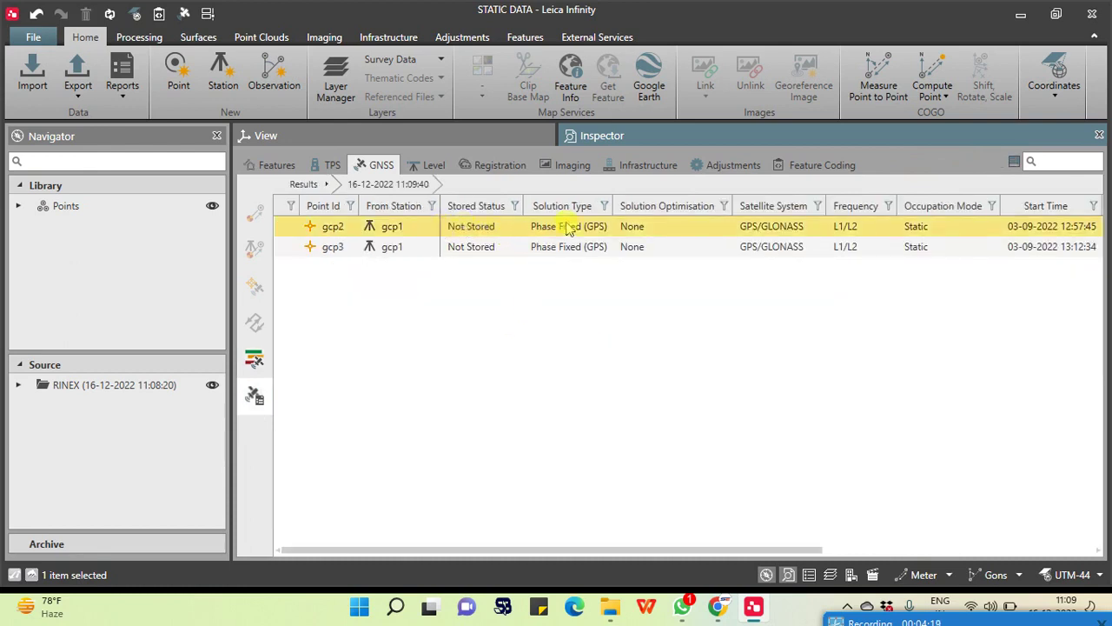
# Store the processed baseline results for gcp2 and gcp3.
pyautogui.rightClick(476, 227)
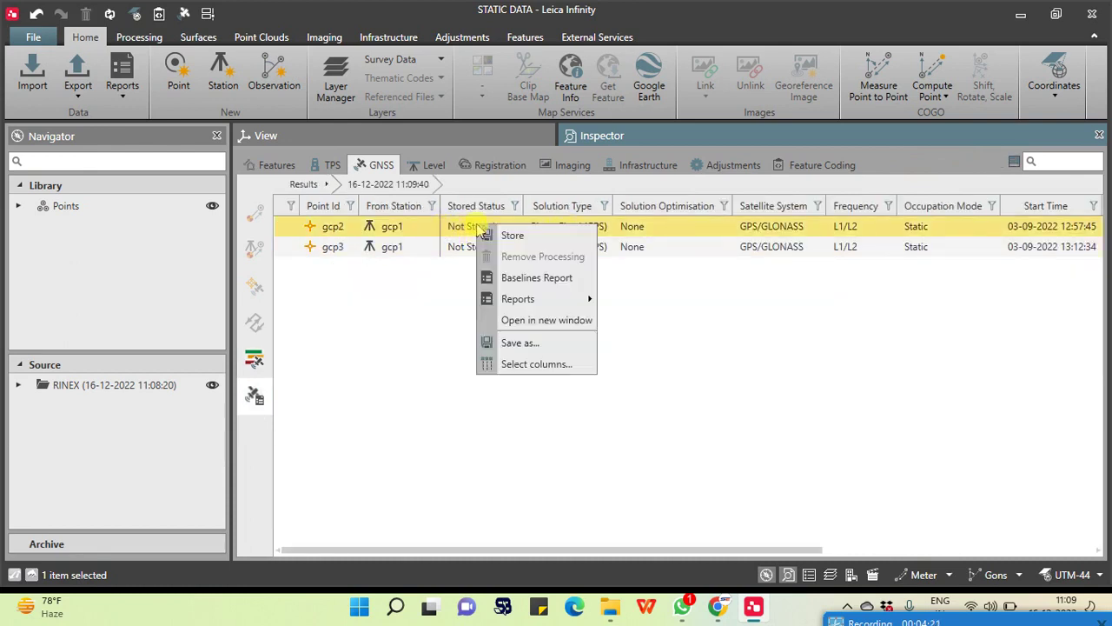
pyautogui.click(502, 233)
pyautogui.rightClick(476, 249)
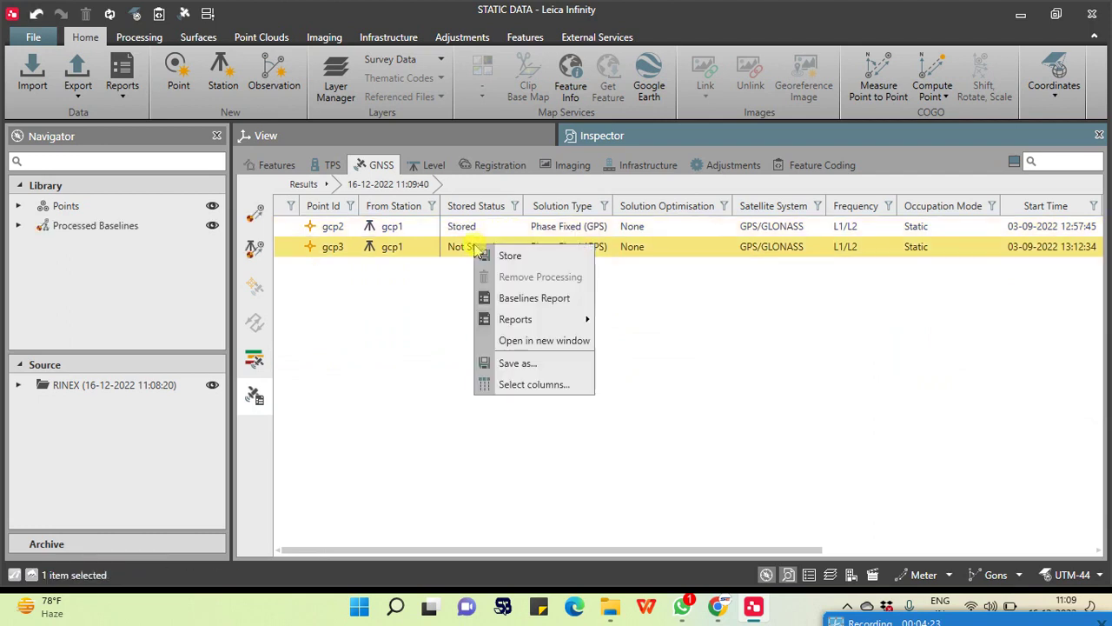
pyautogui.click(512, 257)
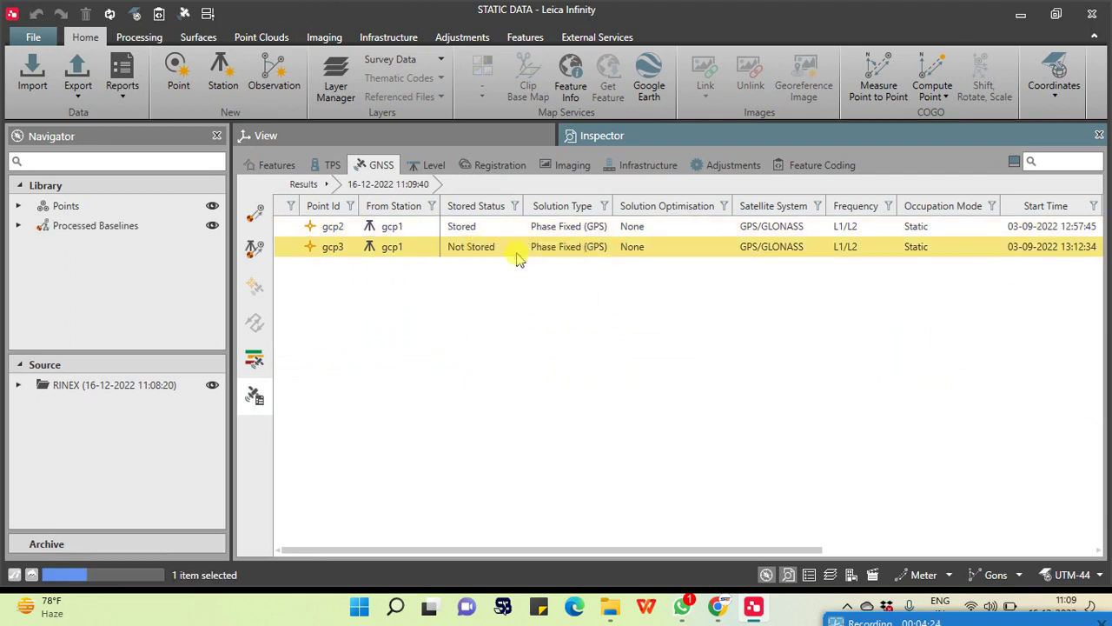
# Generate the Baselines Report for the gcp1 to gcp2 result and look through it.
pyautogui.click(464, 229)
pyautogui.rightClick(465, 227)
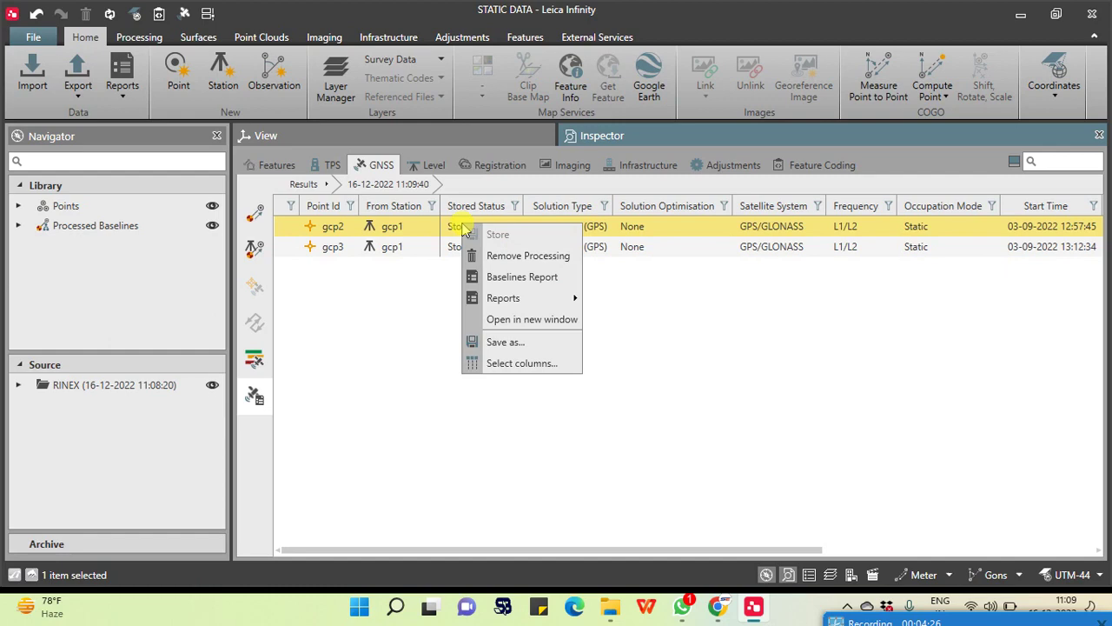
pyautogui.click(530, 276)
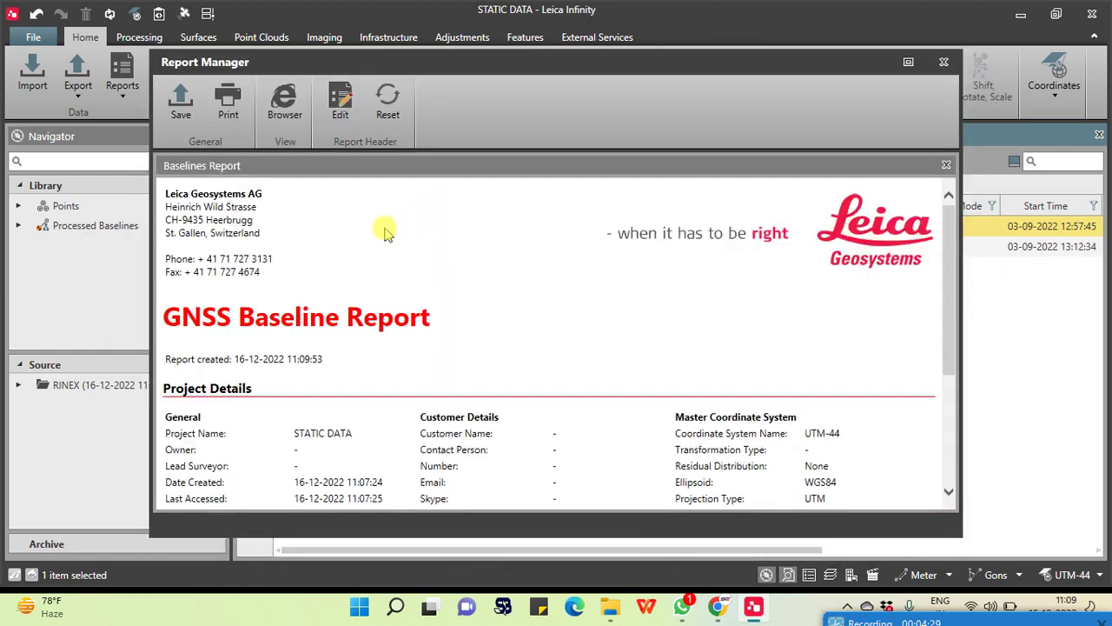
pyautogui.scroll(-5, 385, 228)
pyautogui.scroll(5, 697, 485)
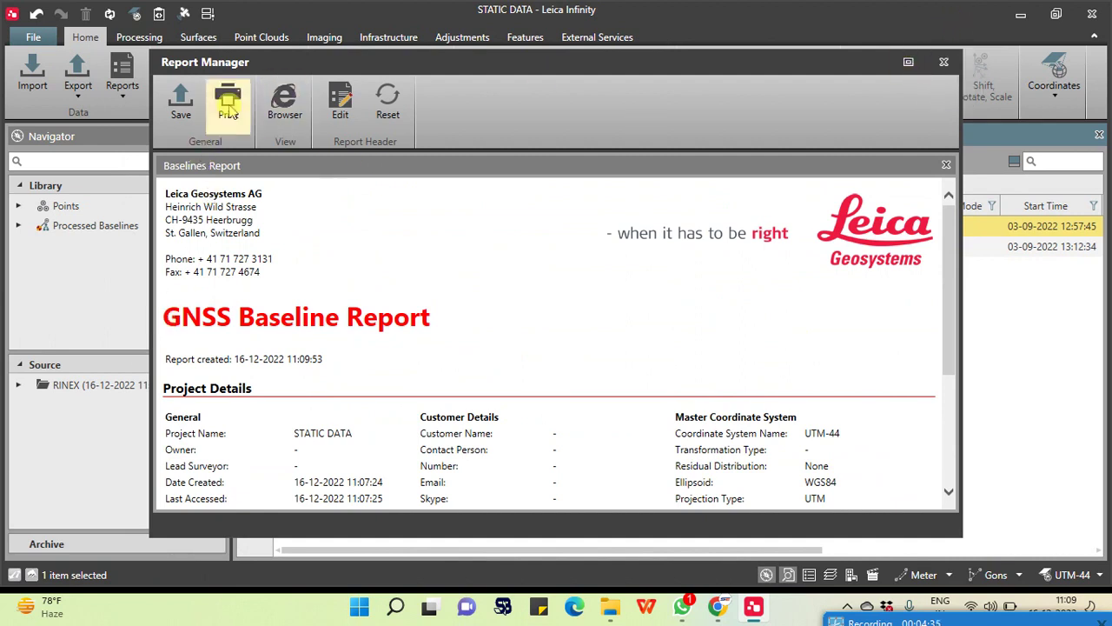
pyautogui.click(229, 103)
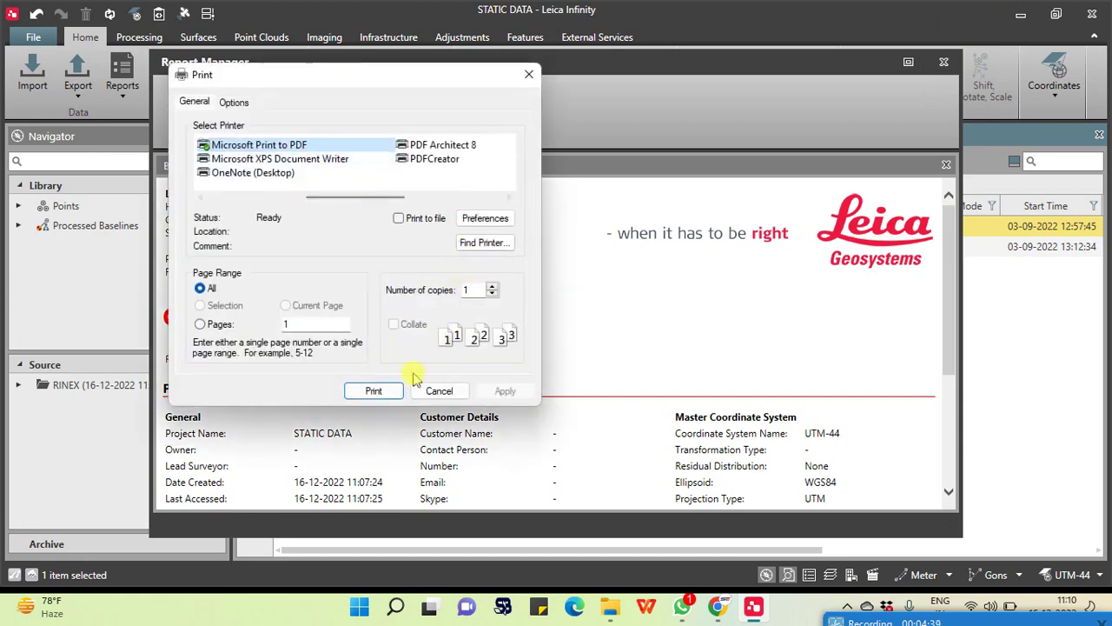
pyautogui.click(375, 391)
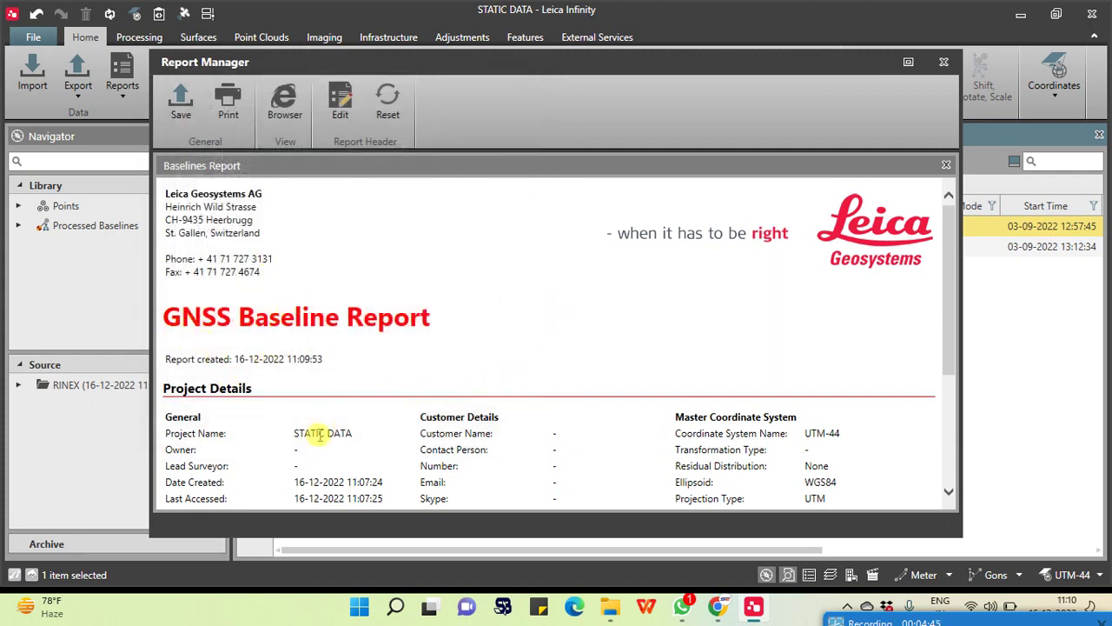
pyautogui.scroll(-5, 528, 414)
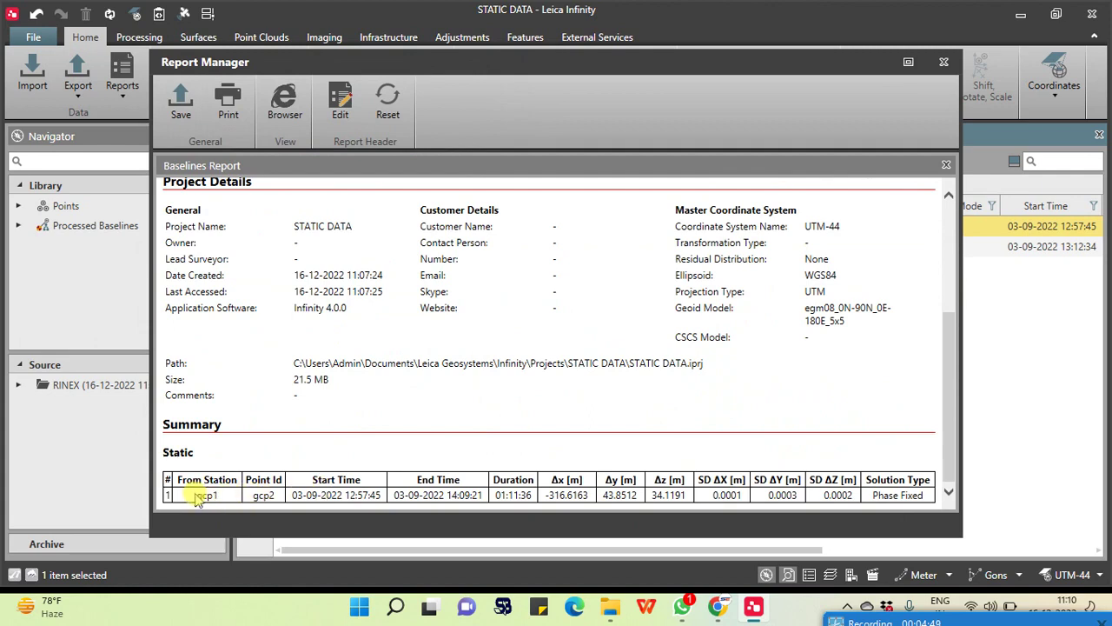
pyautogui.scroll(5, 249, 356)
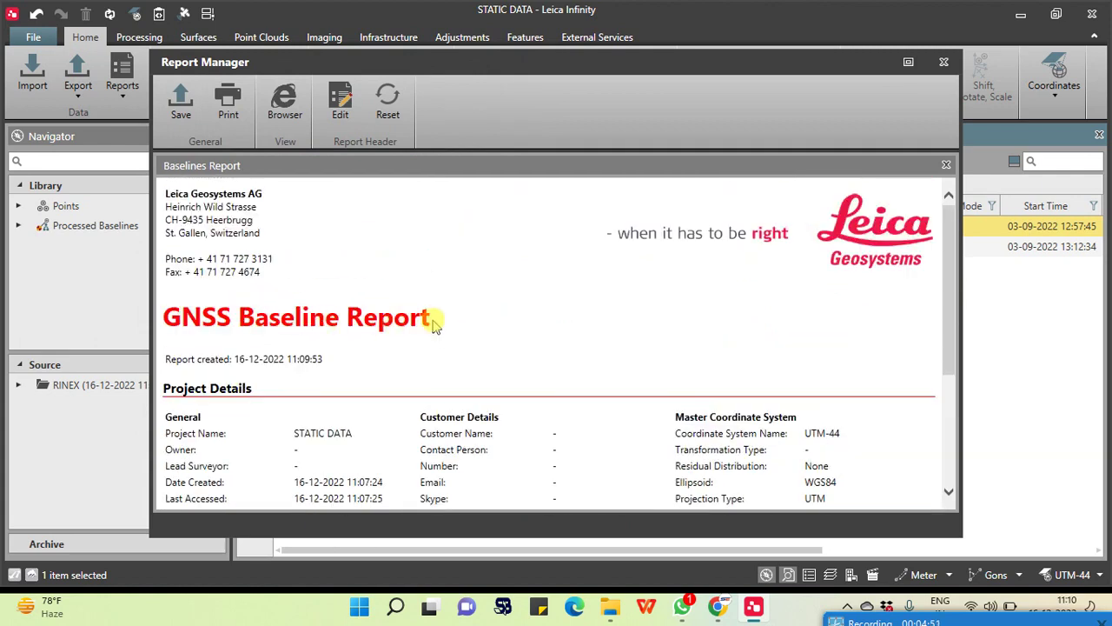
pyautogui.moveTo(434, 321); pyautogui.dragTo(147, 305)
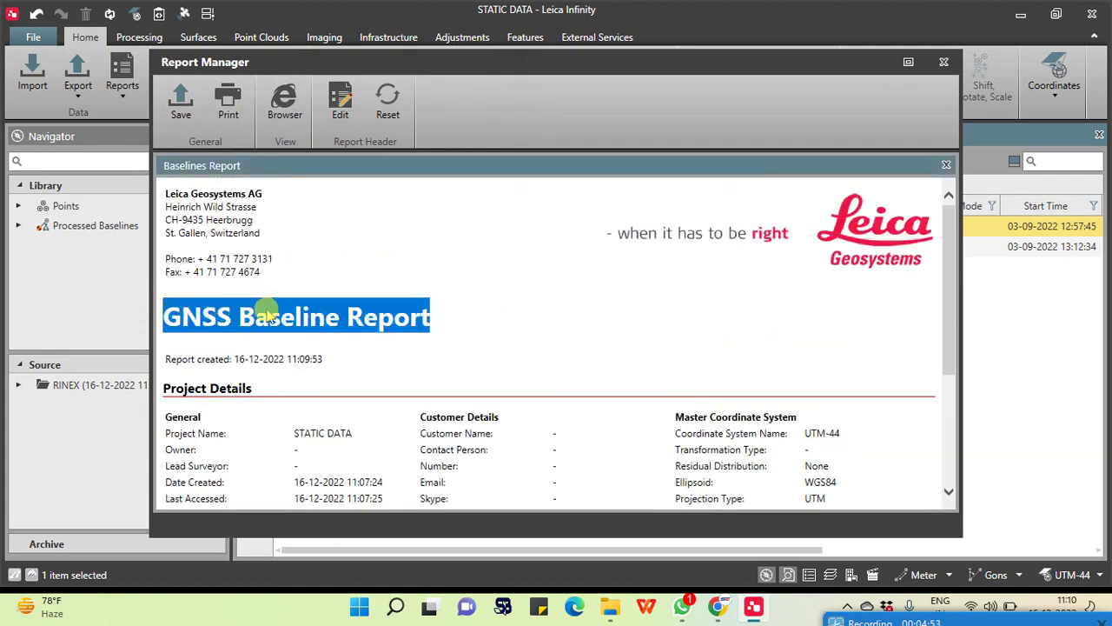
pyautogui.click(278, 155)
# Print the baseline report with Microsoft Print to PDF, saving it as 1 in the desktop's Data Processing folder.
pyautogui.click(230, 106)
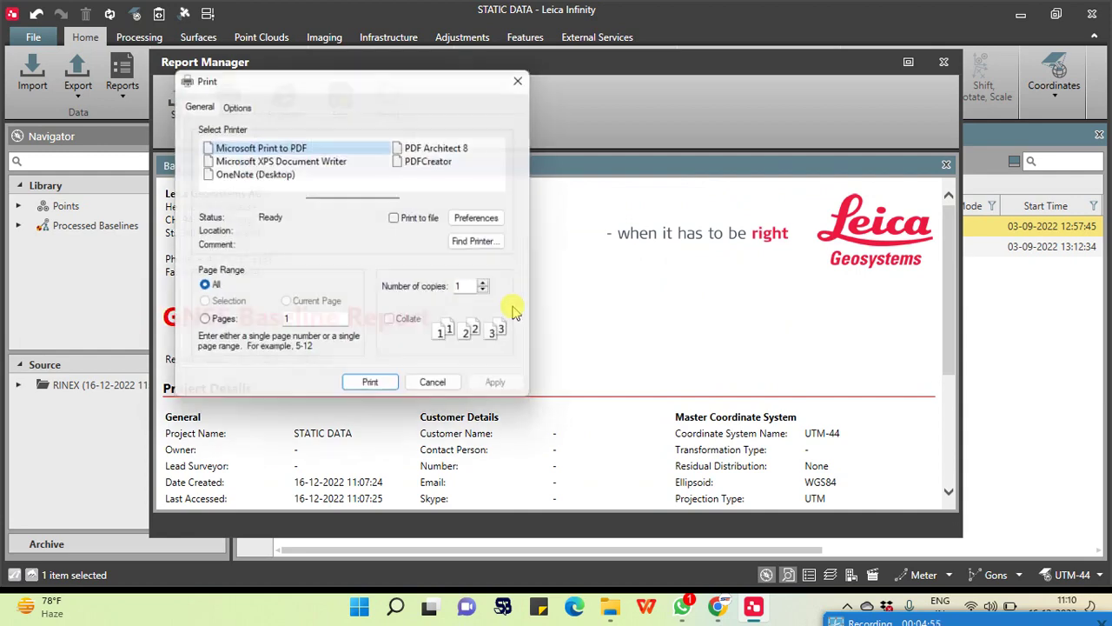
pyautogui.click(374, 391)
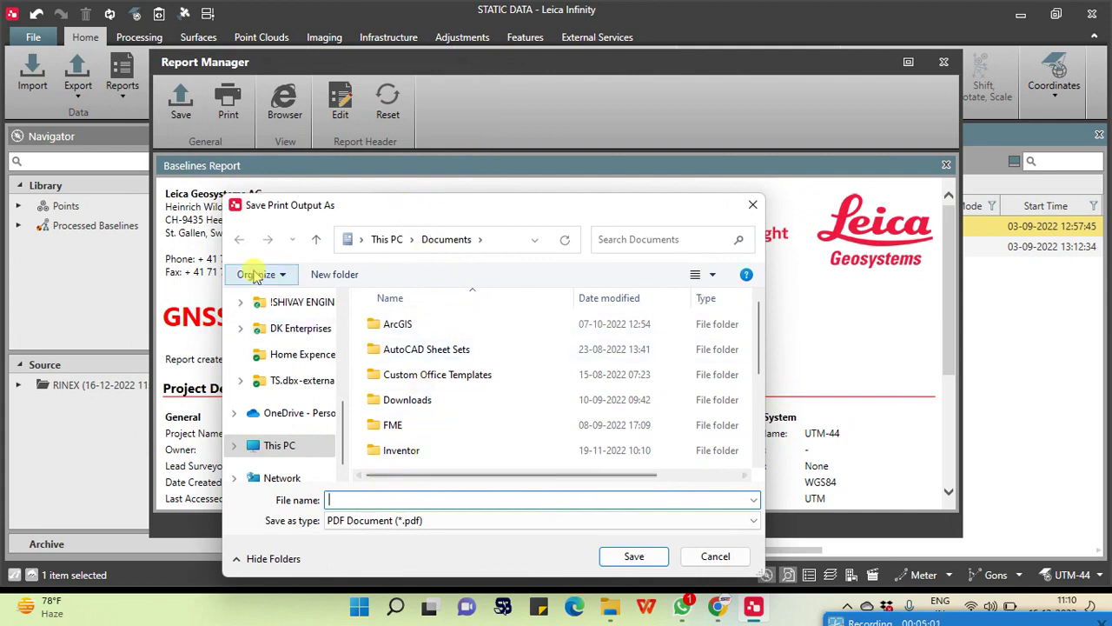
pyautogui.scroll(4, 300, 326)
pyautogui.click(289, 336)
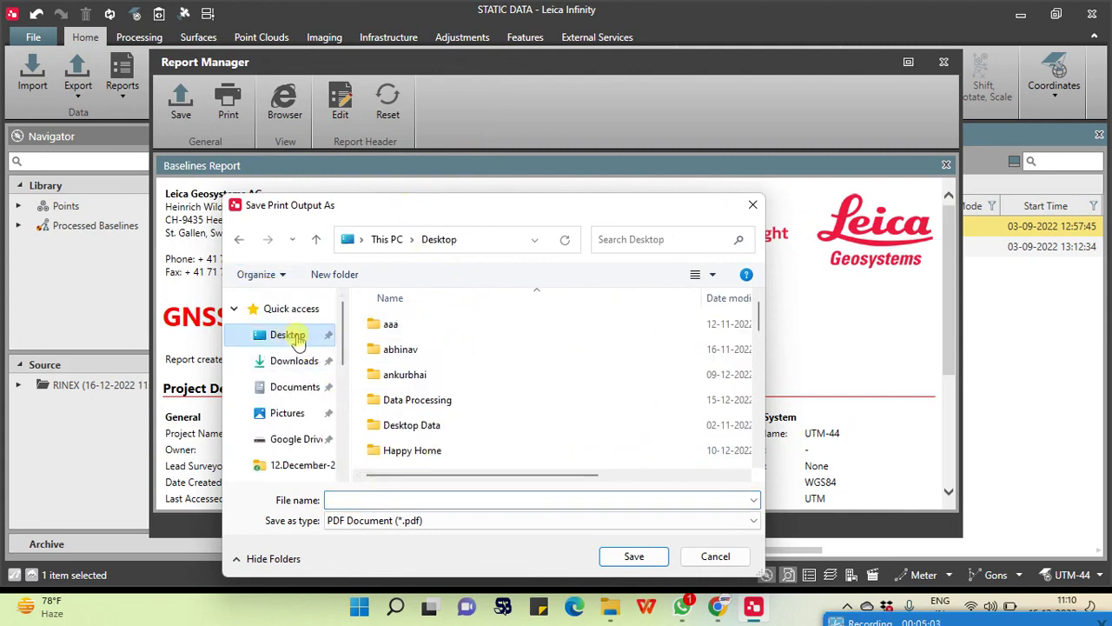
pyautogui.click(425, 409)
pyautogui.doubleClick(426, 409)
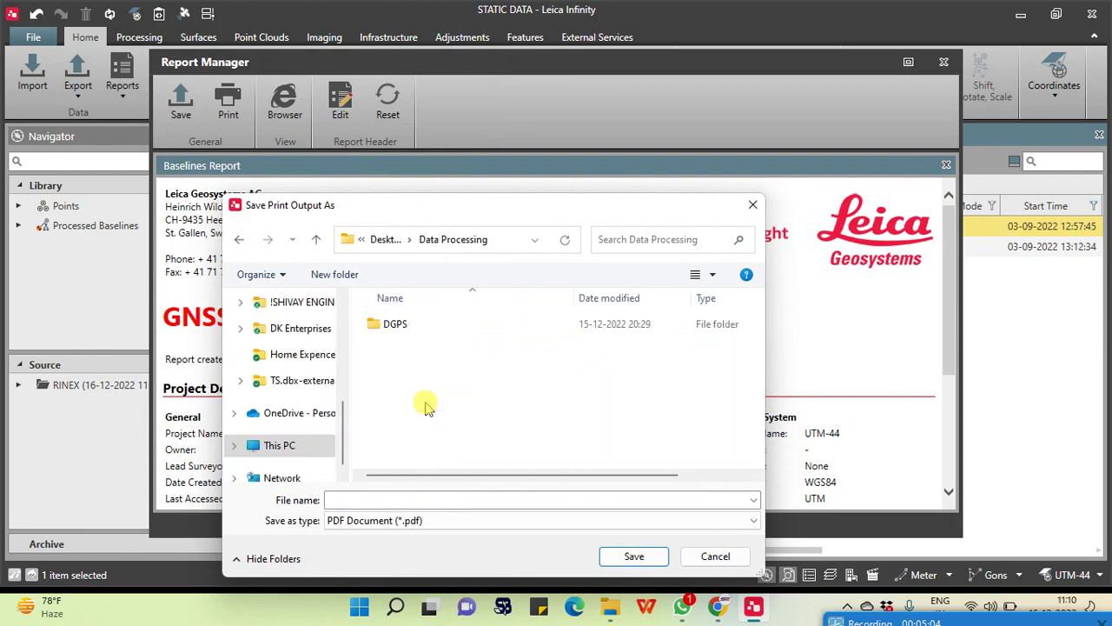
pyautogui.click(384, 501)
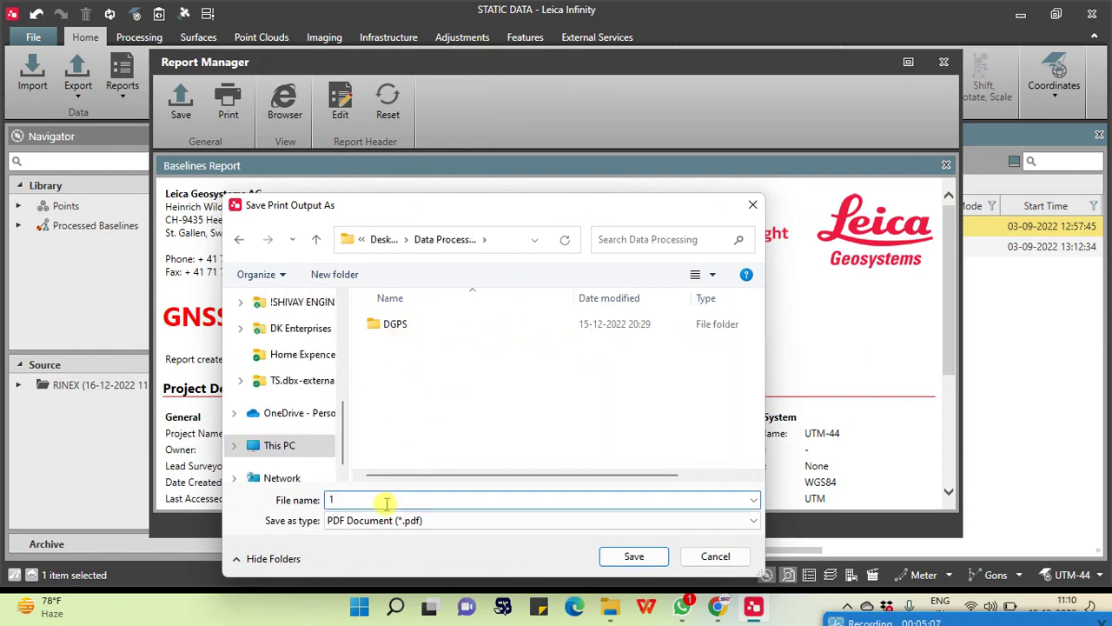
pyautogui.click(633, 556)
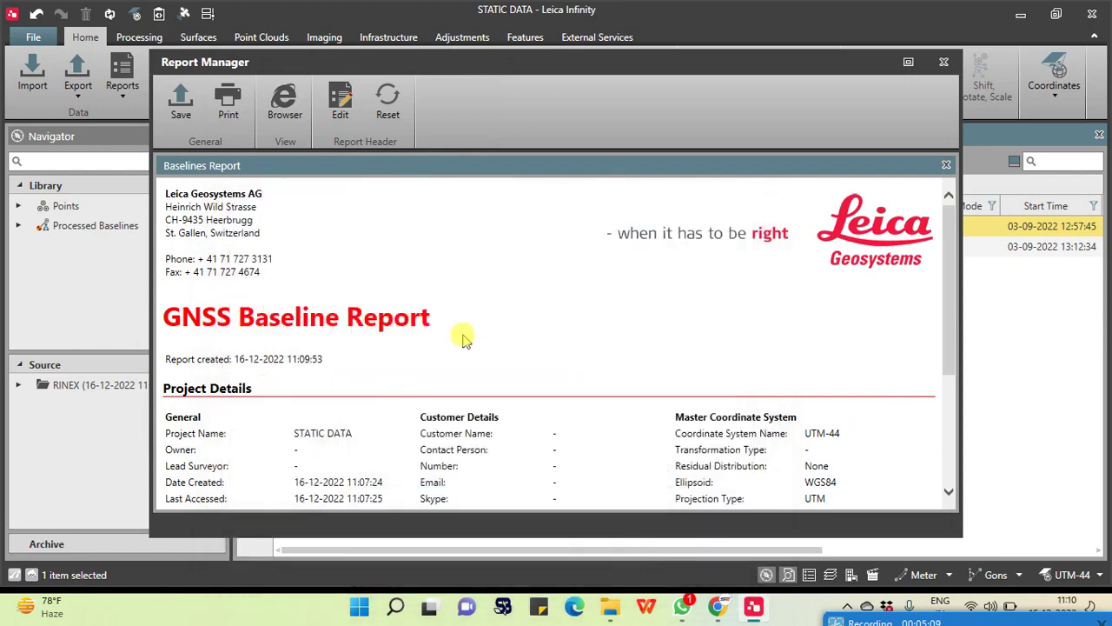
# Check the From Station and Point Id of the baseline in the report's Static summary.
pyautogui.scroll(-3, 408, 357)
pyautogui.scroll(-1, 243, 435)
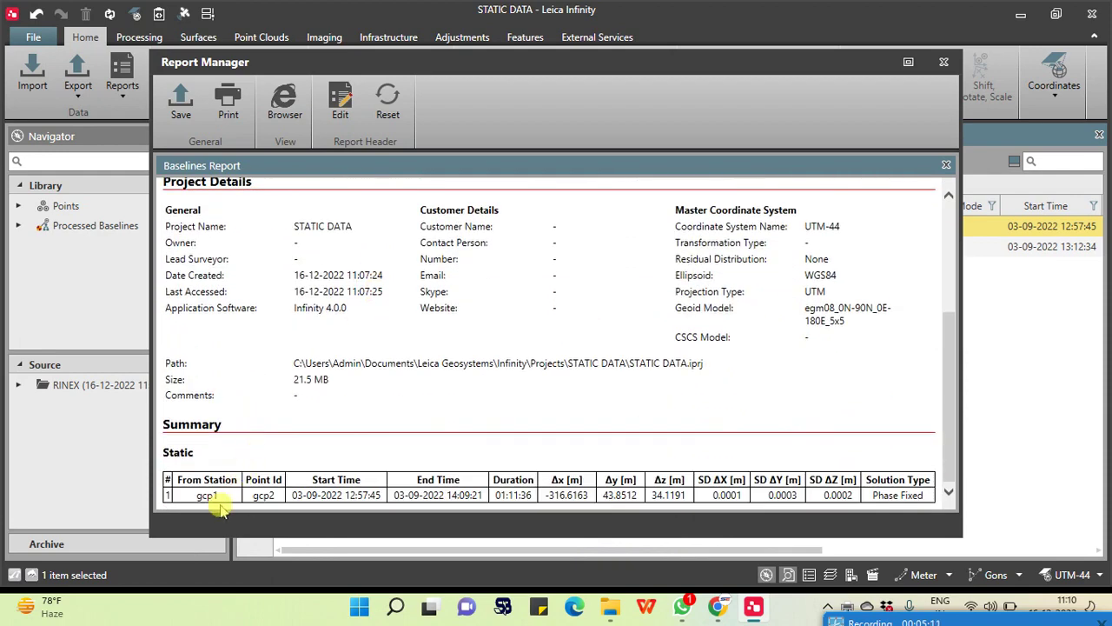
pyautogui.moveTo(194, 496); pyautogui.dragTo(234, 499)
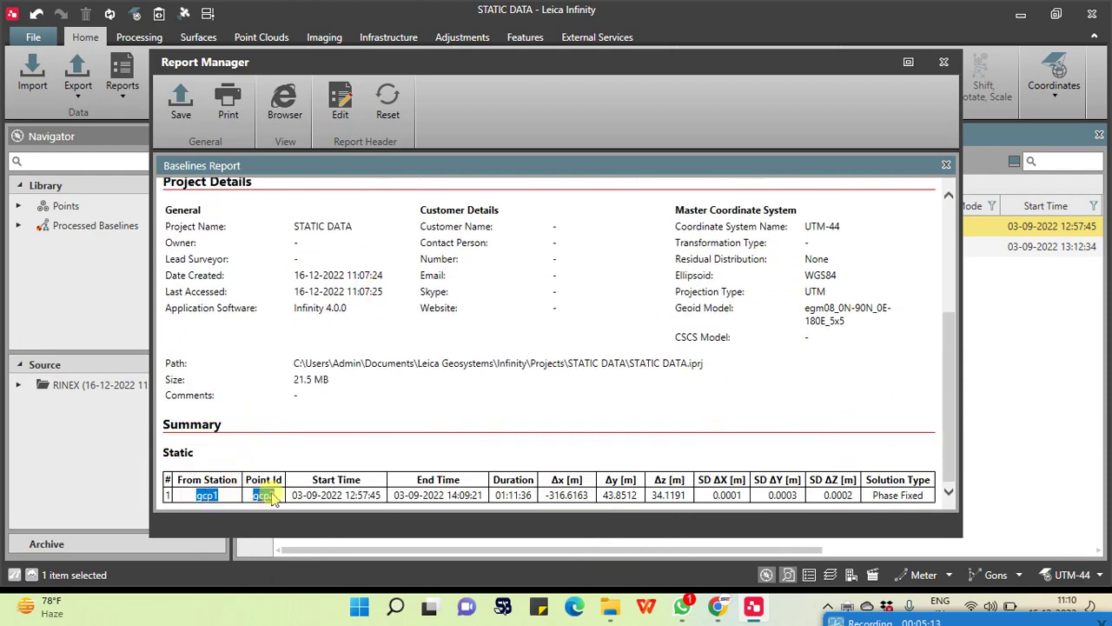
pyautogui.rightClick(273, 497)
pyautogui.click(313, 387)
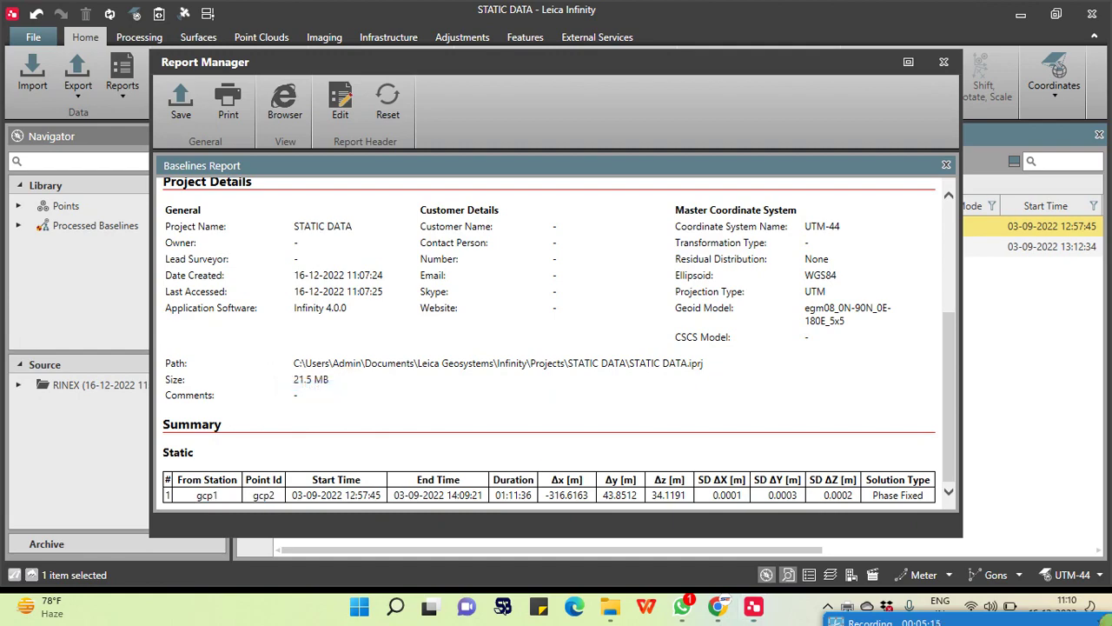
# In File Explorer, open the desktop's Data Processing folder and rename the PDF file 1 as gcp1 gcp2.
pyautogui.click(1020, 14)
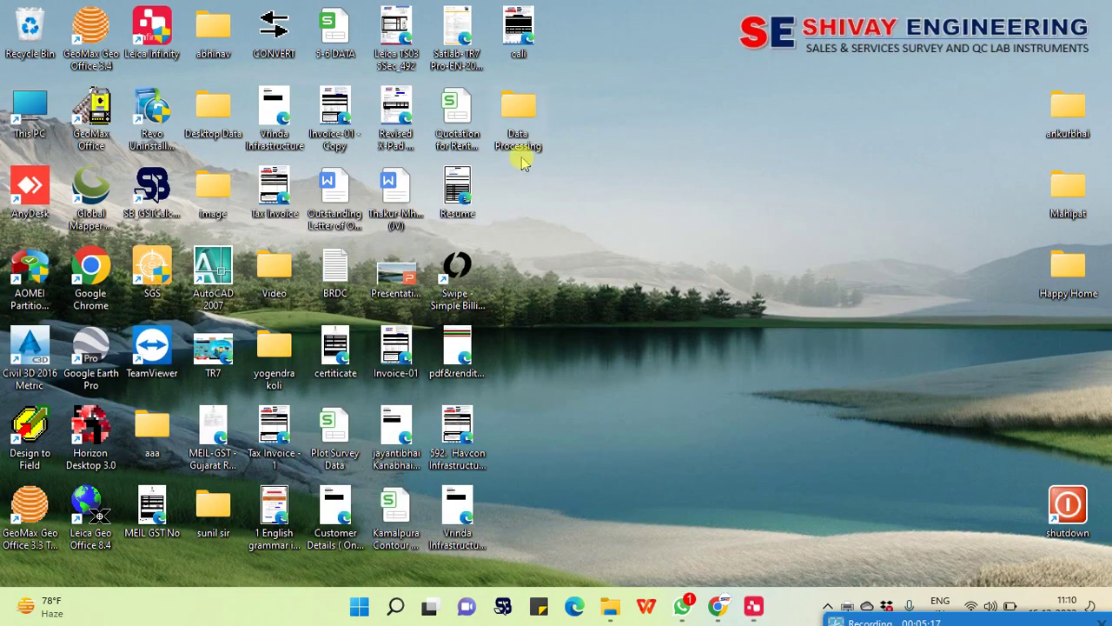
pyautogui.doubleClick(517, 108)
pyautogui.click(185, 191)
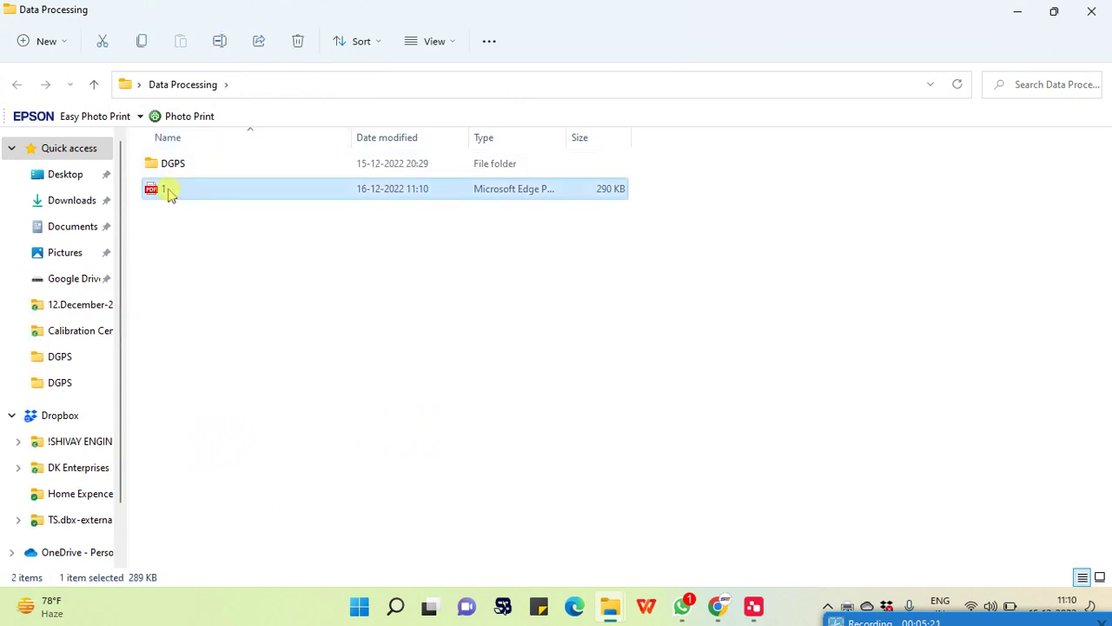
pyautogui.click(178, 190)
pyautogui.write('gcp1 gcp2')
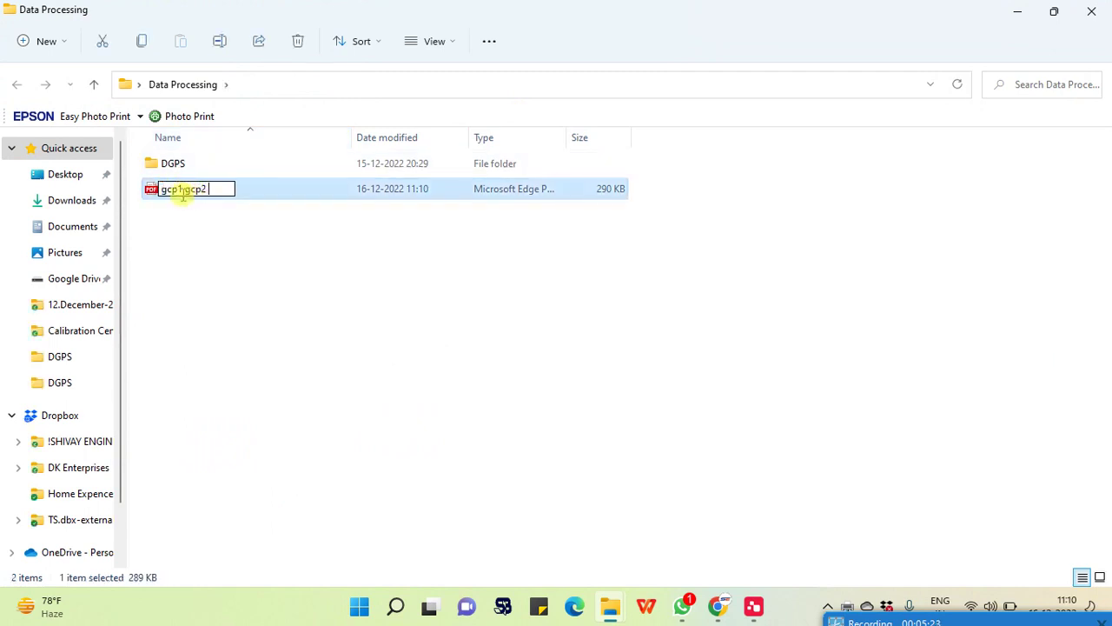
pyautogui.click(484, 404)
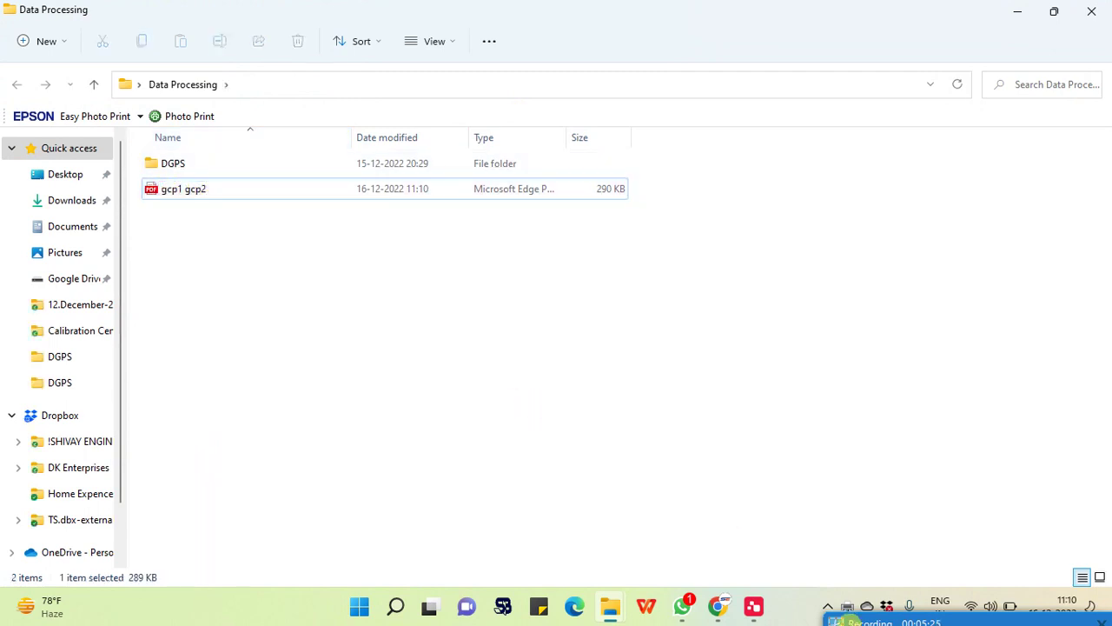
# Return to Leica Infinity, close the open report and generate the Baselines Report for the gcp1 to gcp3 result.
pyautogui.click(754, 608)
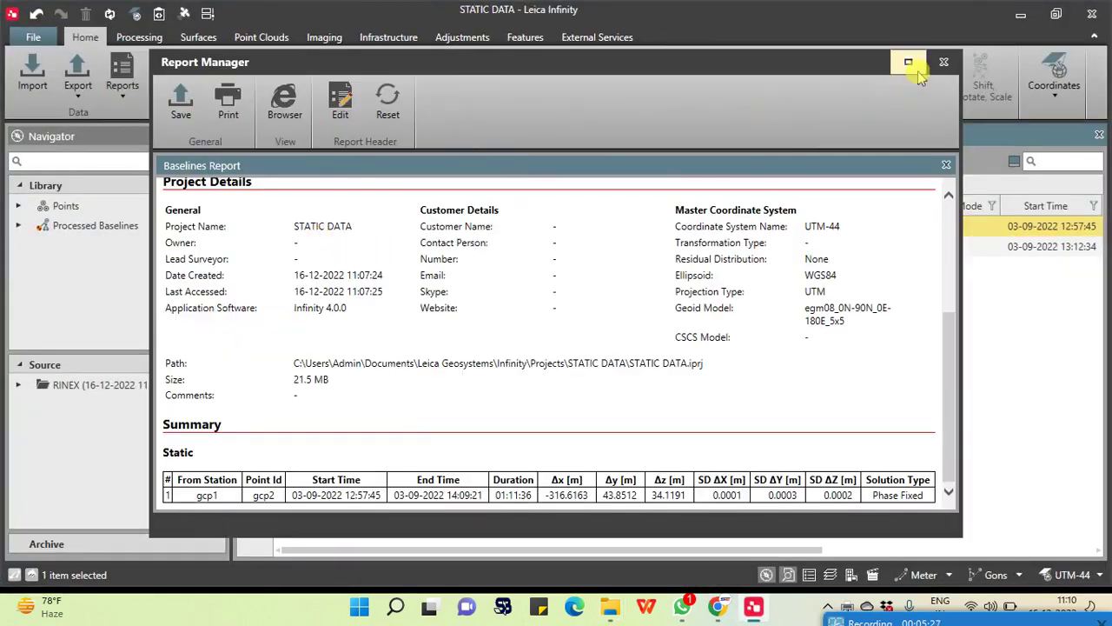
pyautogui.click(944, 64)
pyautogui.click(469, 247)
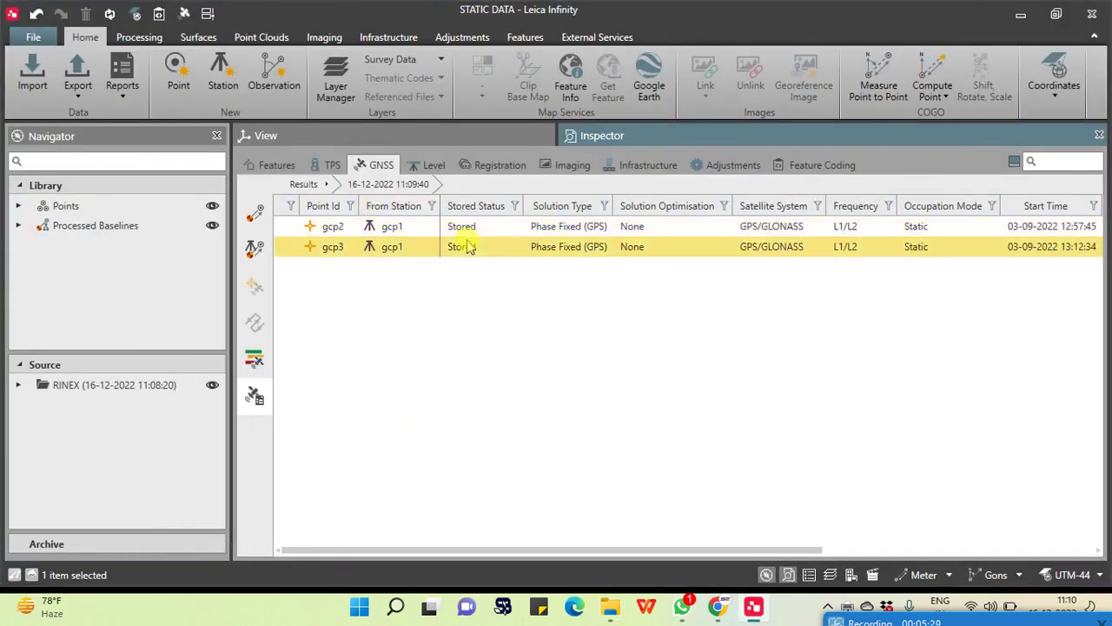
pyautogui.rightClick(472, 249)
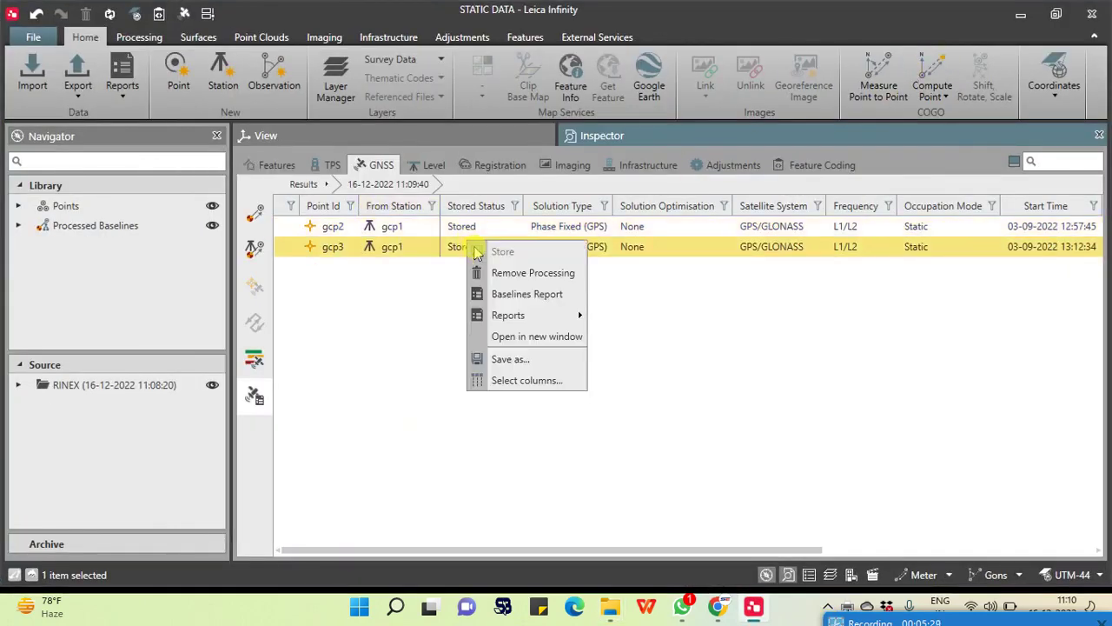
pyautogui.click(530, 294)
pyautogui.scroll(-5, 301, 385)
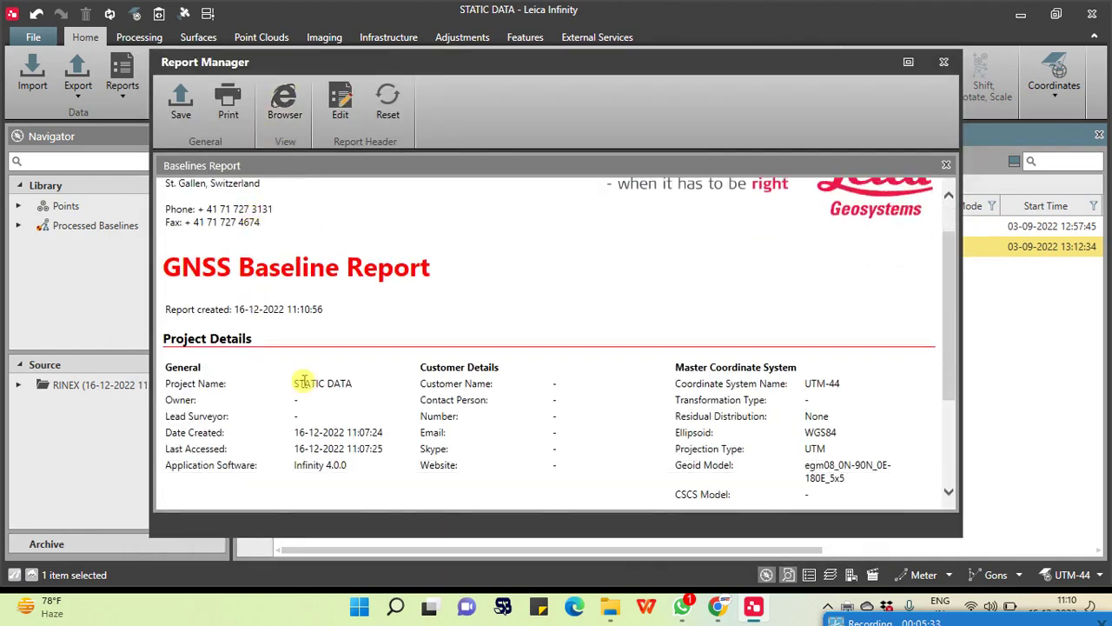
# Copy the From Station and Point Id entries, gcp1 and gcp3, from the report's Static summary.
pyautogui.moveTo(198, 503); pyautogui.dragTo(261, 494)
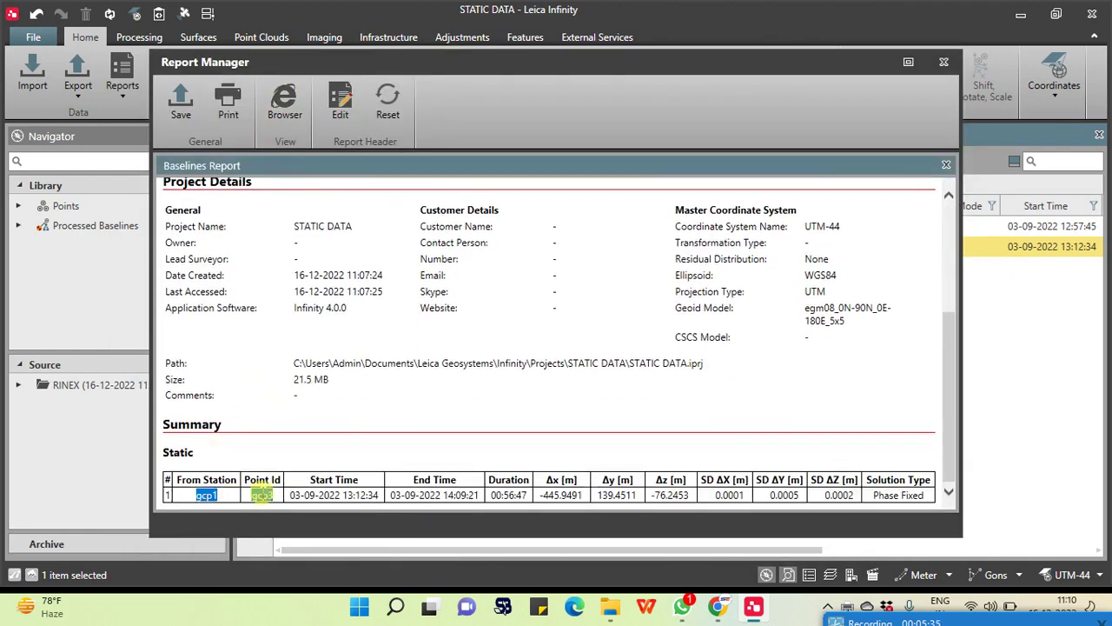
pyautogui.rightClick(271, 497)
pyautogui.click(318, 385)
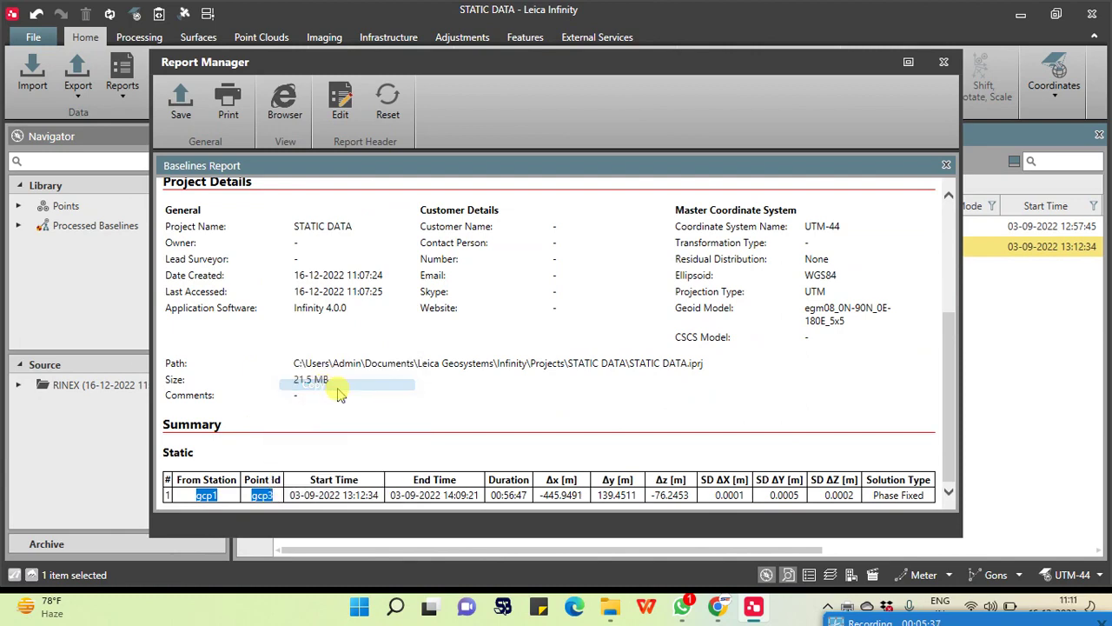
# Print the report with Microsoft Print to PDF as gcp1 gcp3 in the Data Processing folder, and close the report.
pyautogui.click(227, 103)
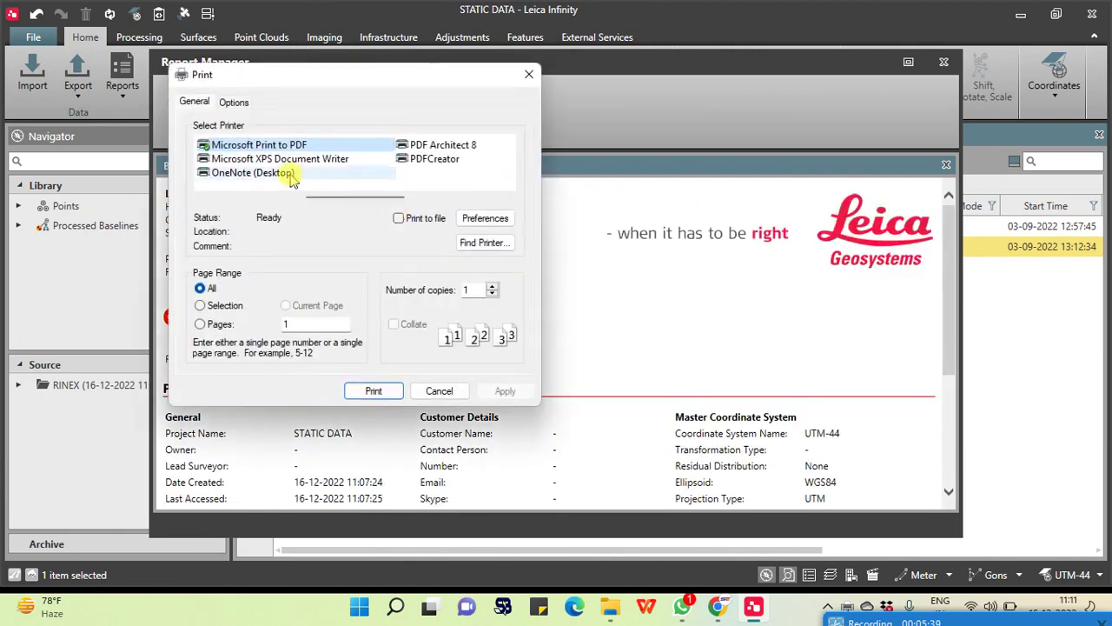
pyautogui.click(374, 391)
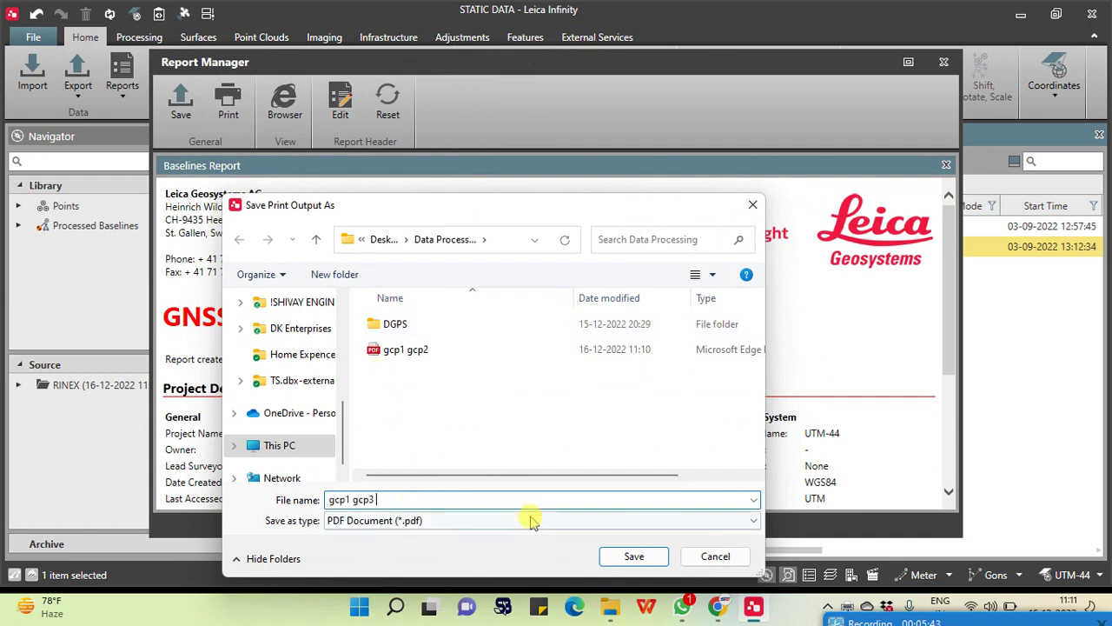
pyautogui.click(634, 557)
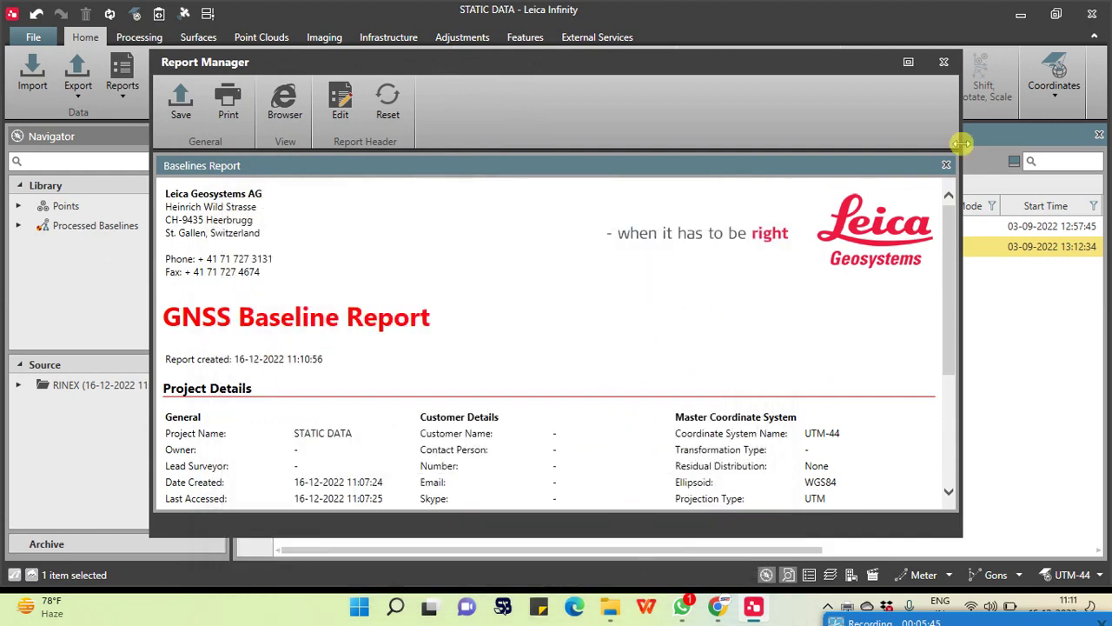
pyautogui.click(952, 66)
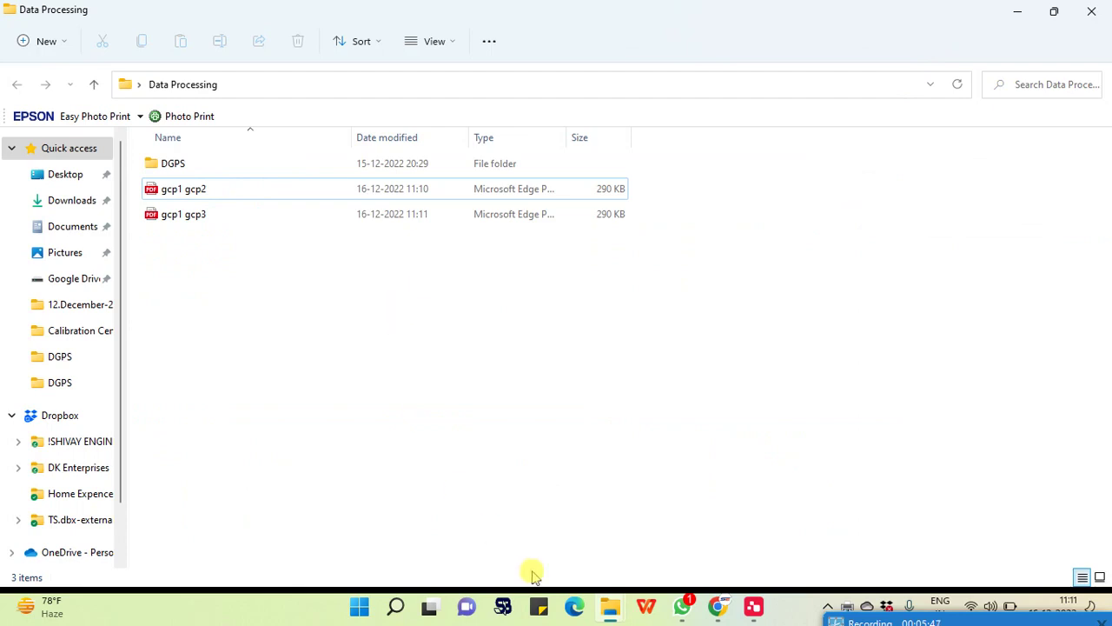
# Switch back to Leica Infinity and examine the processed baselines from gcp1 in the graphical view.
pyautogui.click(753, 606)
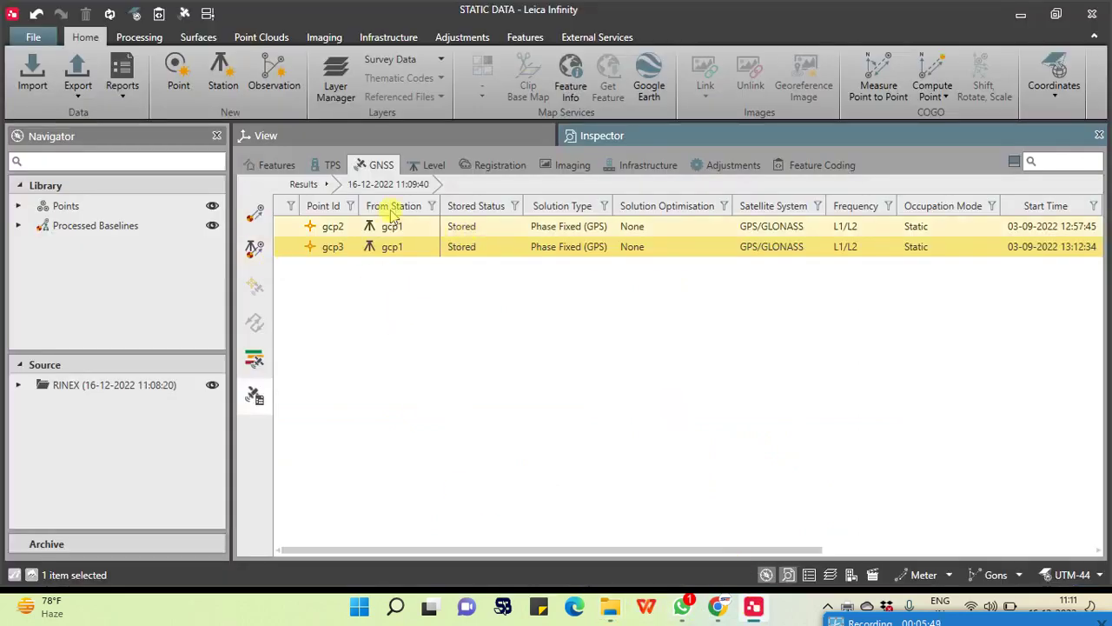
pyautogui.click(271, 137)
pyautogui.scroll(1, 565, 332)
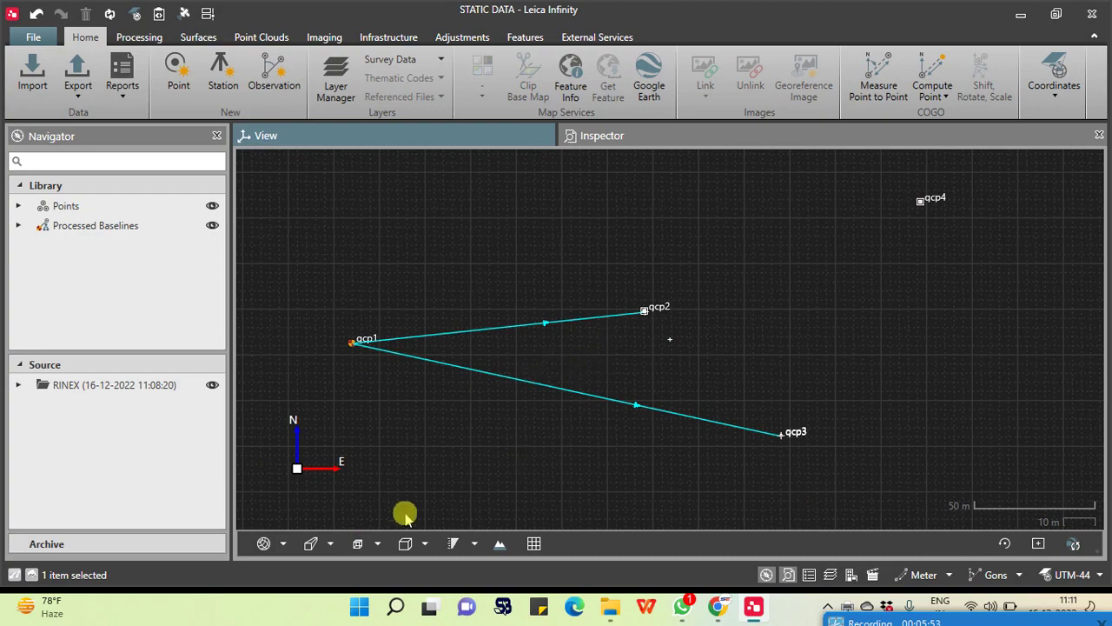
# Clear all reference and rover selections from the GNSS intervals.
pyautogui.click(666, 144)
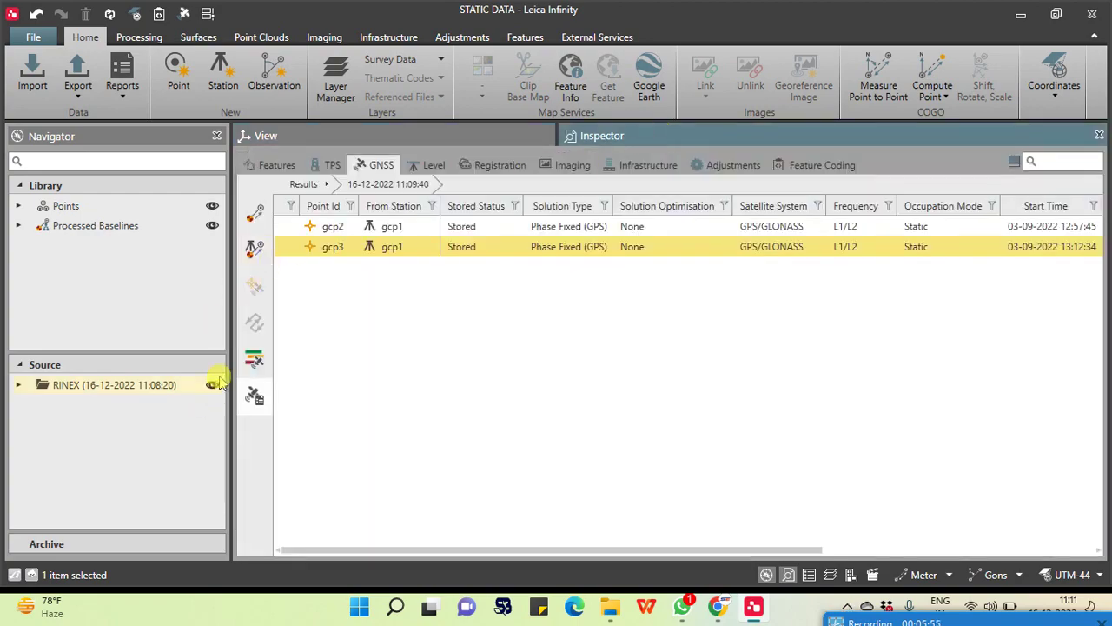
pyautogui.click(255, 360)
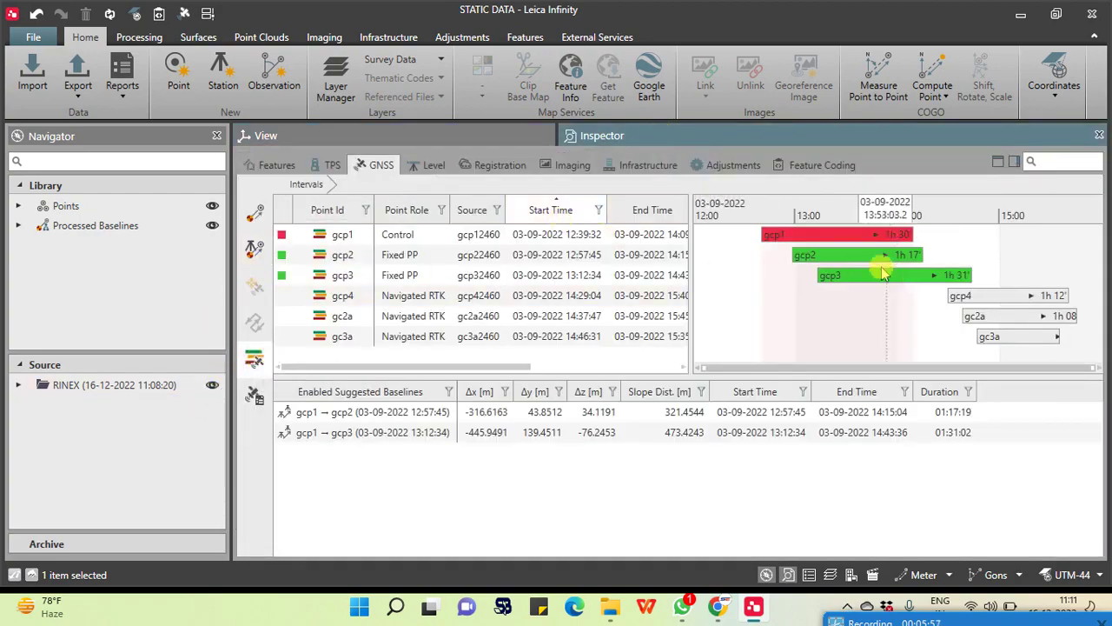
pyautogui.rightClick(875, 313)
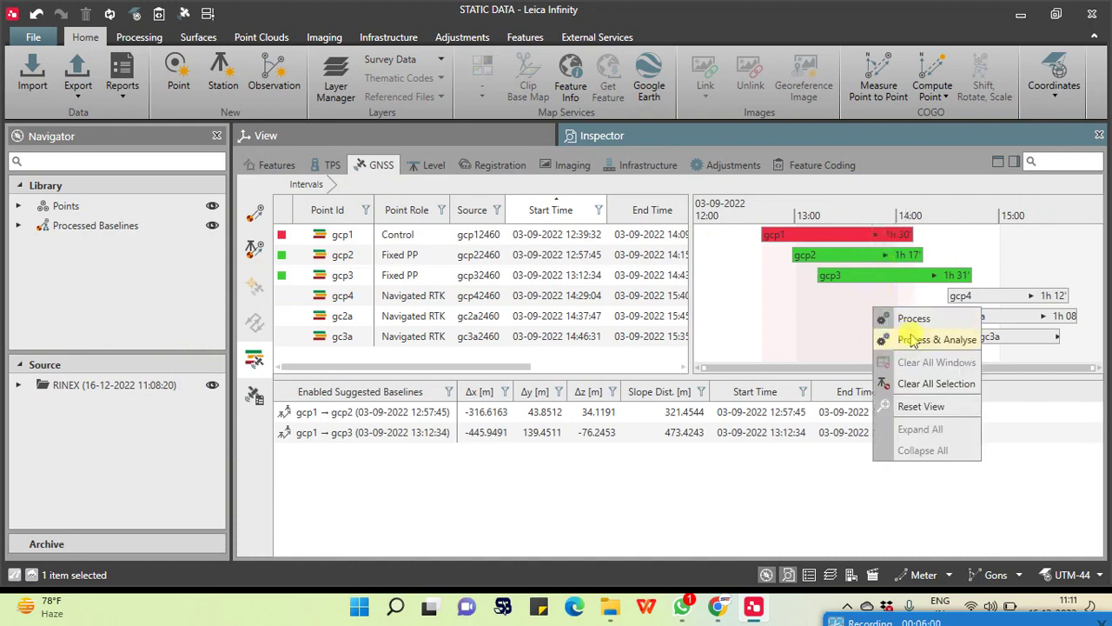
pyautogui.click(938, 384)
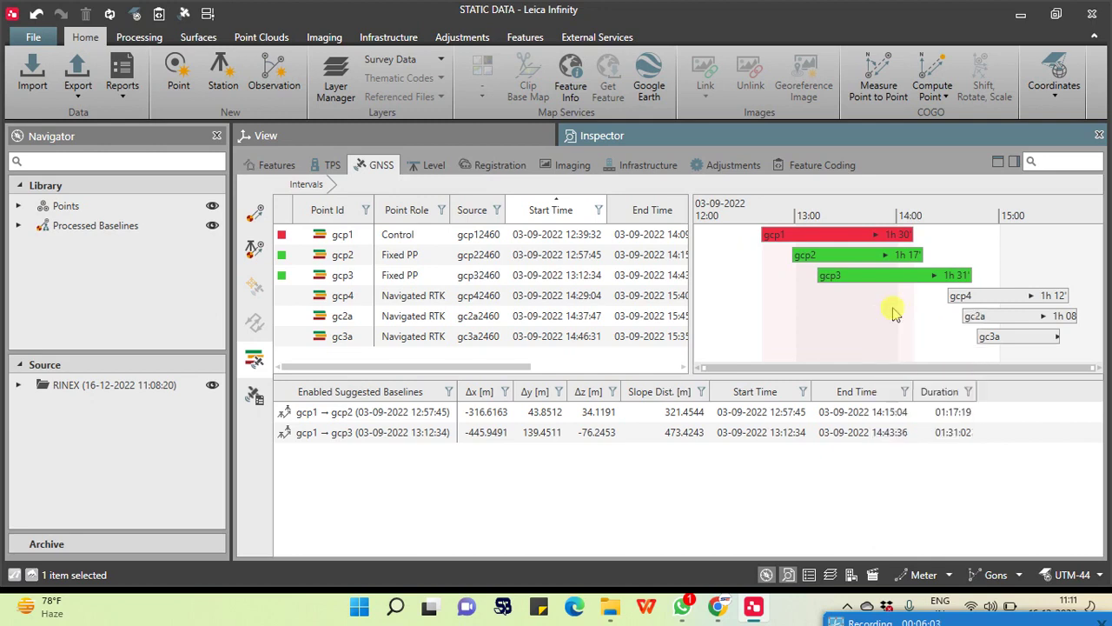
# Set the gcp2 interval as Reference and the gcp3 interval as Rover.
pyautogui.moveTo(824, 257)
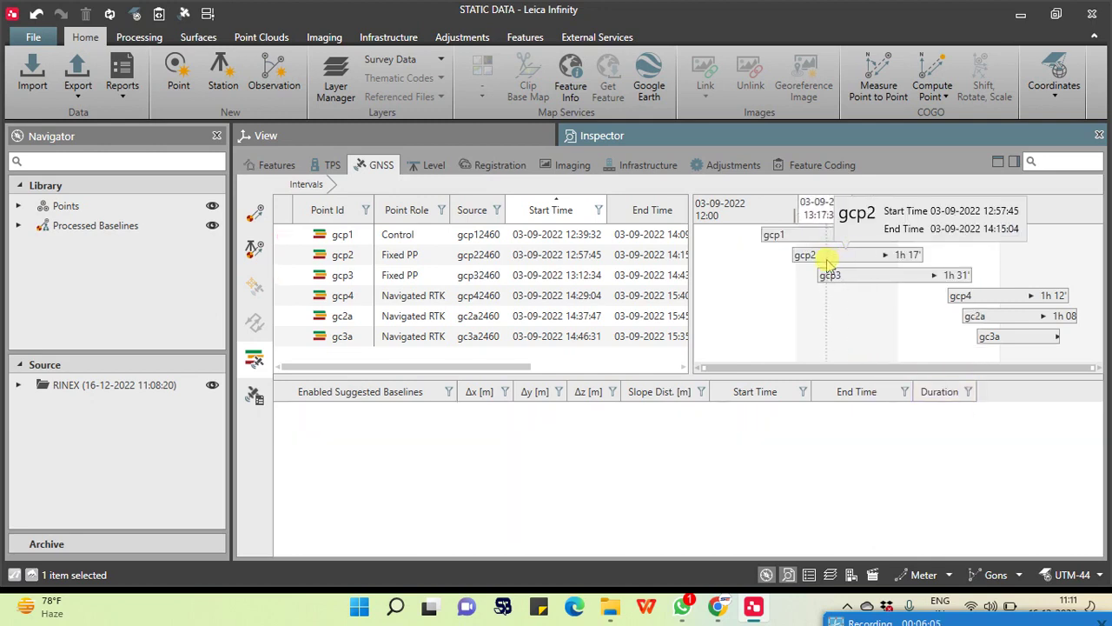
pyautogui.rightClick(824, 258)
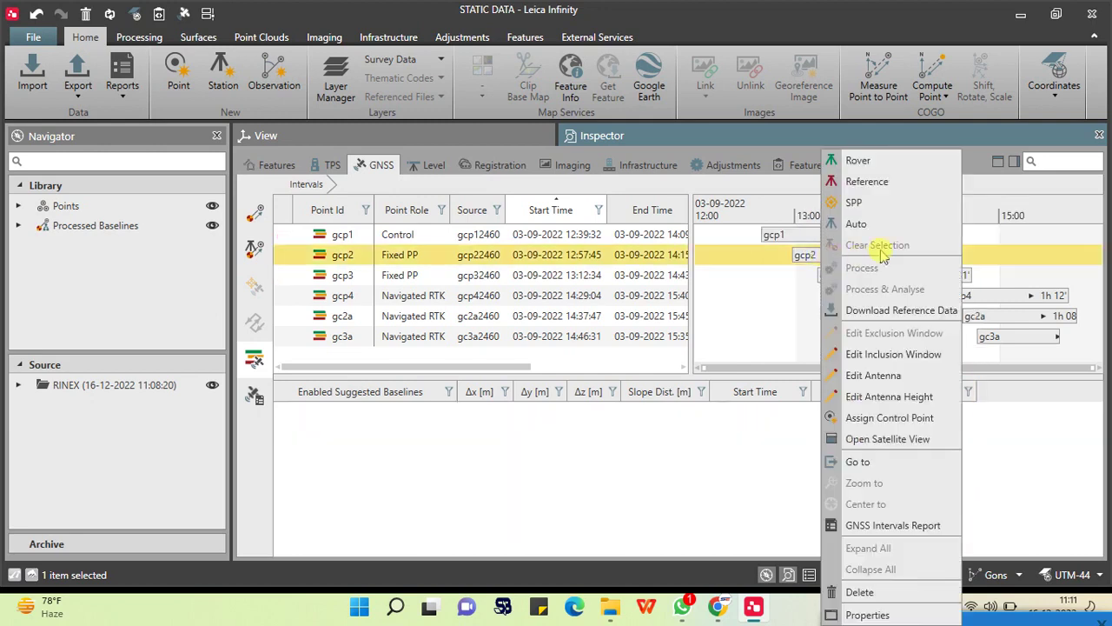
pyautogui.click(885, 185)
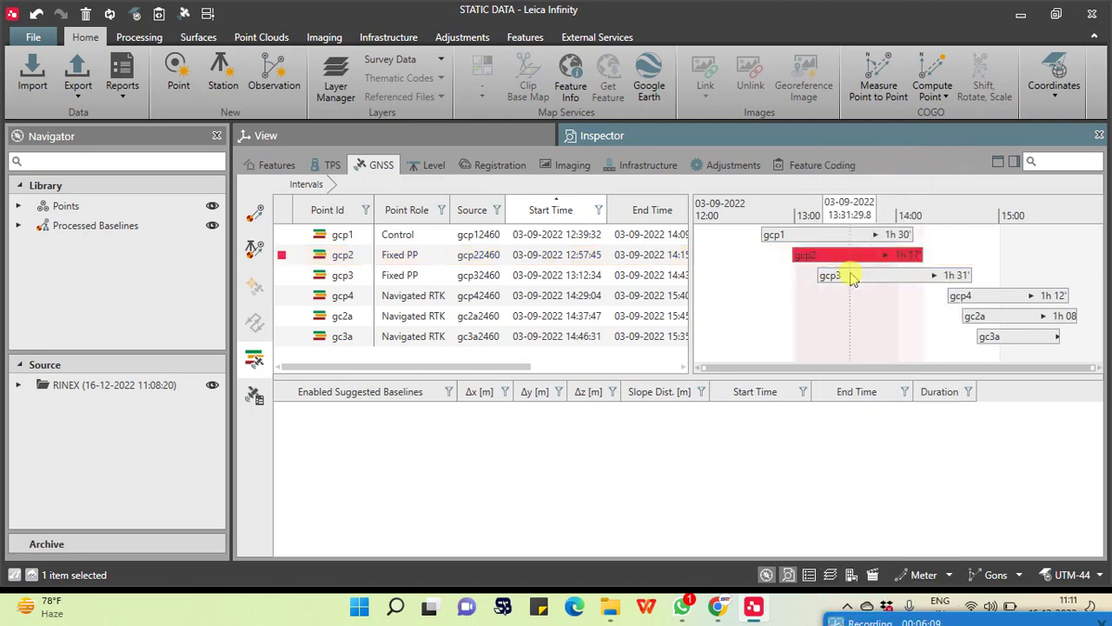
pyautogui.rightClick(851, 276)
pyautogui.click(886, 160)
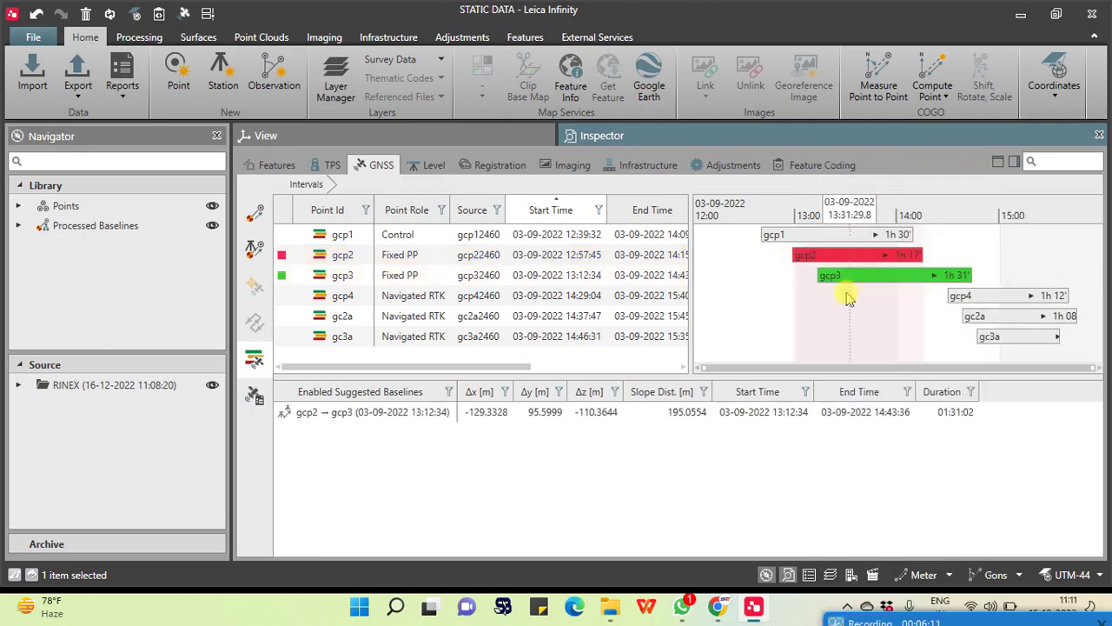
# Process the gcp2 to gcp3 baseline without antenna definitions and store the result.
pyautogui.rightClick(839, 311)
pyautogui.click(878, 321)
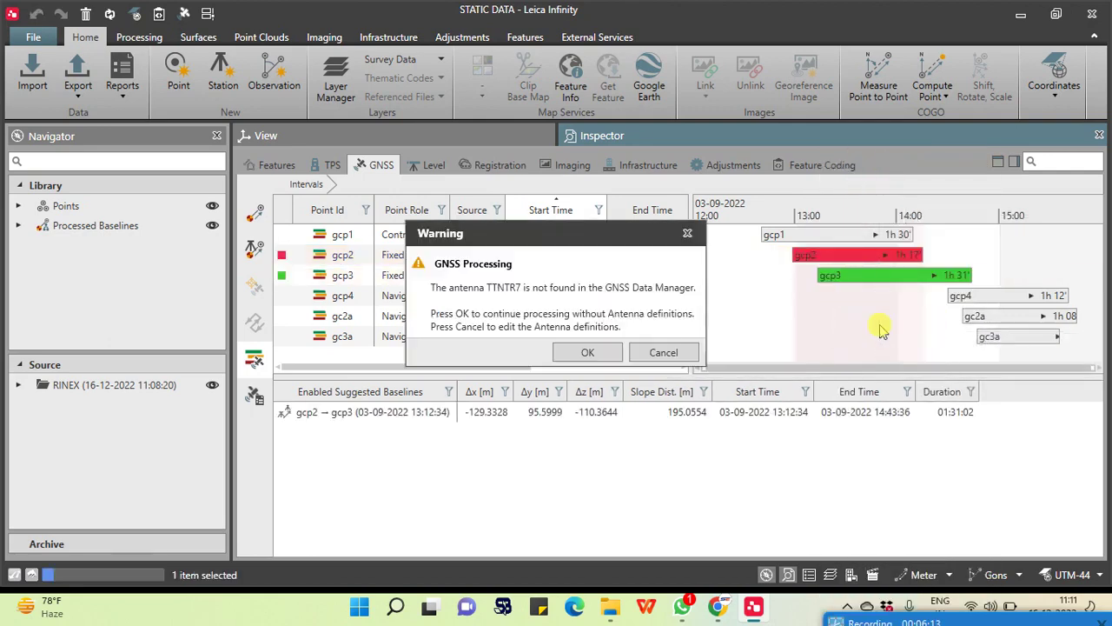
pyautogui.click(584, 352)
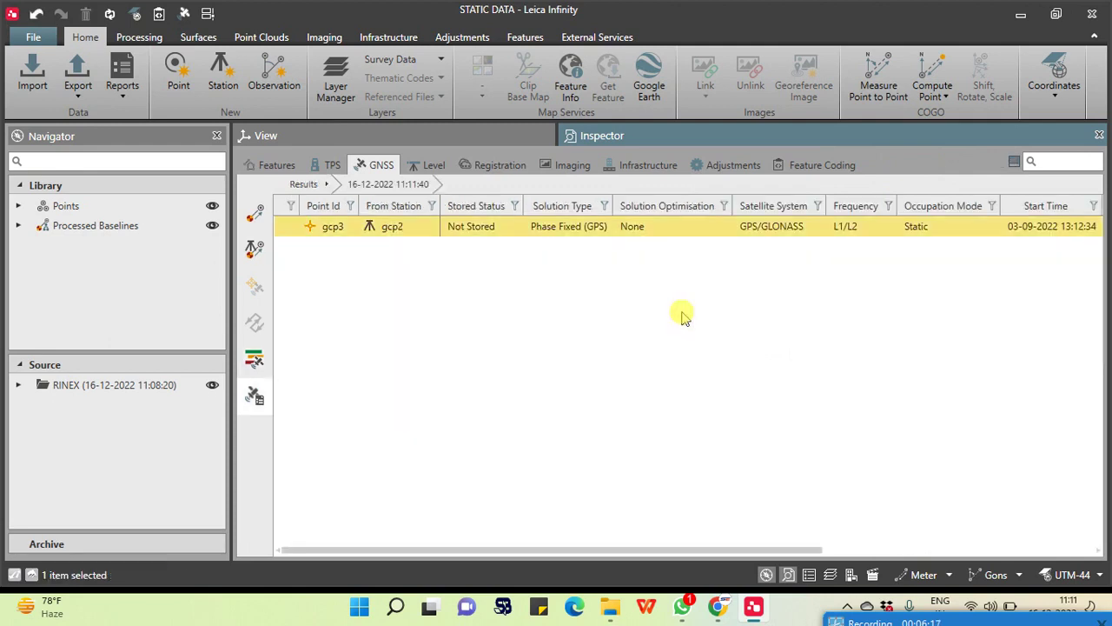
pyautogui.rightClick(489, 233)
pyautogui.click(521, 240)
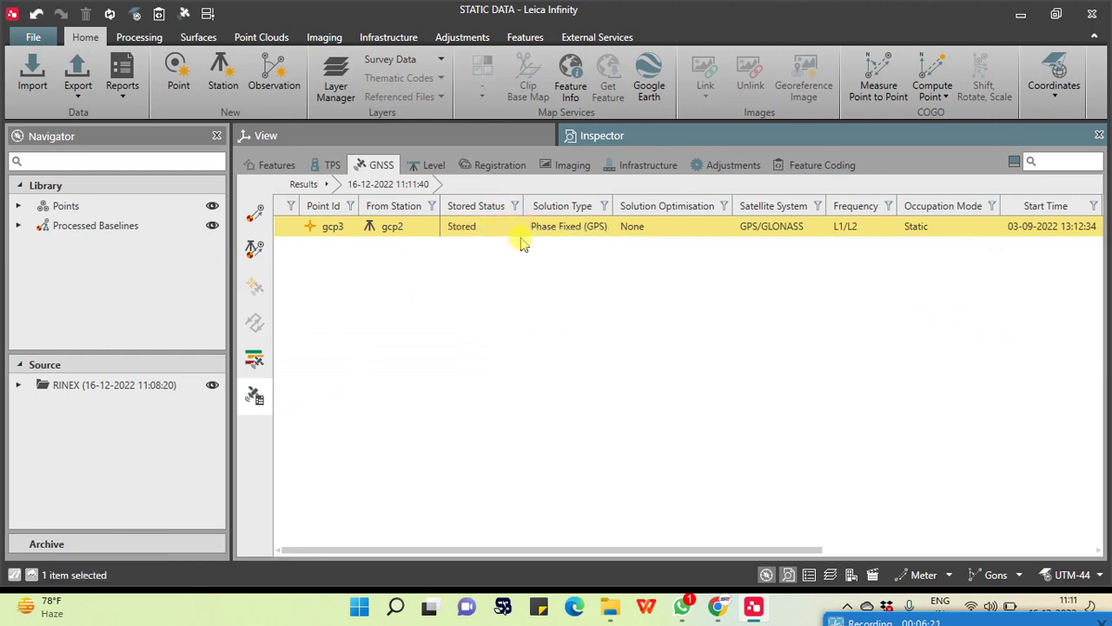
# Generate the Baselines Report for the gcp2 to gcp3 result and copy the From Station and Point Id entries from its Static summary.
pyautogui.rightClick(483, 231)
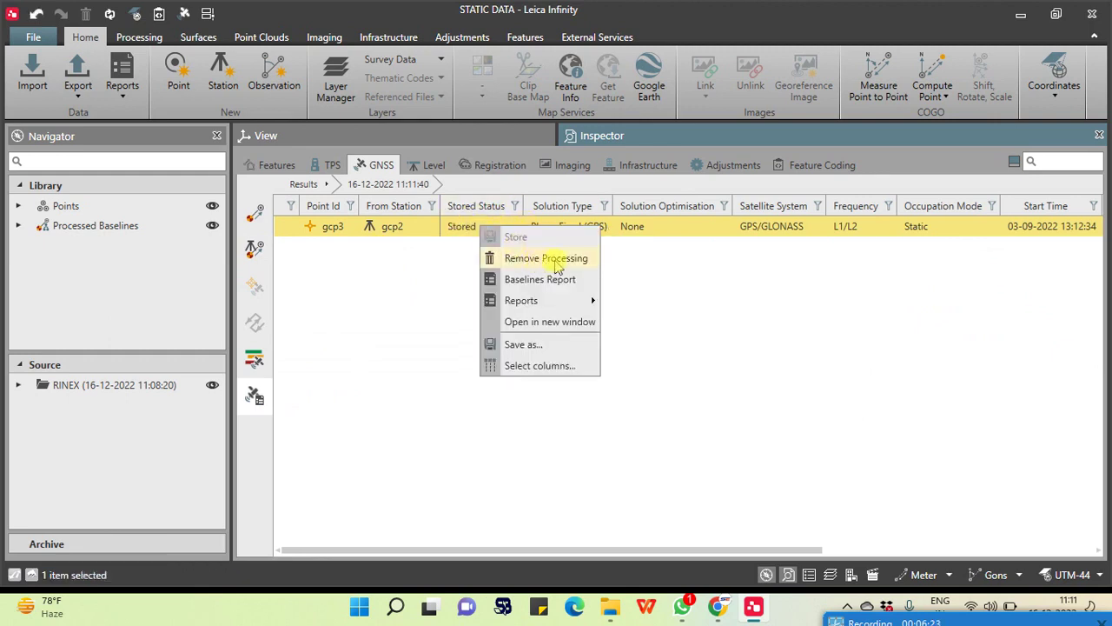
pyautogui.click(556, 278)
pyautogui.scroll(-3, 289, 389)
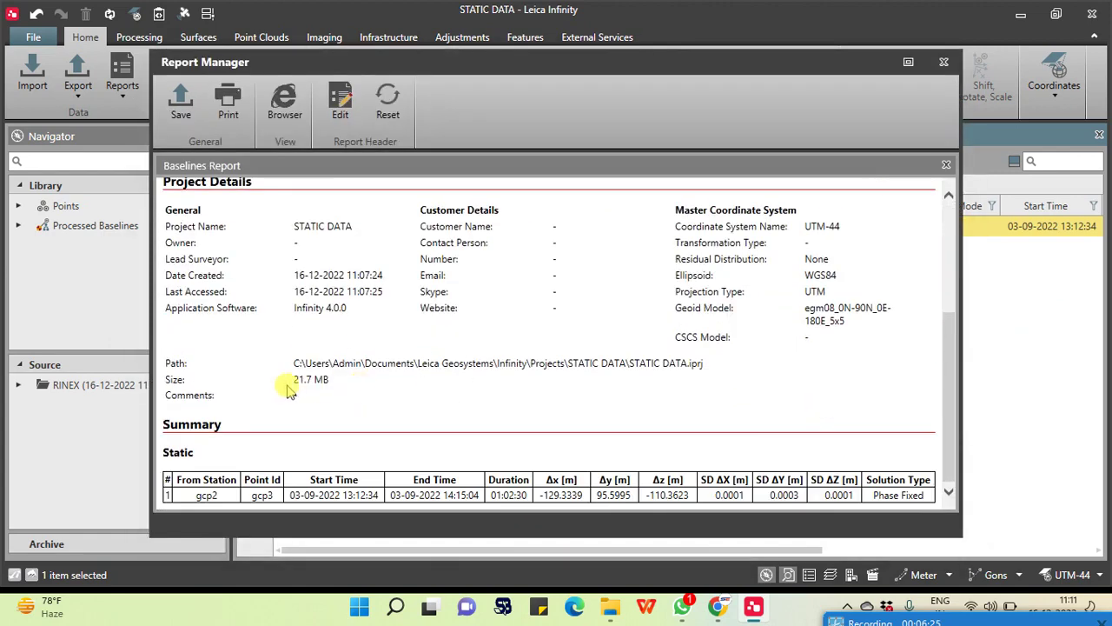
pyautogui.moveTo(196, 502); pyautogui.dragTo(265, 494)
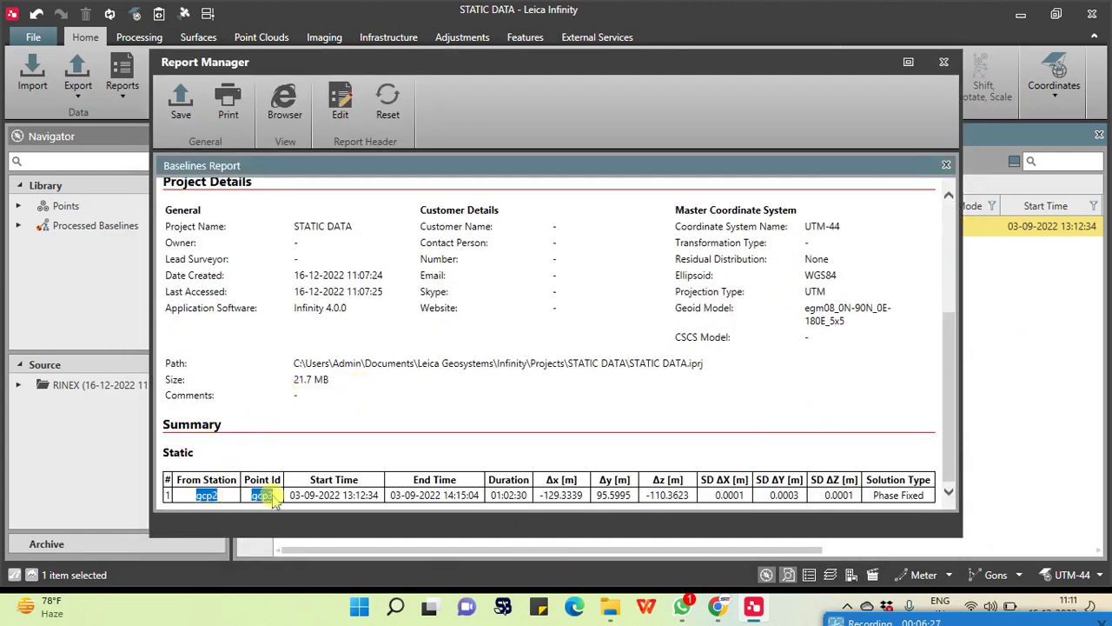
pyautogui.rightClick(272, 496)
pyautogui.click(359, 387)
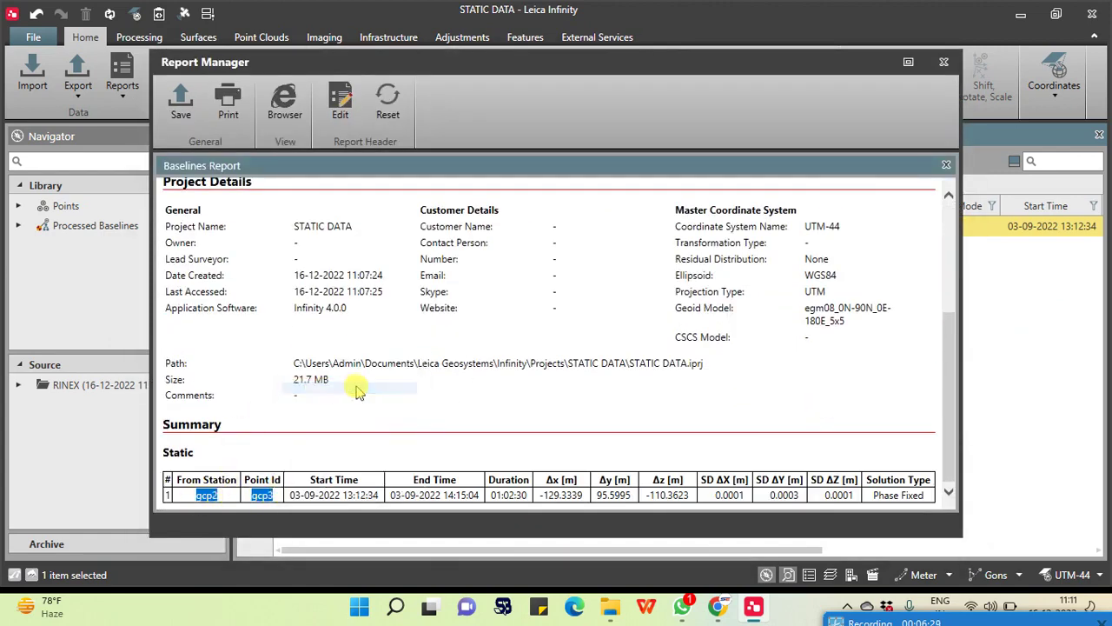
# Print the report with Microsoft Print to PDF, saving it as gcp2 gcp3 in the Data Processing folder.
pyautogui.click(228, 105)
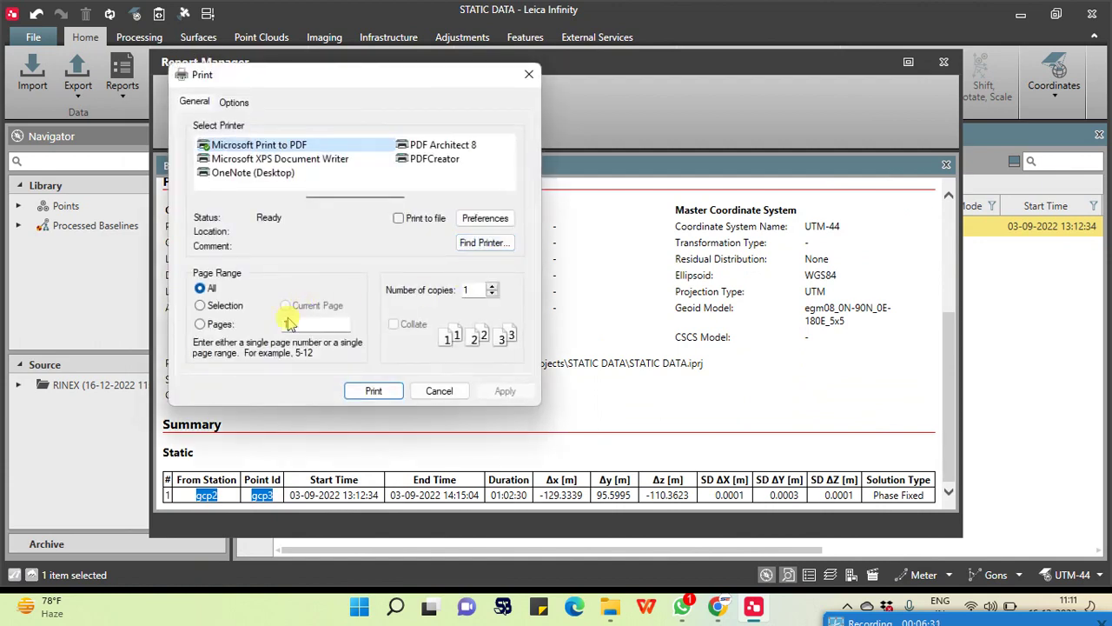
pyautogui.click(373, 391)
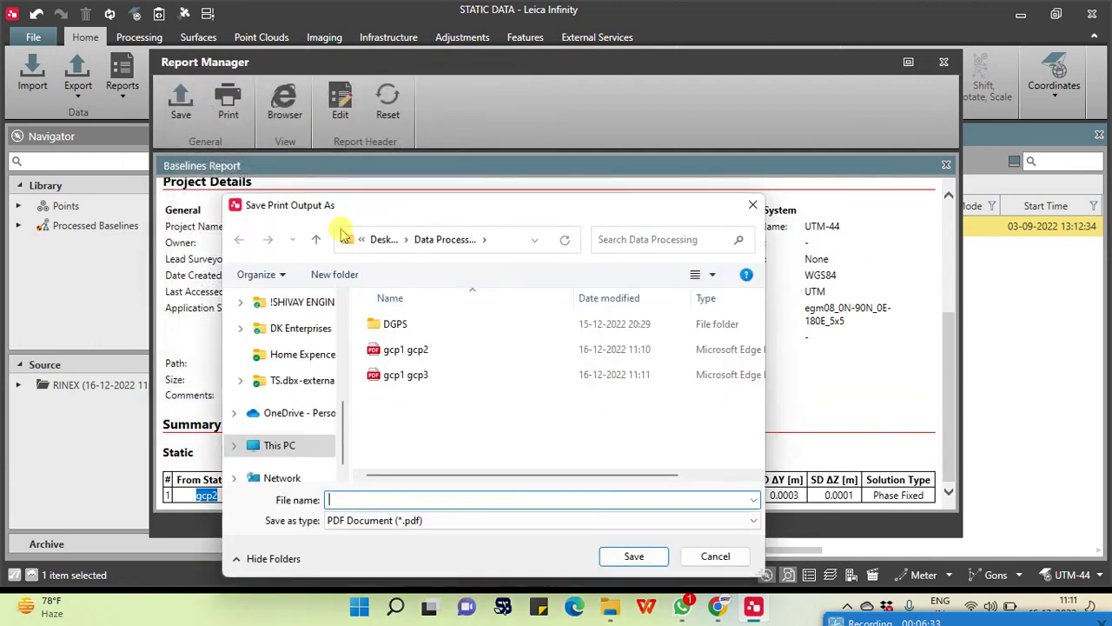
pyautogui.hotkey('ctrl', 'v')
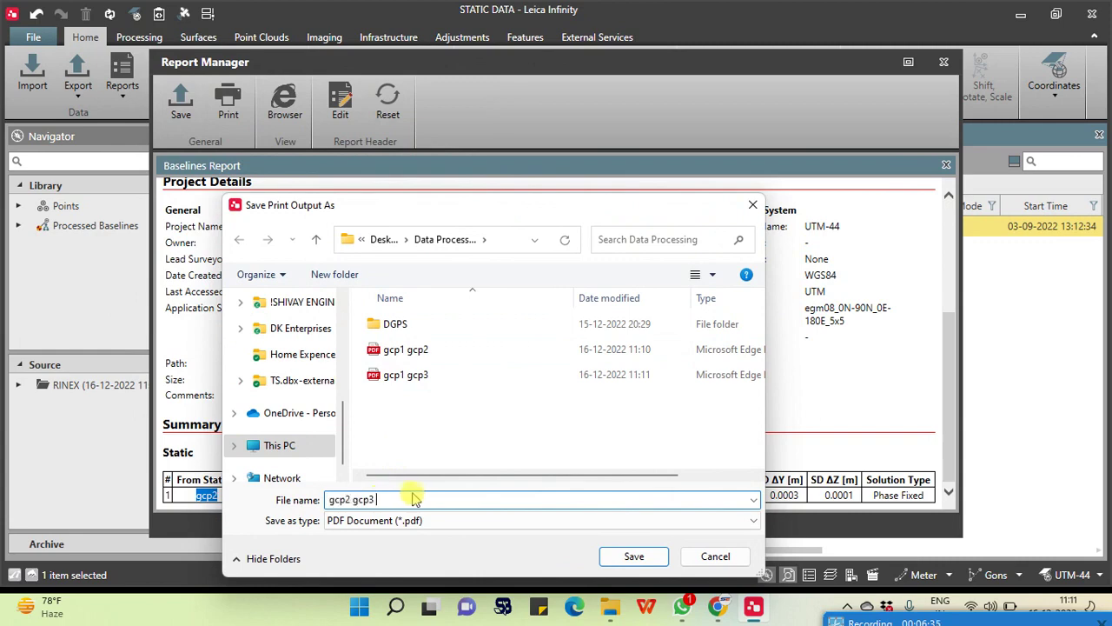
pyautogui.click(632, 556)
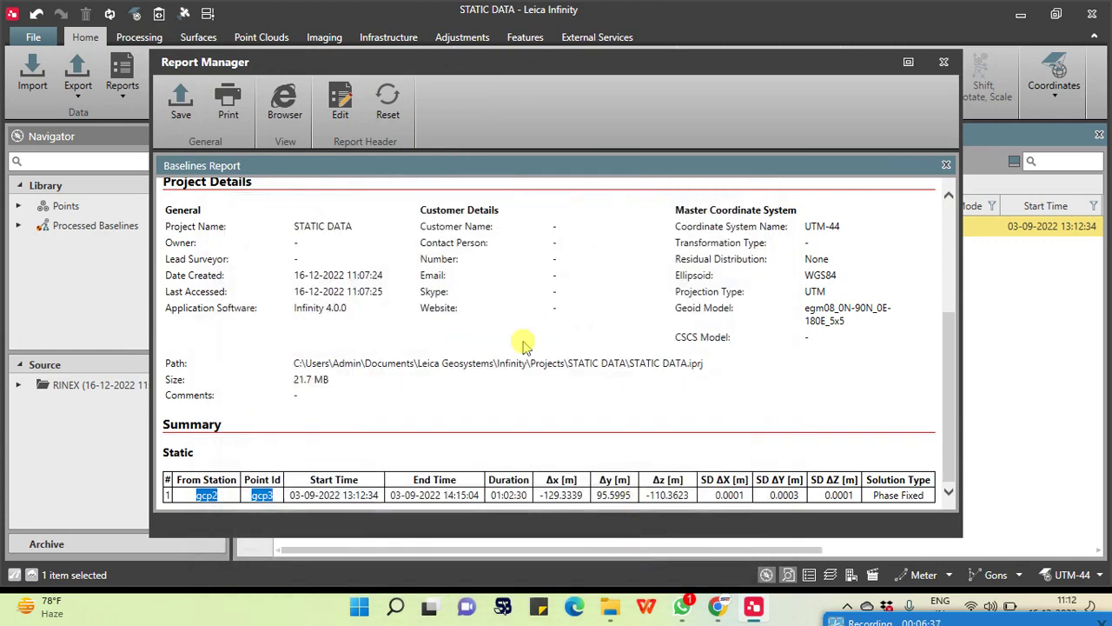
# Close the Baselines Report and clear all Reference and Rover selections from the GNSS intervals.
pyautogui.click(945, 67)
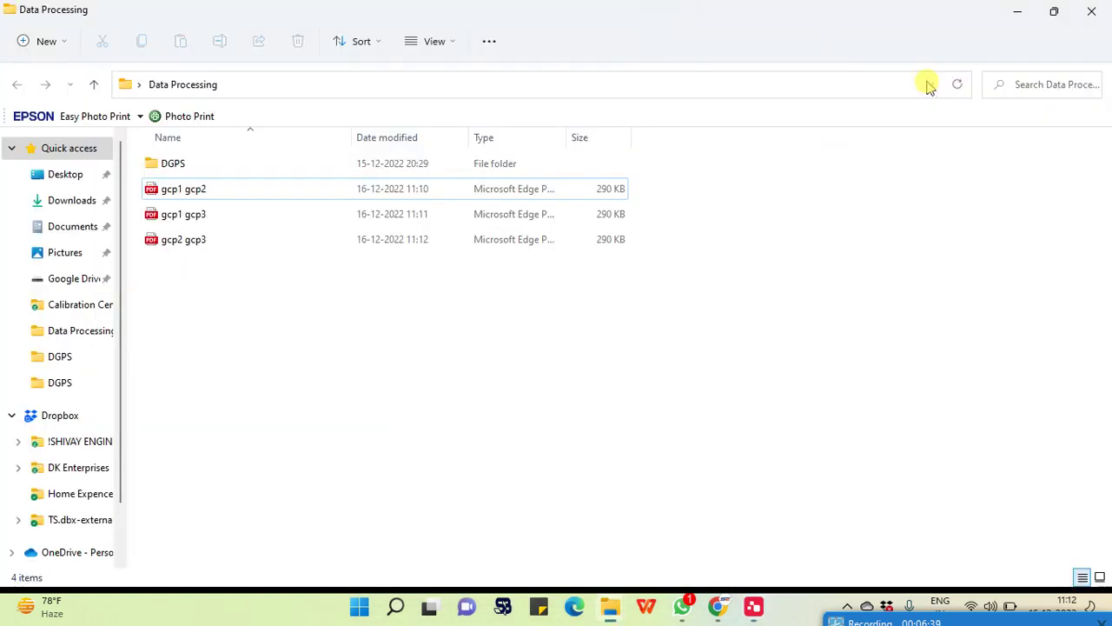
pyautogui.click(754, 610)
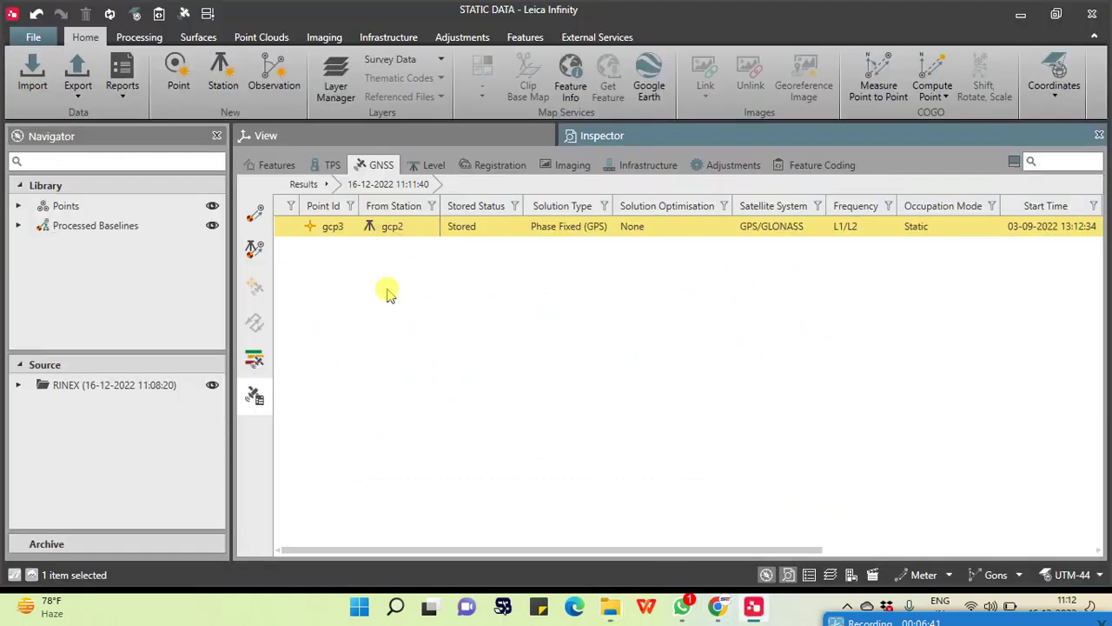
pyautogui.click(255, 358)
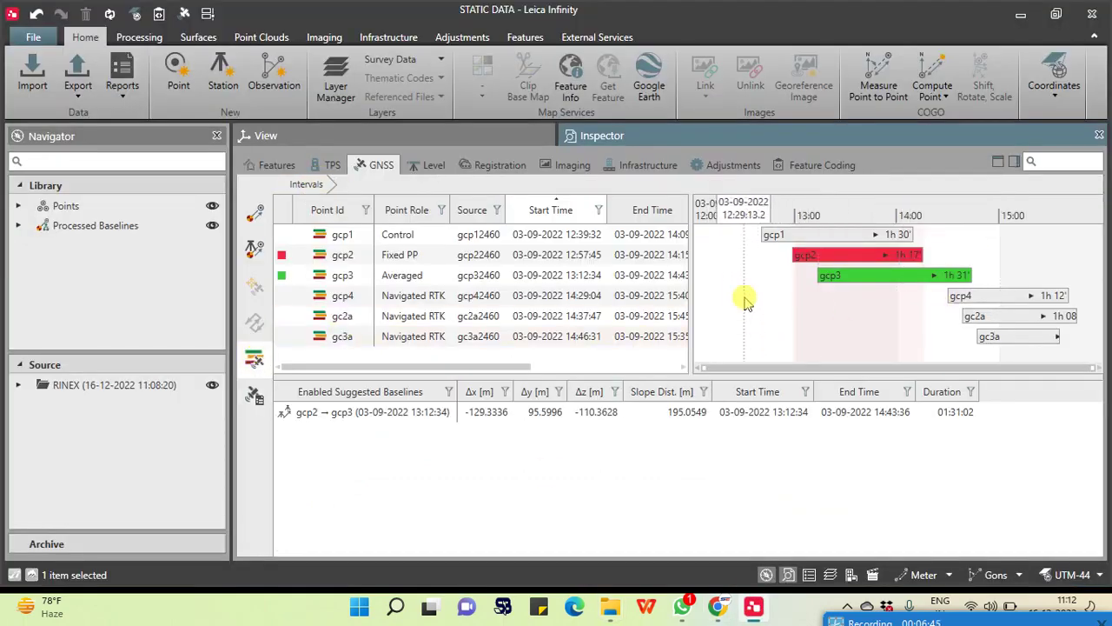
pyautogui.rightClick(745, 301)
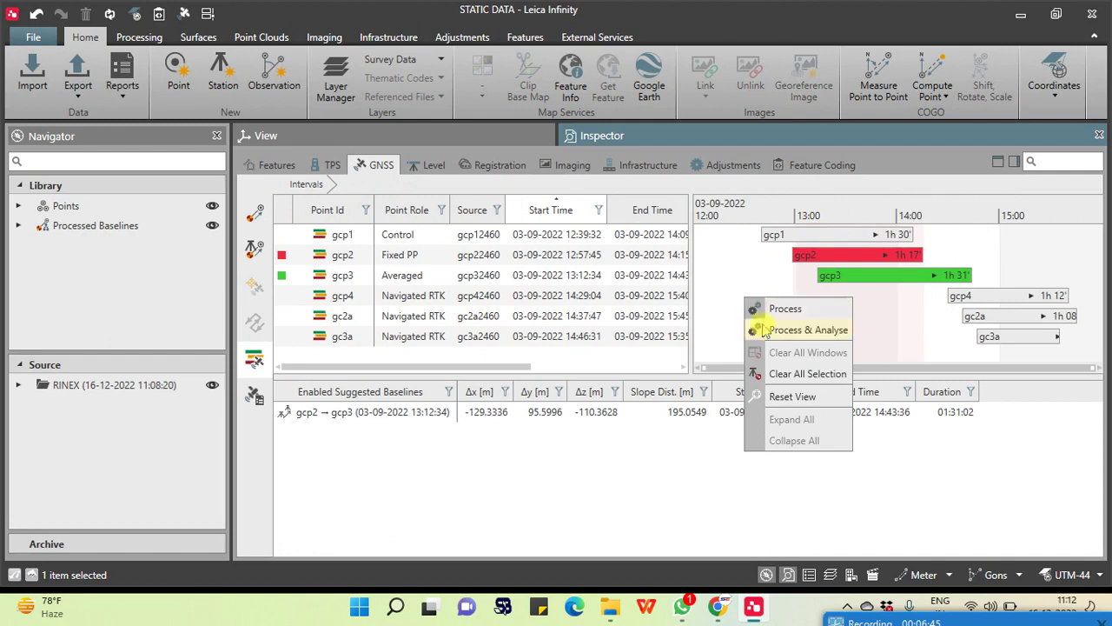
pyautogui.click(793, 373)
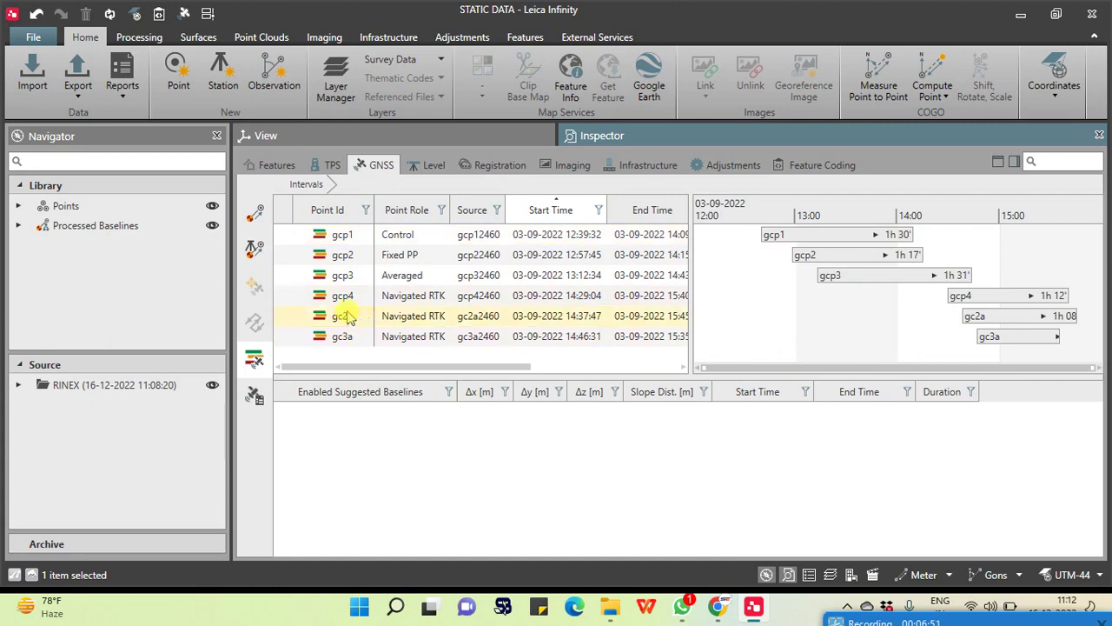
# Examine the processed baselines and the closely spaced points around gcp3 in the graphical view.
pyautogui.click(280, 137)
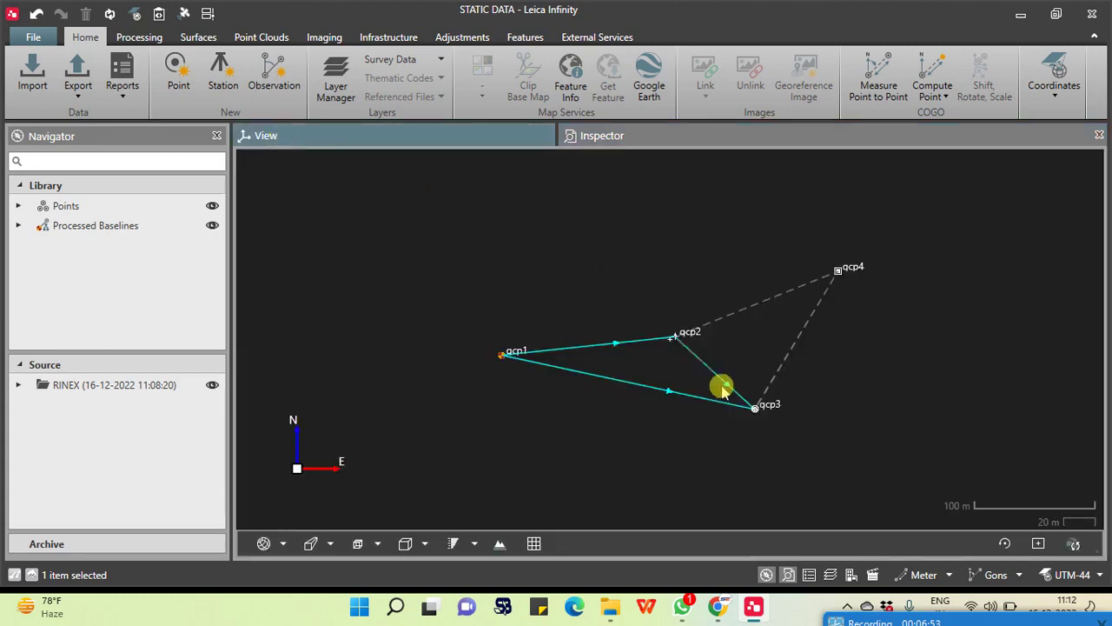
pyautogui.scroll(5, 756, 400)
pyautogui.scroll(4, 771, 392)
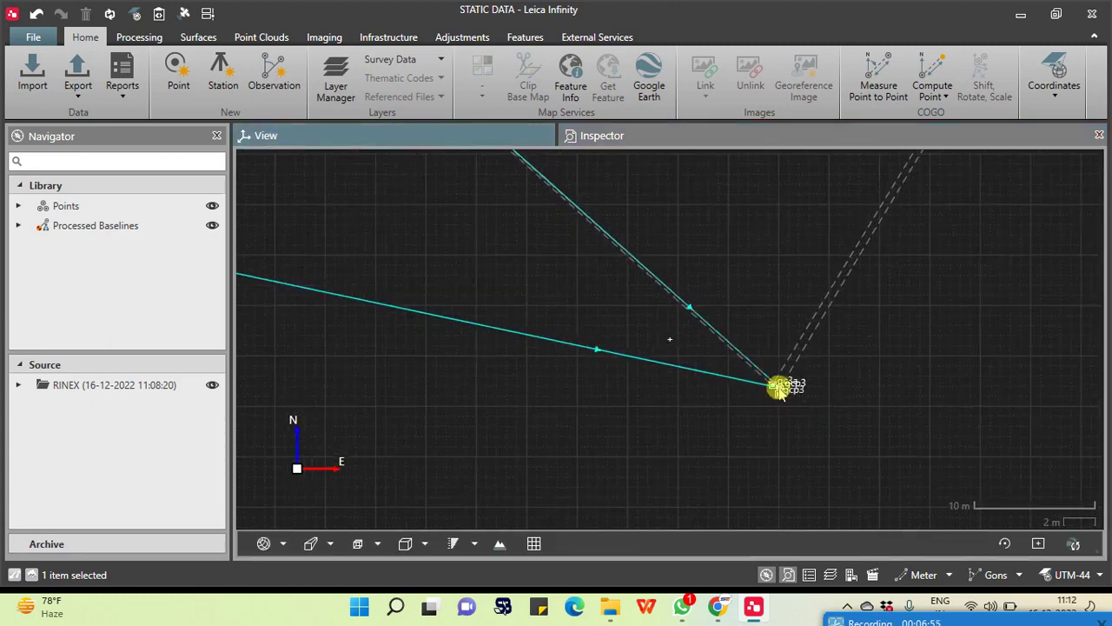
pyautogui.scroll(3, 800, 396)
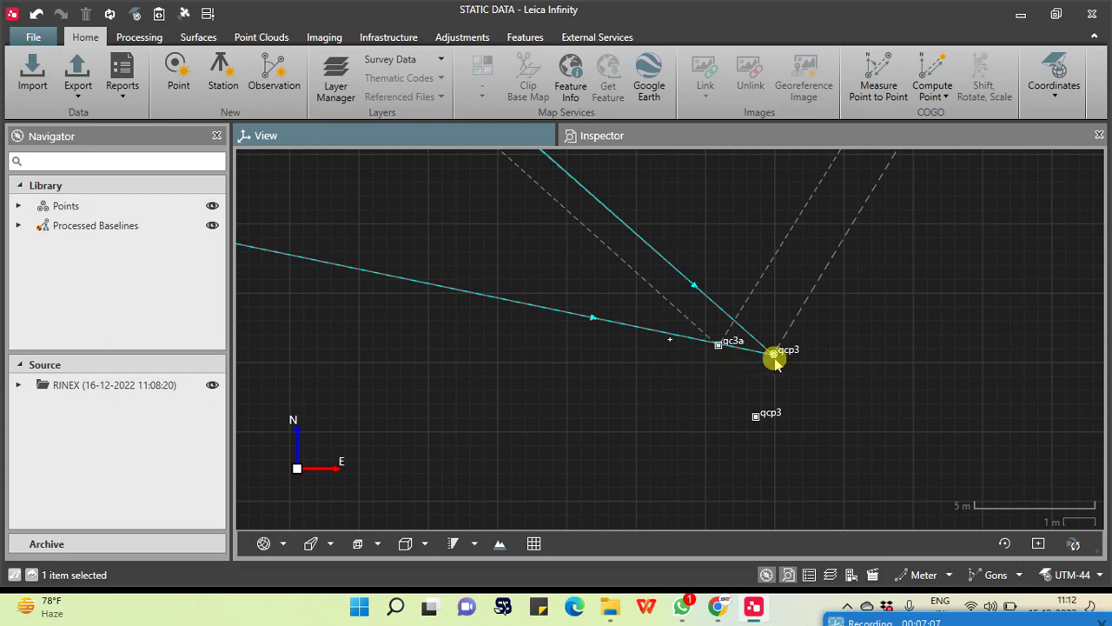
pyautogui.scroll(-5, 765, 393)
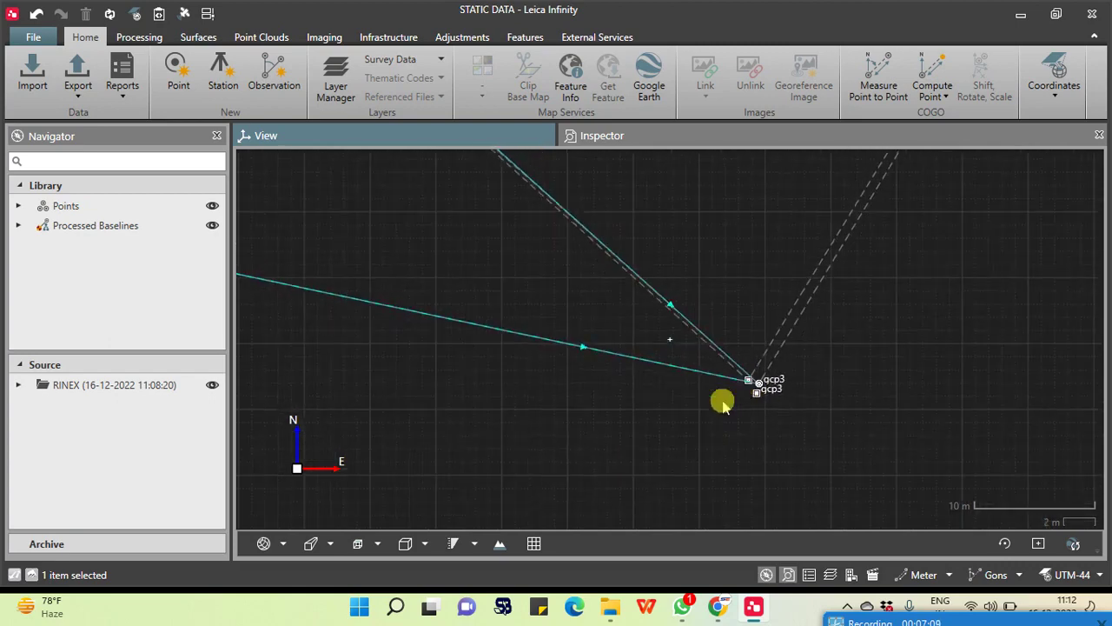
pyautogui.scroll(-4, 724, 405)
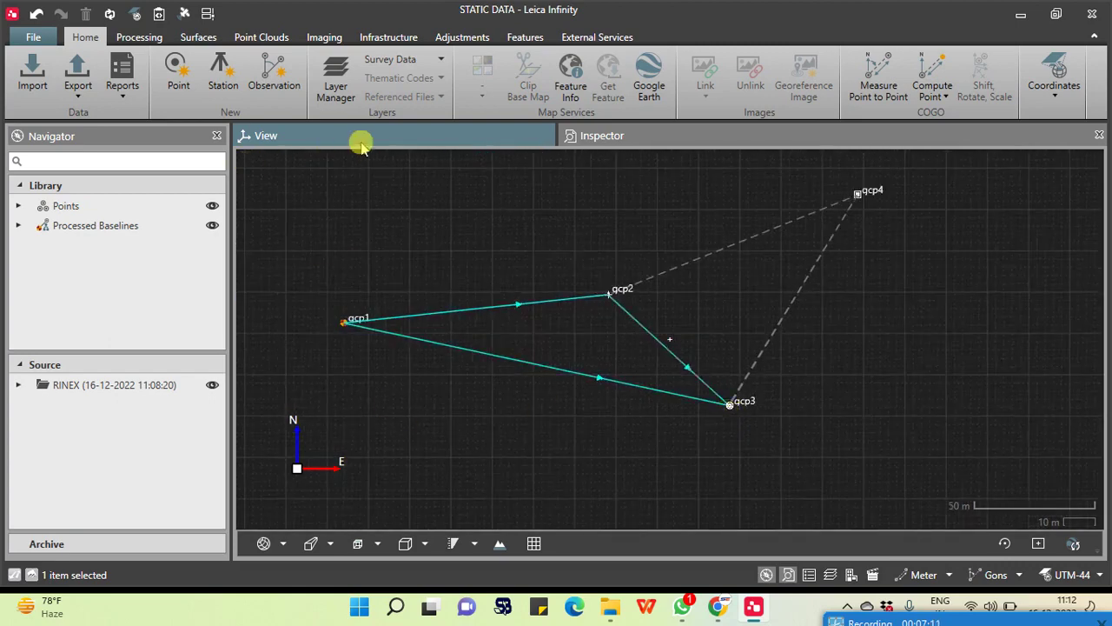
pyautogui.click(634, 132)
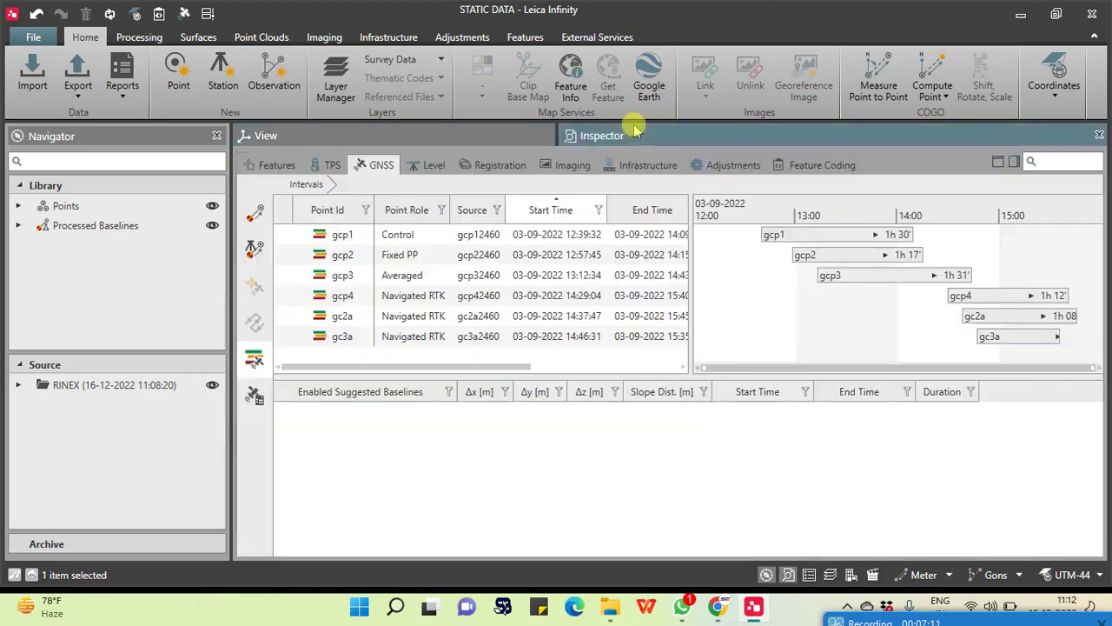
pyautogui.click(985, 294)
pyautogui.click(990, 318)
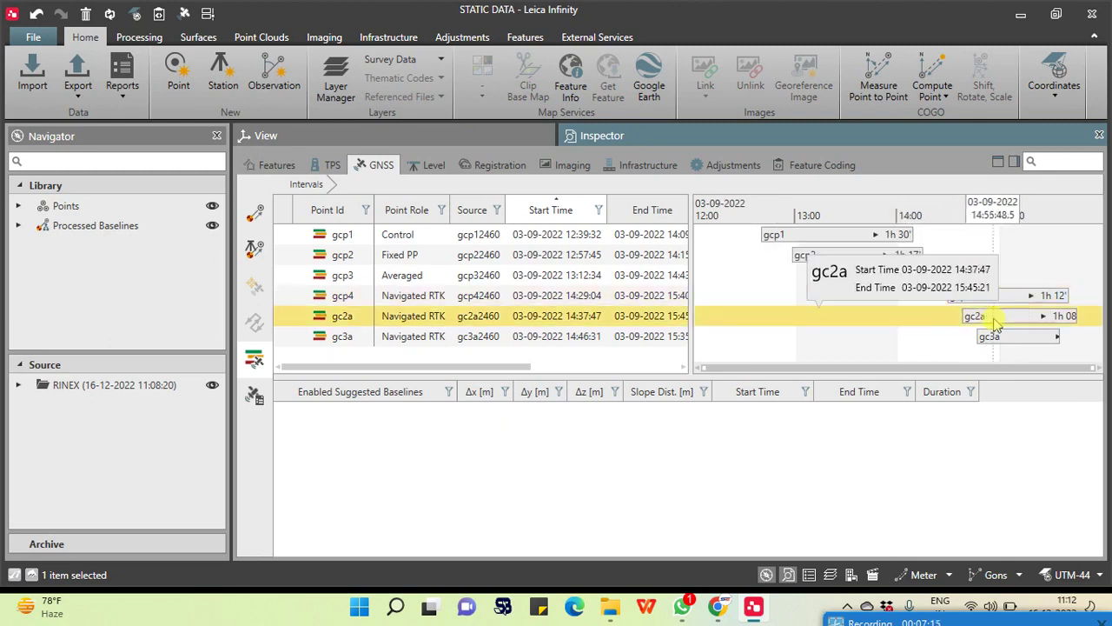
pyautogui.rightClick(997, 323)
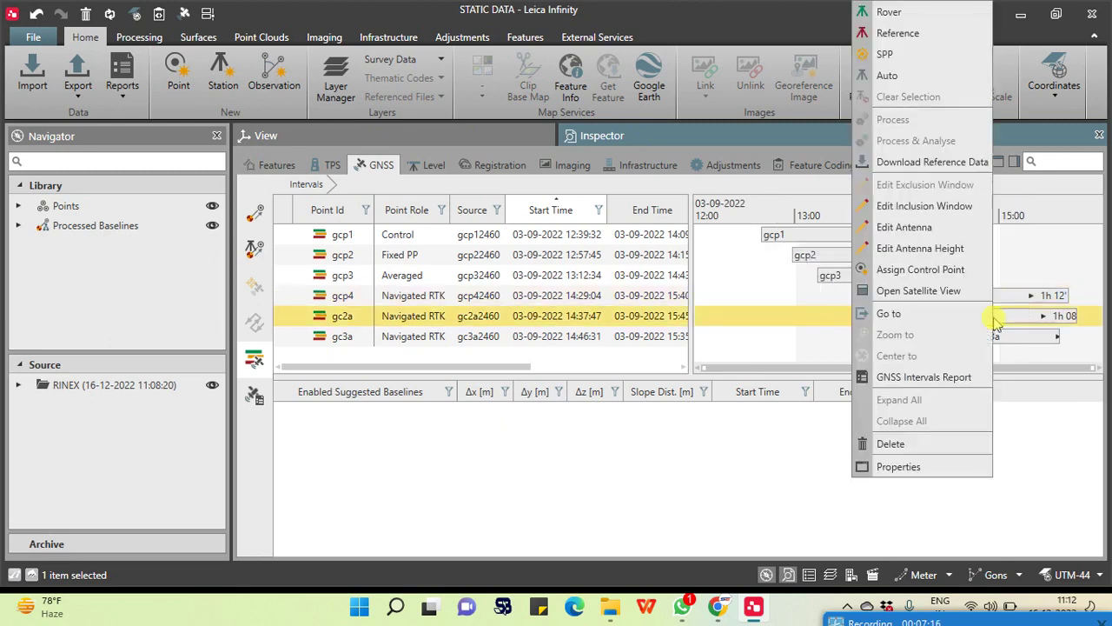
pyautogui.click(911, 465)
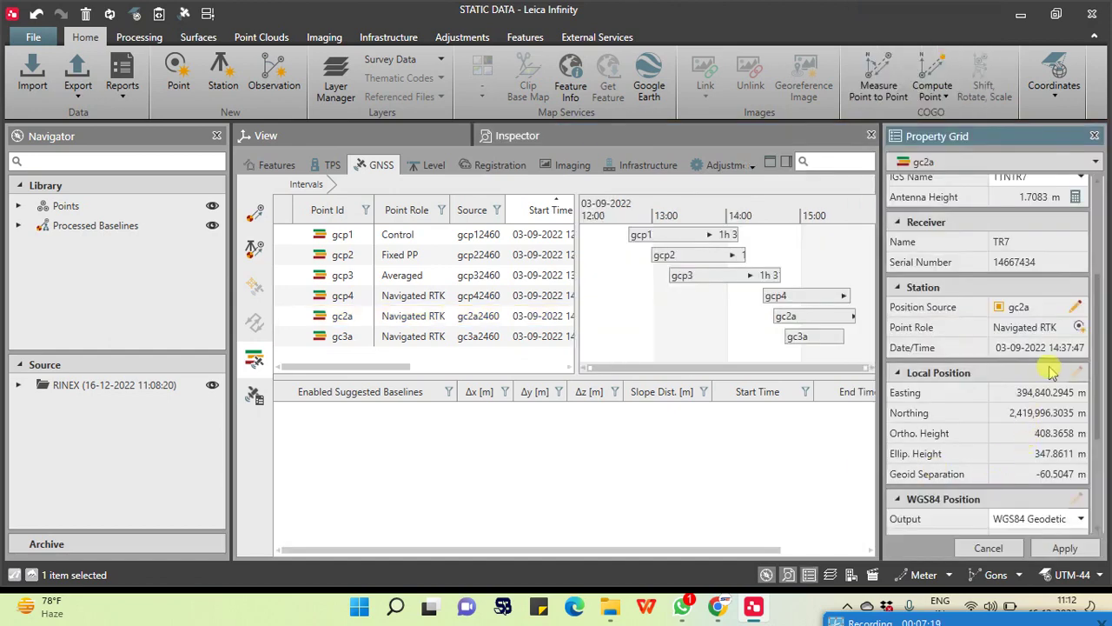
pyautogui.click(1075, 309)
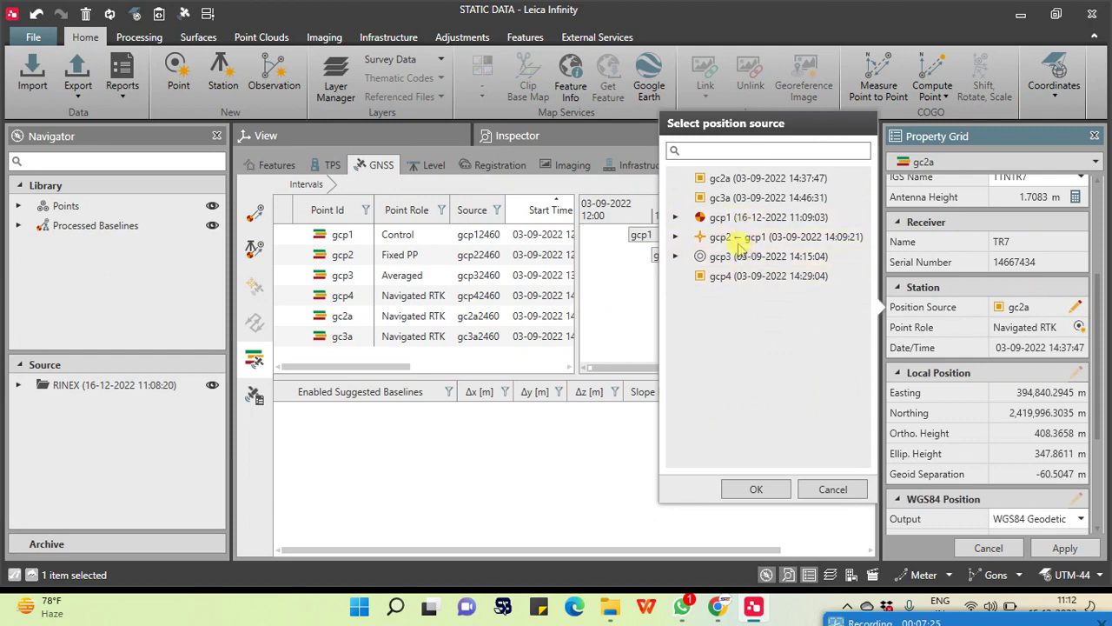
pyautogui.click(676, 237)
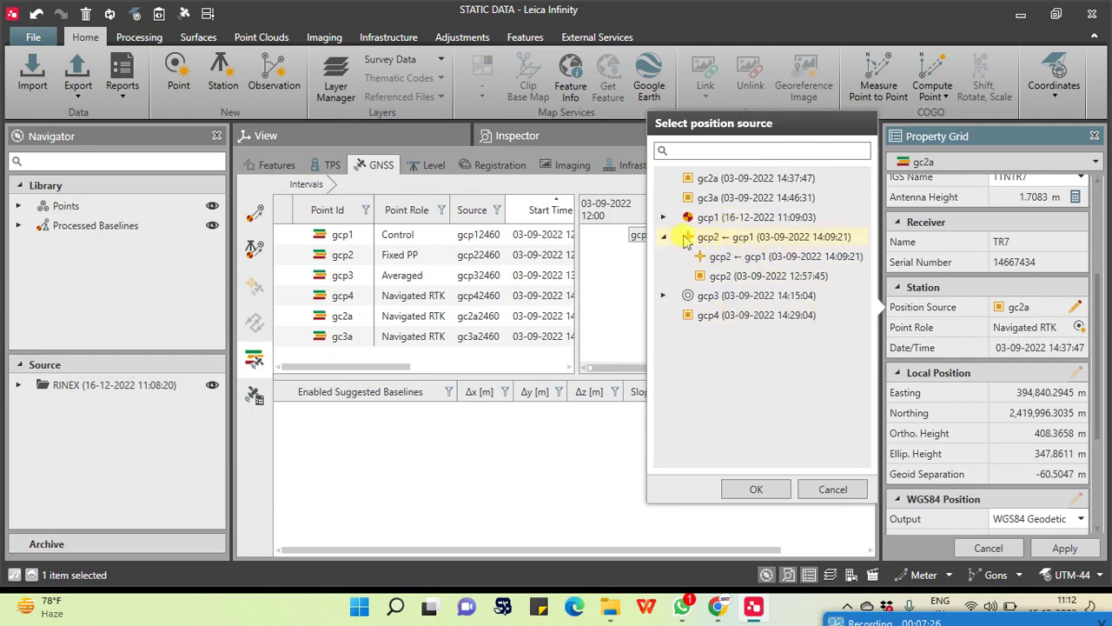
pyautogui.click(737, 244)
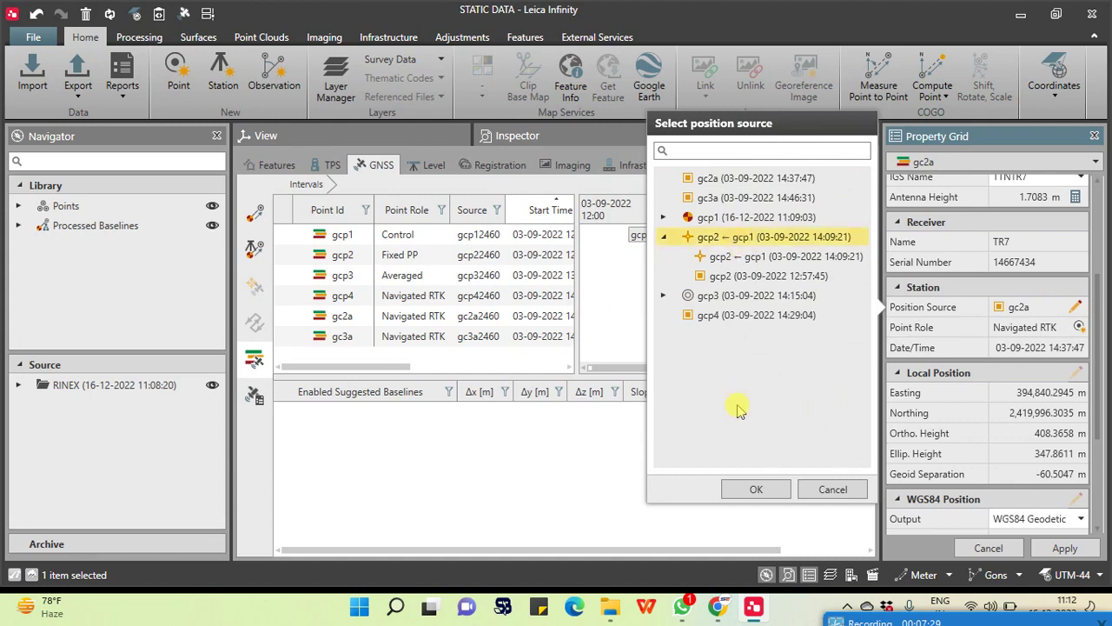
pyautogui.click(736, 222)
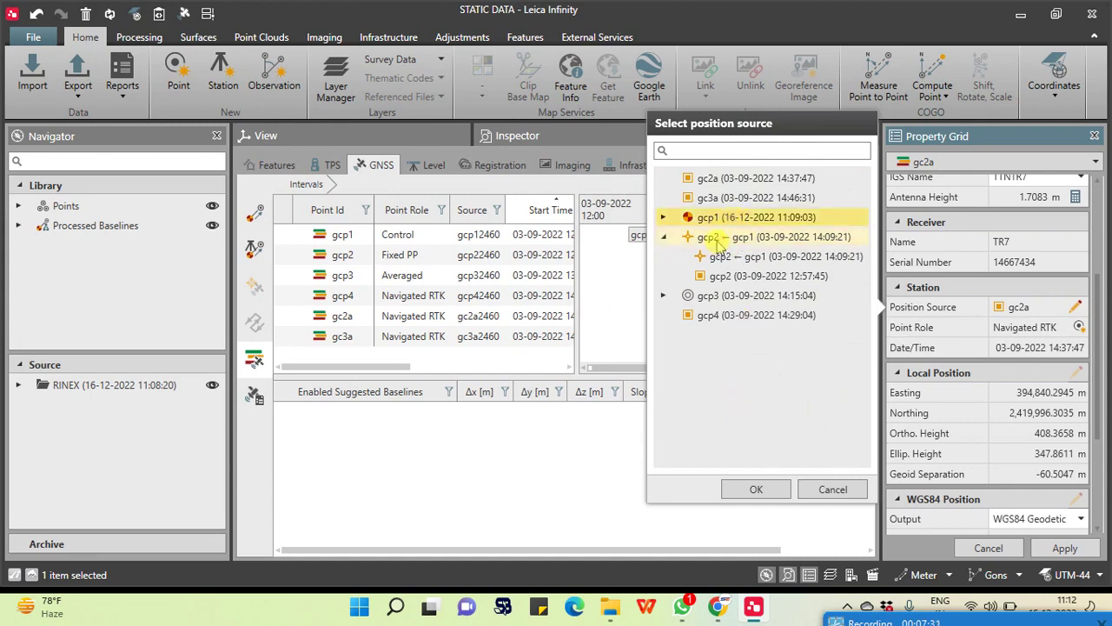
pyautogui.click(718, 243)
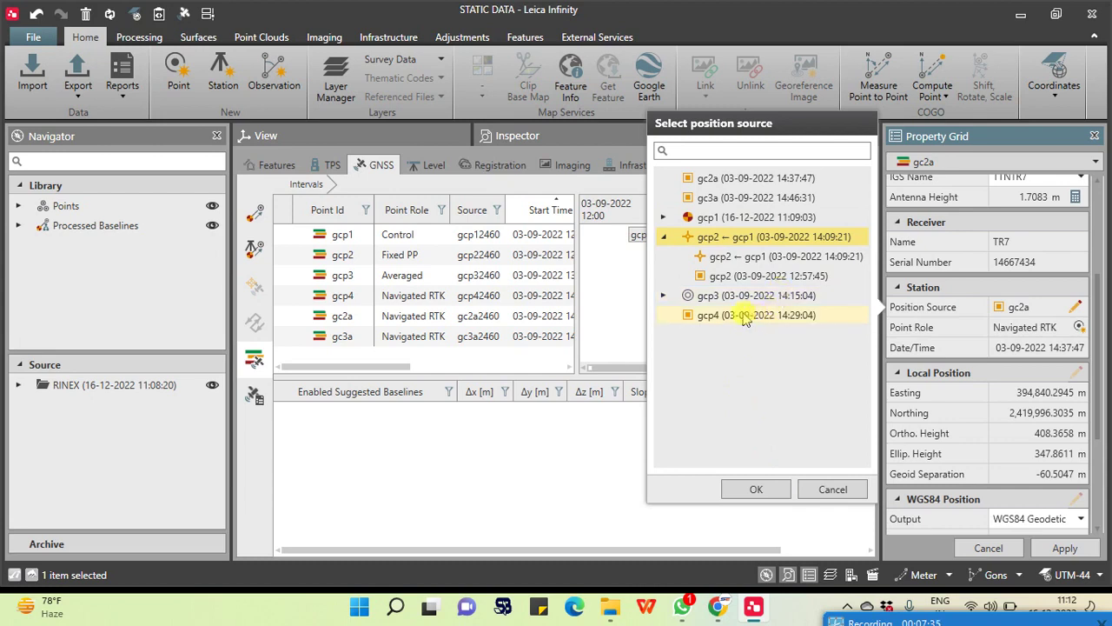
pyautogui.click(755, 488)
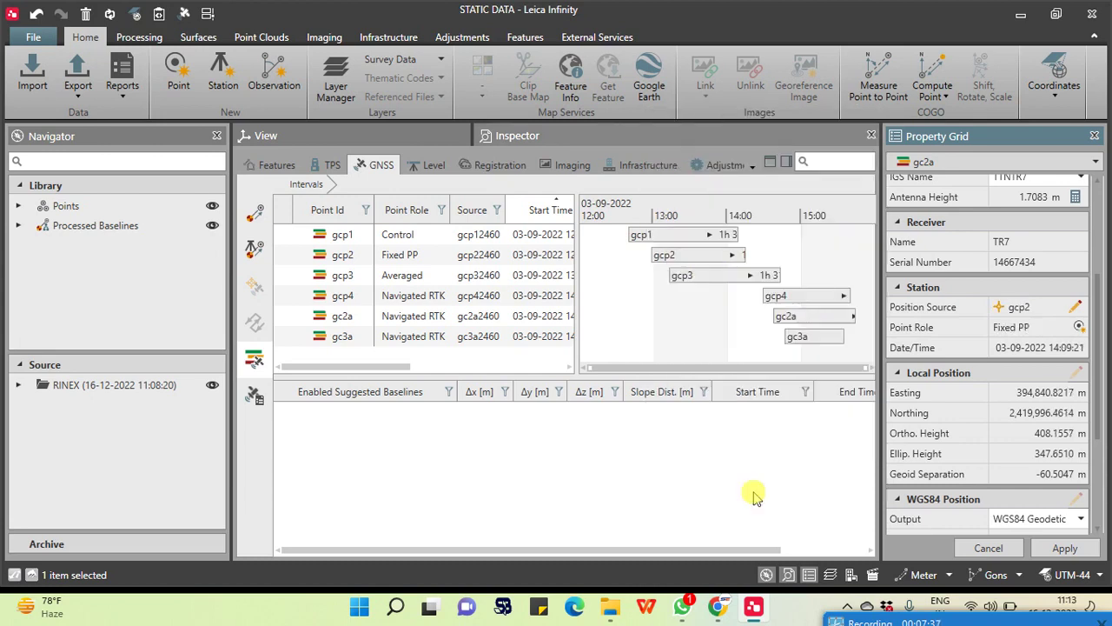
pyautogui.click(1065, 549)
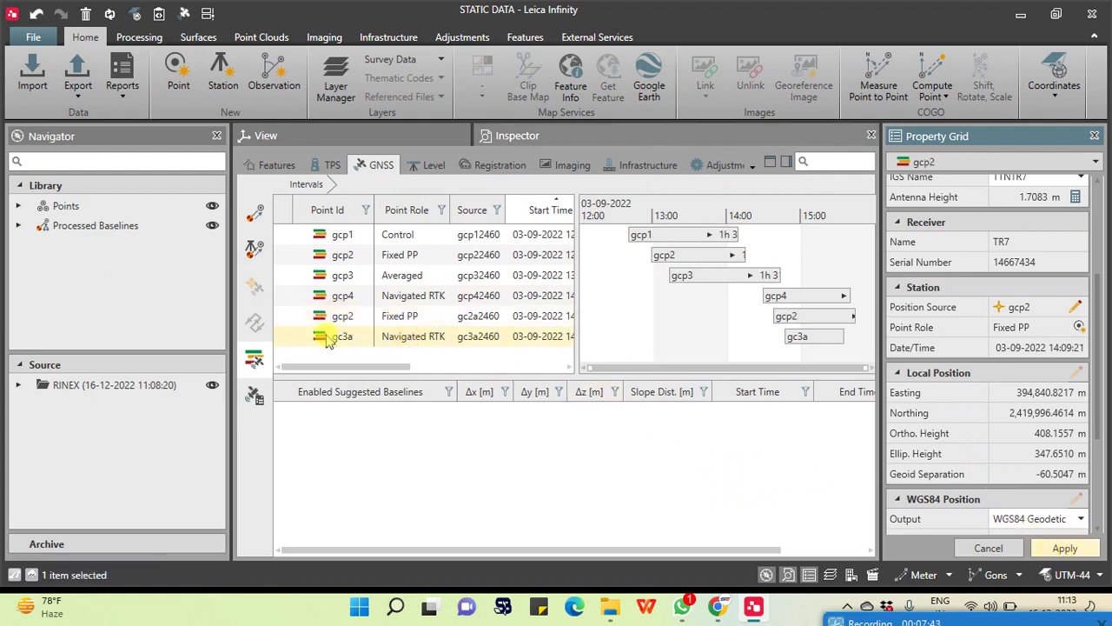
pyautogui.click(424, 343)
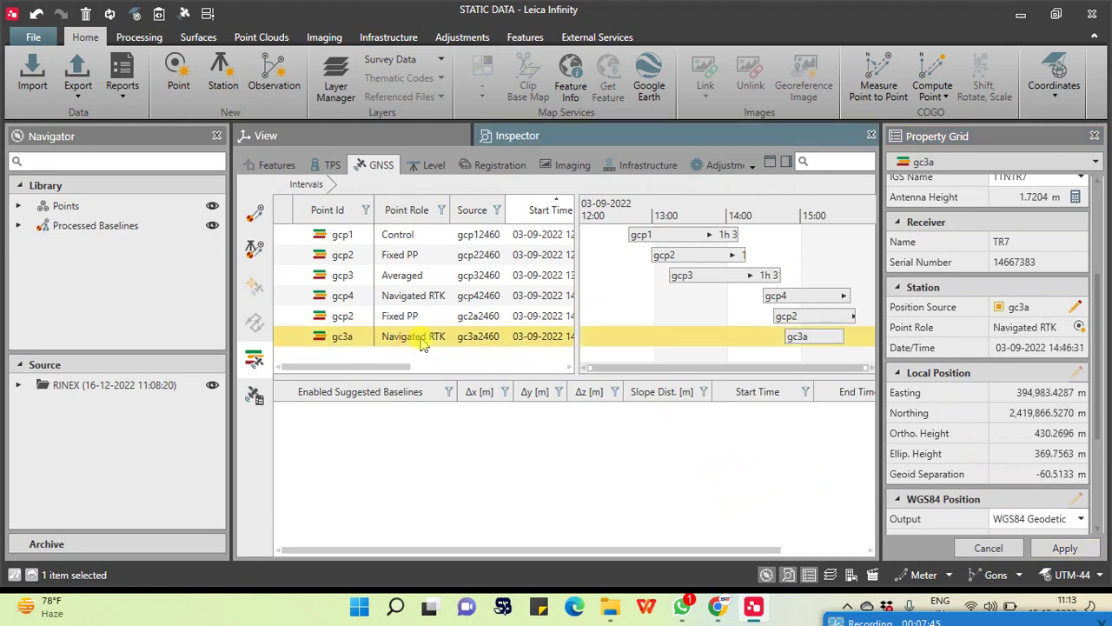
pyautogui.click(1075, 309)
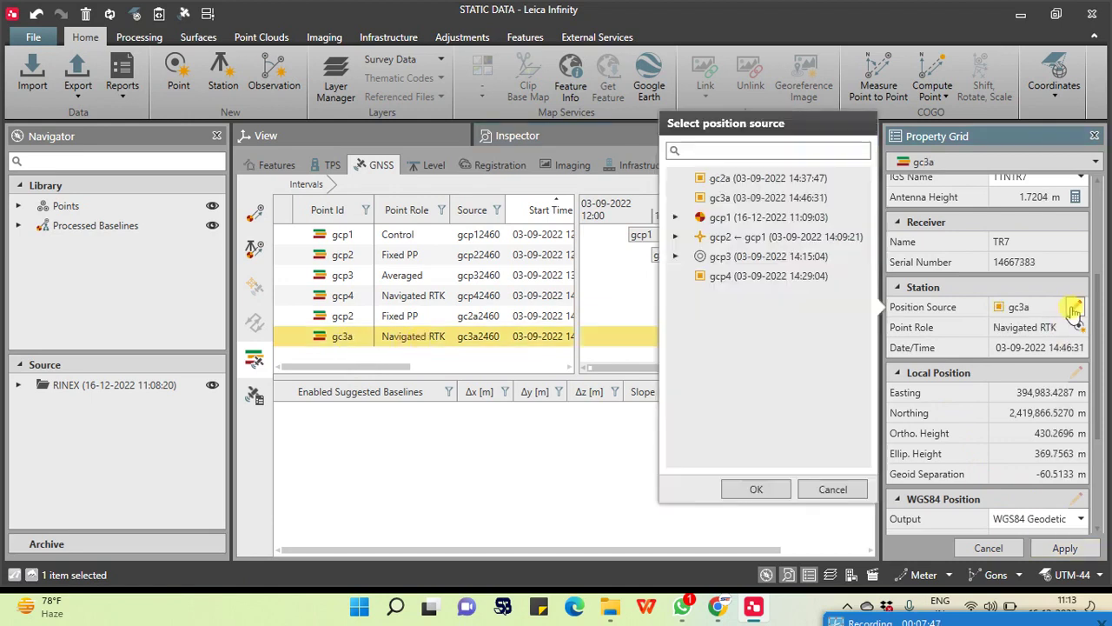
pyautogui.click(728, 257)
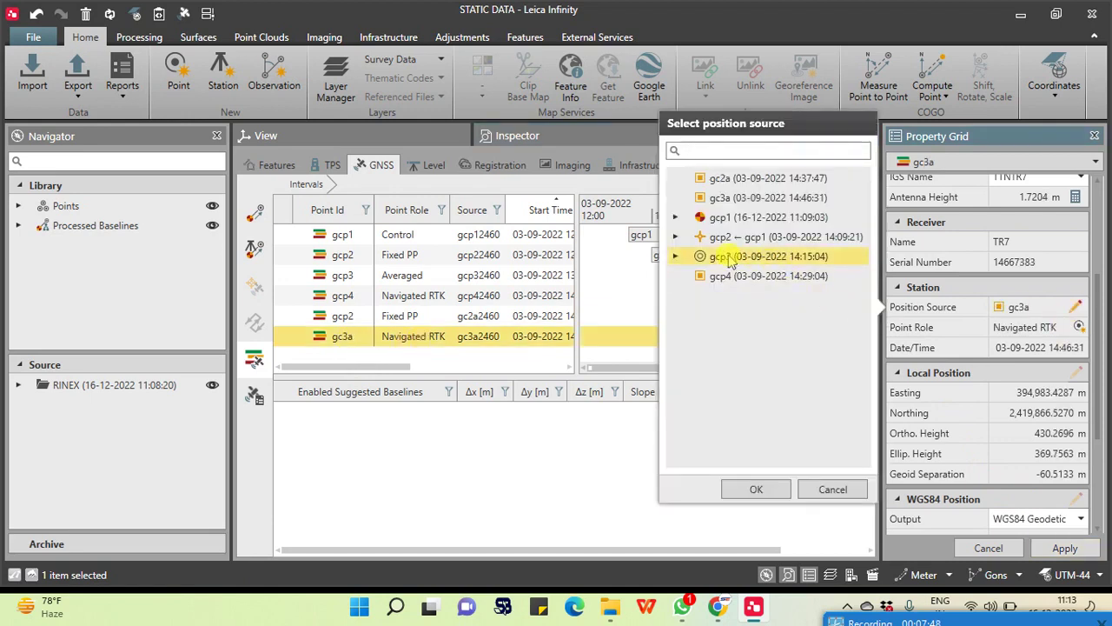
pyautogui.click(756, 489)
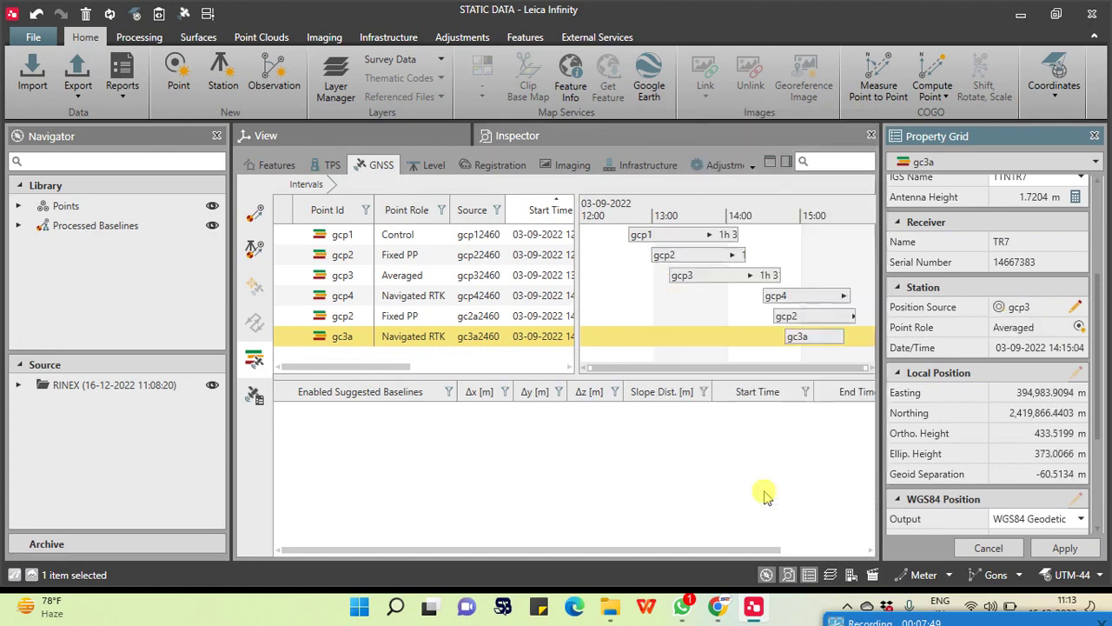
pyautogui.click(1064, 548)
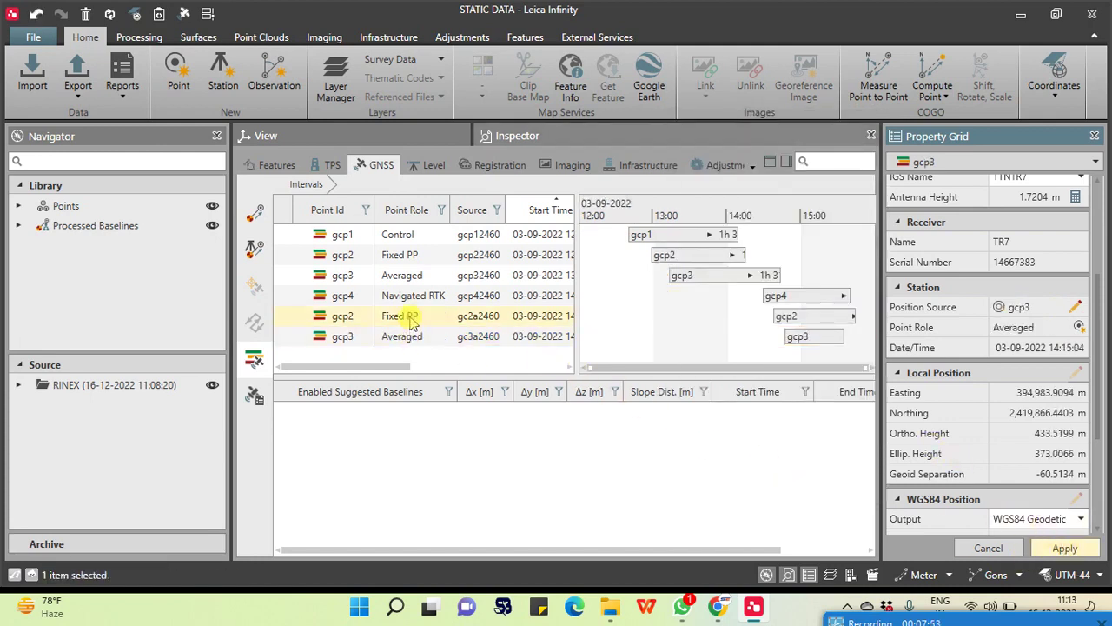
# Set the second-session gcp2 and gcp3 intervals (gc2a2460 and gc3a2460) as Reference and the gcp4 interval as Rover.
pyautogui.click(402, 296)
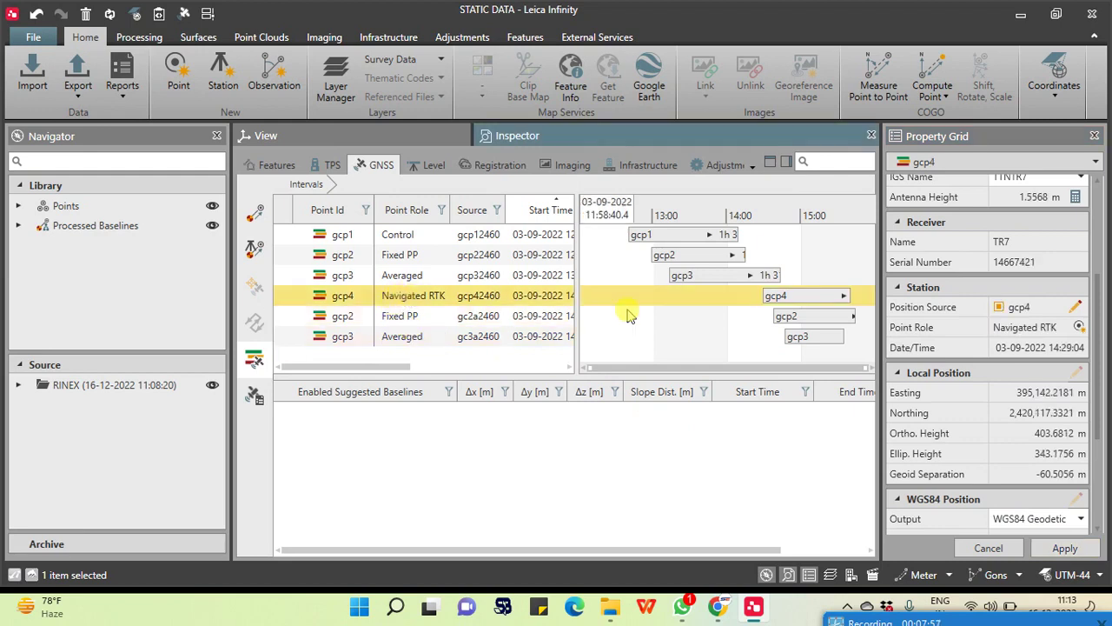
pyautogui.rightClick(749, 332)
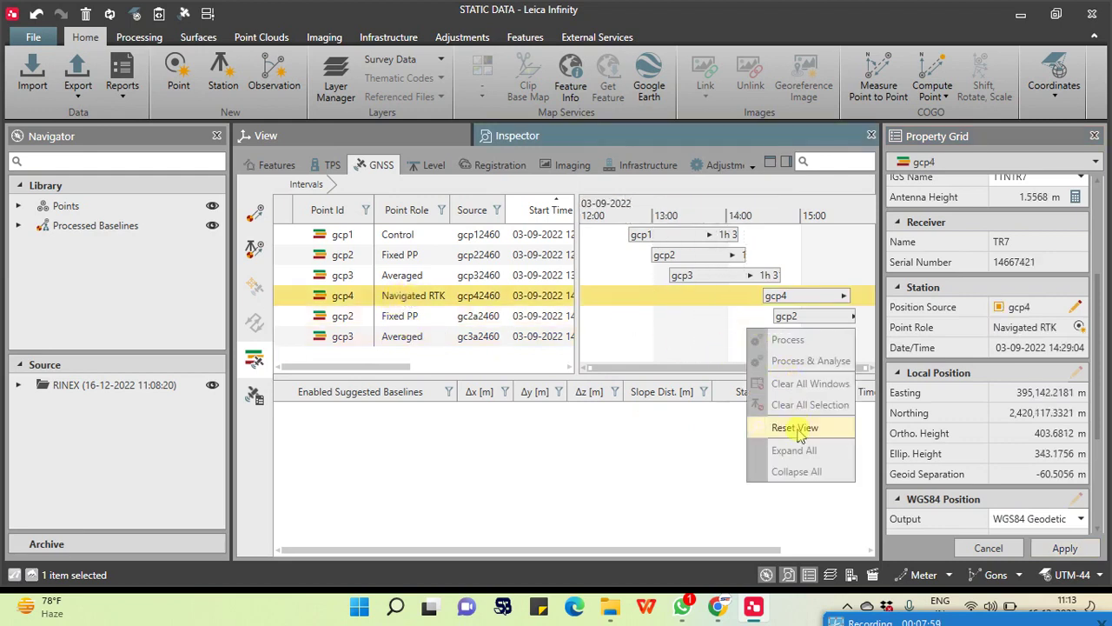
pyautogui.click(606, 328)
pyautogui.rightClick(808, 322)
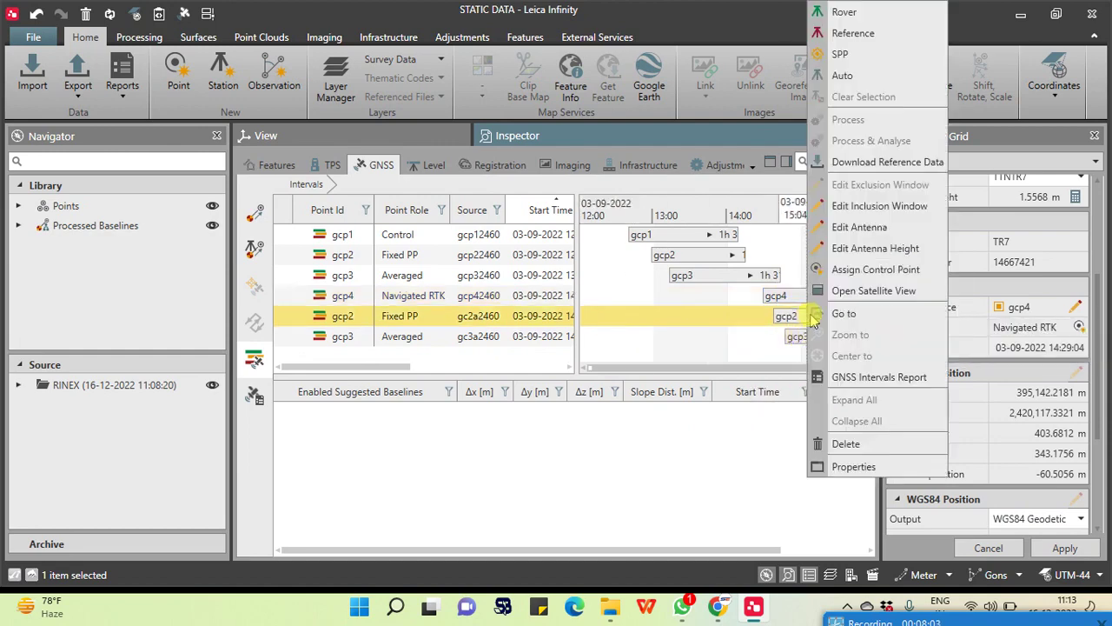
pyautogui.click(847, 33)
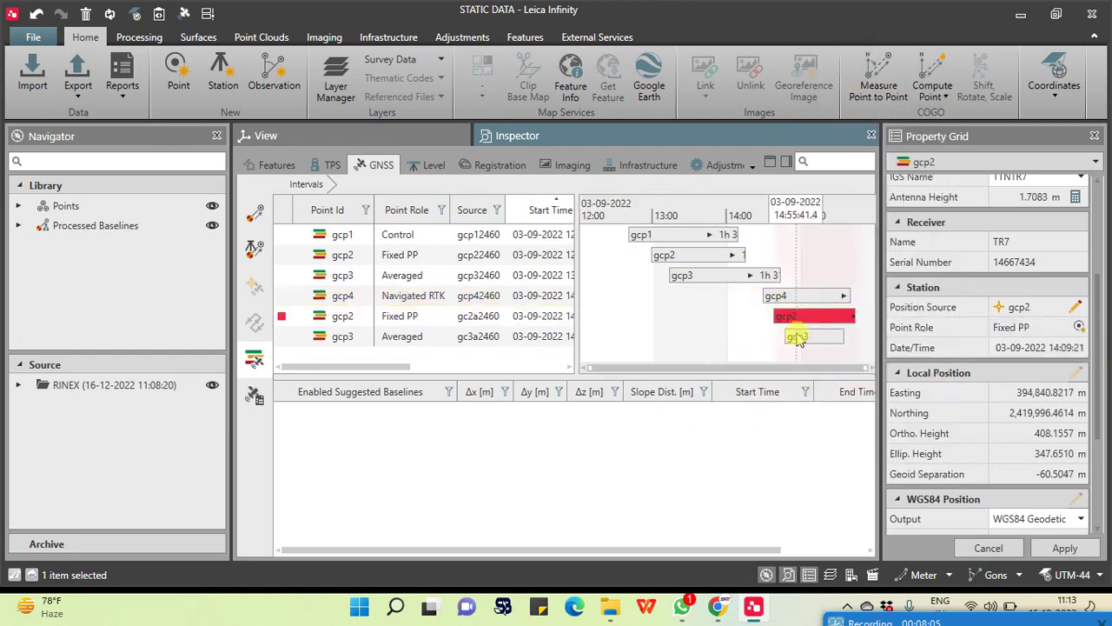
pyautogui.rightClick(797, 343)
pyautogui.click(850, 31)
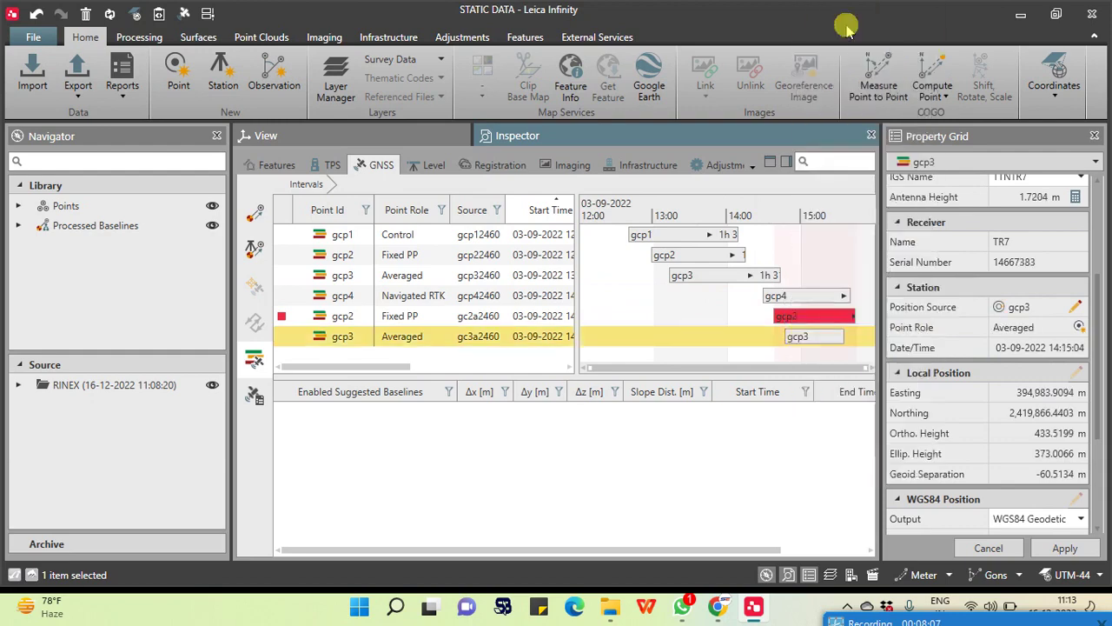
pyautogui.rightClick(794, 295)
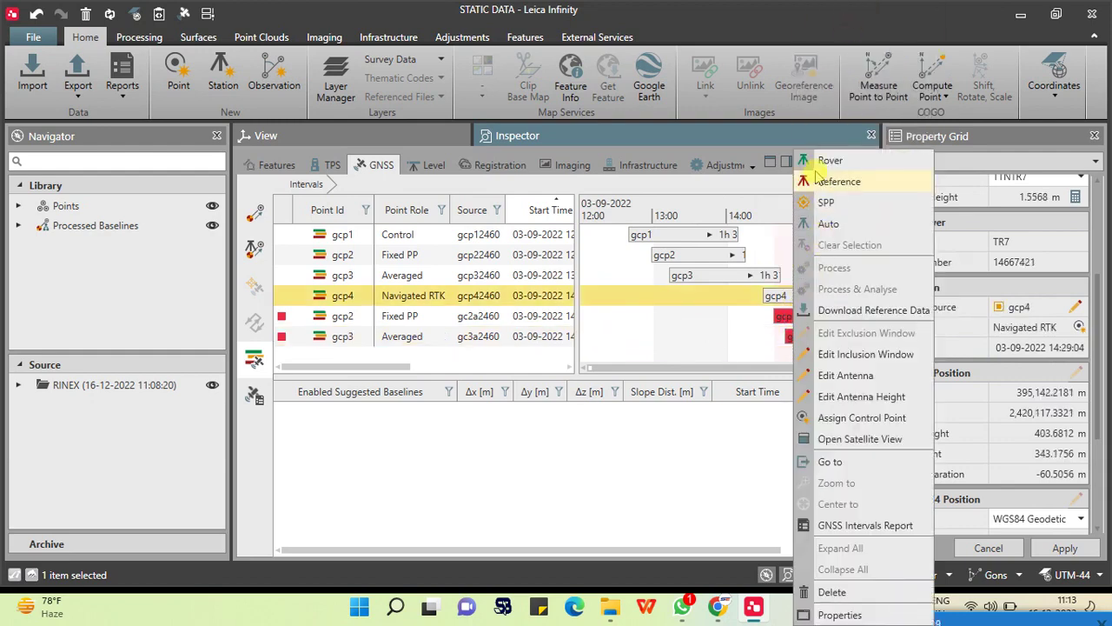
pyautogui.click(830, 161)
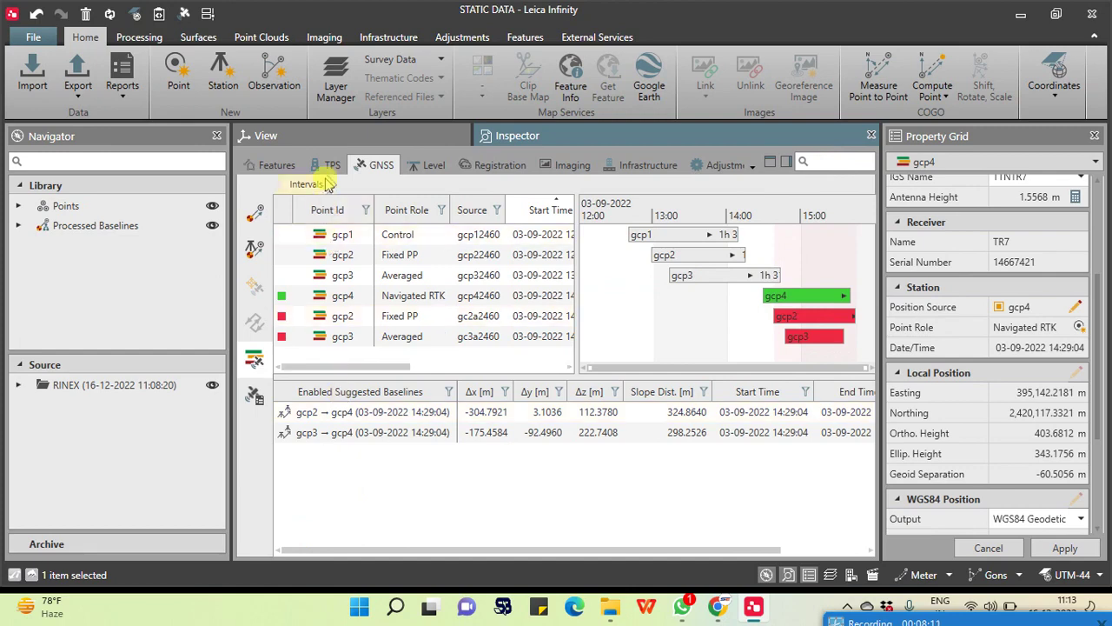
# Check the suggested baselines from gcp2 and gcp3 to gcp4 in the graphical view and return to the intervals.
pyautogui.click(317, 132)
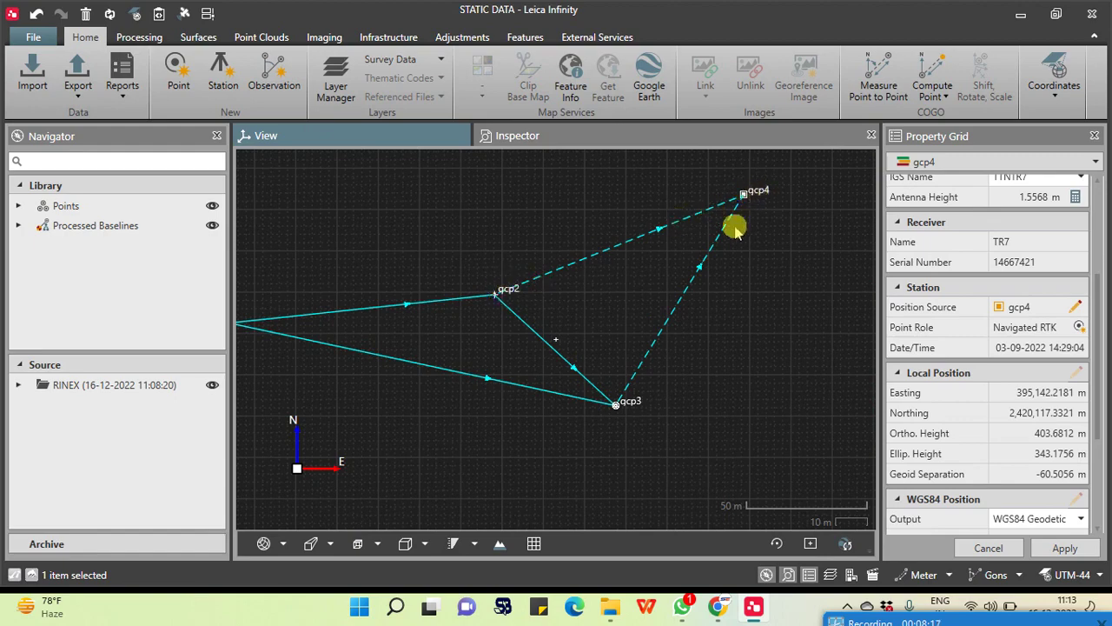
pyautogui.click(654, 133)
pyautogui.click(815, 322)
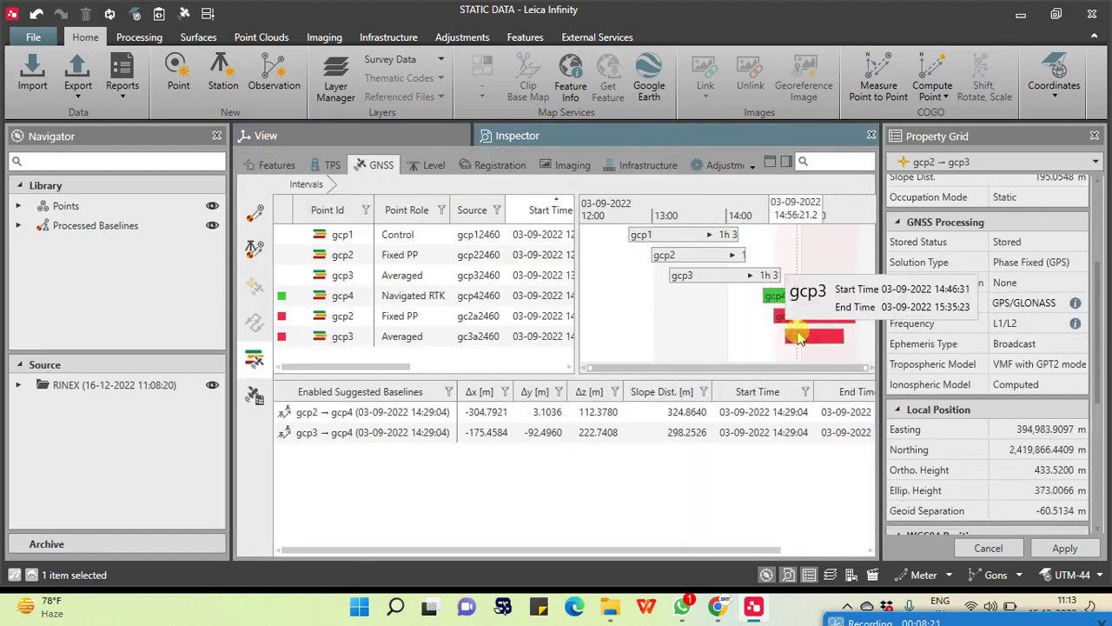
# Process the suggested gcp2 → gcp4 and gcp3 → gcp4 baselines, continuing without antenna definitions.
pyautogui.rightClick(701, 327)
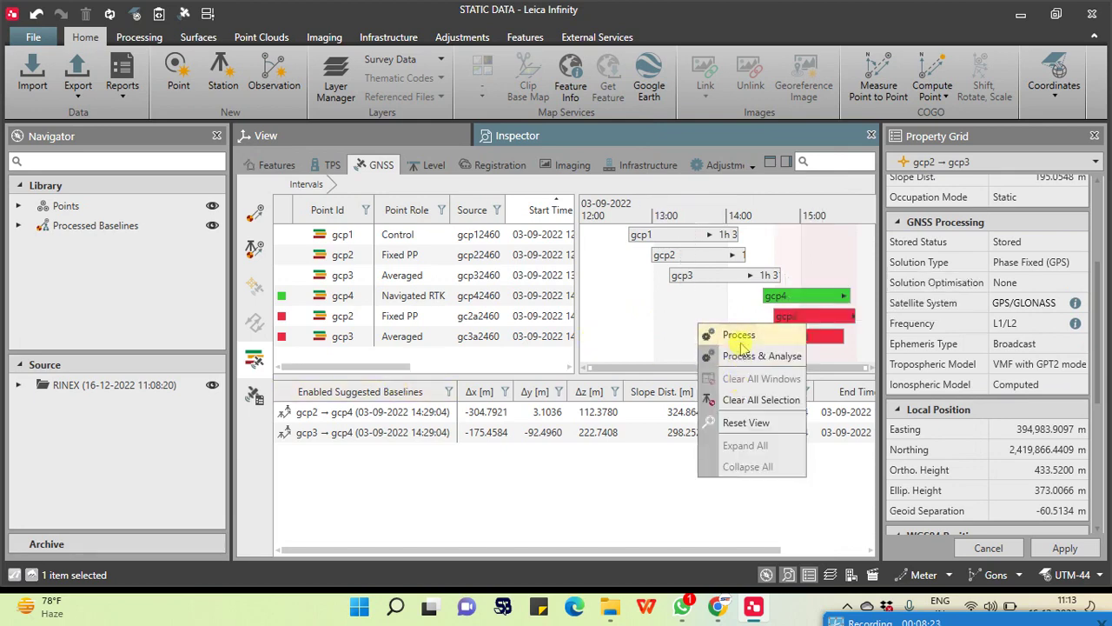
pyautogui.click(738, 336)
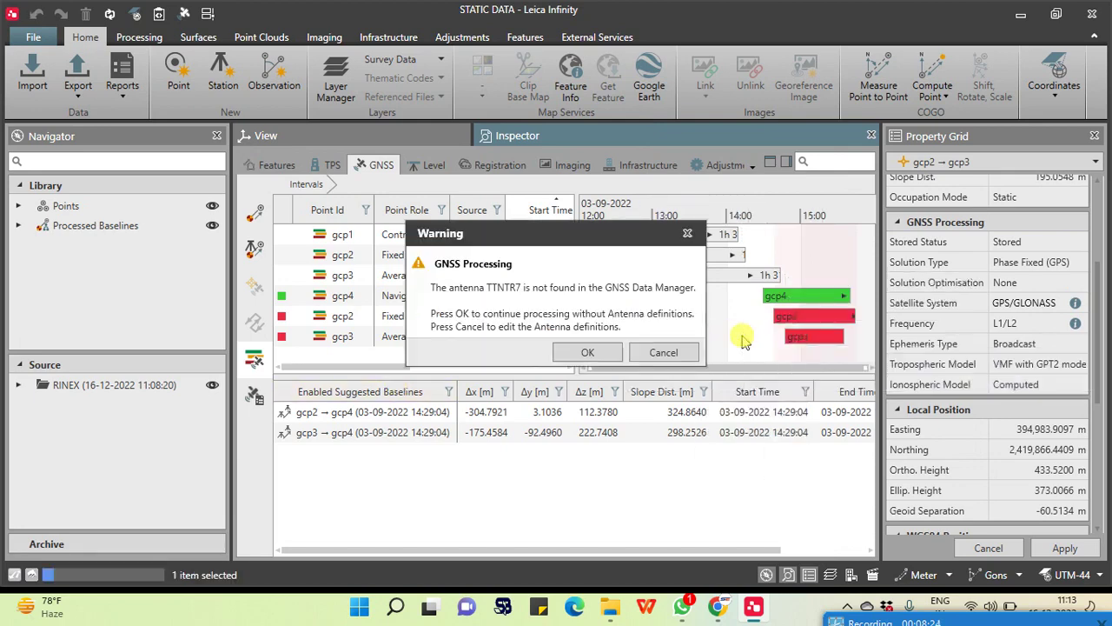
pyautogui.click(587, 351)
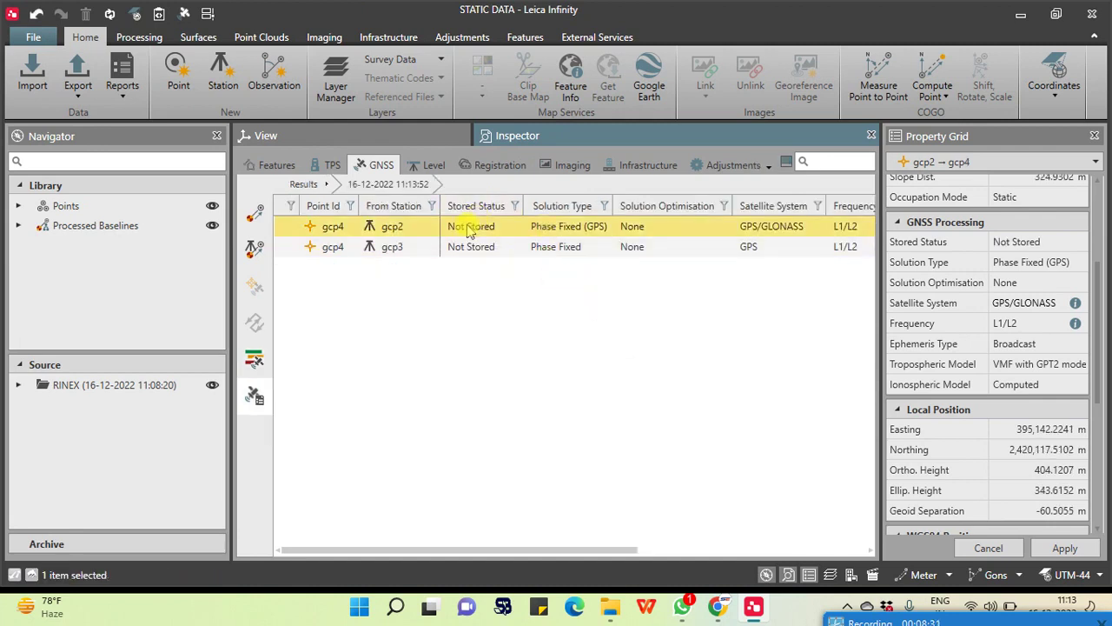
# Store the processed results for gcp4 from stations gcp2 and gcp3.
pyautogui.rightClick(469, 227)
pyautogui.click(491, 241)
pyautogui.click(472, 247)
pyautogui.rightClick(476, 249)
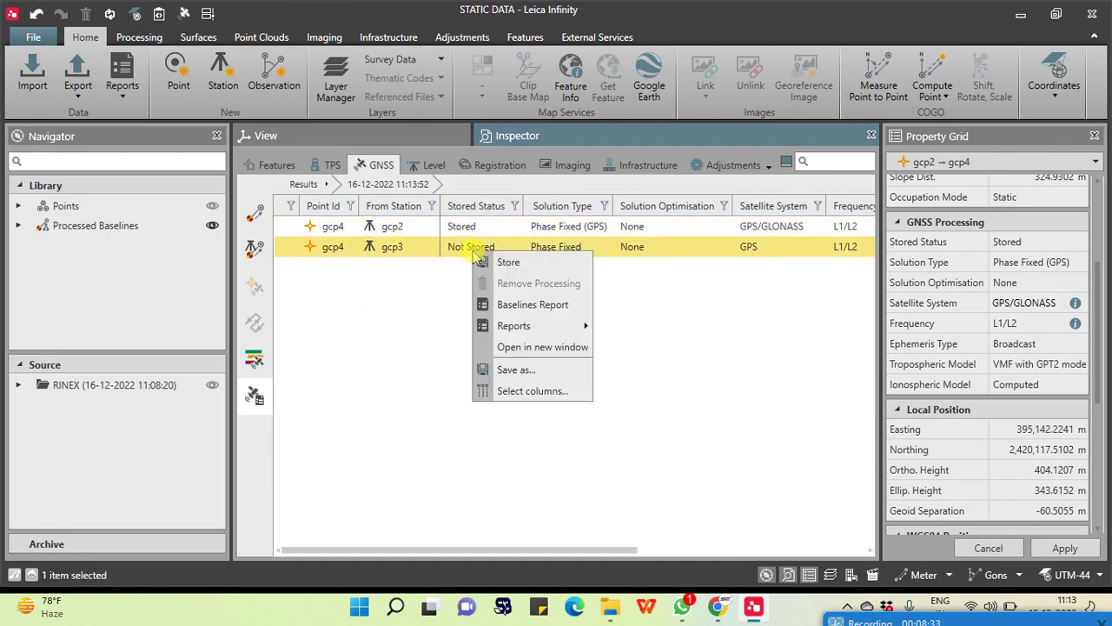
pyautogui.click(507, 262)
# Create the Baselines Report for gcp2 → gcp4 and copy the station and point names from its static summary.
pyautogui.rightClick(470, 228)
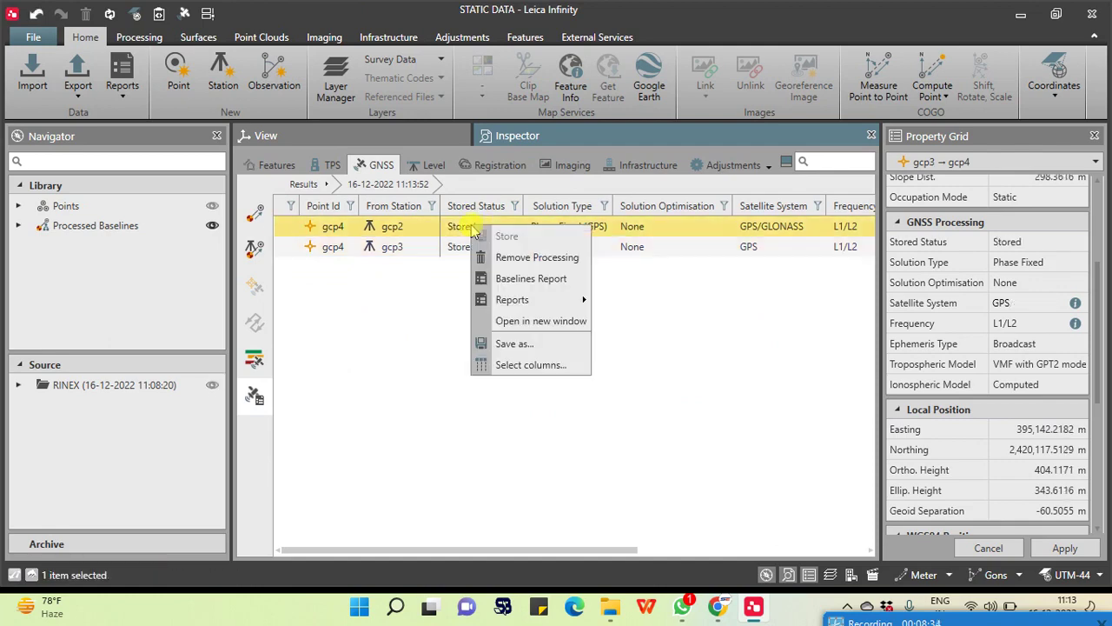
pyautogui.click(537, 278)
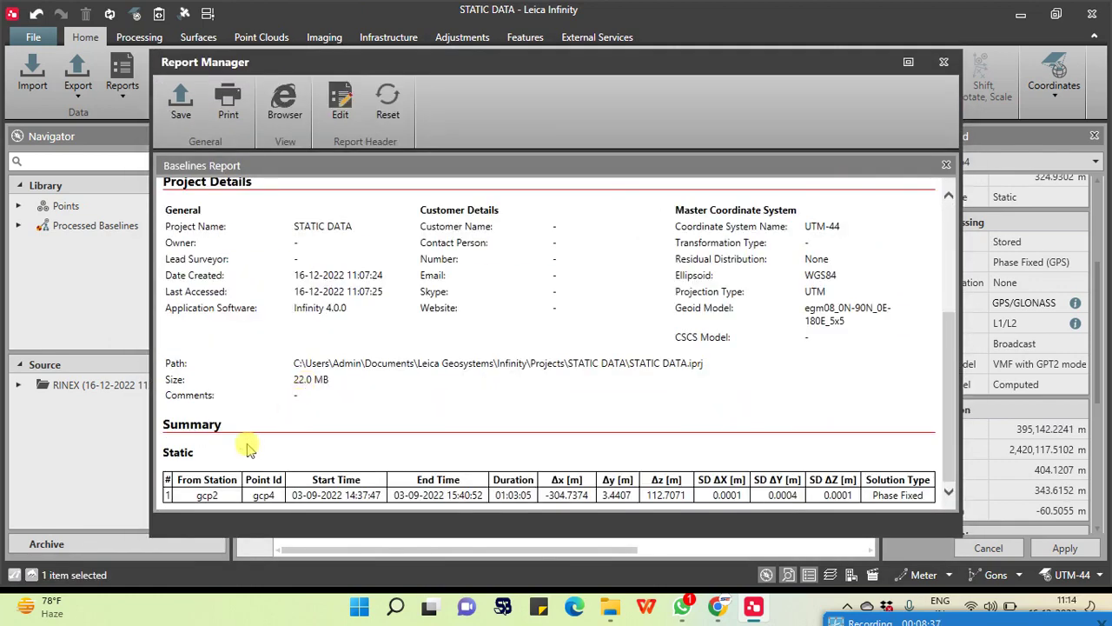
pyautogui.moveTo(185, 494); pyautogui.dragTo(278, 499)
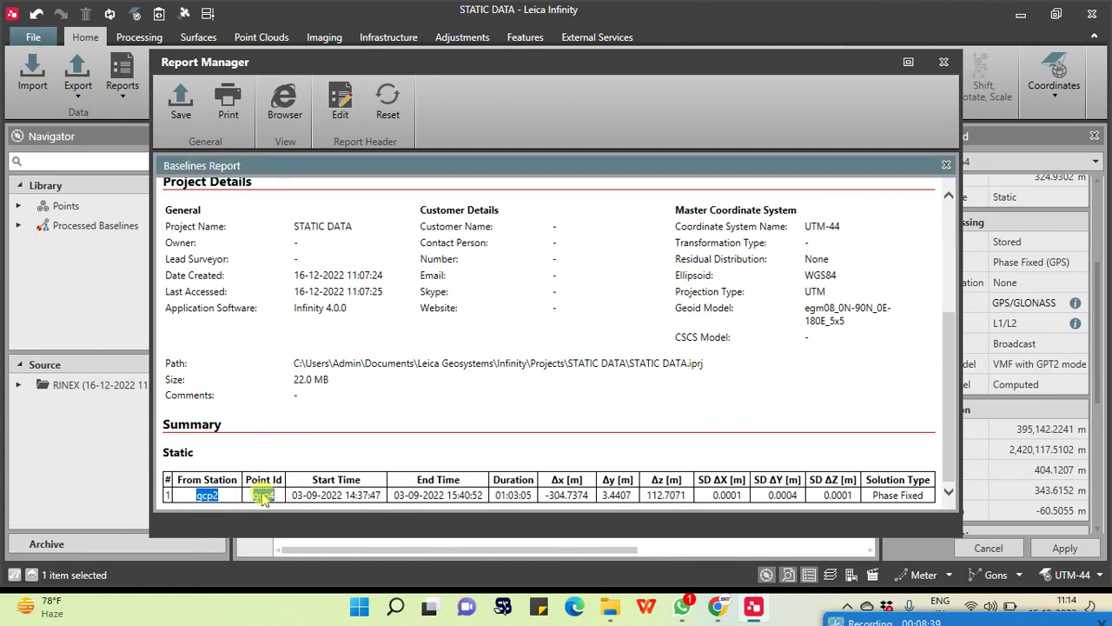
pyautogui.rightClick(263, 496)
pyautogui.click(300, 379)
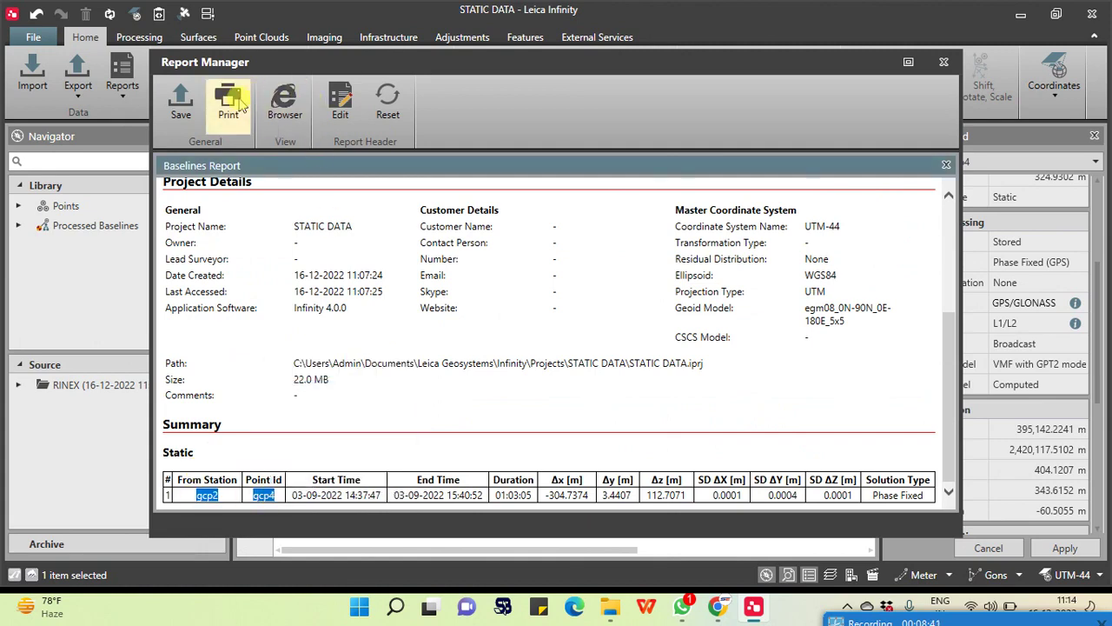
# Print the report with Microsoft Print to PDF as "gcp2 gcp4" in the Data Processing folder and check the file there.
pyautogui.click(230, 102)
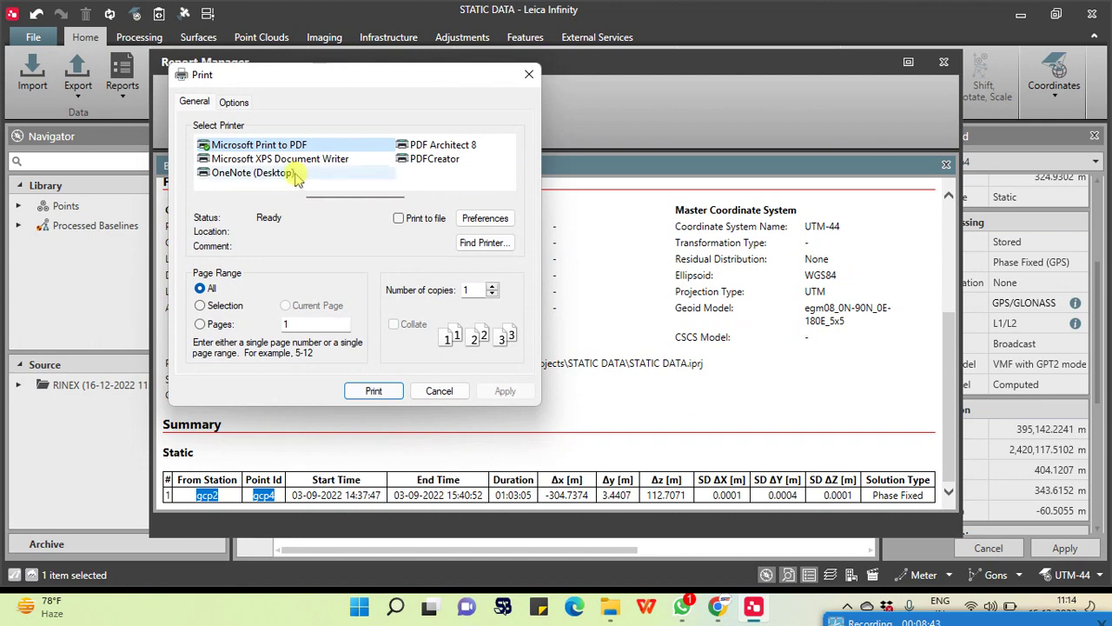
pyautogui.click(373, 391)
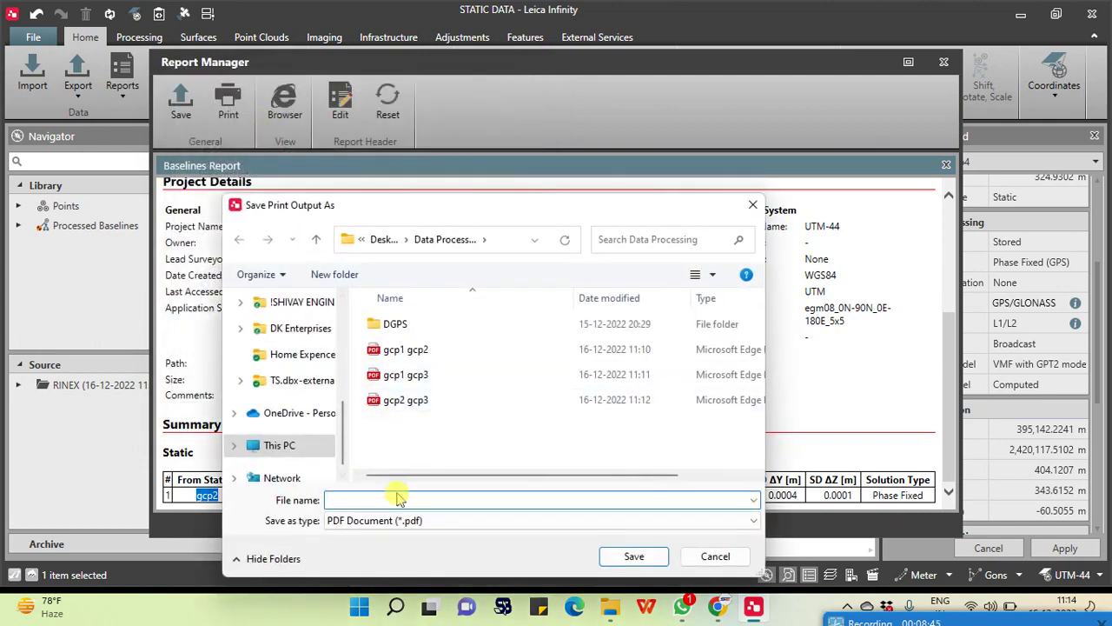
pyautogui.click(622, 556)
pyautogui.hotkey('alt', 'Tab')
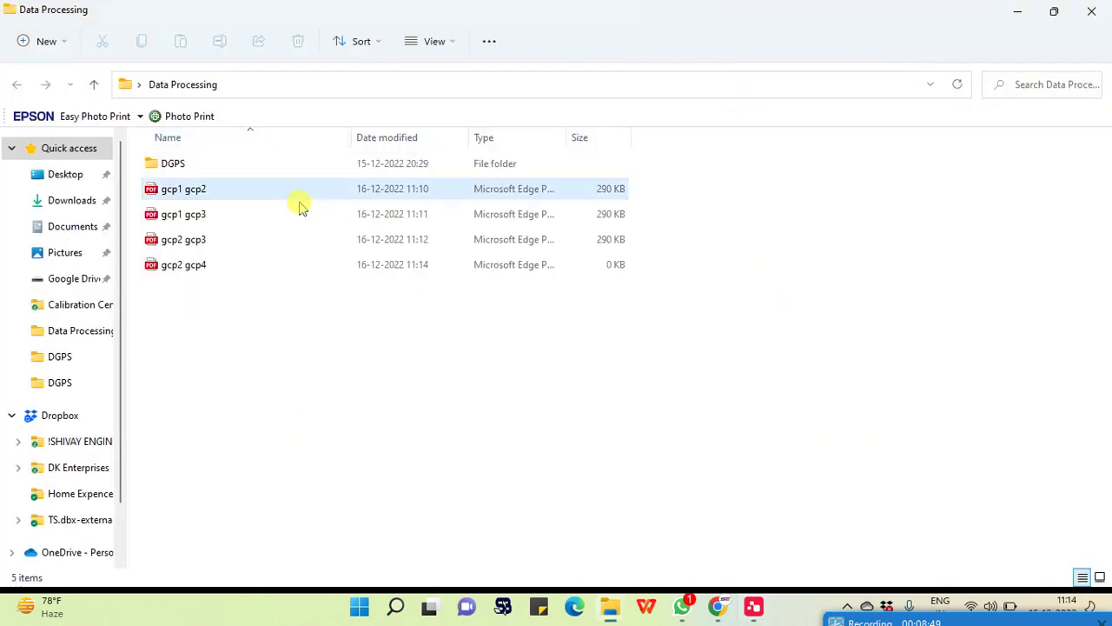
pyautogui.click(752, 607)
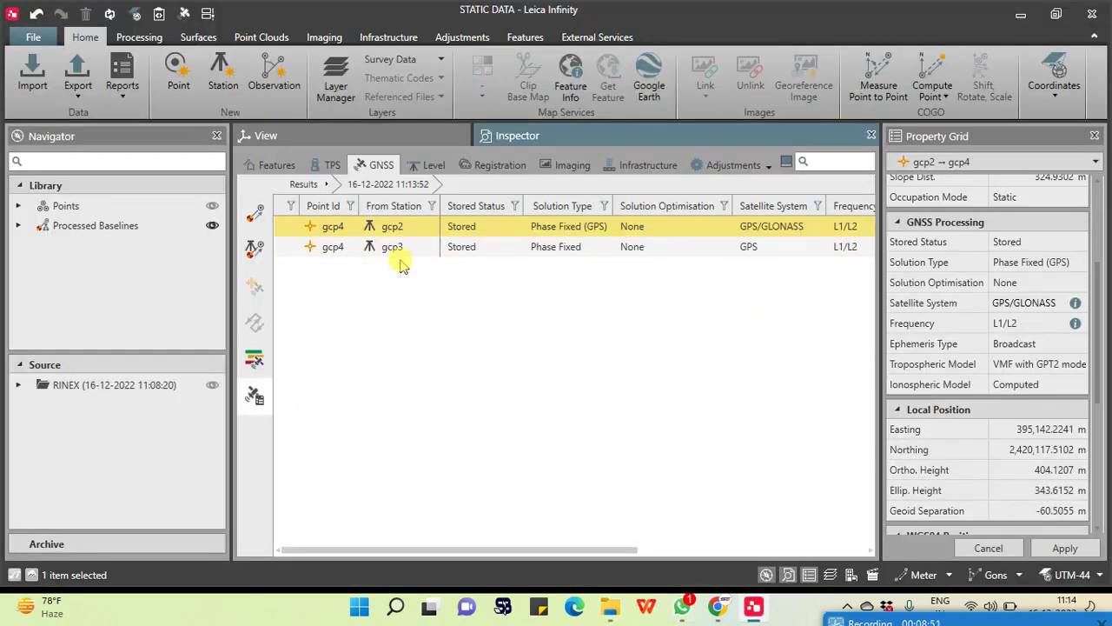
# Create the Baselines Report for gcp3 → gcp4 and copy its station and point names from the summary table.
pyautogui.click(461, 252)
pyautogui.rightClick(460, 250)
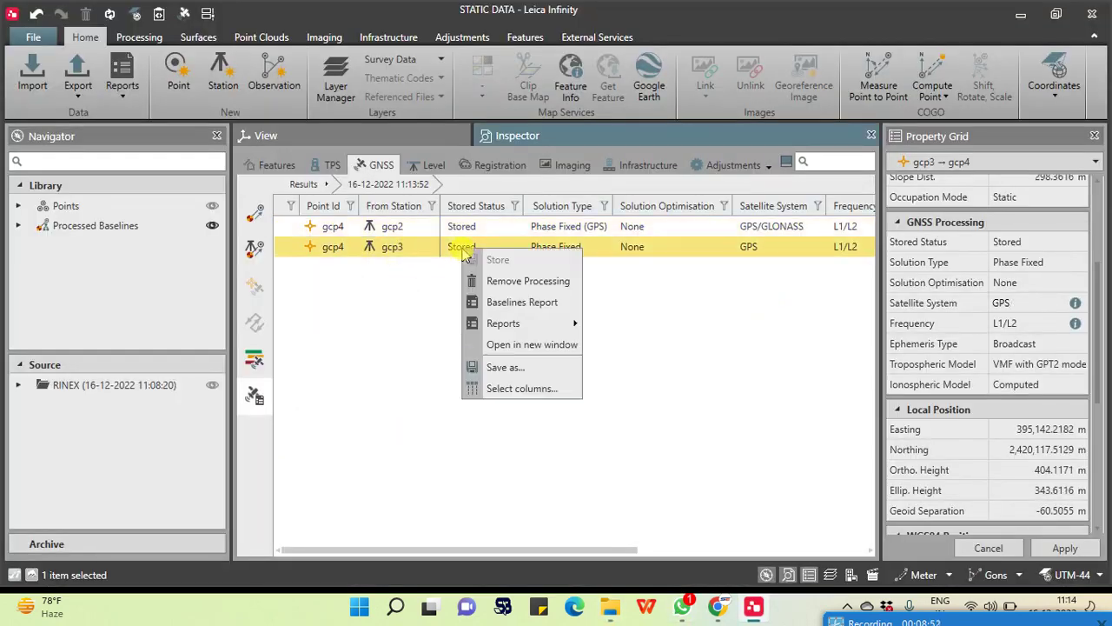
pyautogui.click(550, 304)
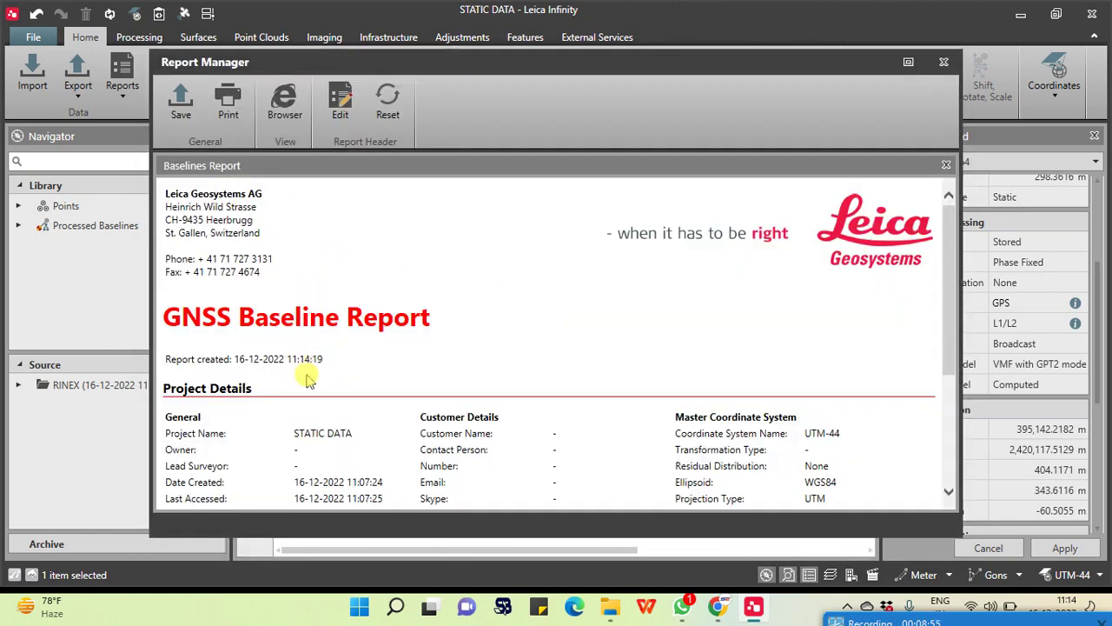
pyautogui.scroll(-5, 380, 392)
pyautogui.moveTo(194, 495); pyautogui.dragTo(261, 494)
pyautogui.rightClick(272, 495)
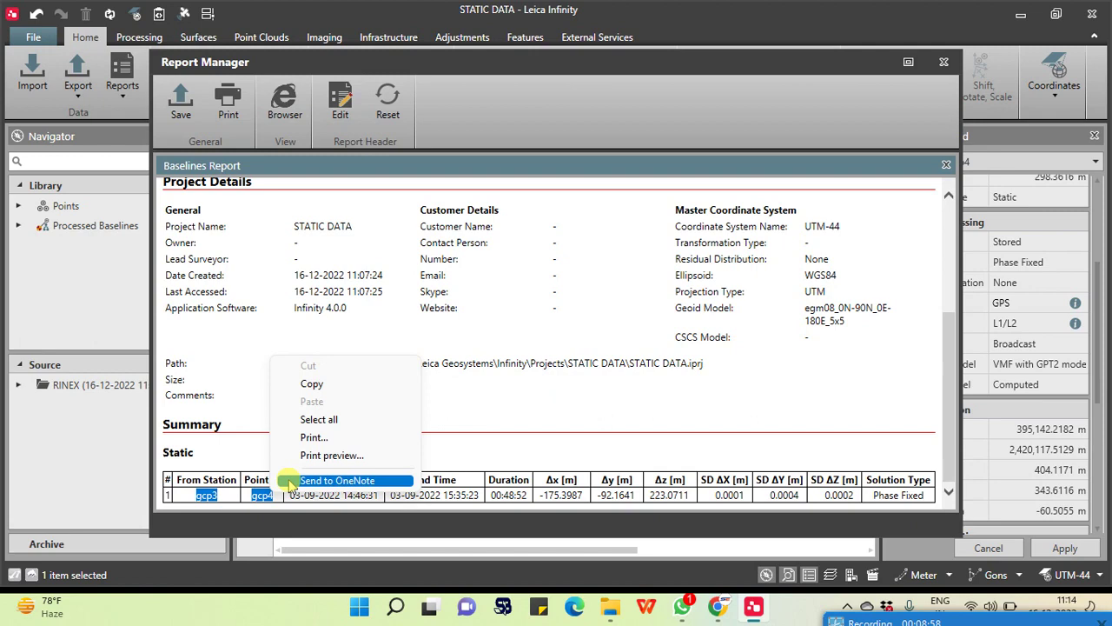
pyautogui.click(322, 385)
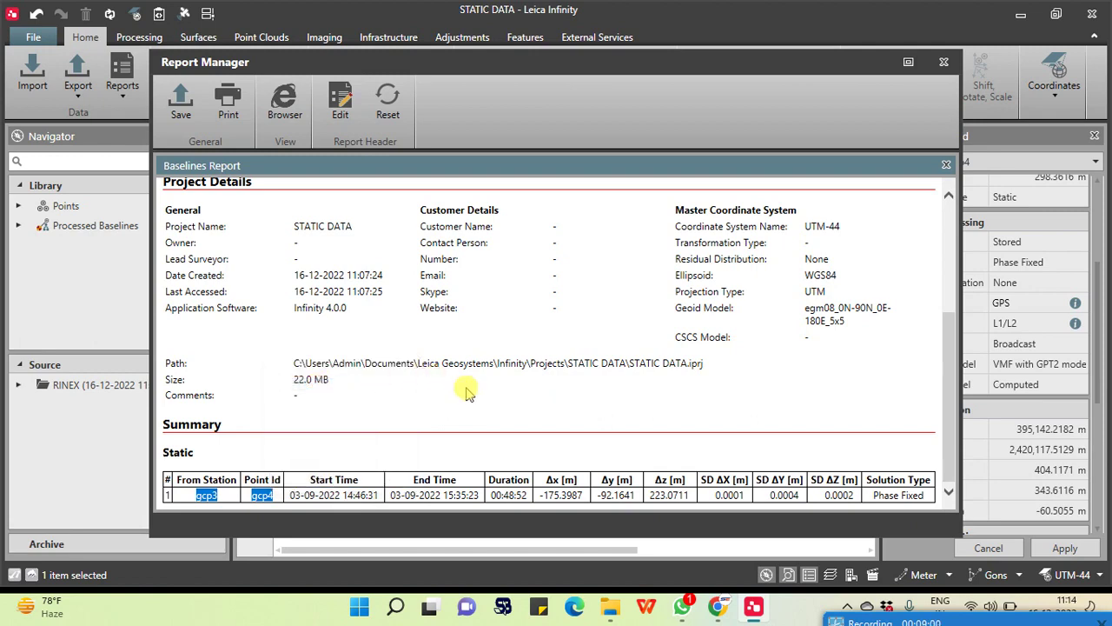
# Print the gcp3 → gcp4 report to a PDF named "gcp3 gcp4" in the Data Processing folder.
pyautogui.click(228, 102)
pyautogui.click(365, 390)
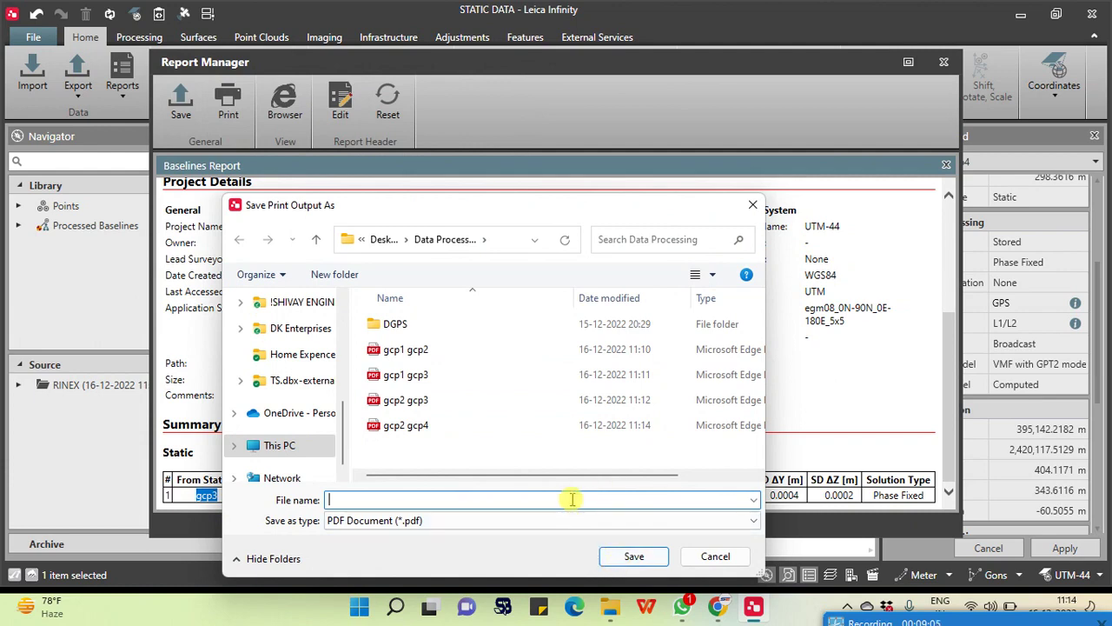
pyautogui.click(634, 556)
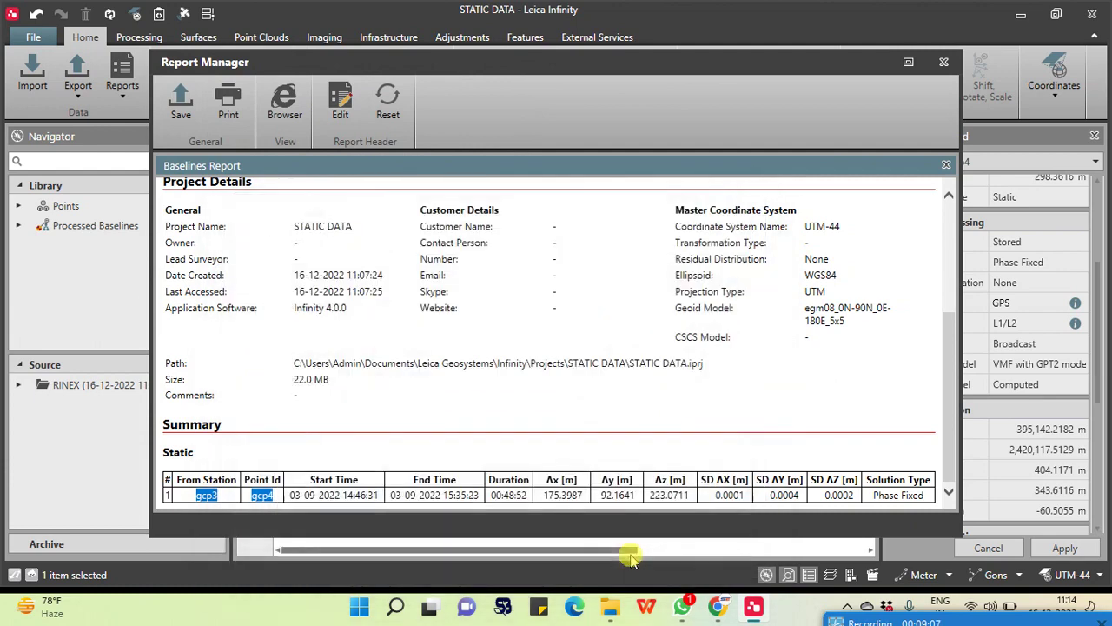
# Review the gcp3 → gcp4 report from header to summary, close it and return to the processing results.
pyautogui.scroll(3, 460, 322)
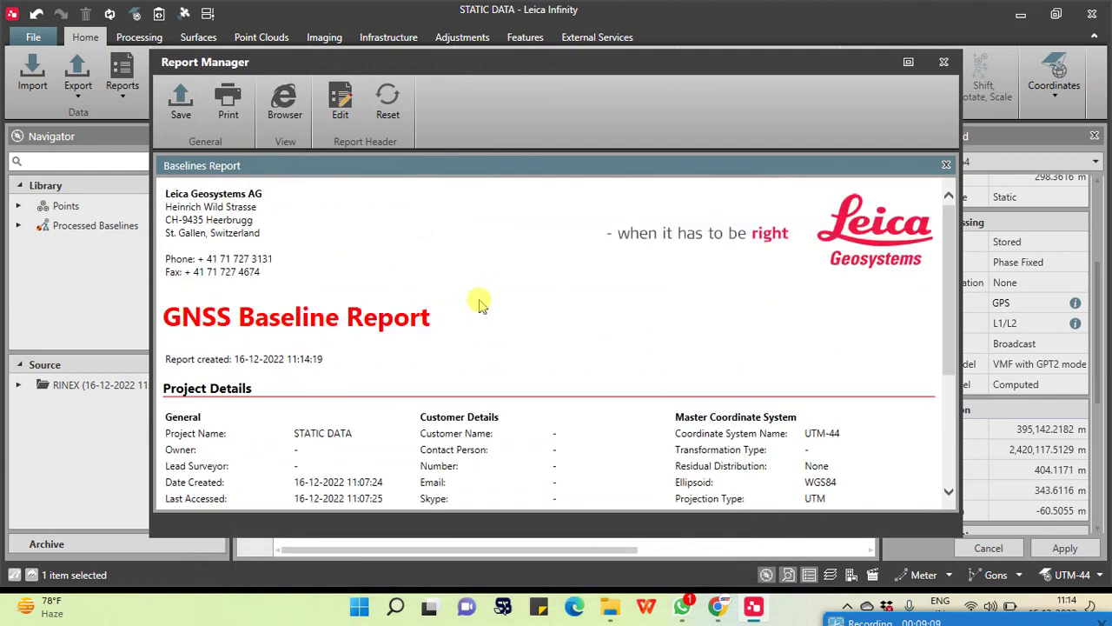
pyautogui.scroll(-3, 478, 302)
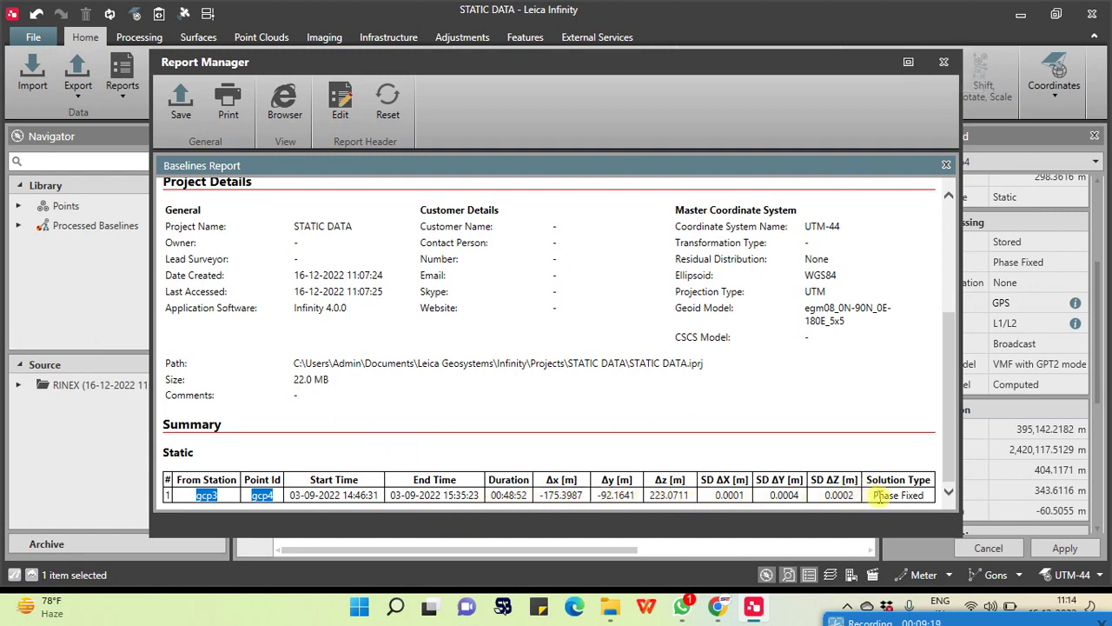
pyautogui.click(943, 61)
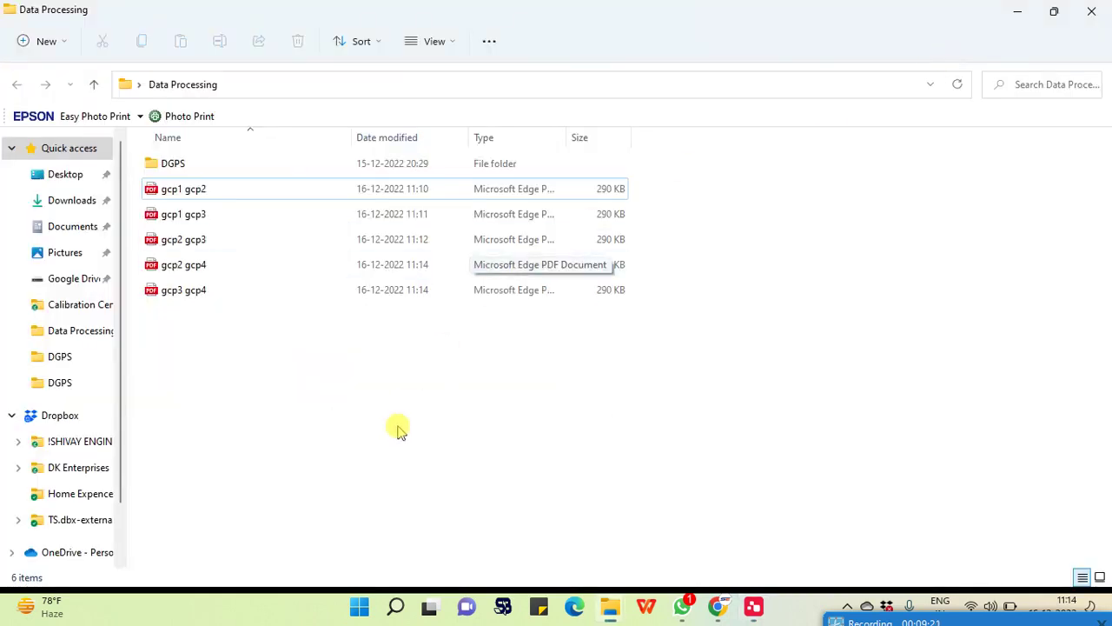
pyautogui.click(754, 608)
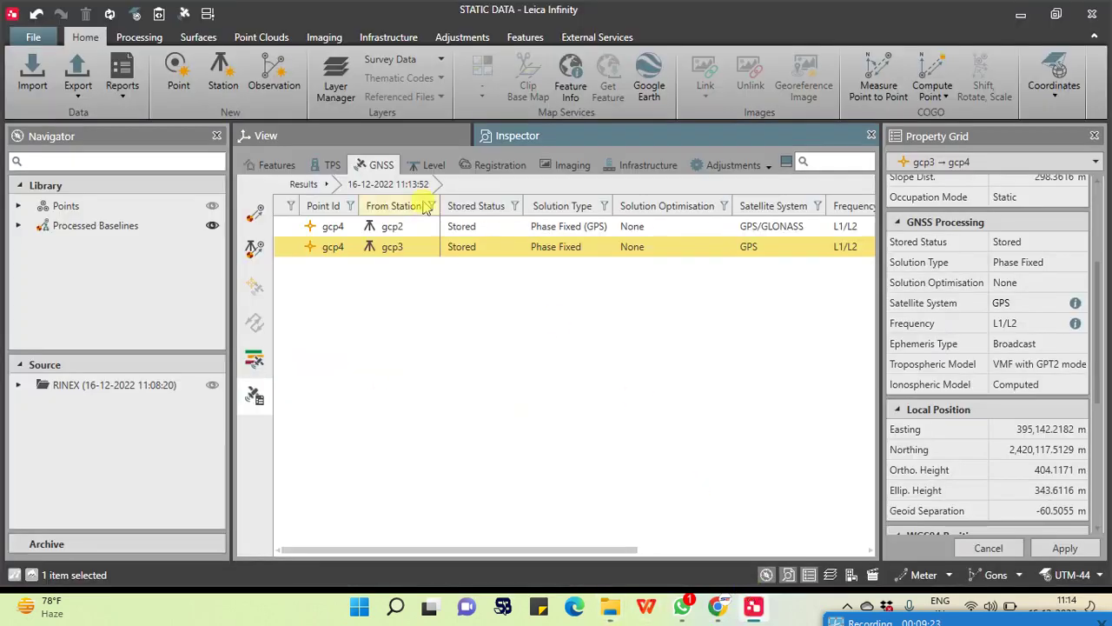
# Examine the processed baseline network between gcp1, gcp2, gcp3 and gcp4 in the graphical view.
pyautogui.click(295, 134)
pyautogui.scroll(2, 570, 374)
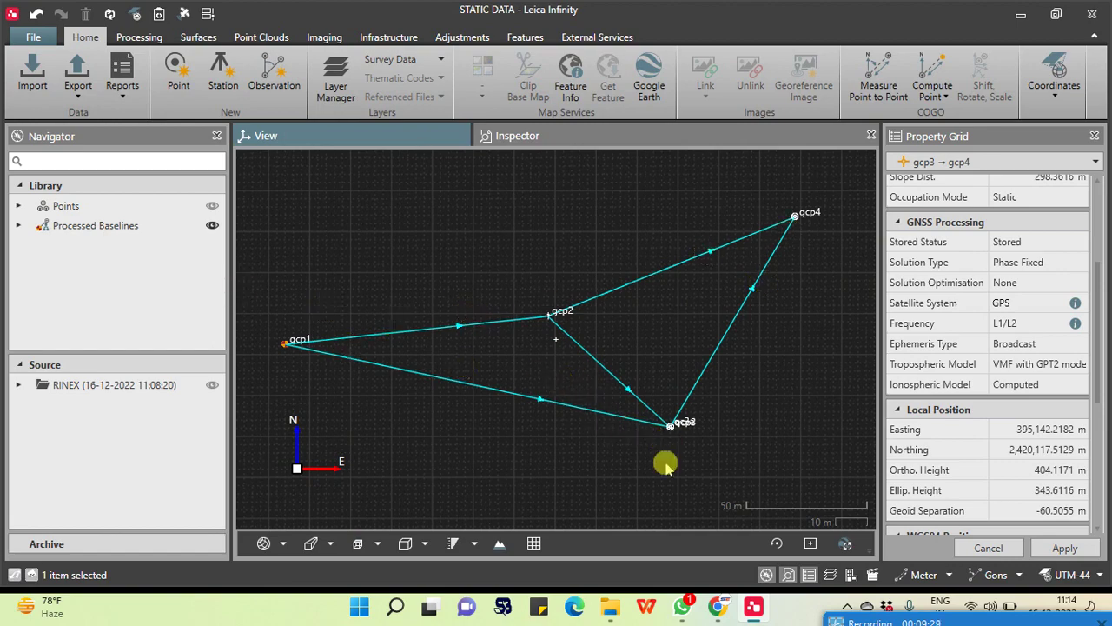
pyautogui.scroll(-2, 553, 317)
pyautogui.scroll(2, 595, 302)
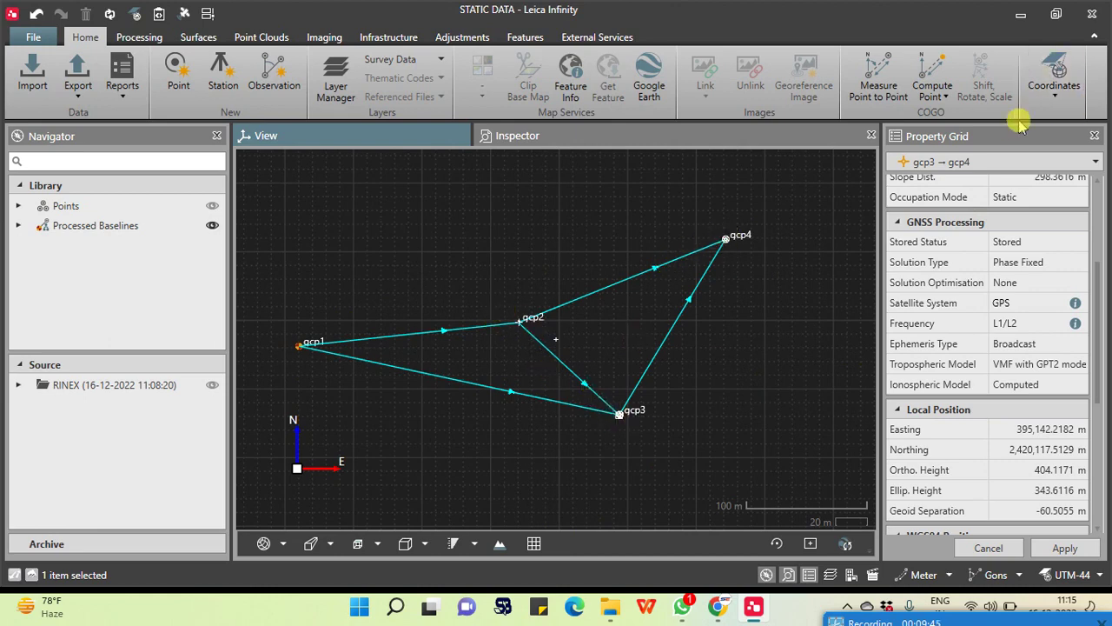
pyautogui.click(1054, 73)
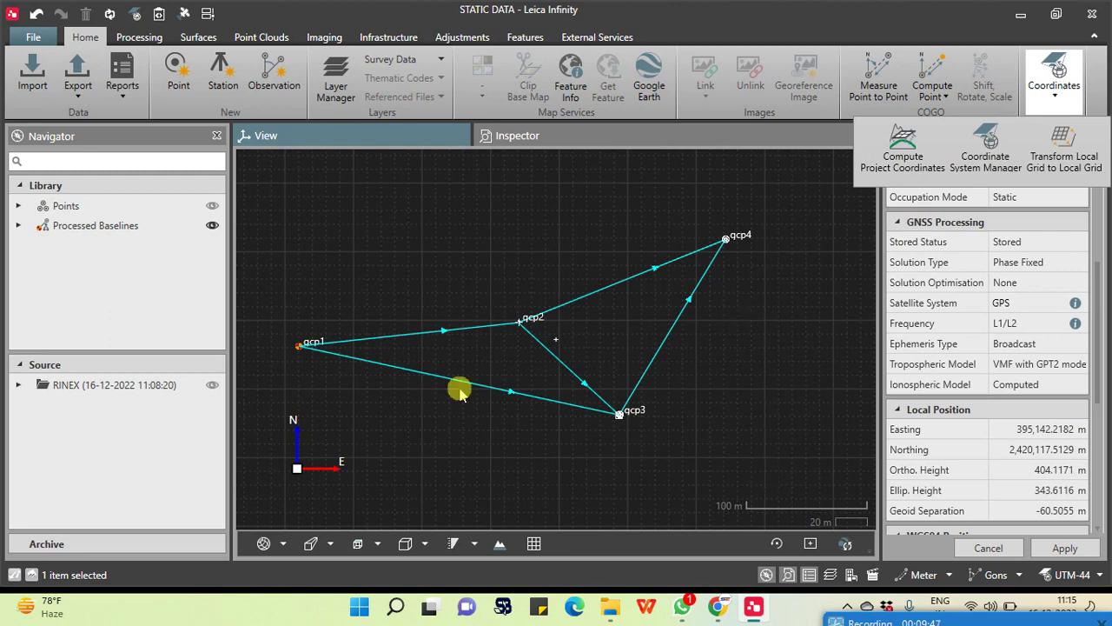
# Make gcp4 a control point through the gcp42460 interval's properties, close the properties and compare the point roles.
pyautogui.click(571, 134)
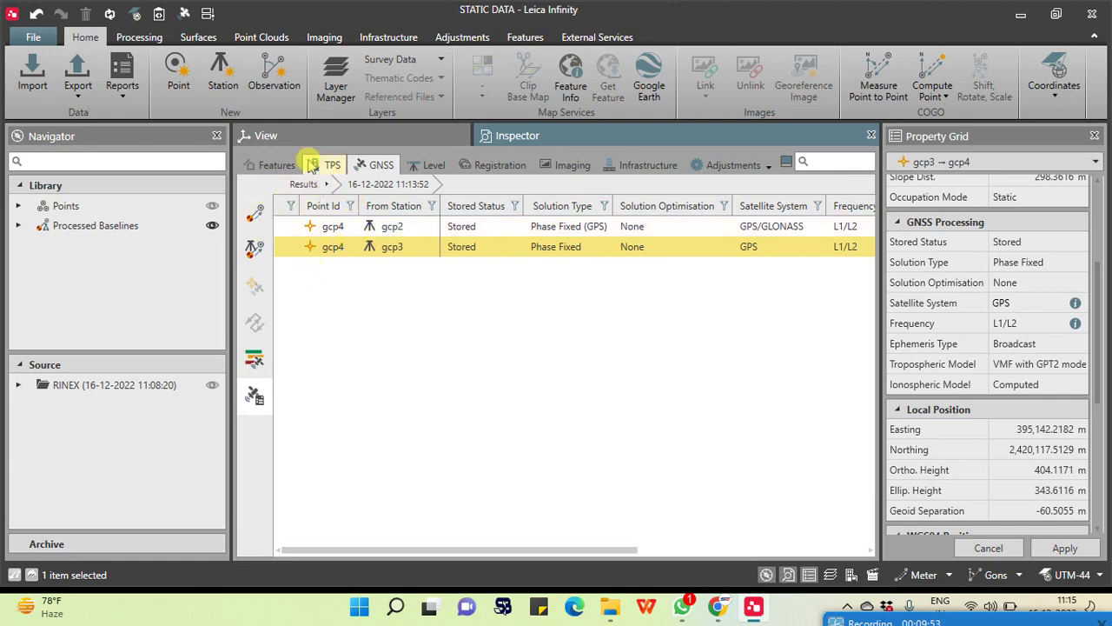
pyautogui.click(254, 359)
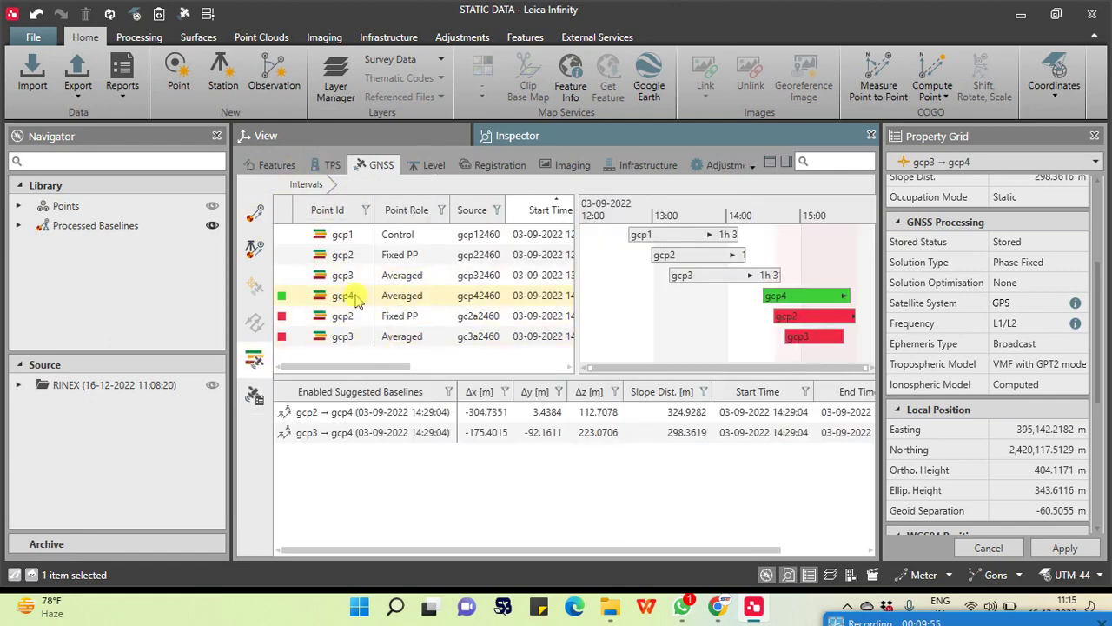
pyautogui.click(409, 295)
pyautogui.rightClick(410, 294)
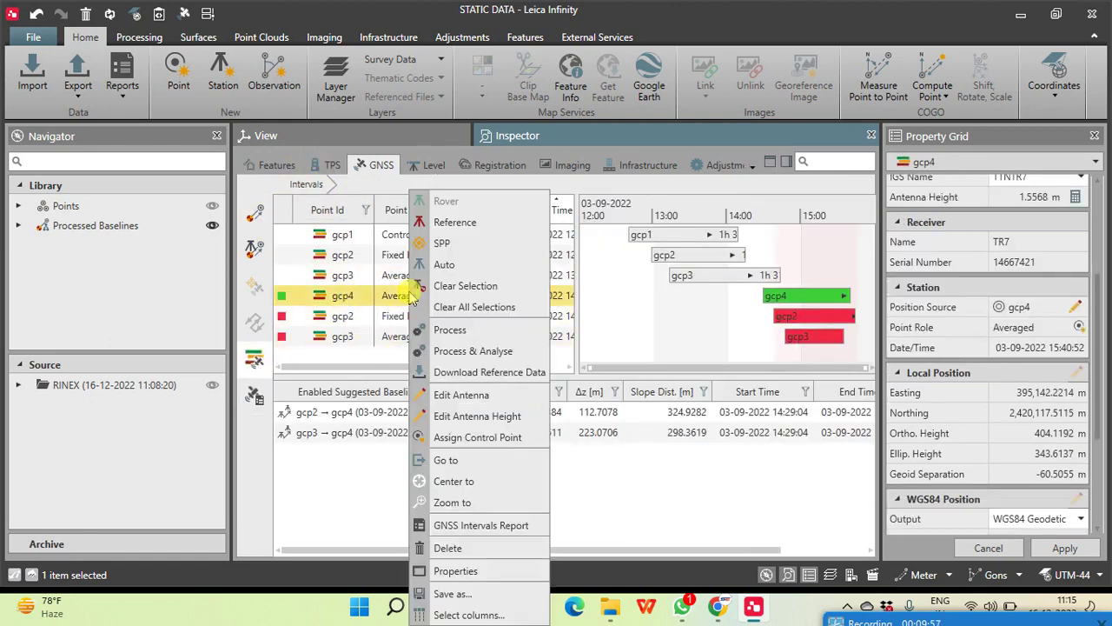
pyautogui.click(480, 571)
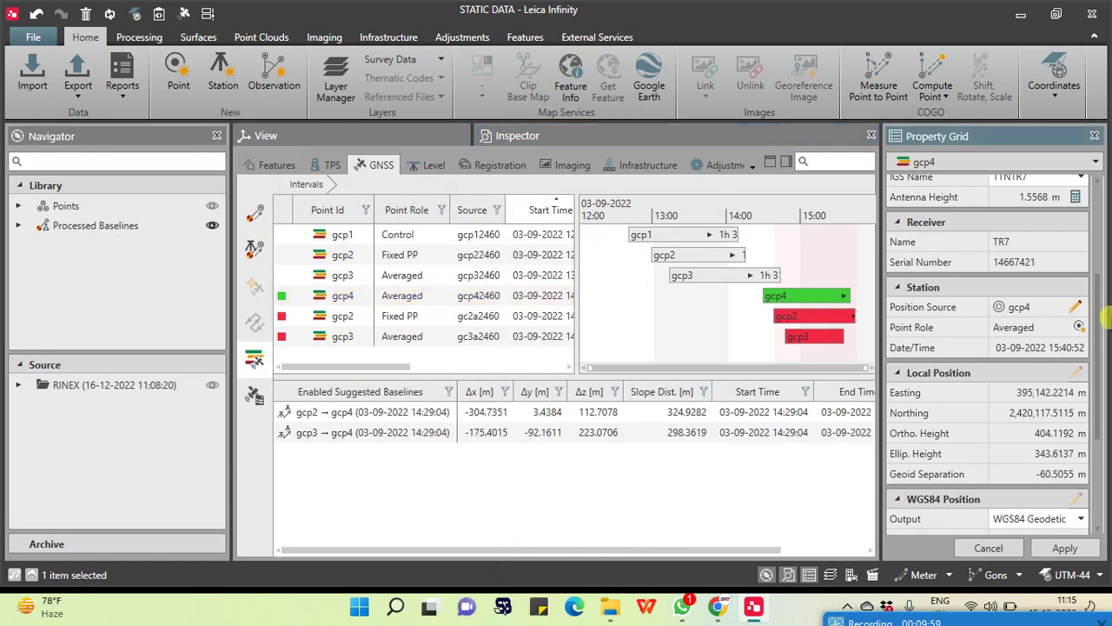
pyautogui.click(1079, 329)
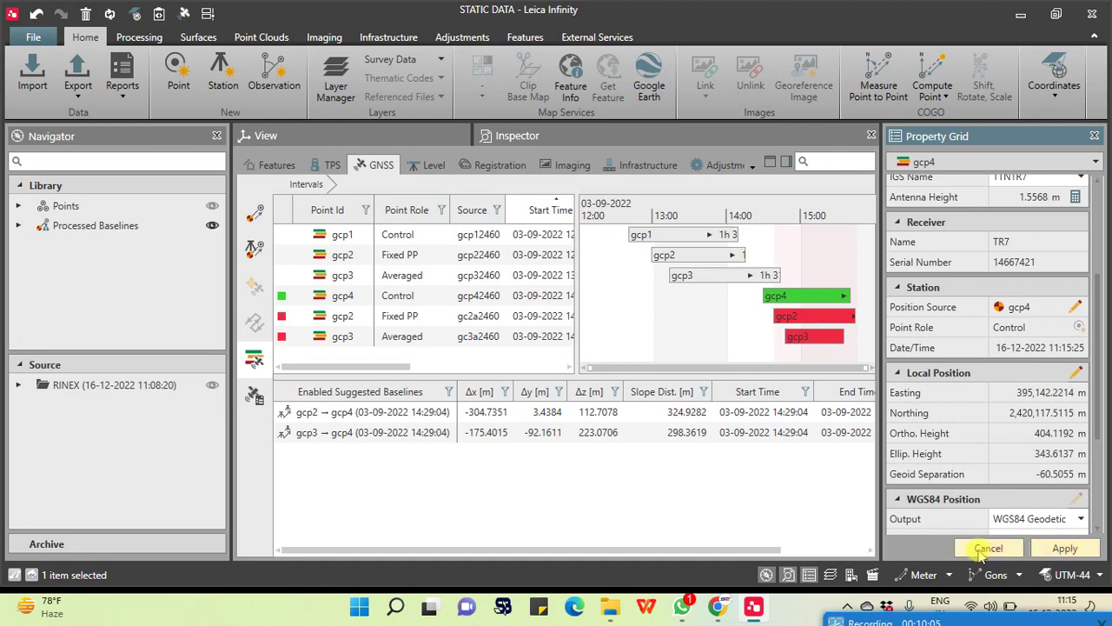
pyautogui.click(1095, 136)
pyautogui.click(387, 295)
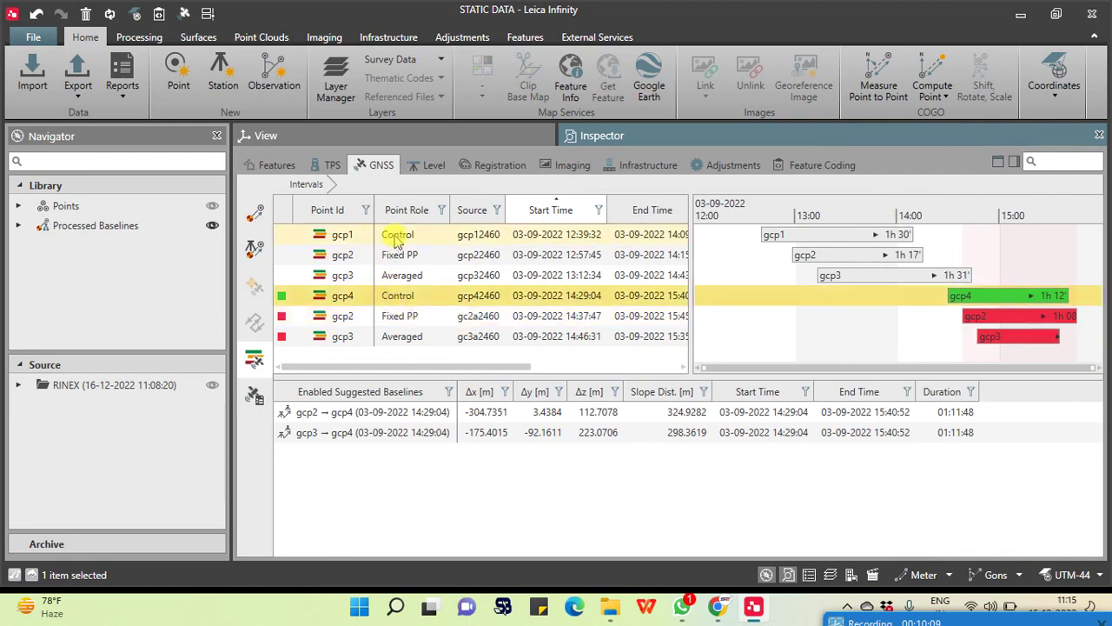
pyautogui.click(396, 242)
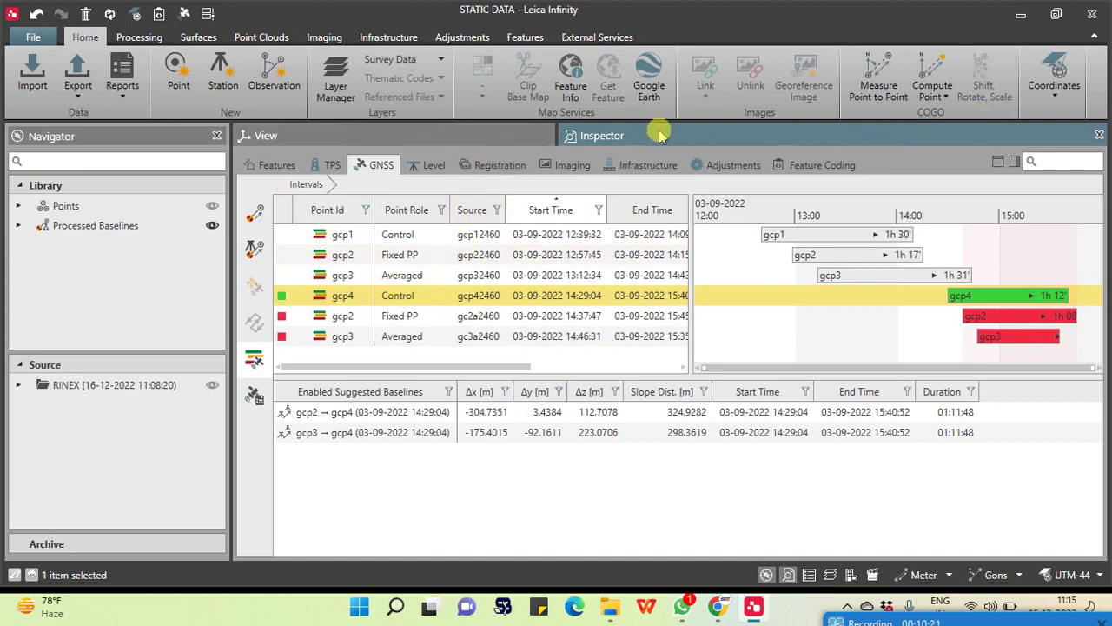
# Fix control points gcp1 and gcp4 in both 2D and 1D for the network adjustment.
pyautogui.click(730, 168)
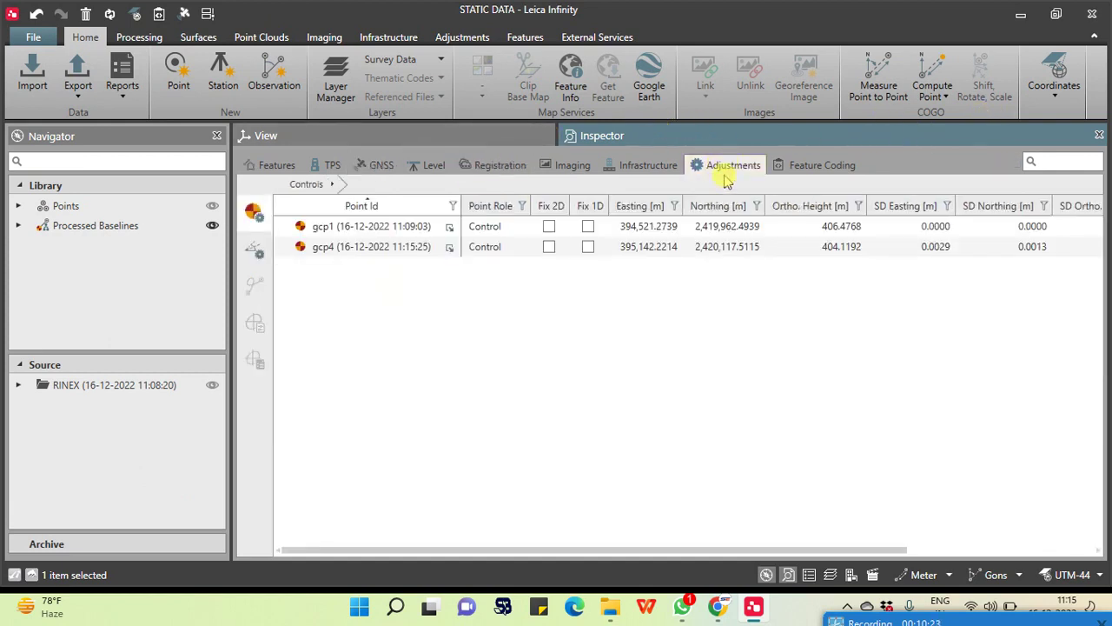
pyautogui.click(549, 227)
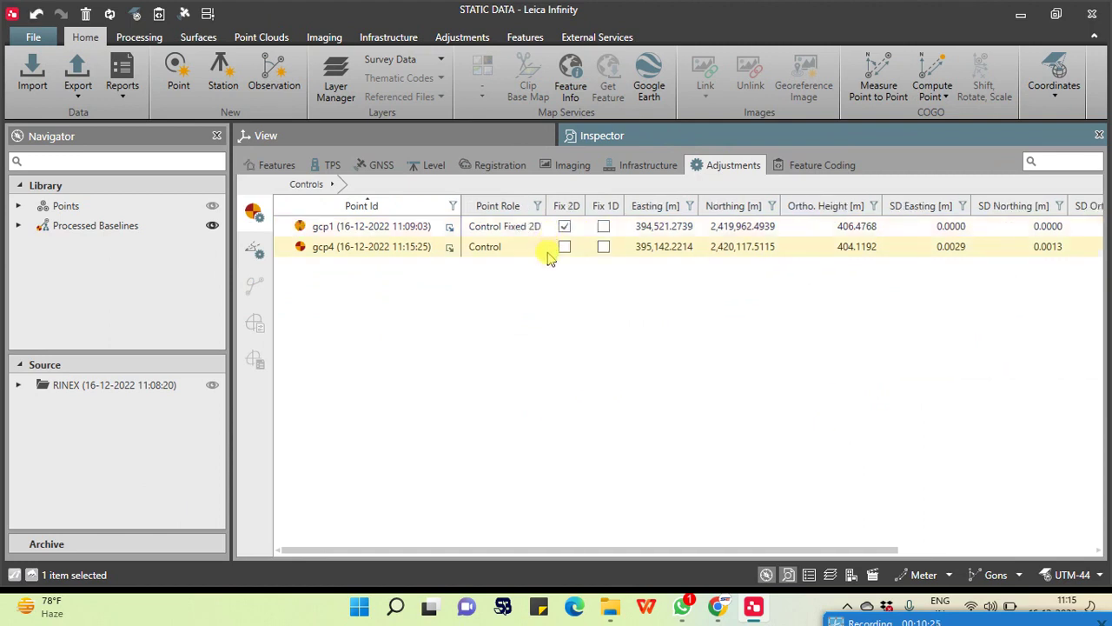
pyautogui.click(565, 248)
pyautogui.click(604, 247)
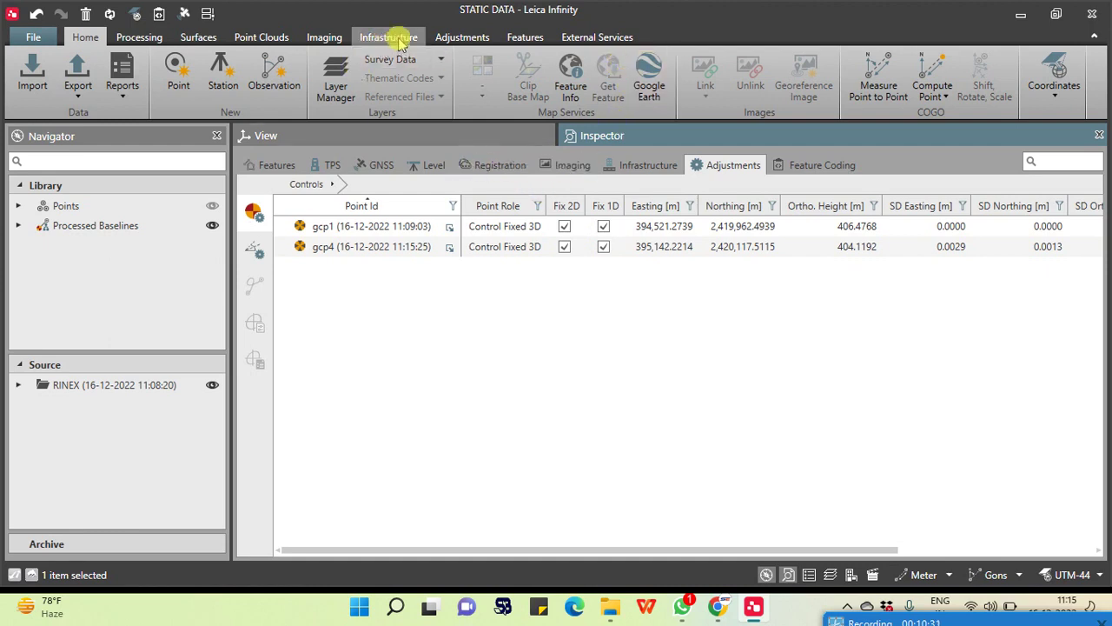
# Set the network adjustment's coordinate system to WGS 84.
pyautogui.click(475, 40)
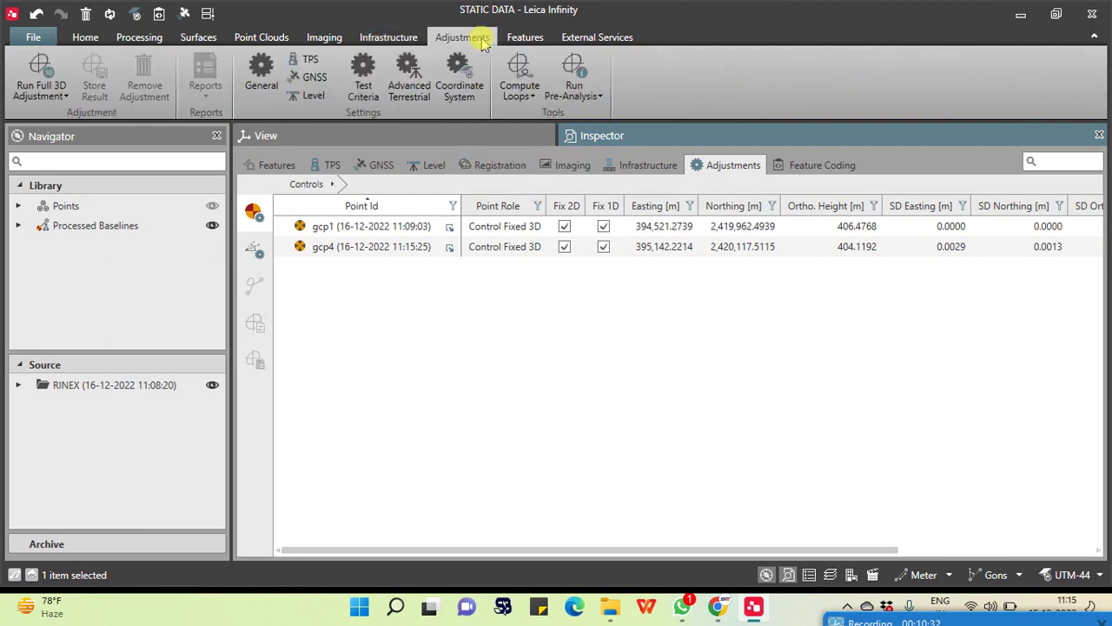
pyautogui.click(456, 87)
pyautogui.click(541, 200)
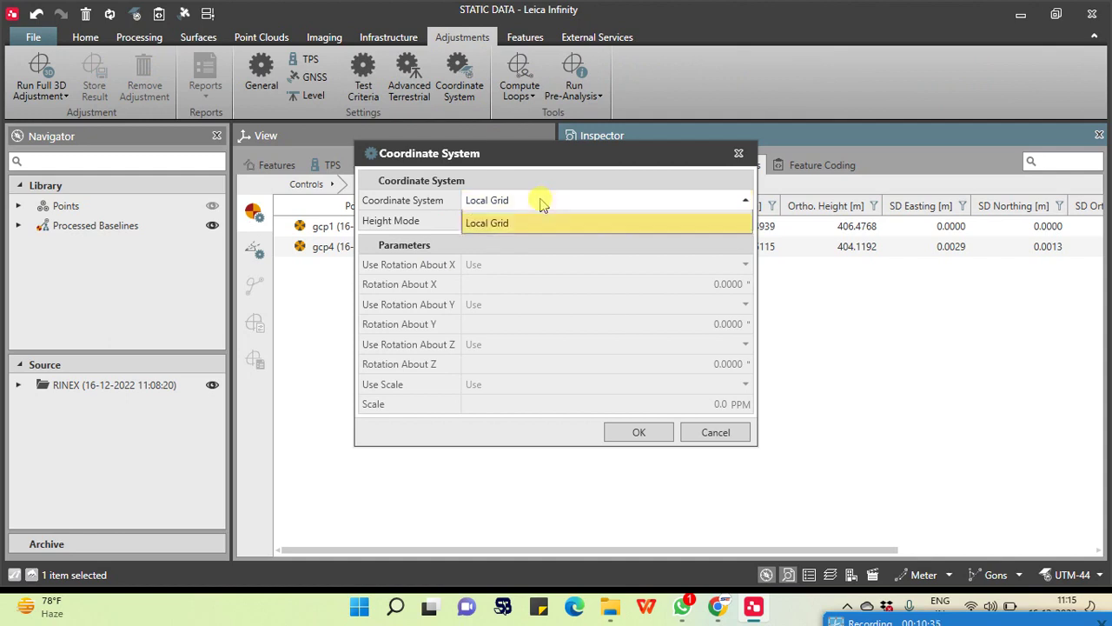
pyautogui.click(517, 221)
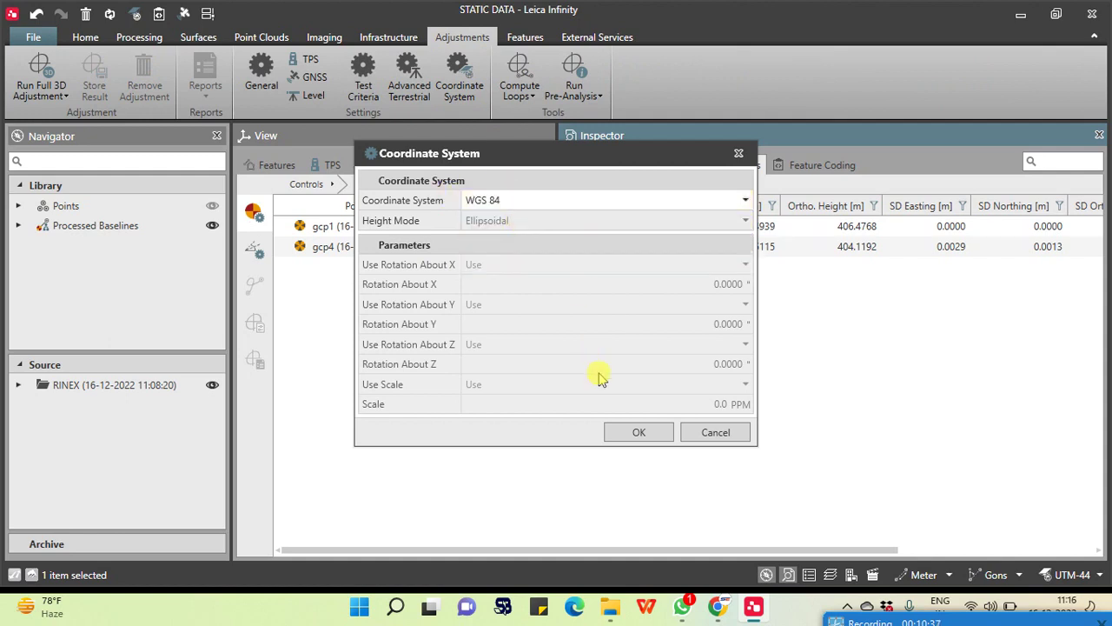
pyautogui.click(637, 433)
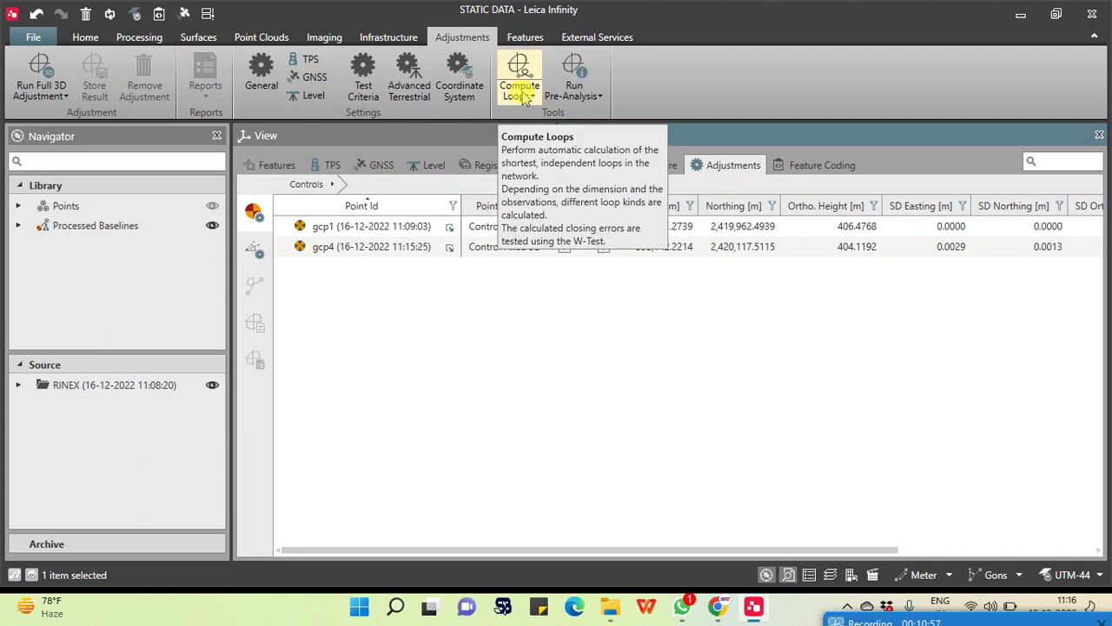
# Compute the 3D loops of the network and open their Loops and Misclosures Report.
pyautogui.click(521, 95)
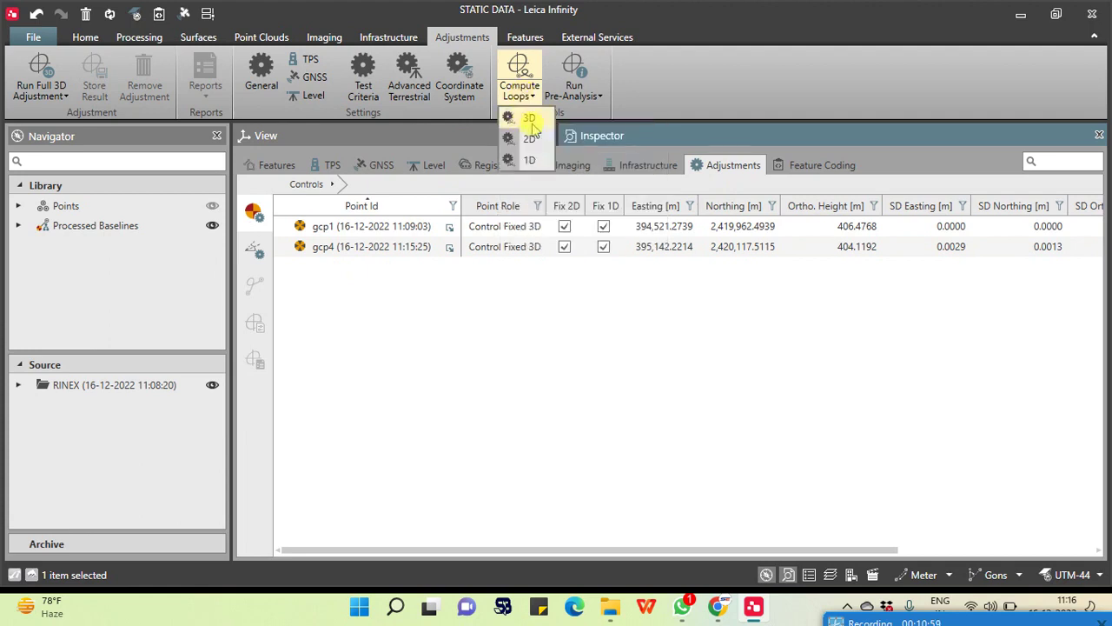
pyautogui.click(532, 119)
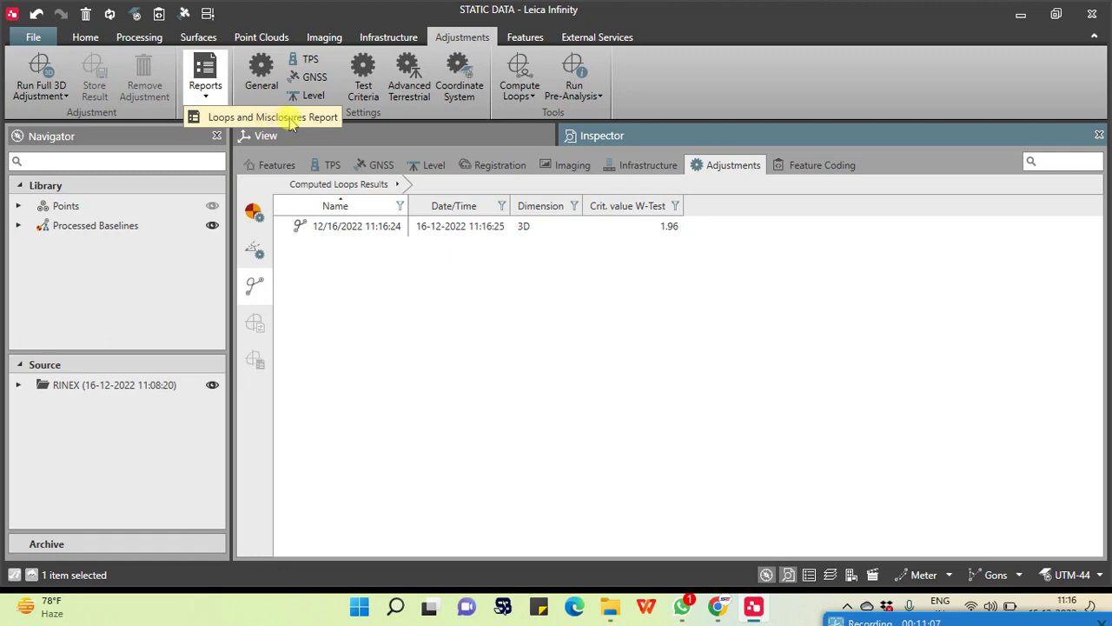
pyautogui.click(291, 118)
pyautogui.scroll(-2, 373, 360)
pyautogui.scroll(2, 513, 275)
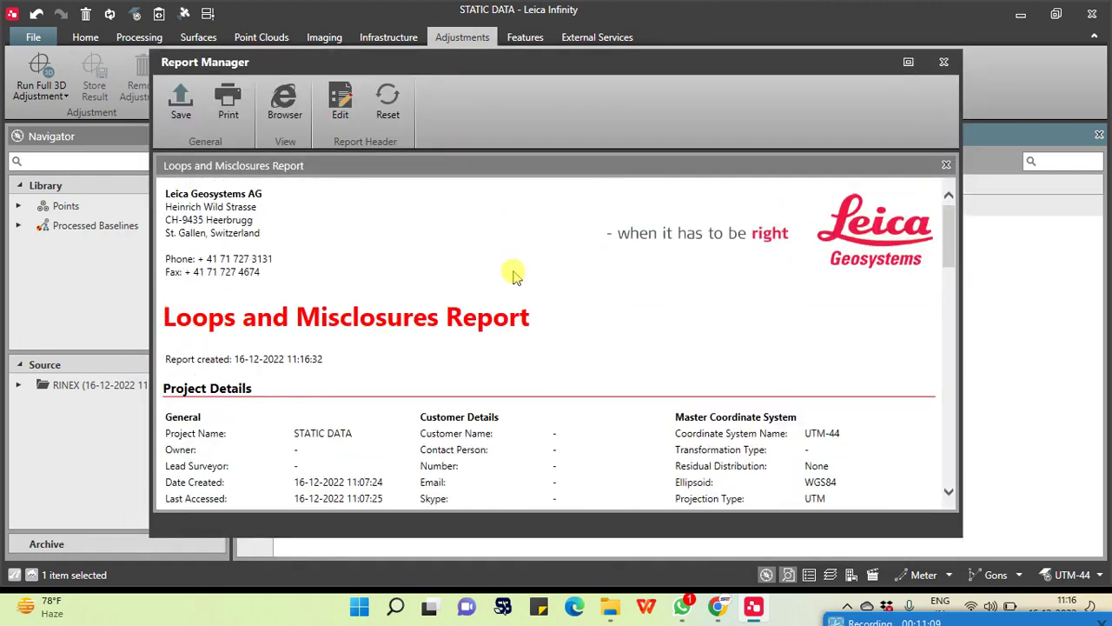
# Copy the title of the Loops and Misclosures Report and review its GNSS loop misclosures and W-Test values.
pyautogui.moveTo(502, 318); pyautogui.dragTo(167, 318)
pyautogui.rightClick(200, 317)
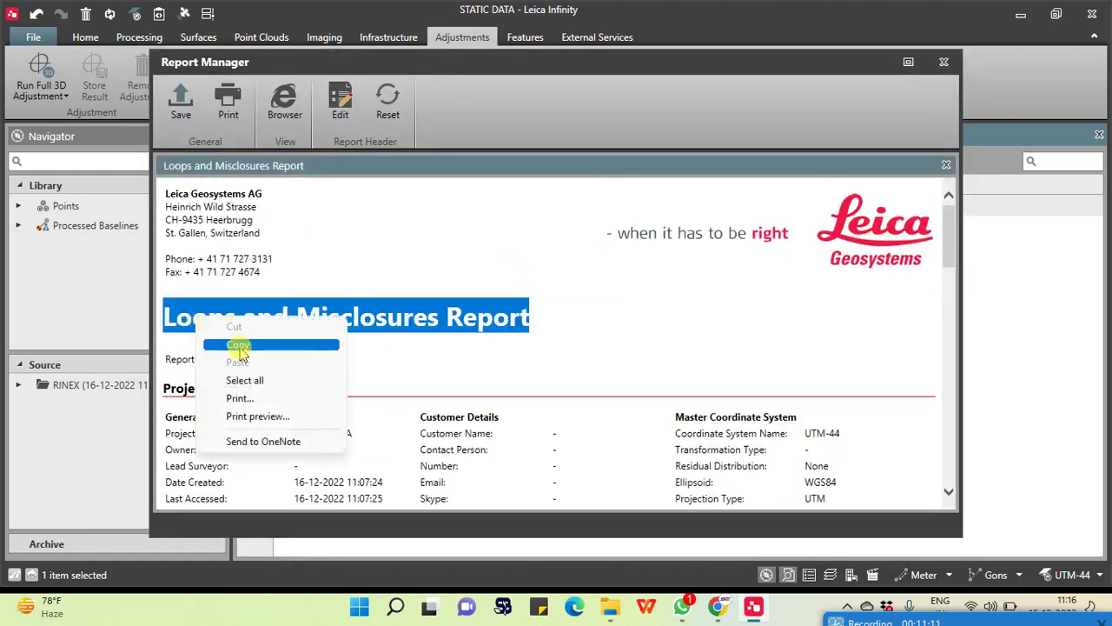
pyautogui.click(238, 345)
pyautogui.scroll(-15, 565, 278)
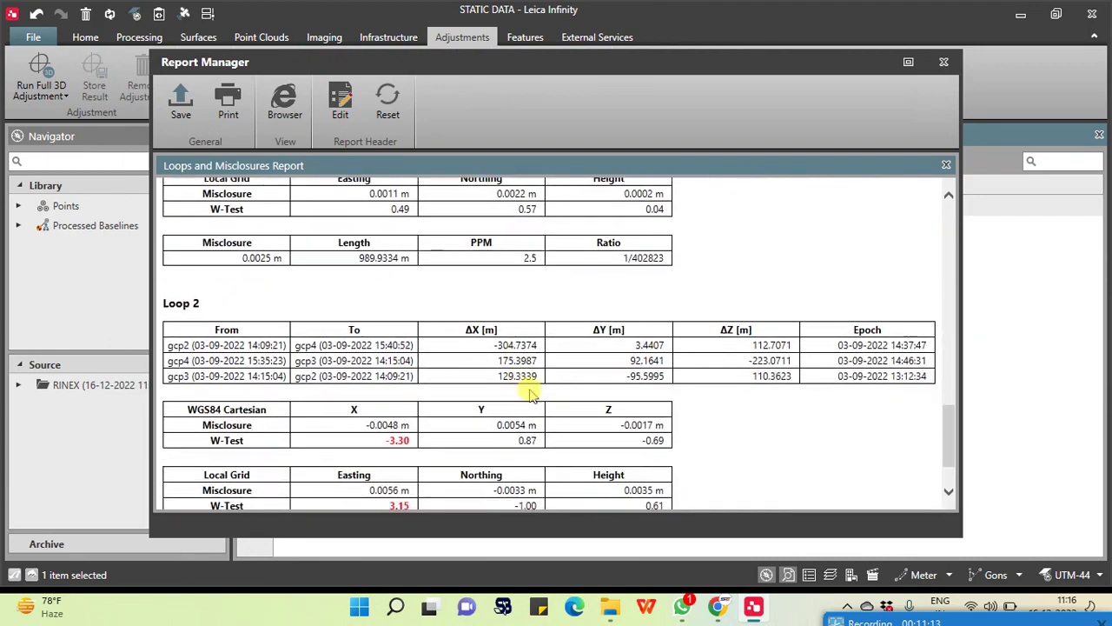
pyautogui.scroll(-1, 547, 404)
pyautogui.scroll(16, 563, 414)
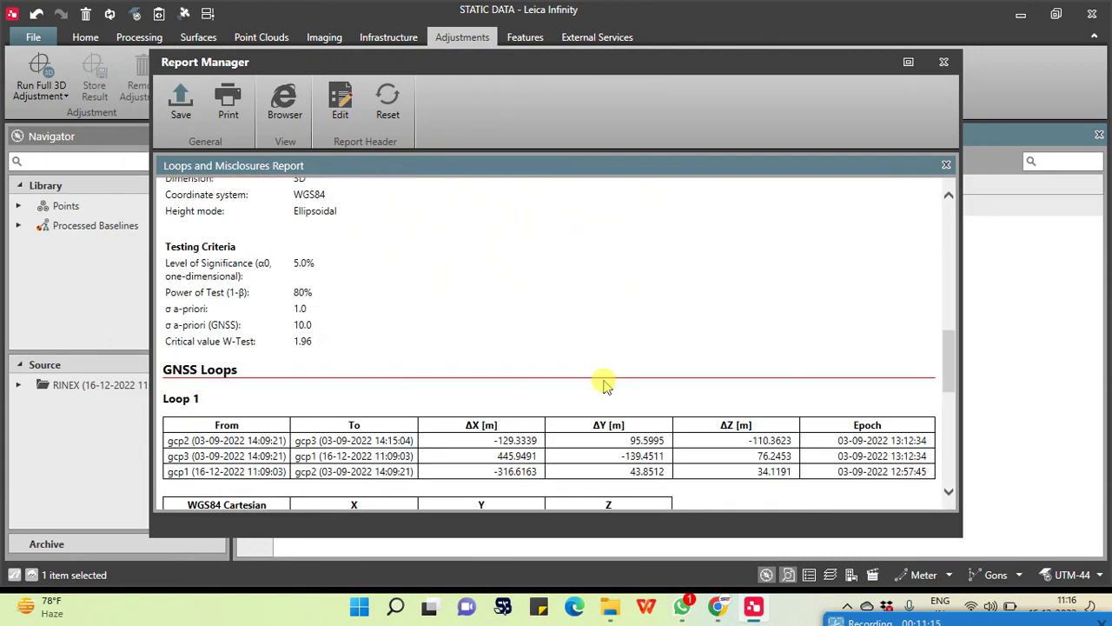
# Save the loops report through Microsoft Print to PDF as "Loops and Misclosures Report" and check the file in the Data Processing folder.
pyautogui.click(228, 100)
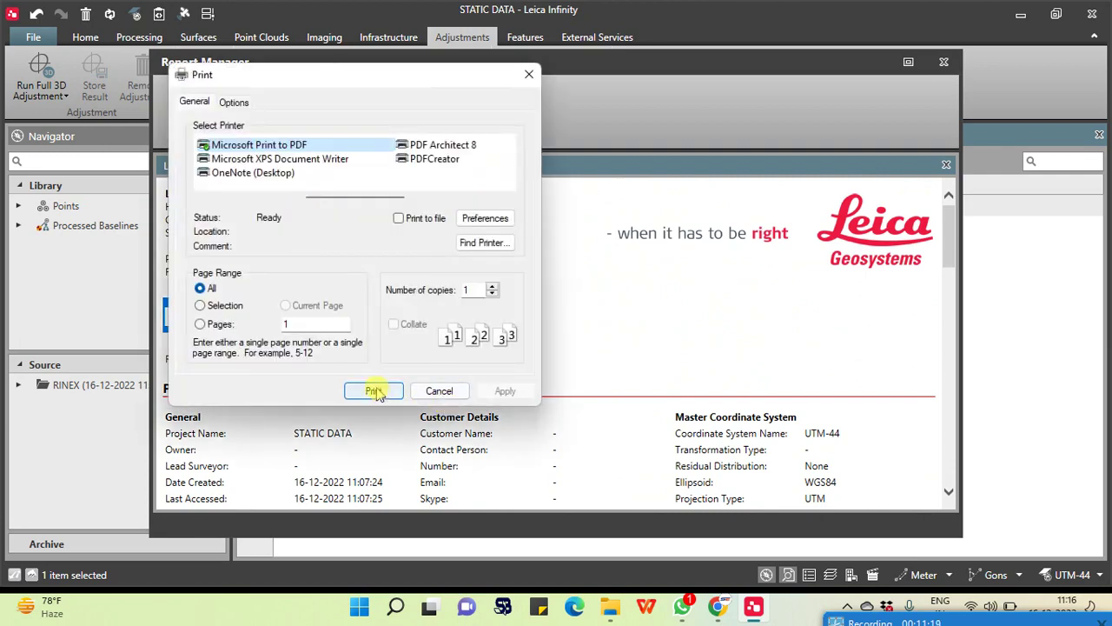
pyautogui.click(373, 391)
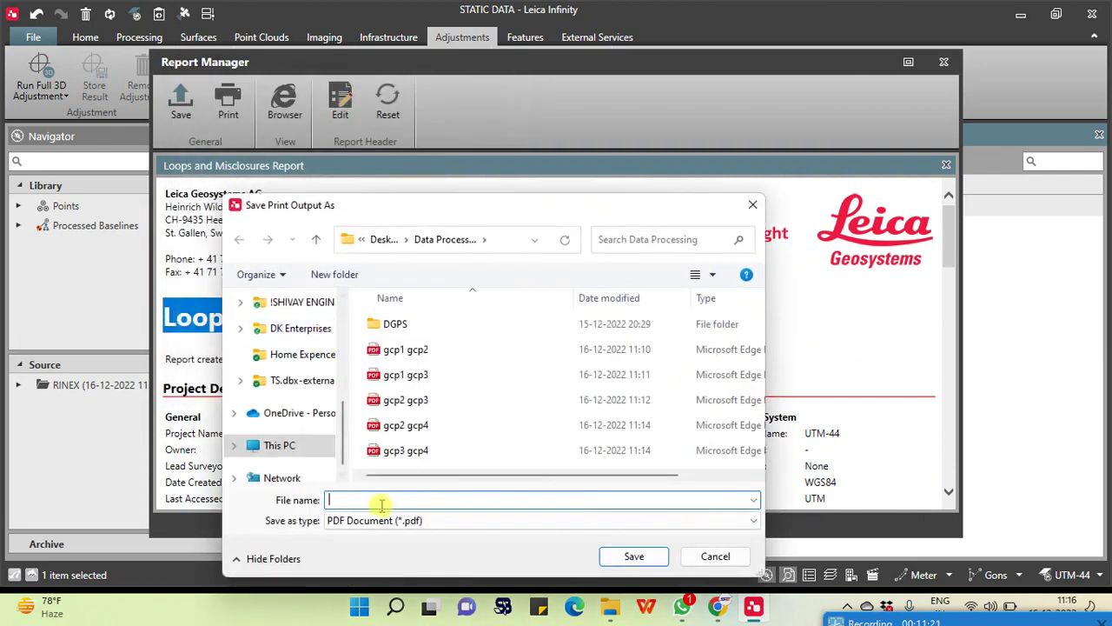
pyautogui.hotkey('ctrl', 'v')
pyautogui.click(648, 556)
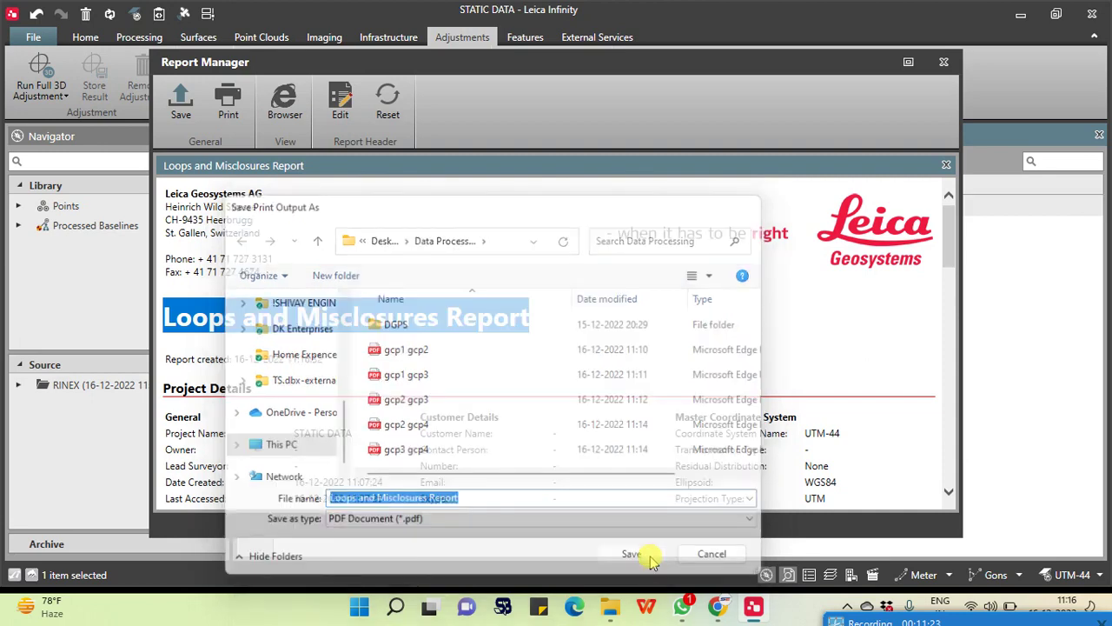
pyautogui.click(944, 64)
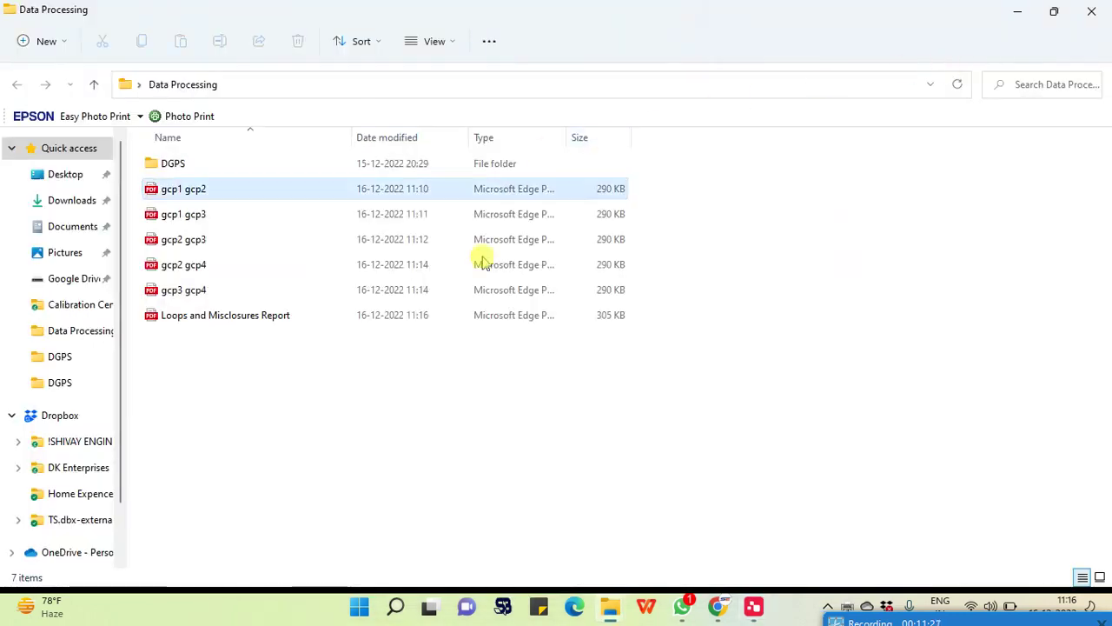
pyautogui.click(754, 608)
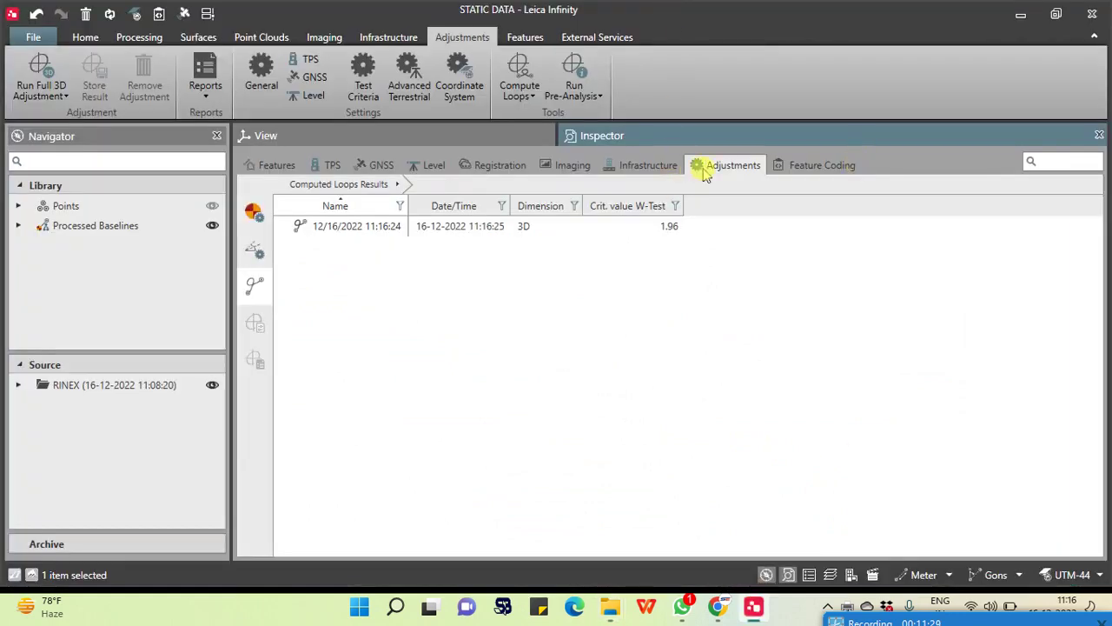
# Run a 3D pre-analysis of the network and open its Pre-Analysis Report.
pyautogui.click(596, 97)
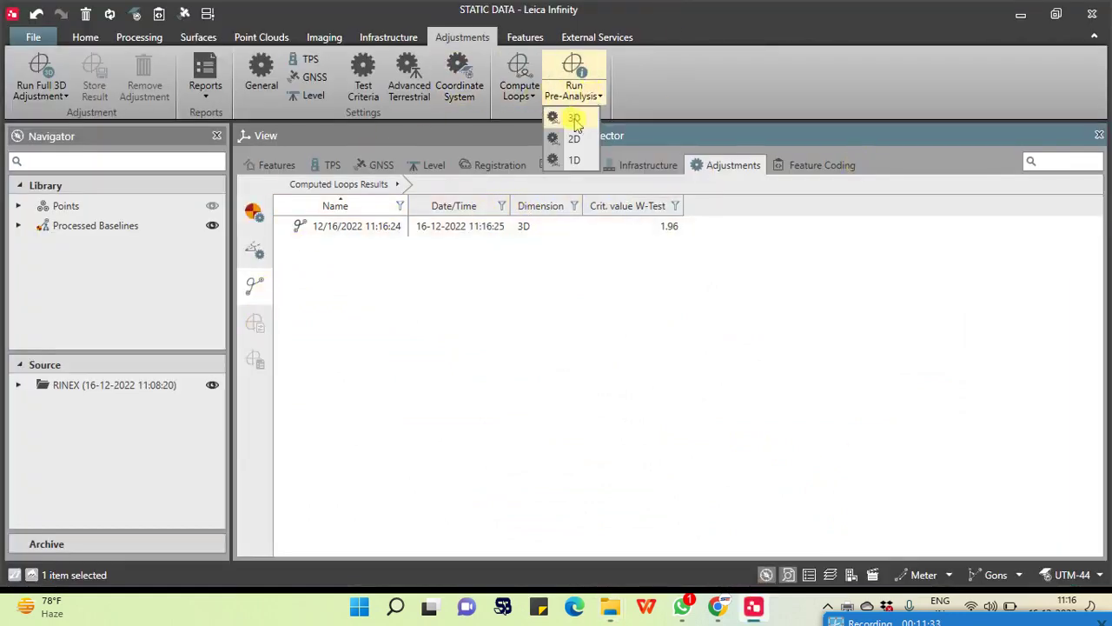
pyautogui.click(575, 119)
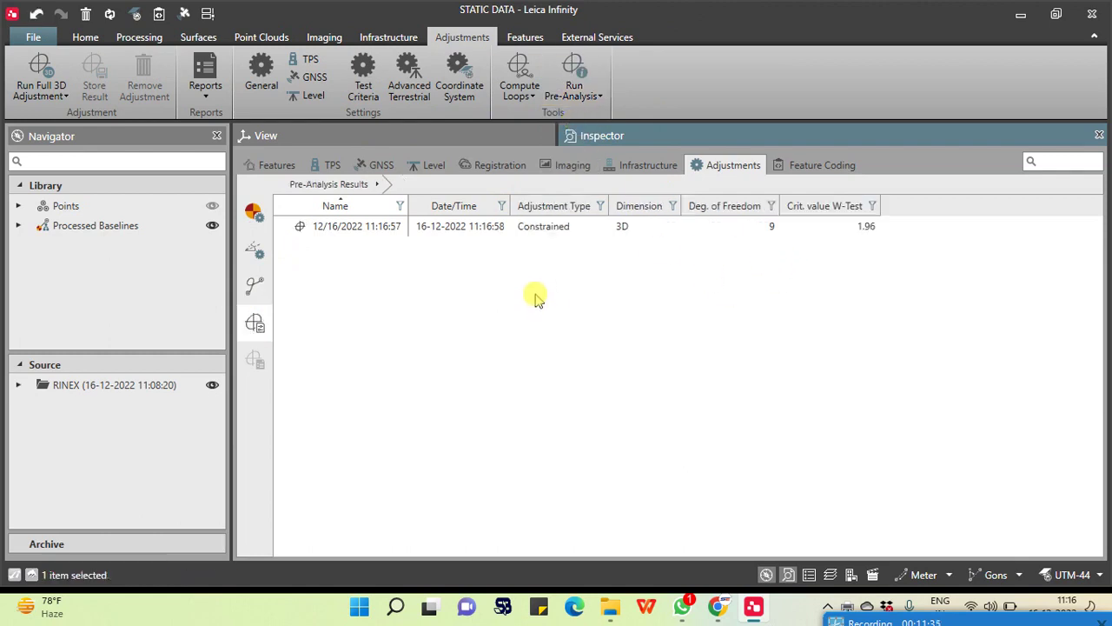
pyautogui.click(207, 87)
pyautogui.click(252, 120)
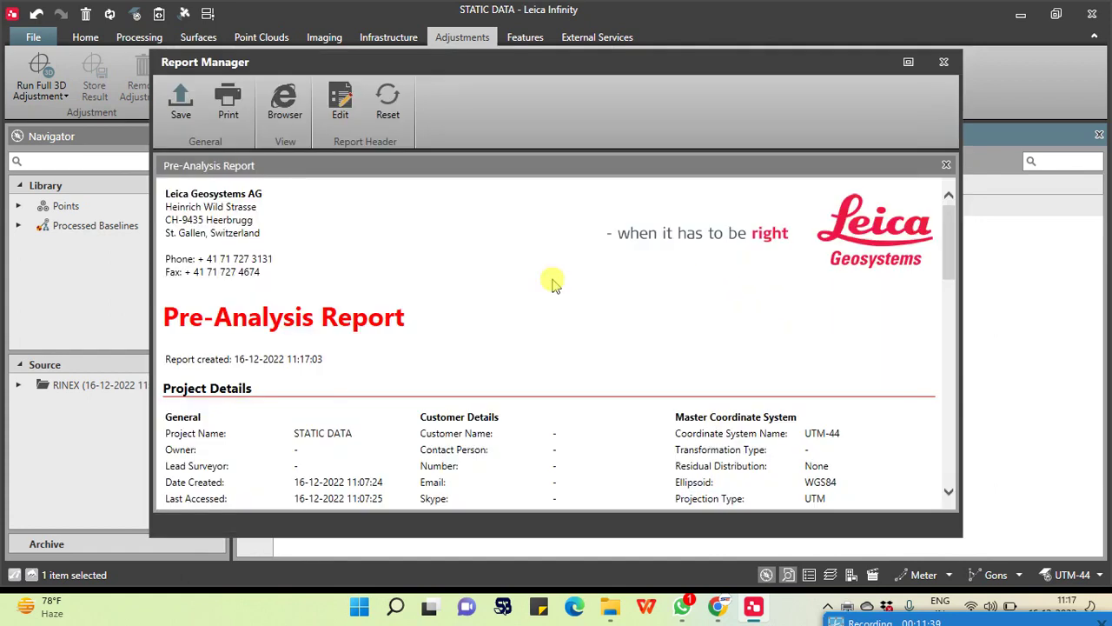
# Save the pre-analysis report through Microsoft Print to PDF as "Pre-Analysis Report", reusing the report's title as file name.
pyautogui.moveTo(368, 317); pyautogui.dragTo(184, 322)
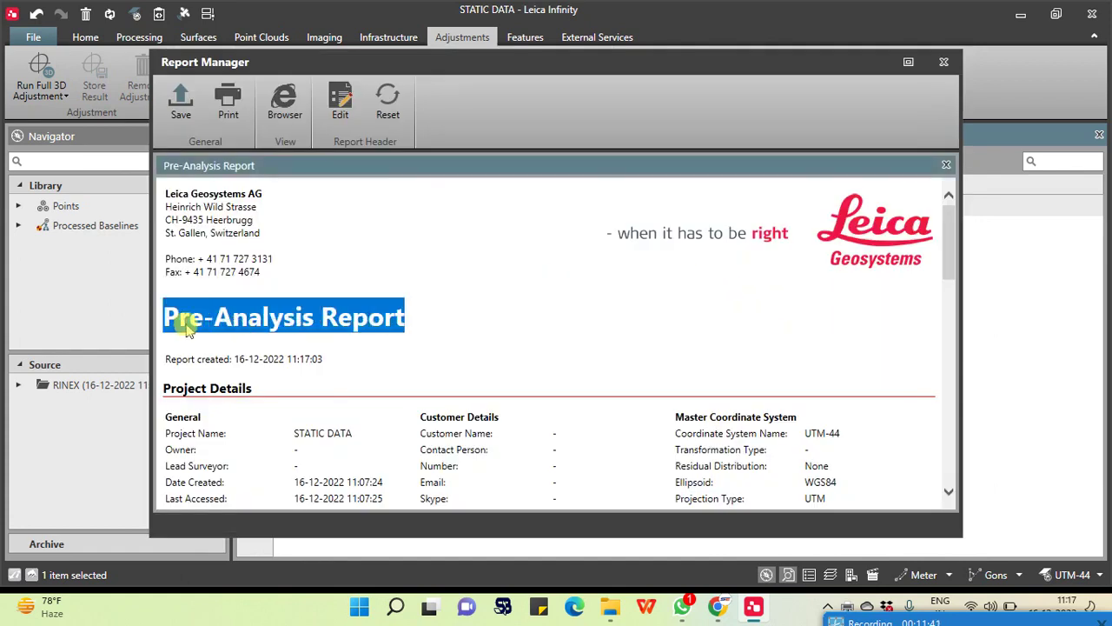
pyautogui.rightClick(466, 297)
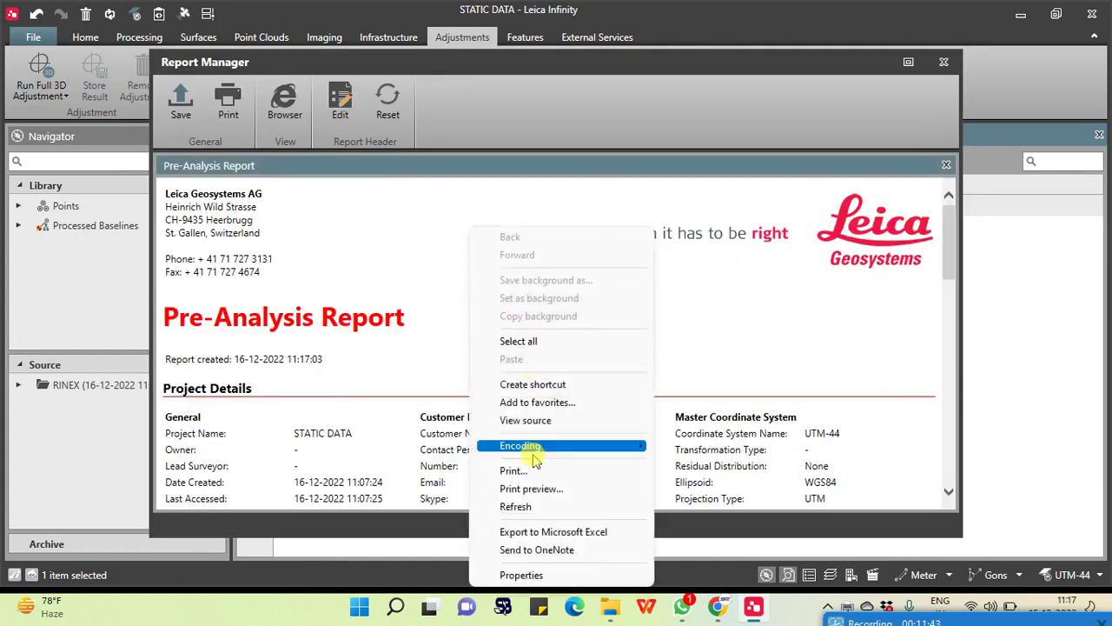
pyautogui.click(228, 105)
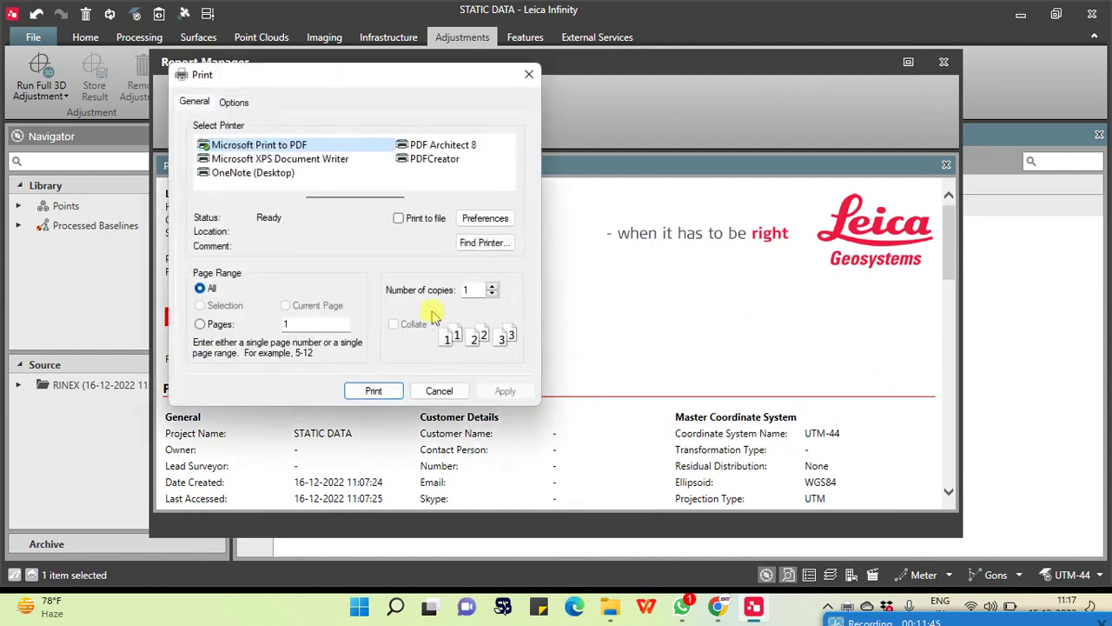
pyautogui.click(372, 391)
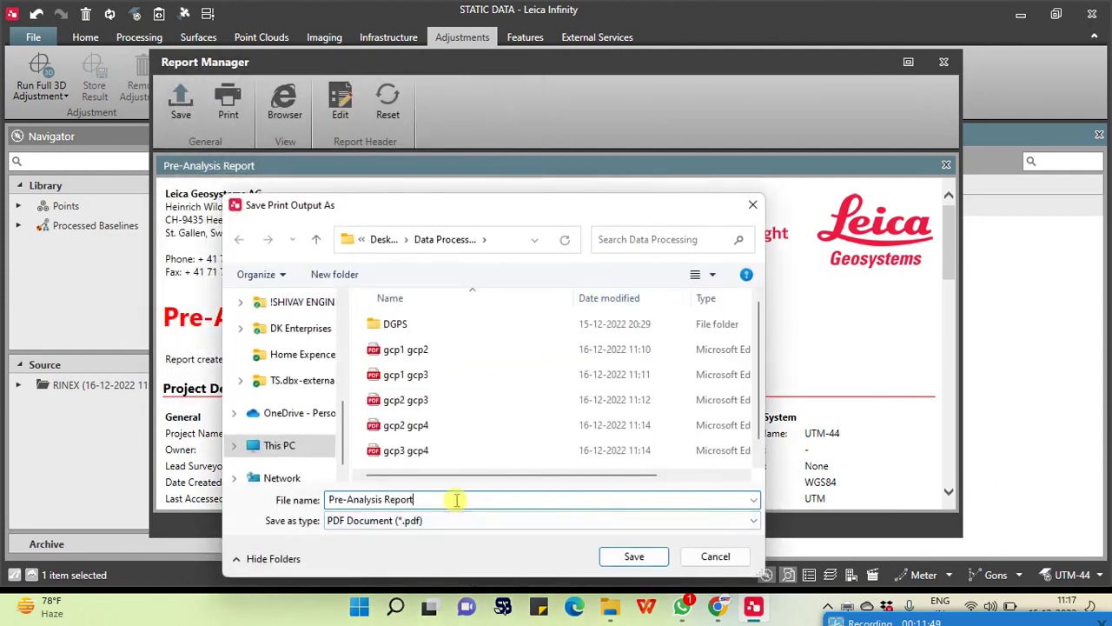
pyautogui.click(634, 556)
# Review the stations, observations and unknowns in the pre-analysis summary, close the report and check the saved PDF in the Data Processing folder.
pyautogui.scroll(-10, 408, 365)
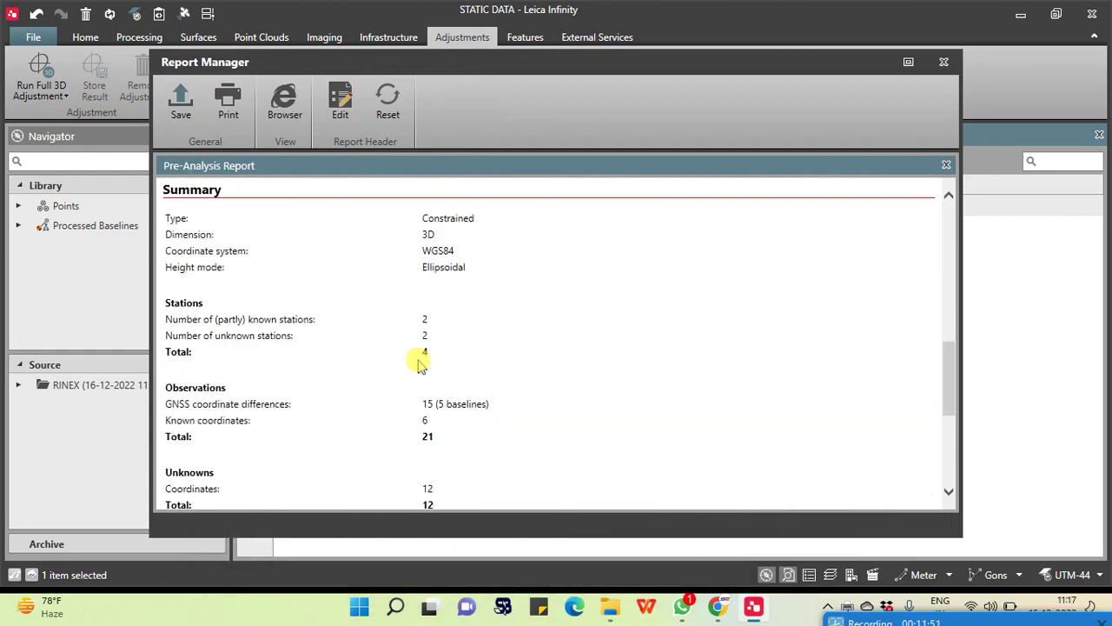
pyautogui.scroll(-3, 418, 365)
pyautogui.scroll(5, 426, 368)
pyautogui.scroll(-1, 427, 367)
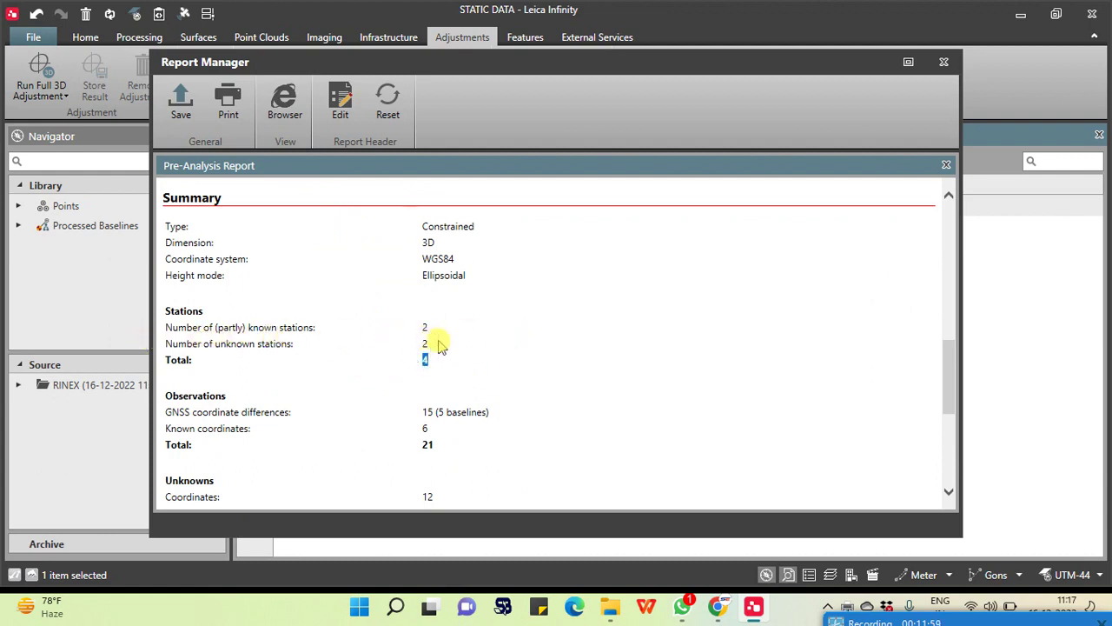
pyautogui.scroll(6, 459, 293)
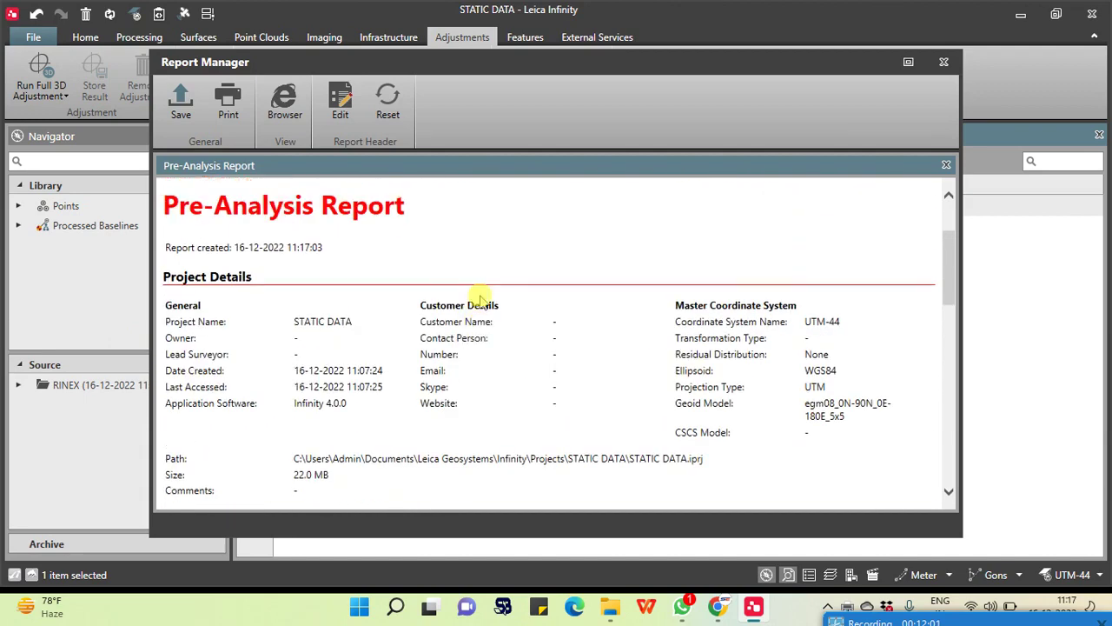
pyautogui.click(943, 62)
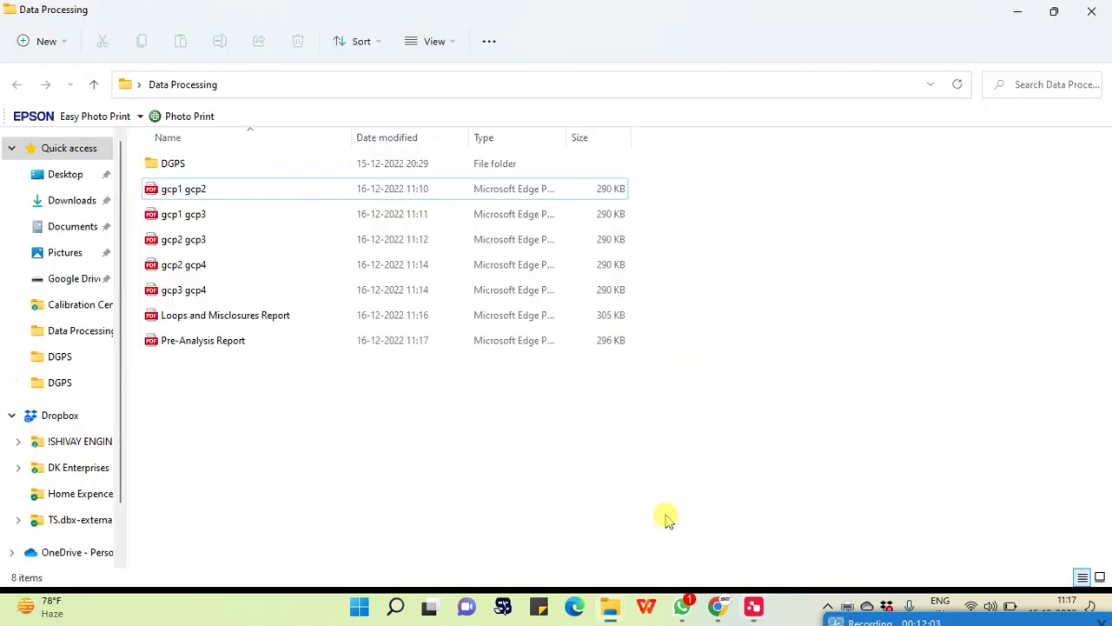
pyautogui.click(753, 607)
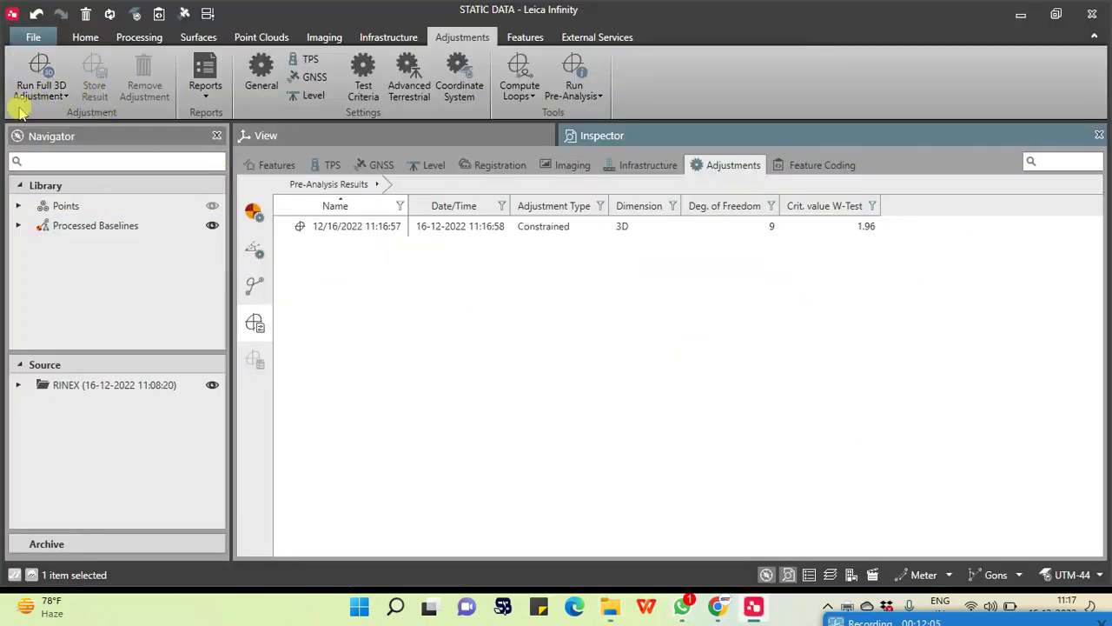
# Run the full 3D network adjustment and open its Network Adjustment Report.
pyautogui.click(48, 96)
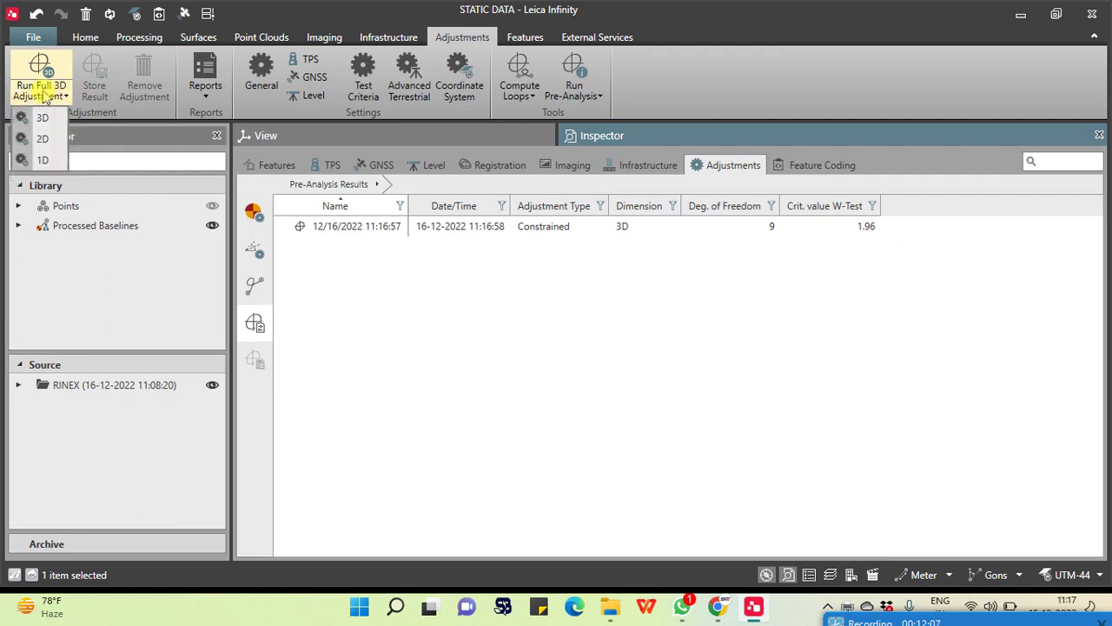
pyautogui.click(41, 120)
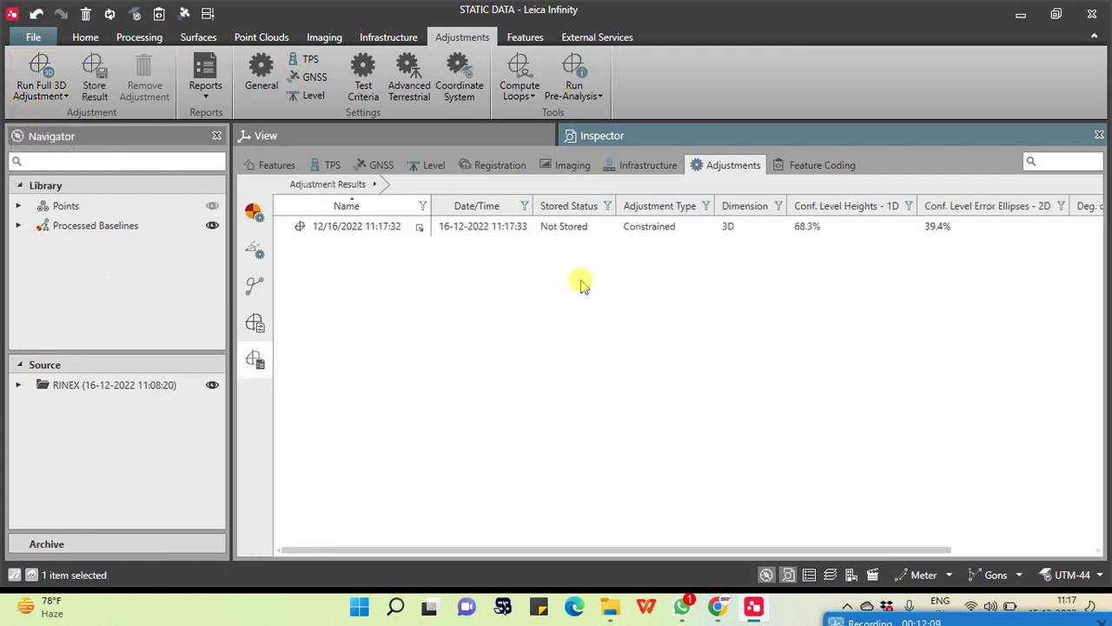
pyautogui.click(205, 83)
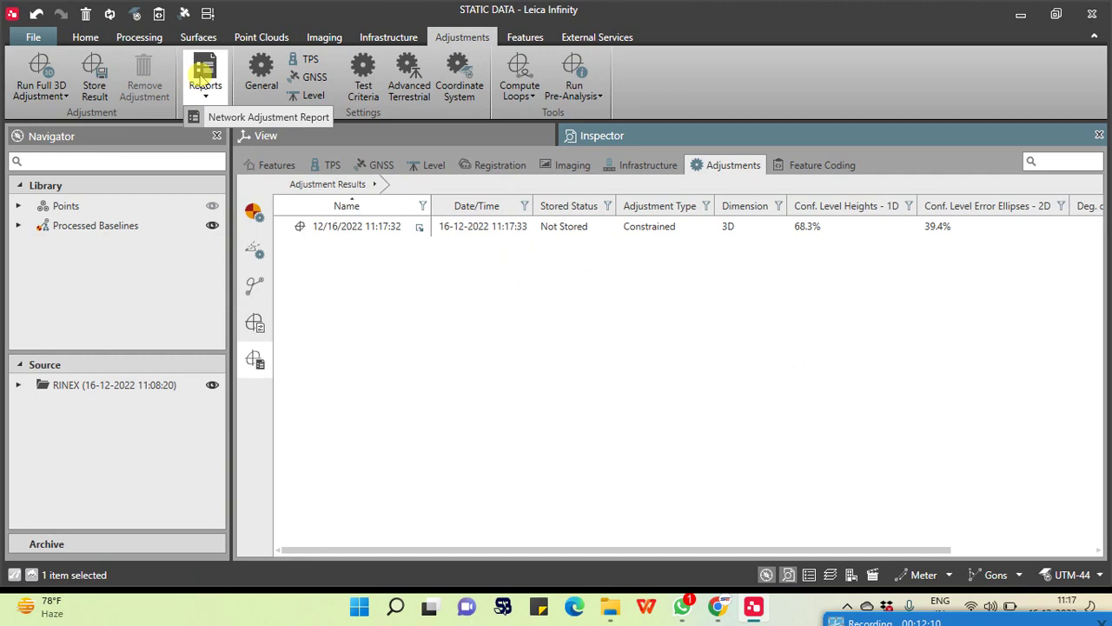
pyautogui.click(295, 119)
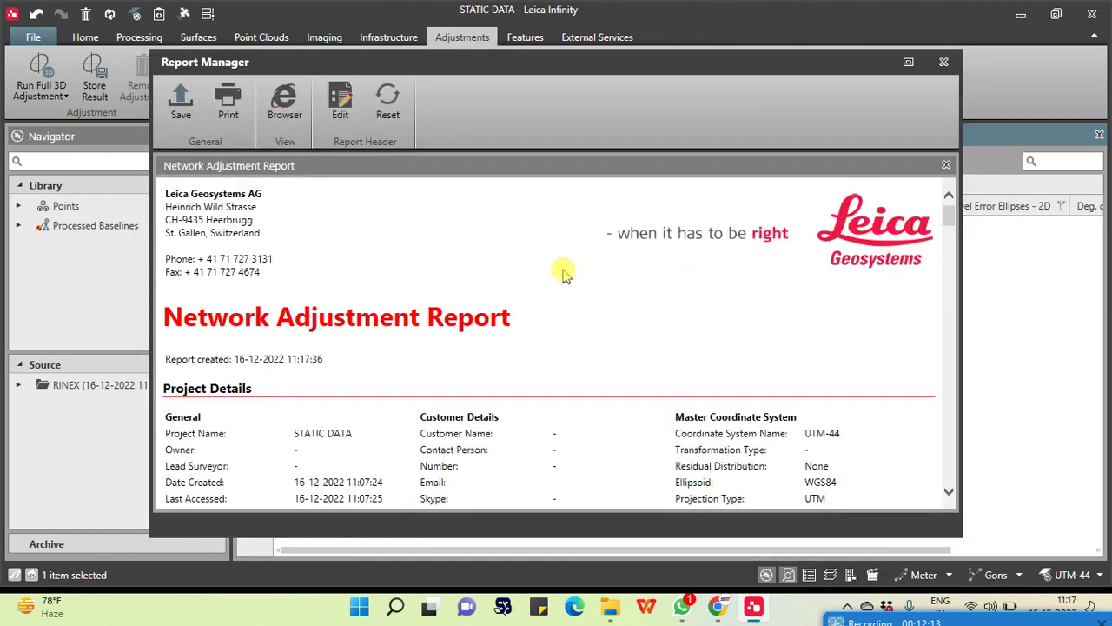
# Save the network adjustment report through Microsoft Print to PDF as "Network Adjustment Report", reusing the report's title as file name.
pyautogui.moveTo(518, 329); pyautogui.dragTo(199, 317)
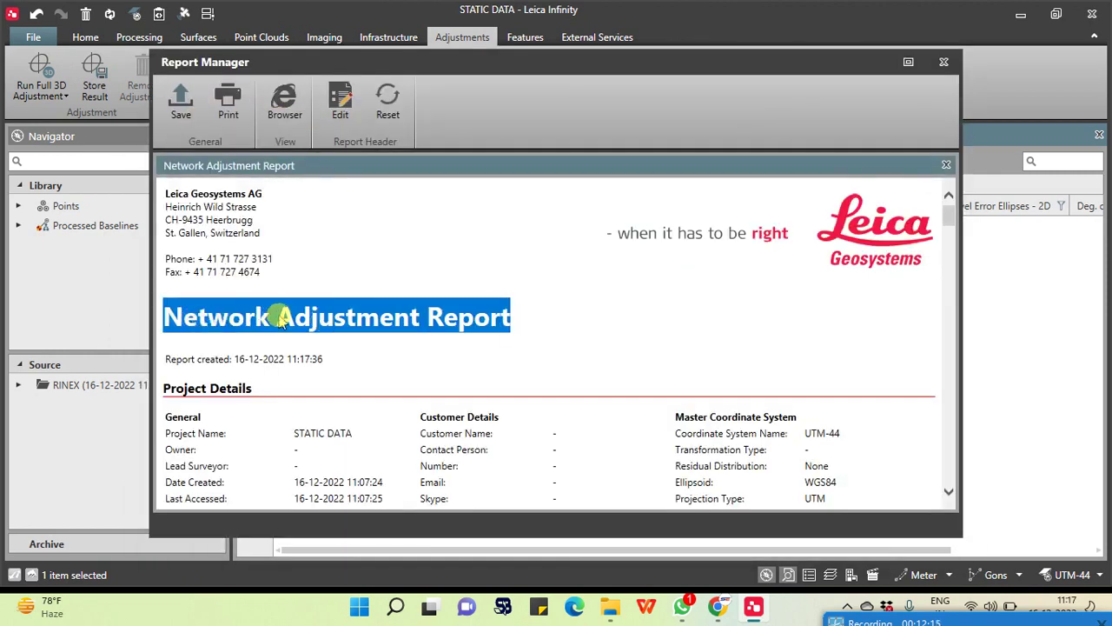
pyautogui.click(653, 322)
pyautogui.rightClick(573, 271)
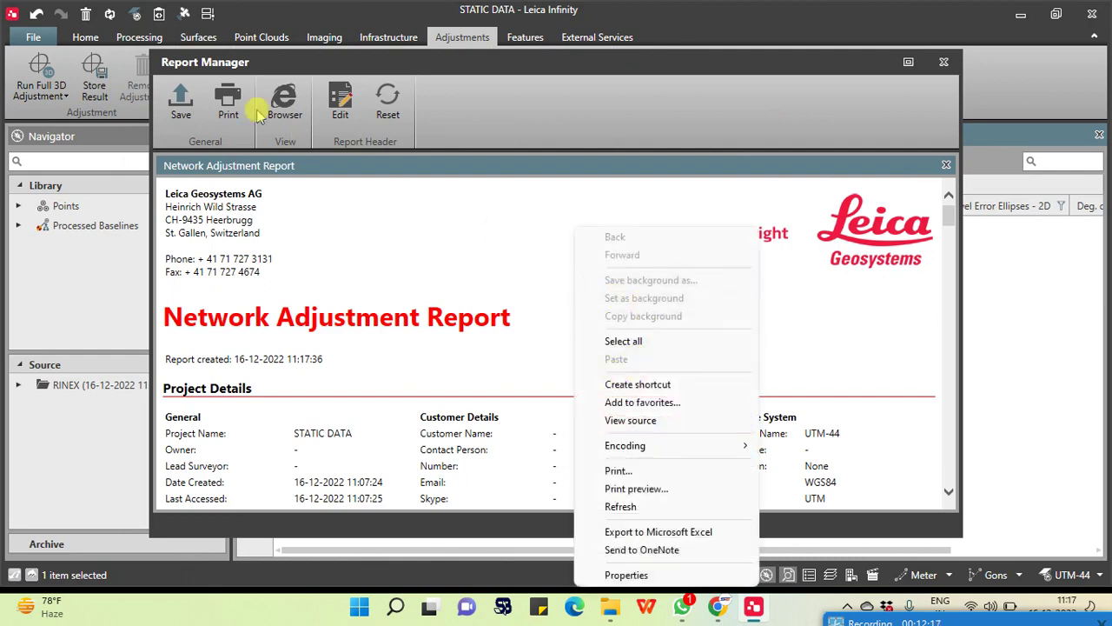
pyautogui.click(228, 103)
pyautogui.click(227, 103)
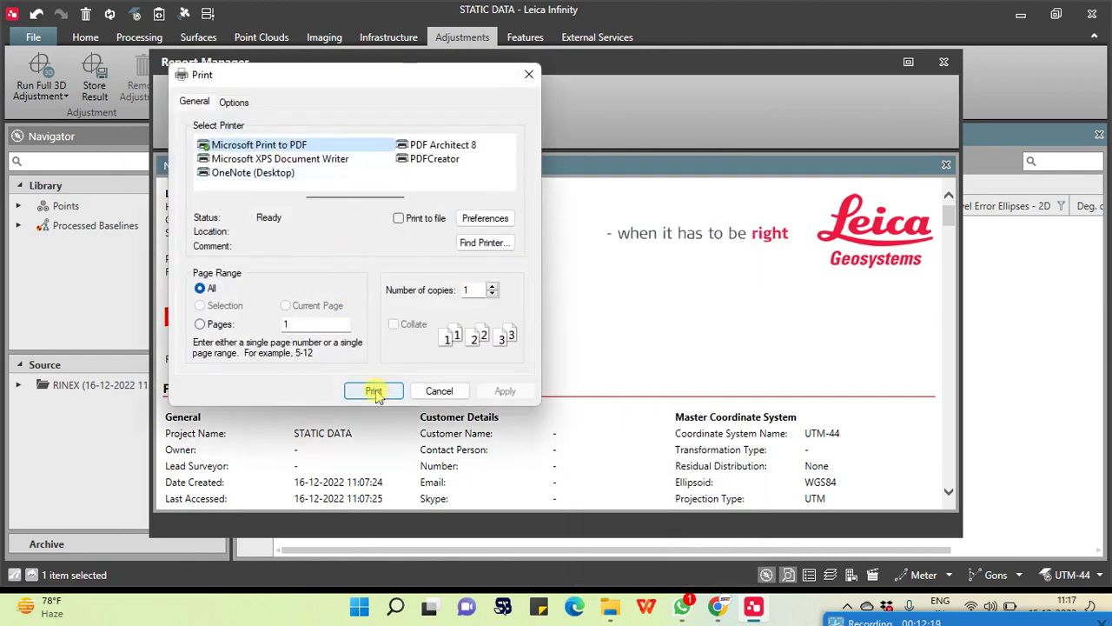
pyautogui.click(373, 391)
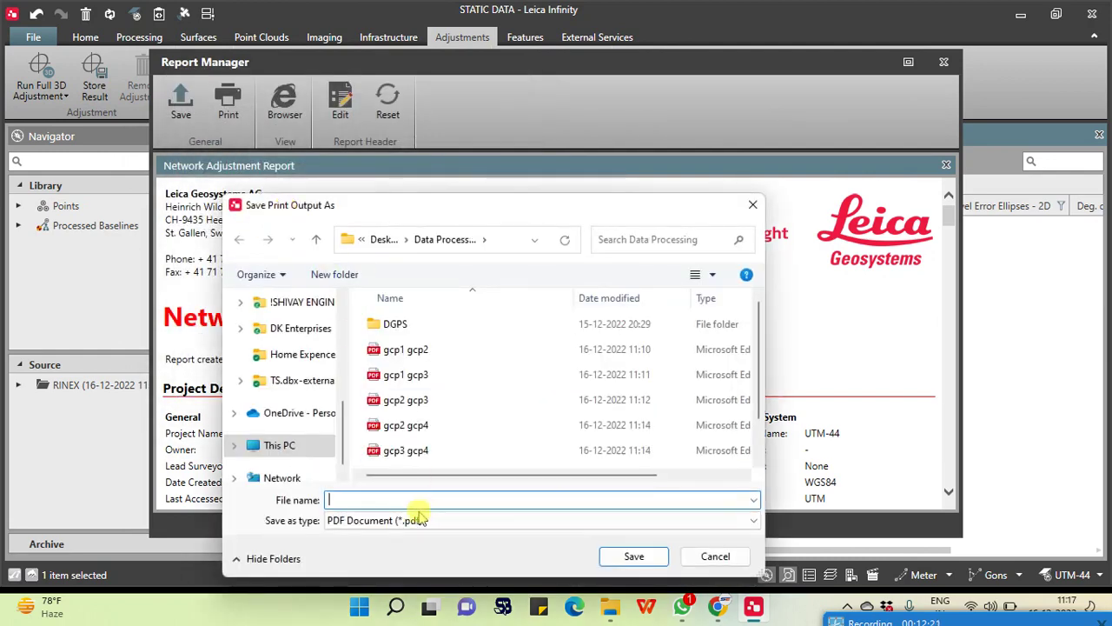
pyautogui.click(634, 557)
# Review the report's adjustment summary, adjusted coordinates, reliability and test tables, close it and check the saved PDF in the Data Processing folder.
pyautogui.scroll(-15, 398, 224)
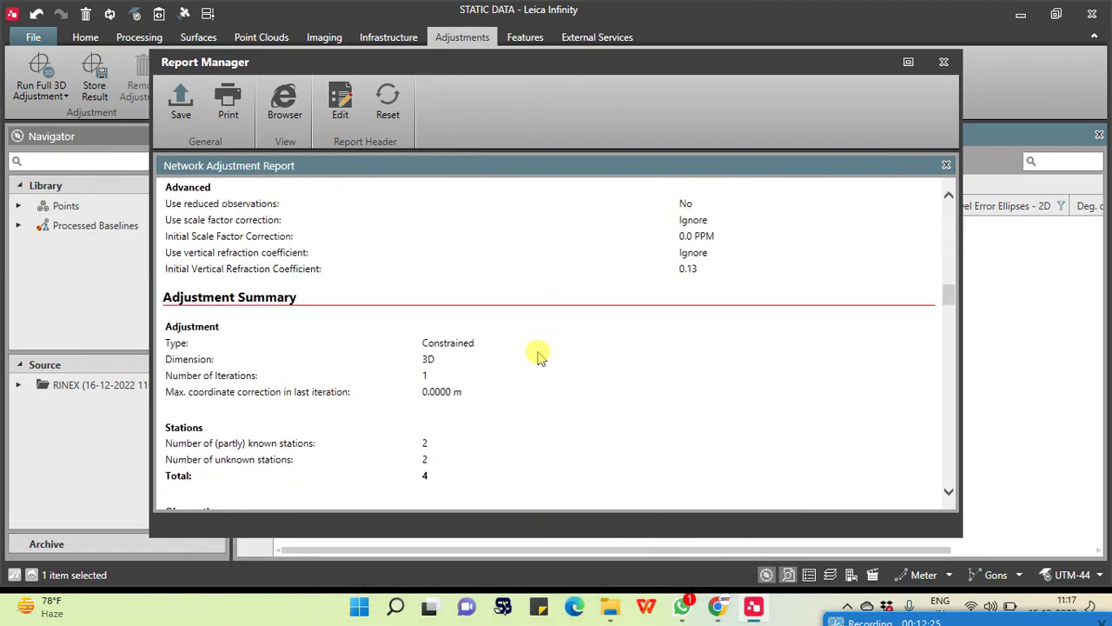
pyautogui.scroll(-20, 538, 356)
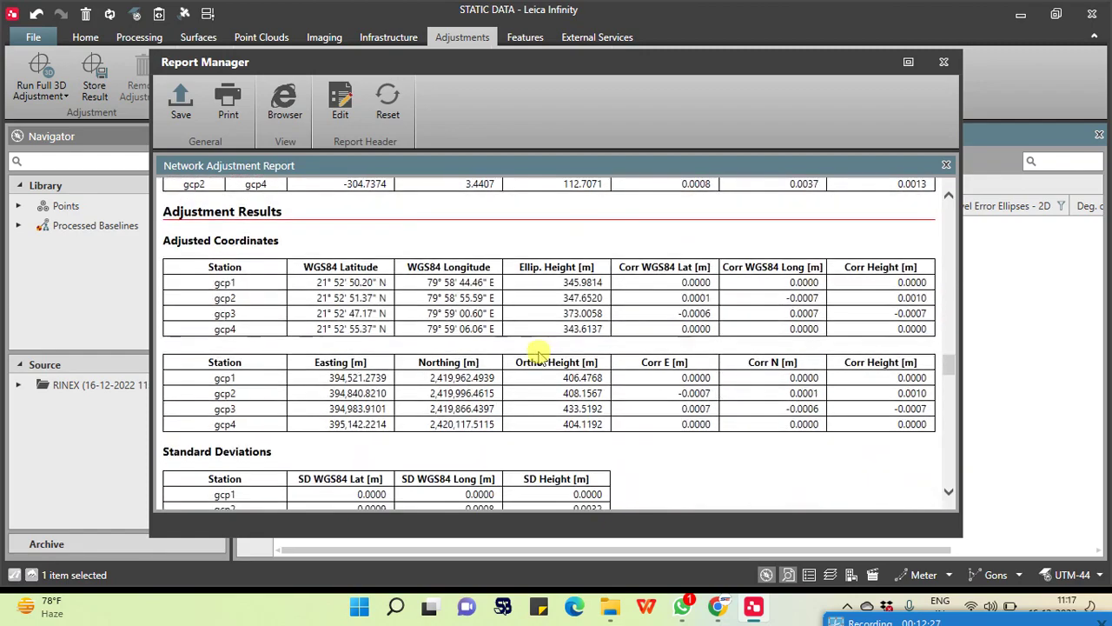
pyautogui.scroll(-10, 613, 367)
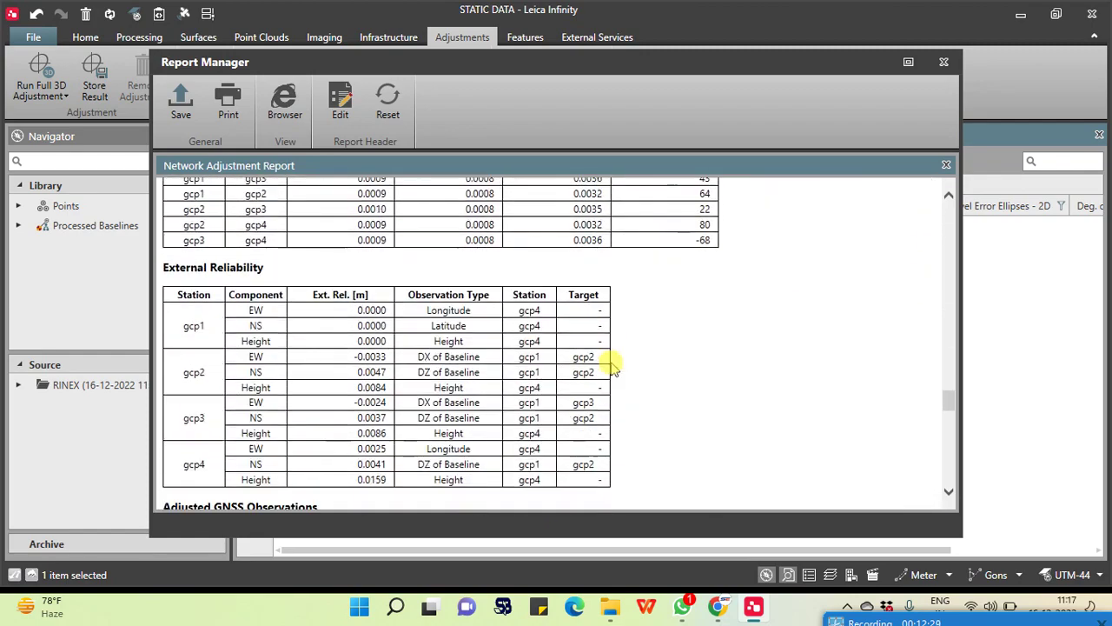
pyautogui.scroll(-10, 613, 368)
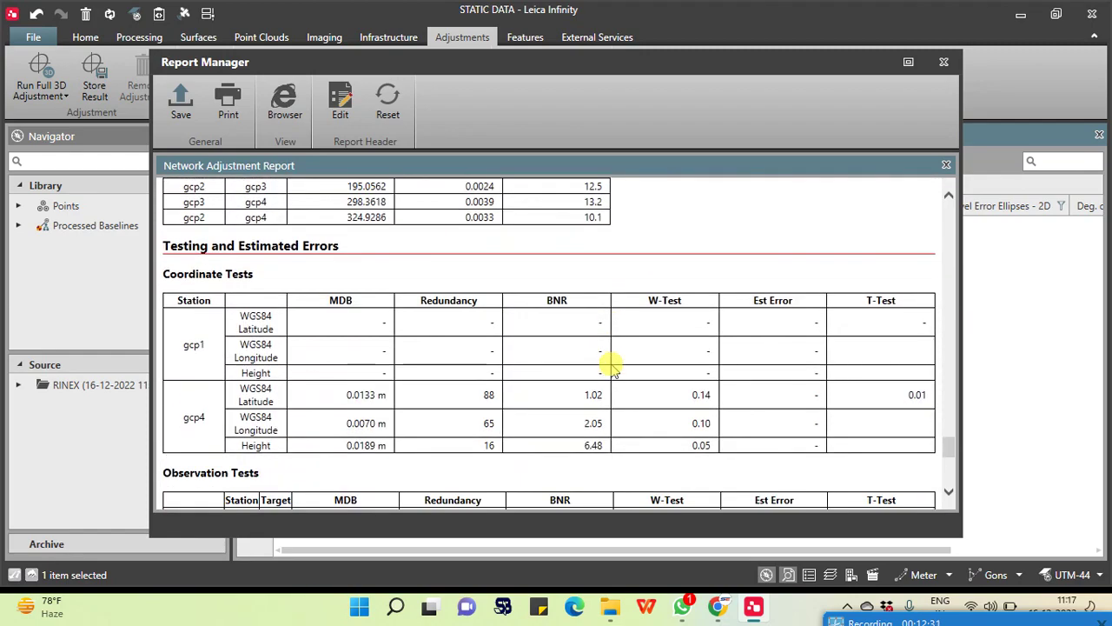
pyautogui.scroll(-6, 613, 367)
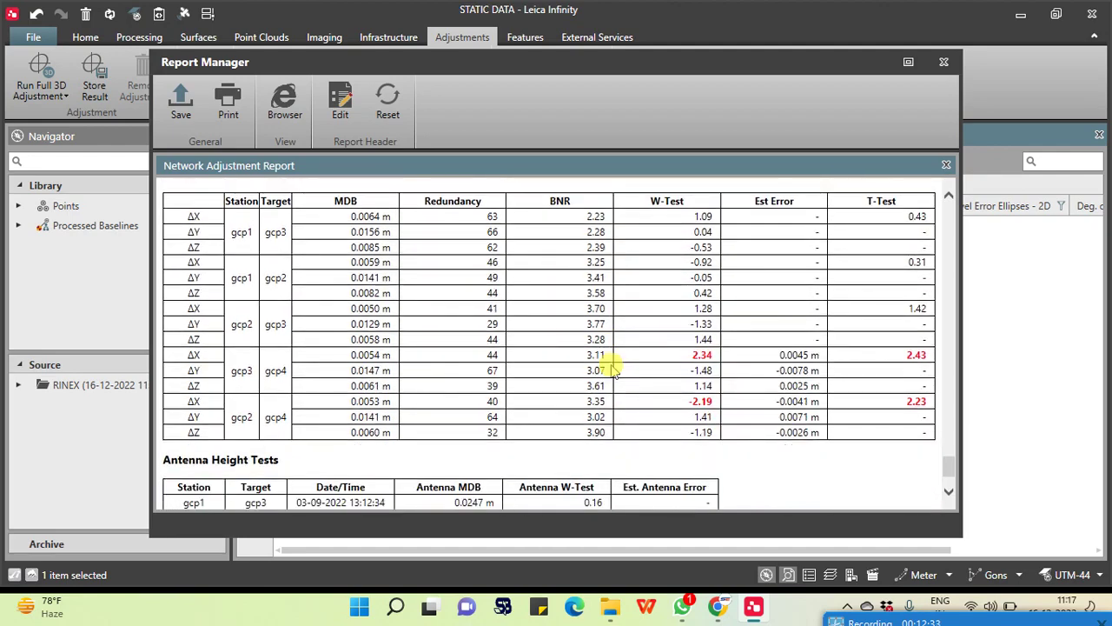
pyautogui.scroll(-1, 614, 368)
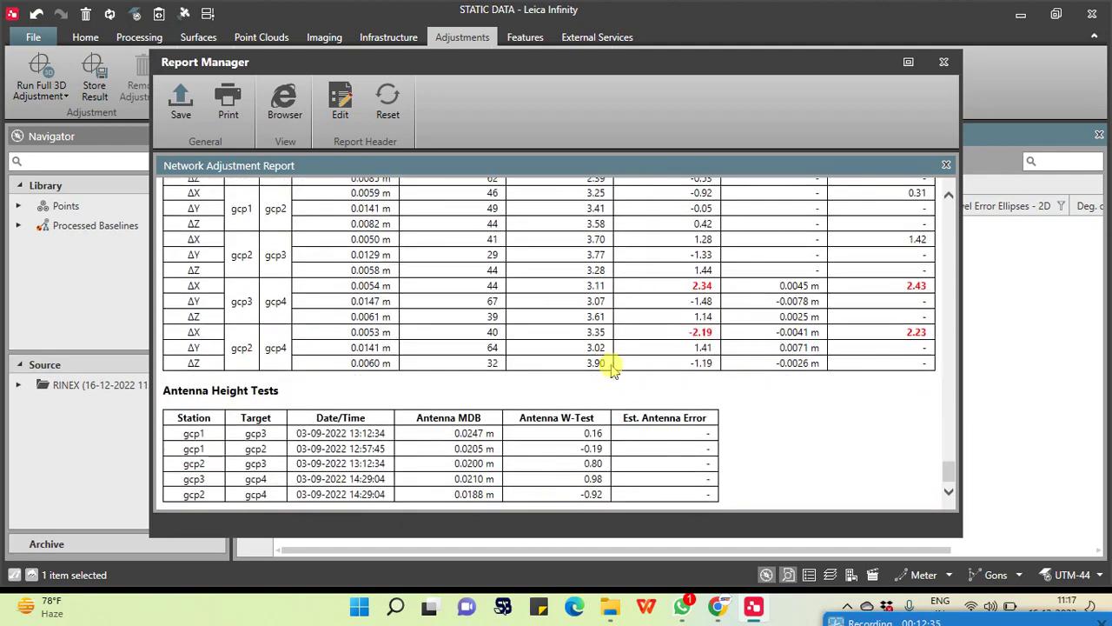
pyautogui.scroll(20, 613, 367)
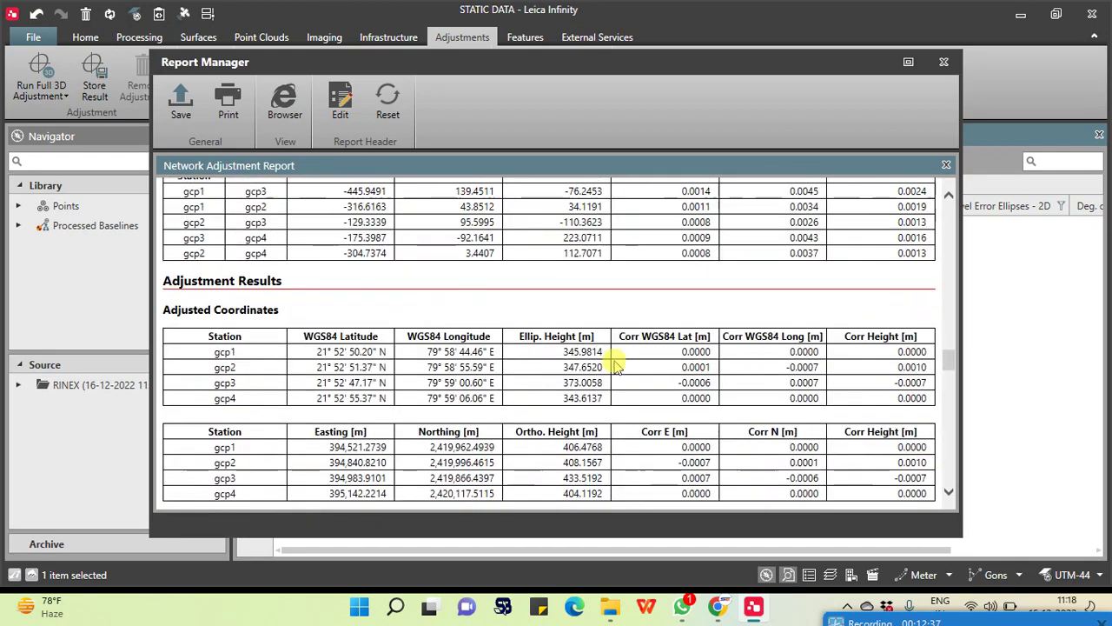
pyautogui.scroll(10, 613, 368)
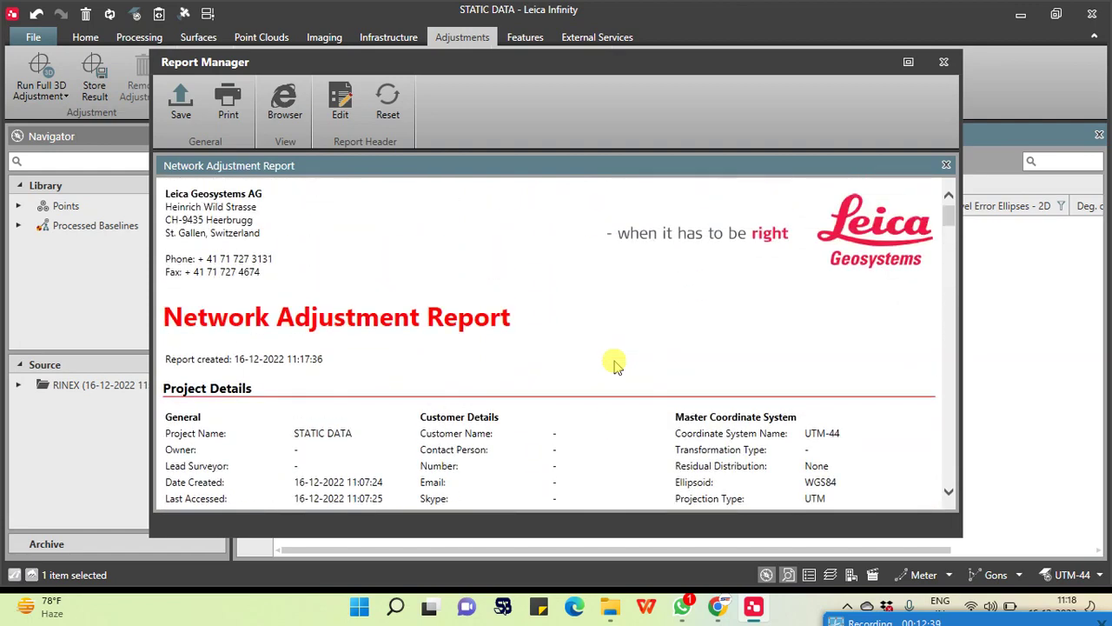
pyautogui.click(944, 62)
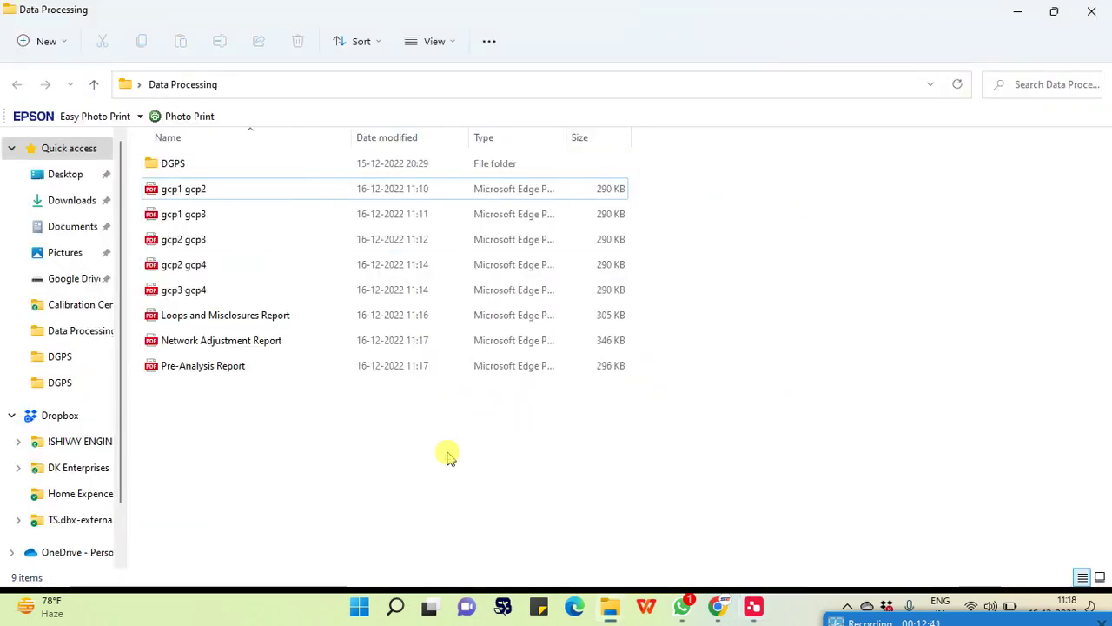
pyautogui.click(756, 609)
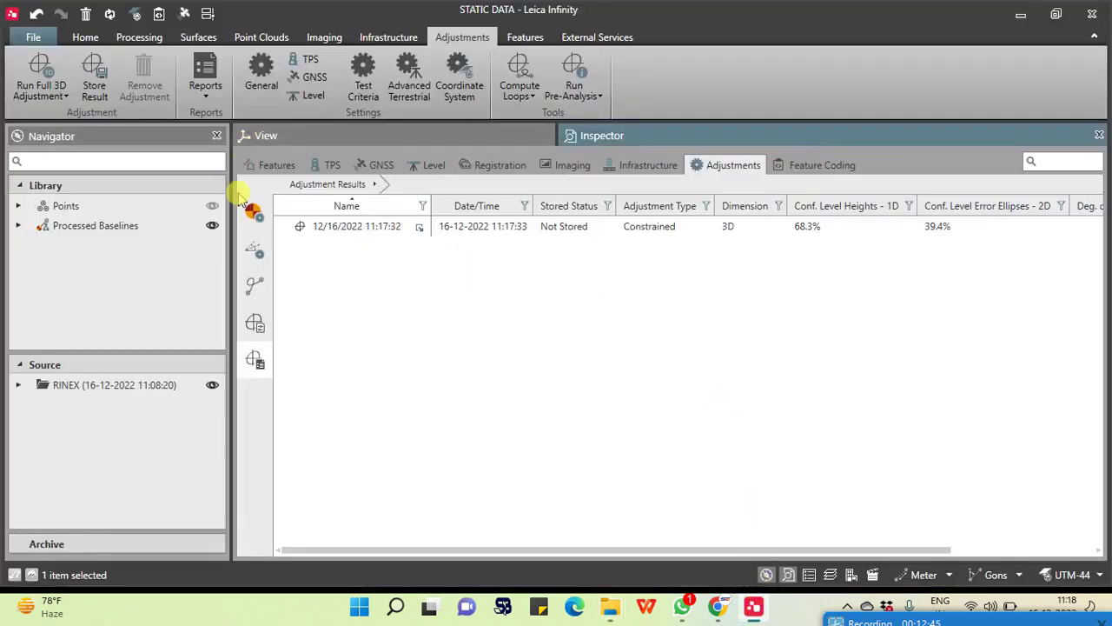
# Return to the graphical network view, generate the Points Code Report and review the point roles, coordinates and heights in its summary.
pyautogui.click(287, 137)
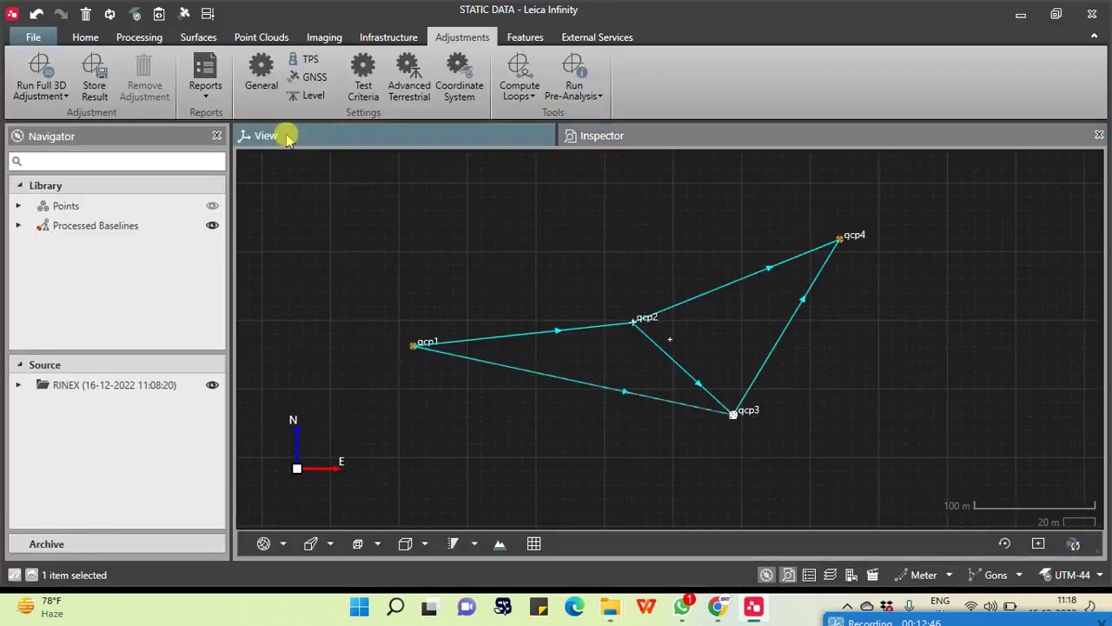
pyautogui.click(82, 39)
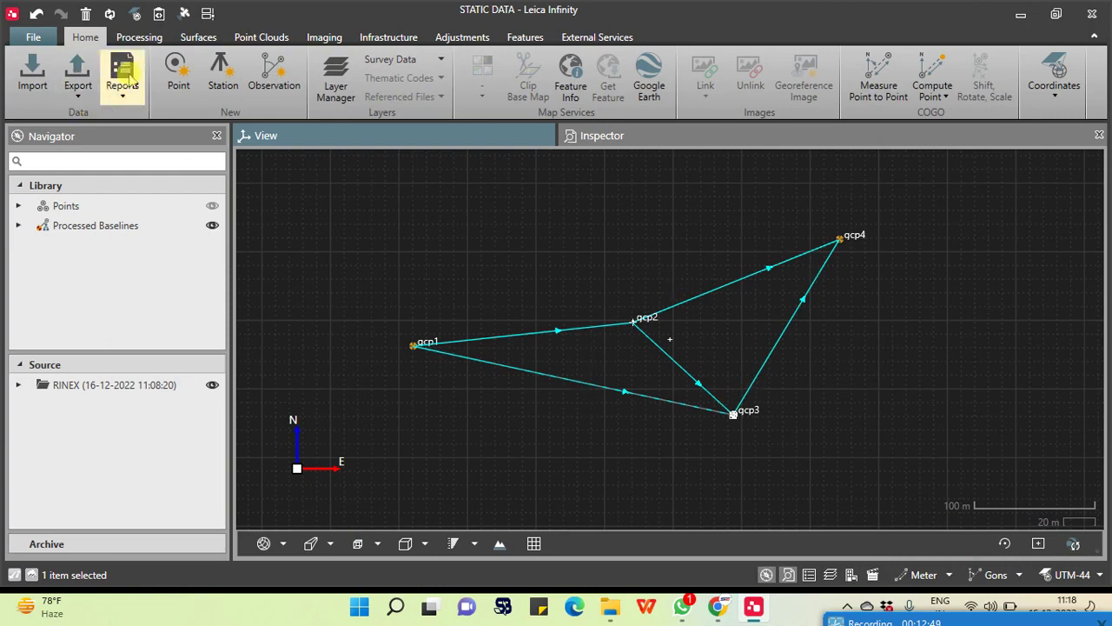
pyautogui.click(126, 76)
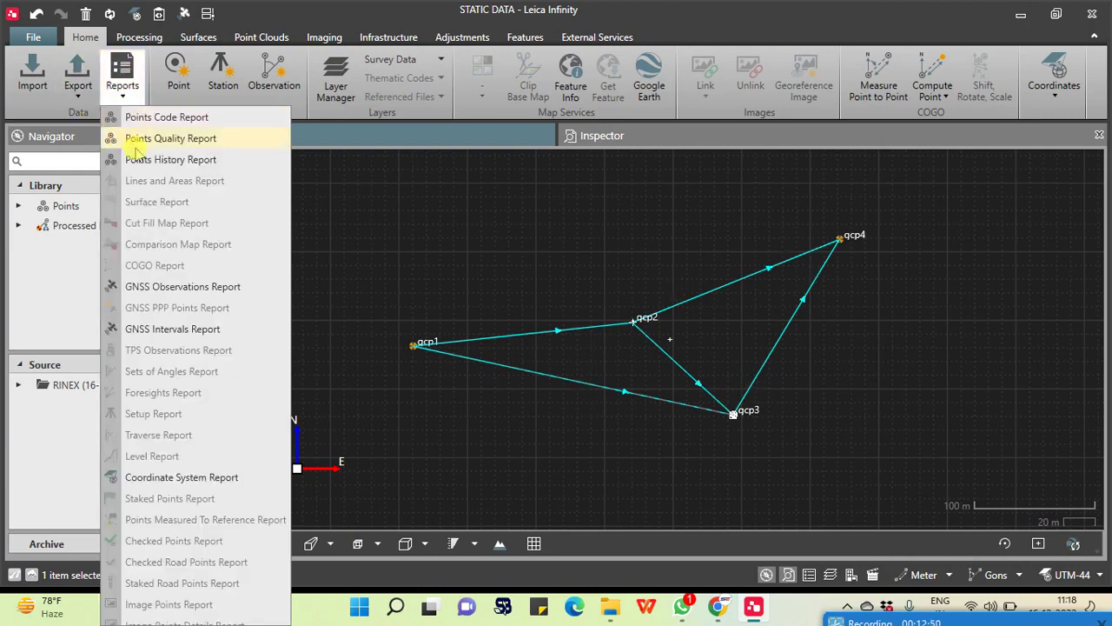
pyautogui.click(204, 123)
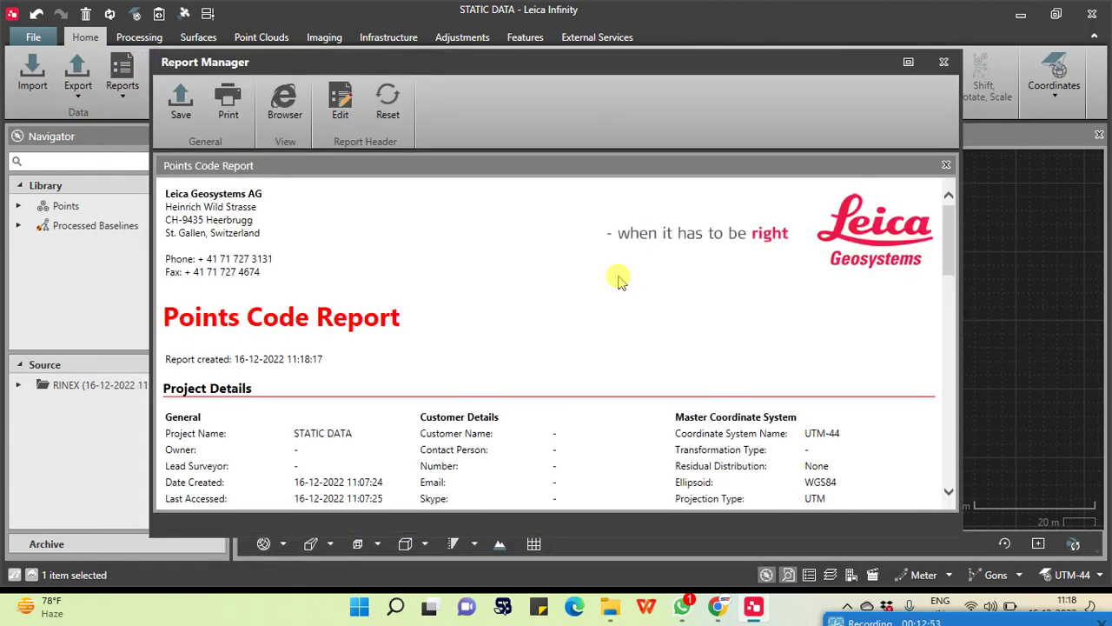
pyautogui.scroll(-10, 720, 372)
pyautogui.scroll(5, 730, 397)
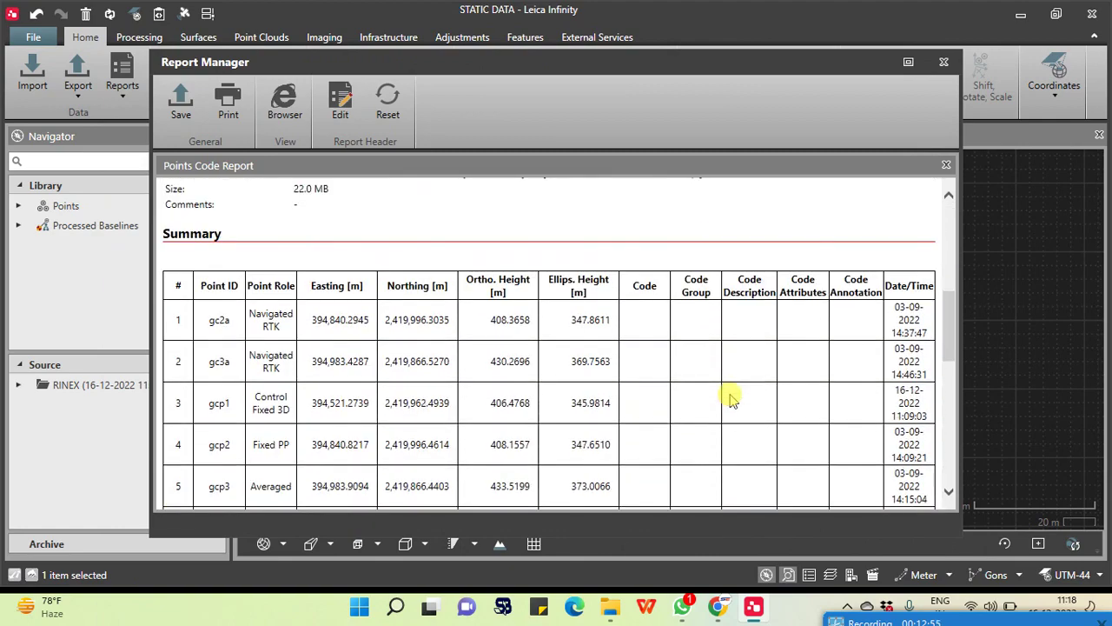
pyautogui.scroll(-10, 641, 330)
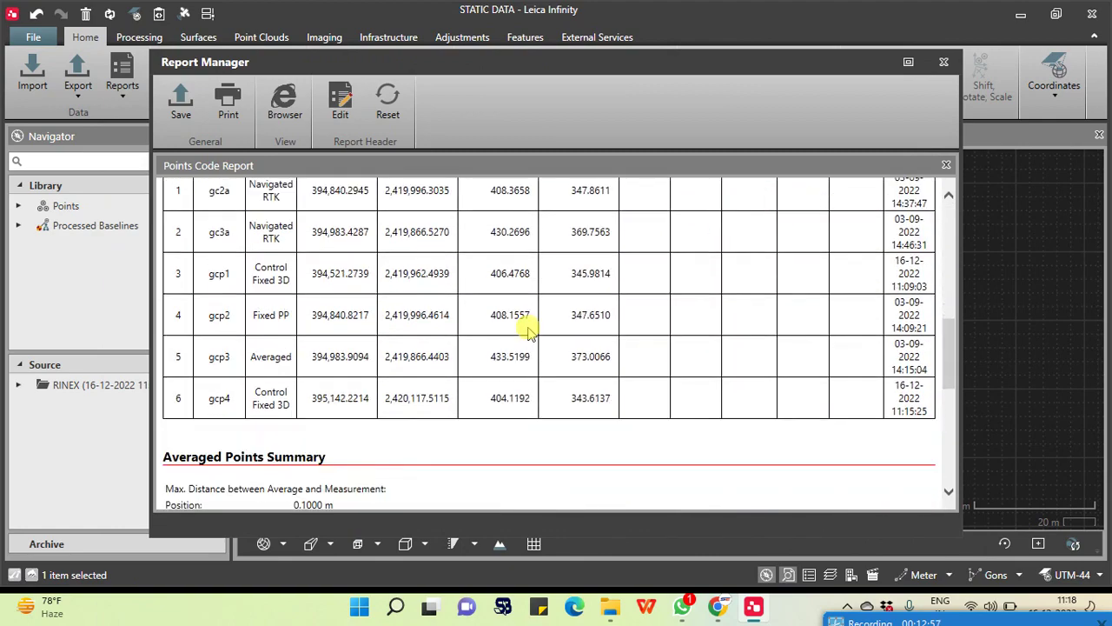
pyautogui.scroll(15, 564, 358)
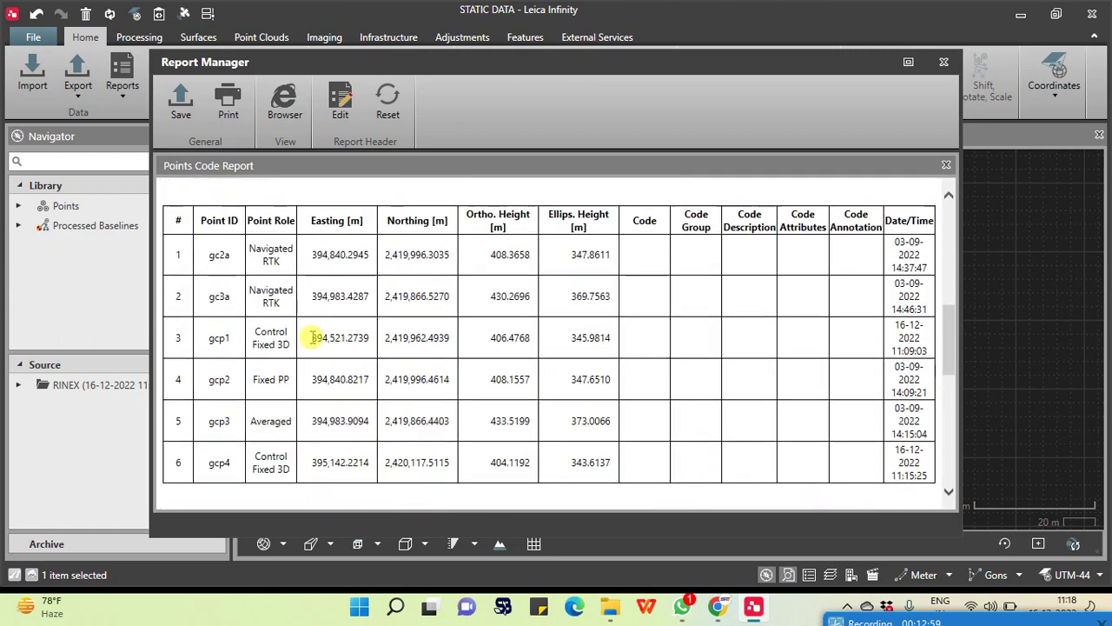
# Save the points code report through Microsoft Print to PDF as "Points Code Report", reusing its title as file name, and close it.
pyautogui.moveTo(408, 319); pyautogui.dragTo(165, 317)
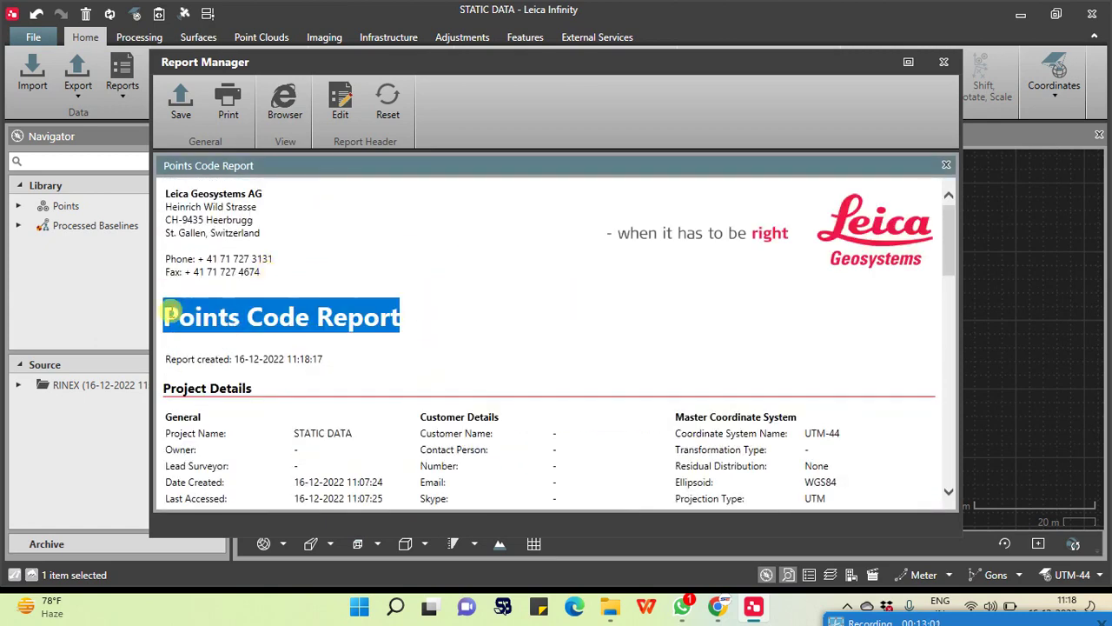
pyautogui.click(467, 255)
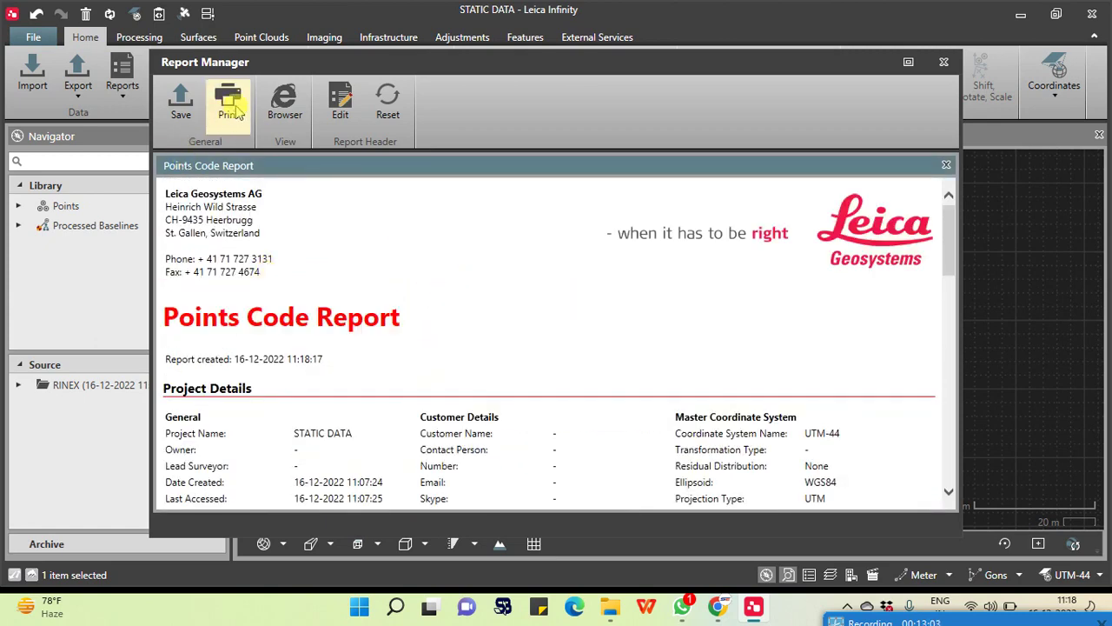
pyautogui.click(228, 100)
pyautogui.click(369, 391)
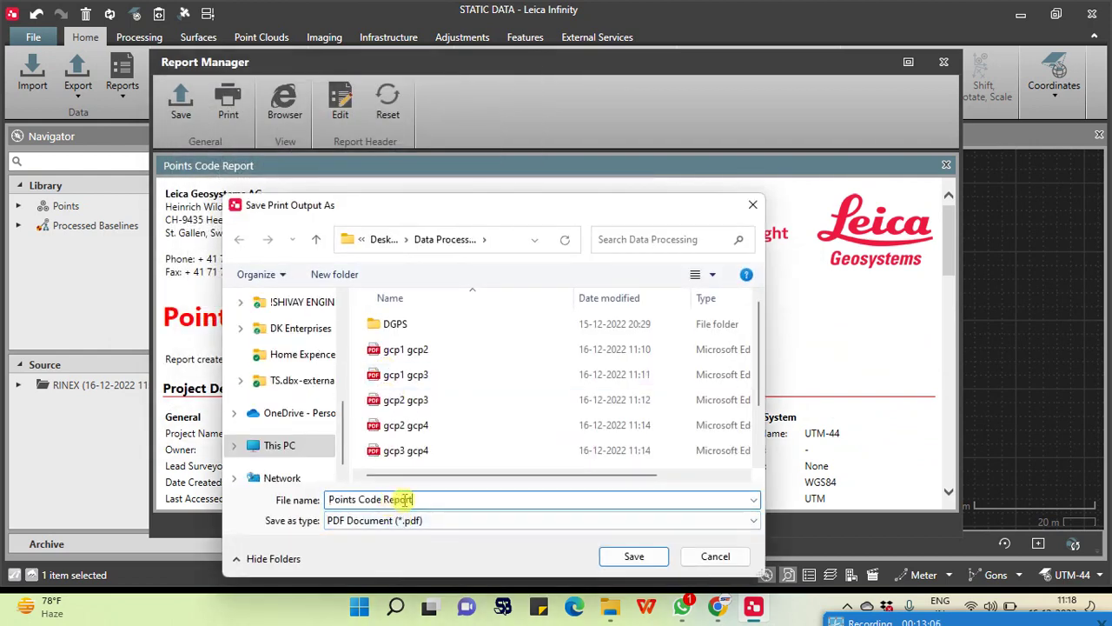
pyautogui.click(613, 557)
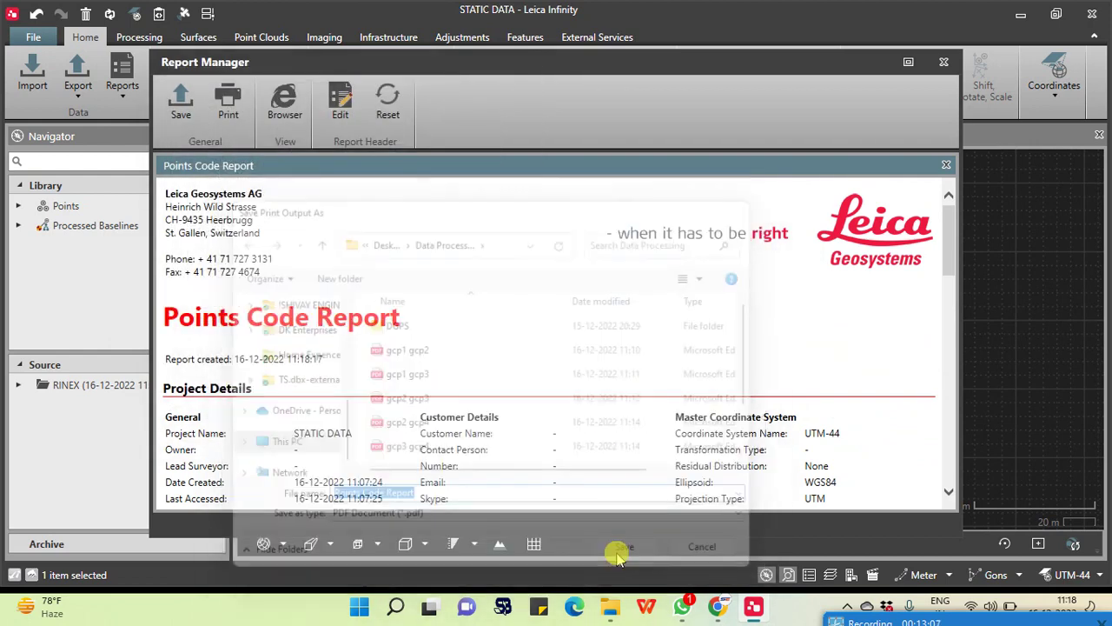
pyautogui.click(943, 66)
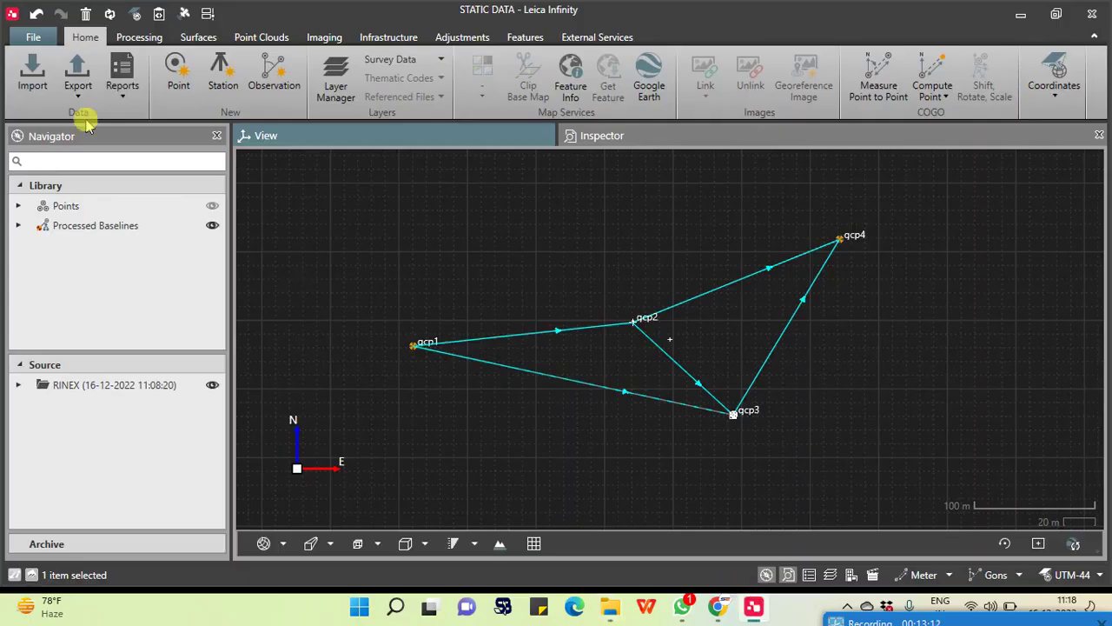
# Generate the Points Quality Report and review the coordinate quality values and the averaged points summary for gcp3 and gcp4.
pyautogui.click(122, 76)
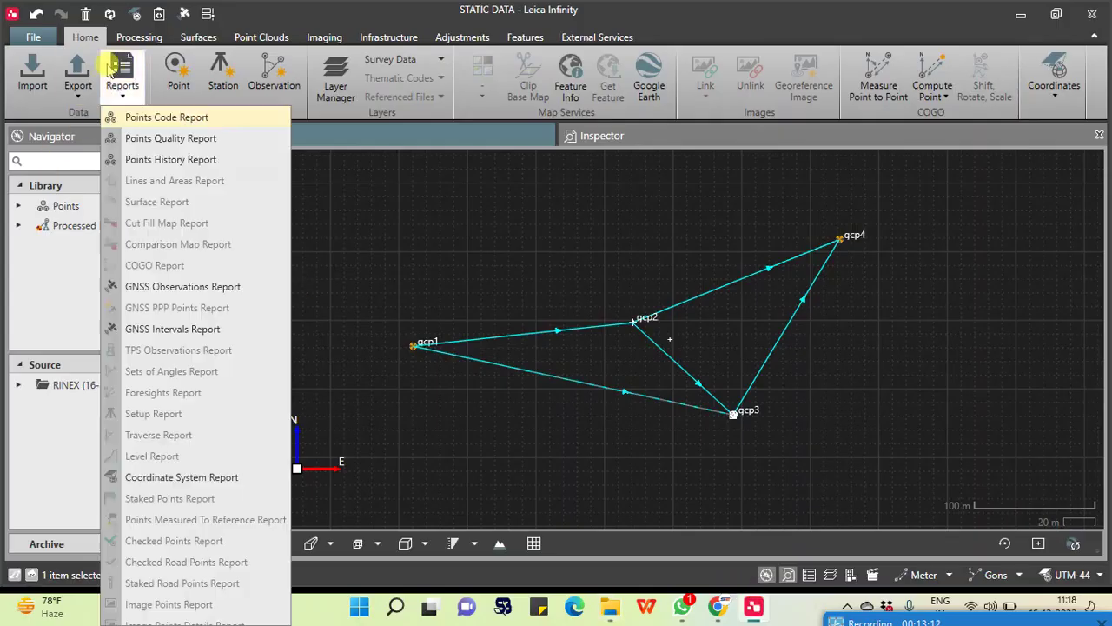
pyautogui.click(172, 138)
pyautogui.scroll(-10, 486, 303)
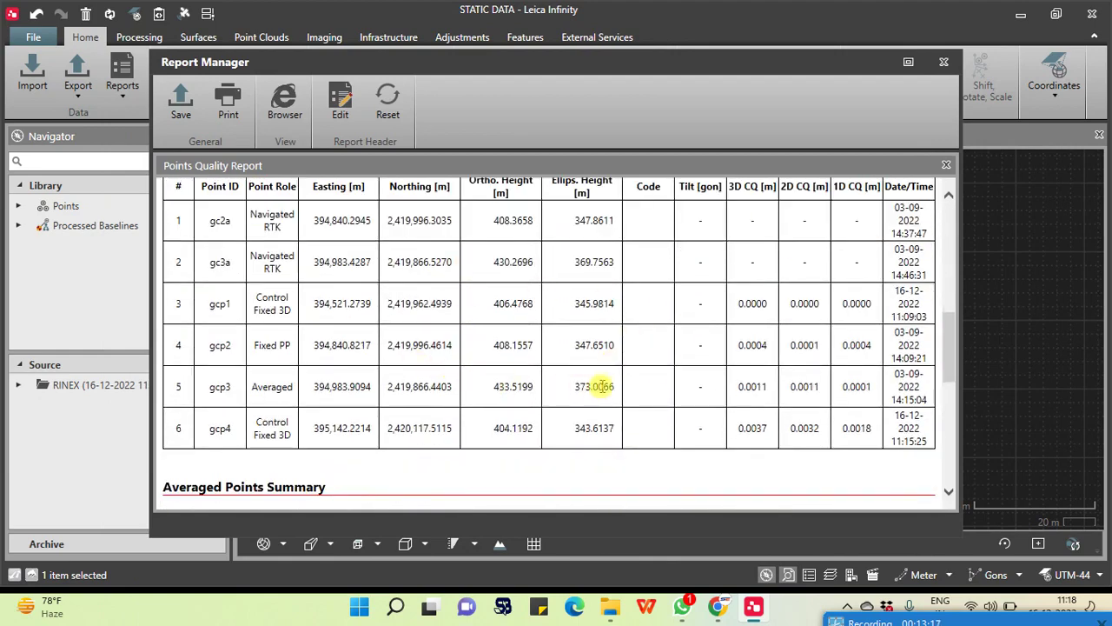
pyautogui.scroll(1, 639, 395)
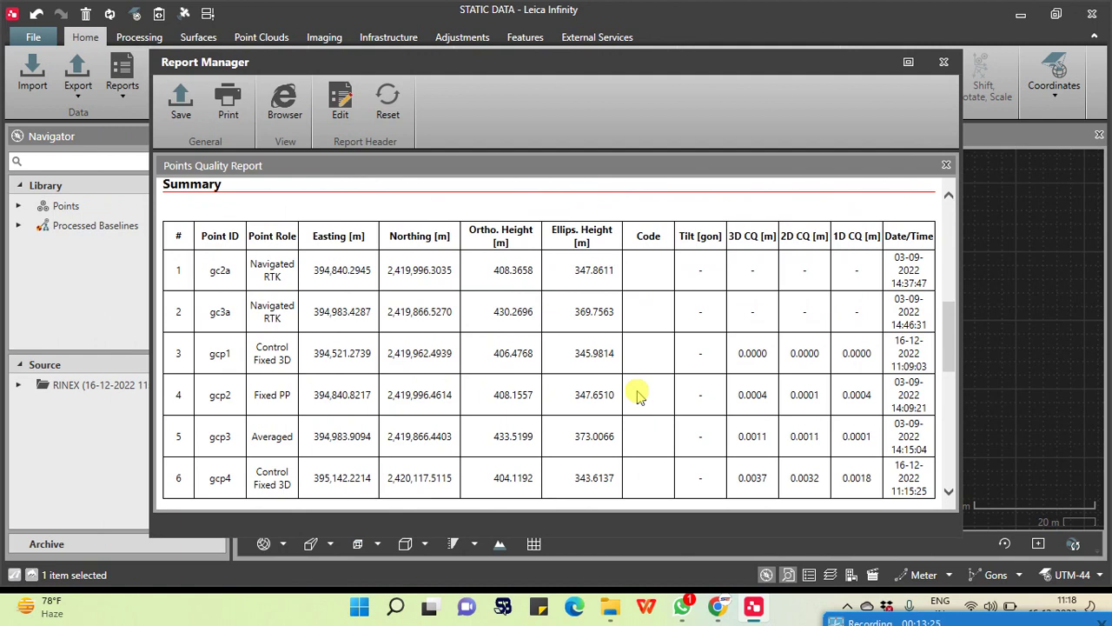
pyautogui.scroll(-3, 638, 395)
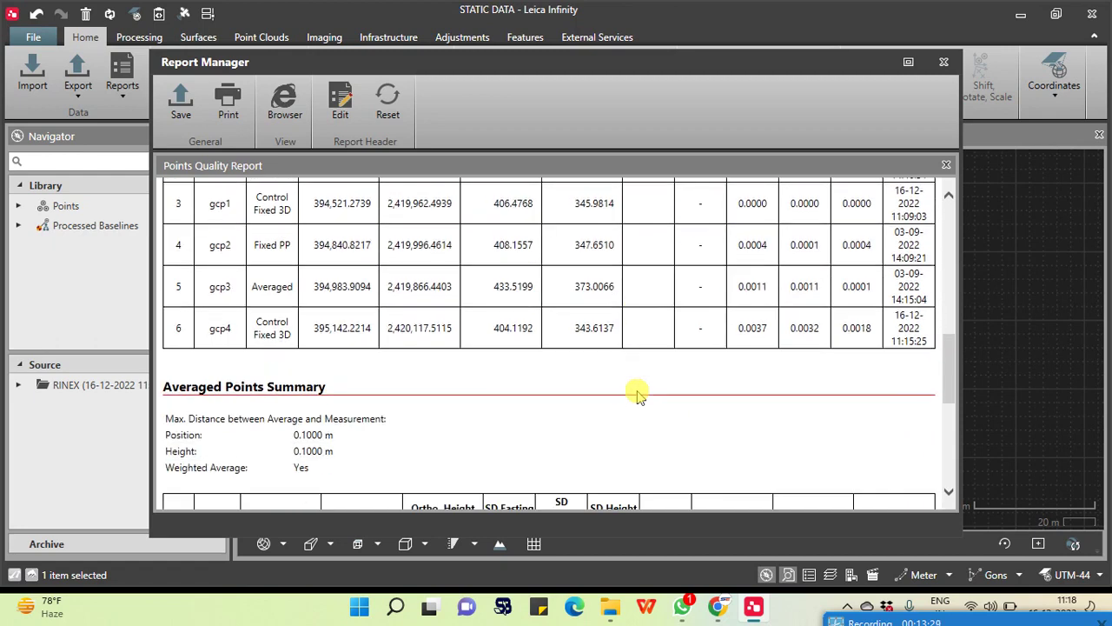
pyautogui.scroll(-3, 422, 351)
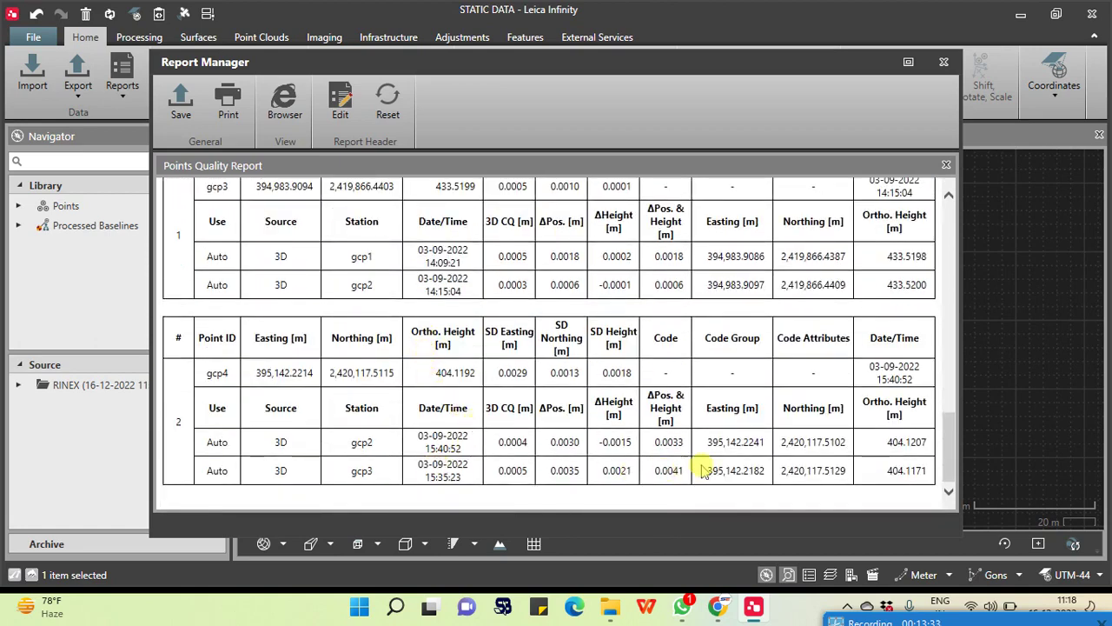
pyautogui.scroll(20, 596, 449)
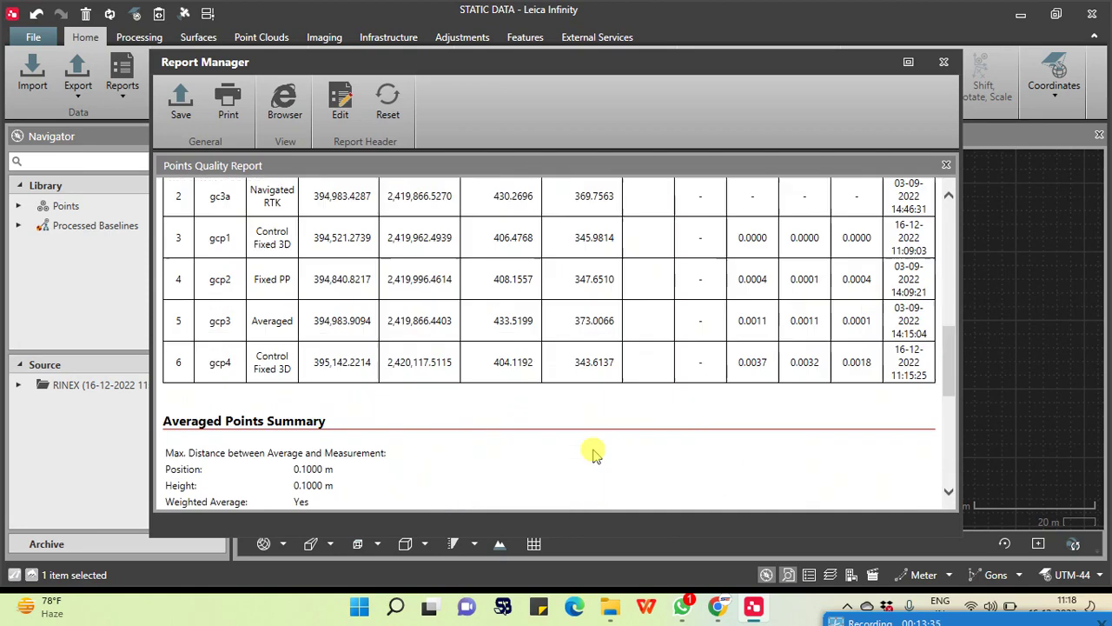
# Save the quality report through Microsoft Print to PDF as "Points Quality Report", reusing its title, and check the file in the Data Processing folder.
pyautogui.moveTo(408, 323); pyautogui.dragTo(165, 325)
pyautogui.hotkey('ctrl', 'c')
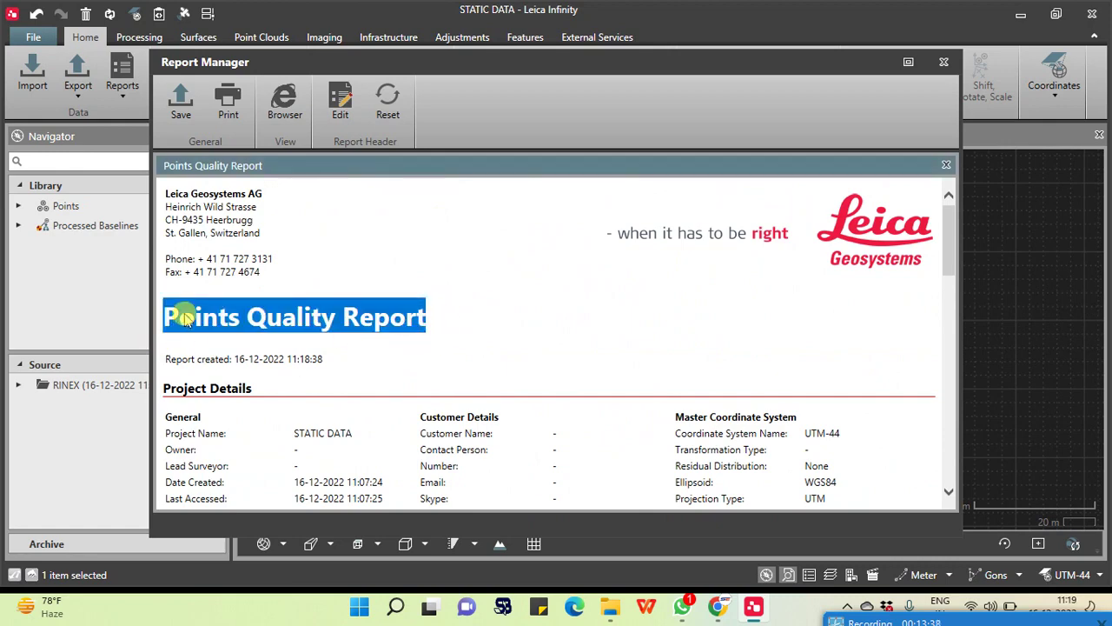
pyautogui.click(227, 103)
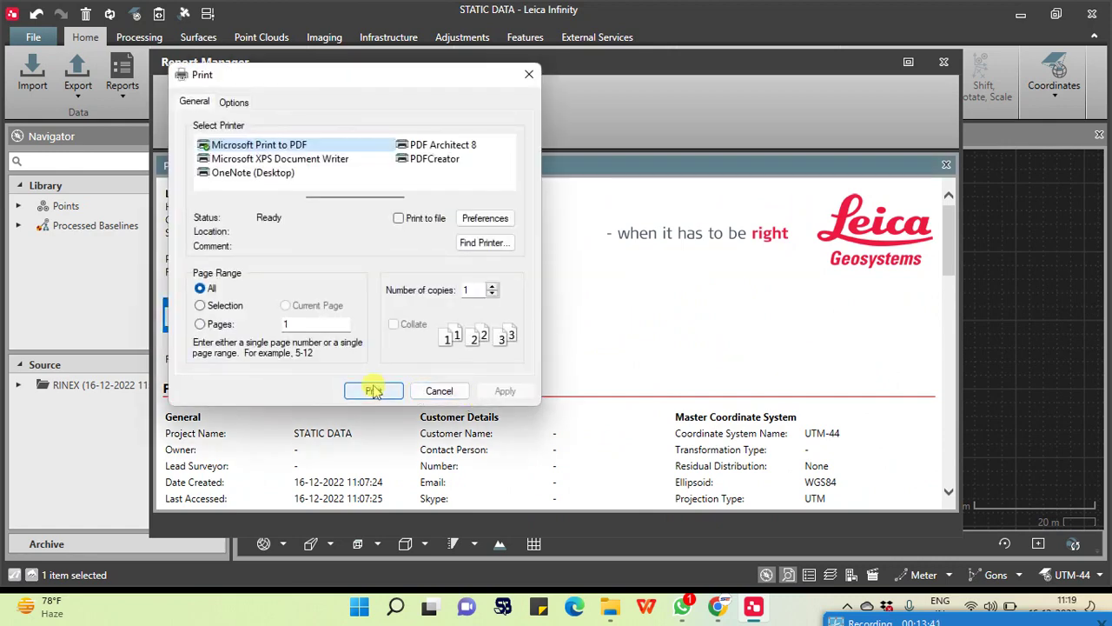
pyautogui.click(370, 387)
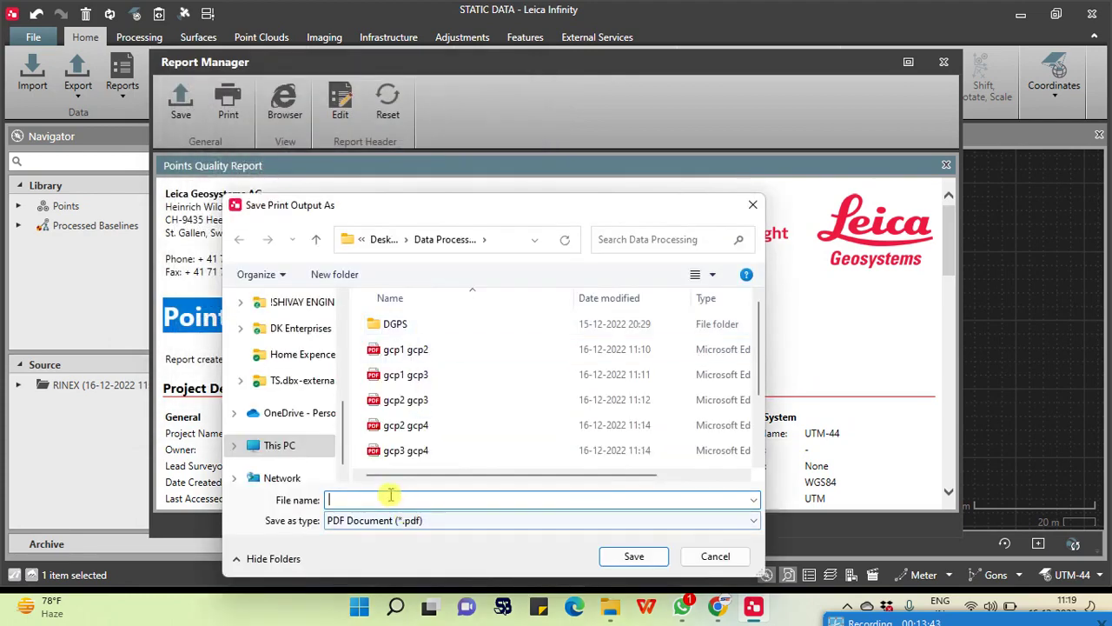
pyautogui.hotkey('ctrl', 'v')
pyautogui.click(633, 556)
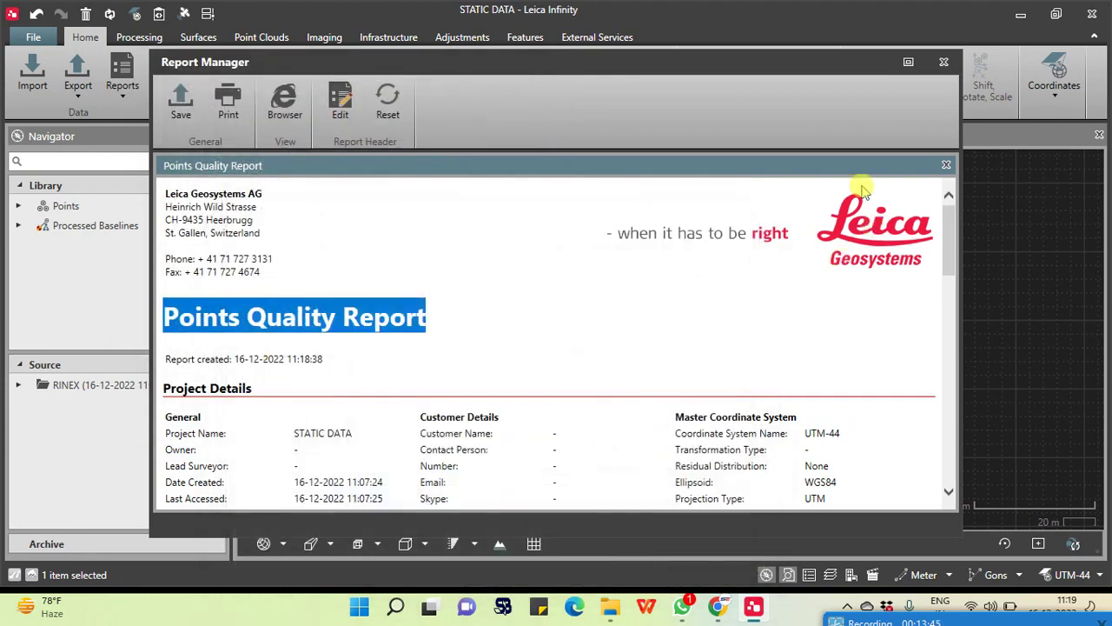
pyautogui.hotkey('alt', 'Tab')
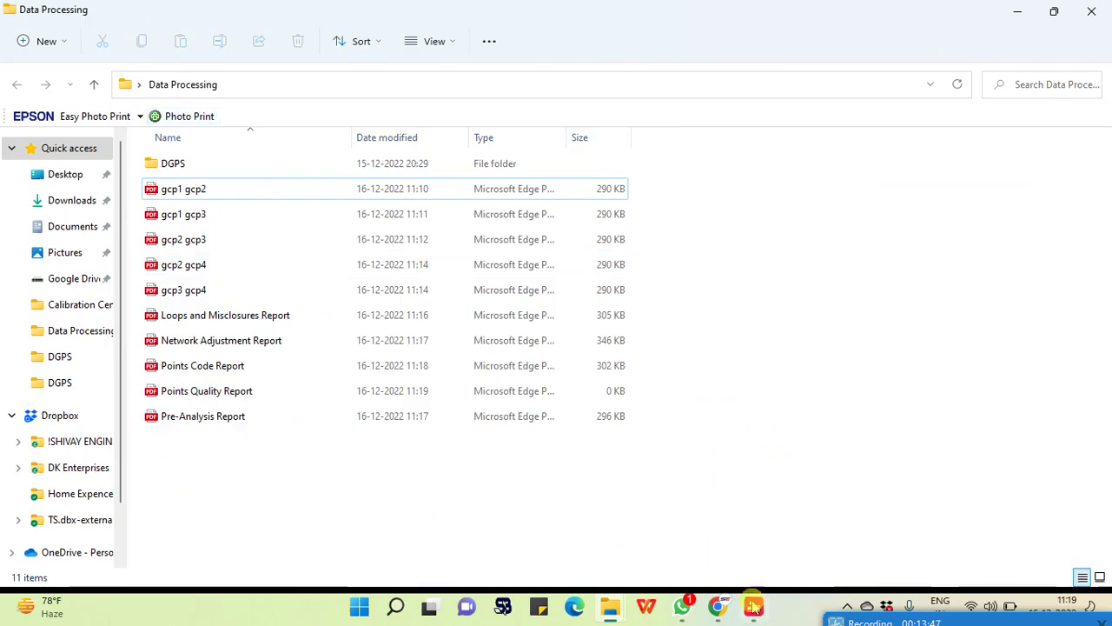
pyautogui.click(754, 607)
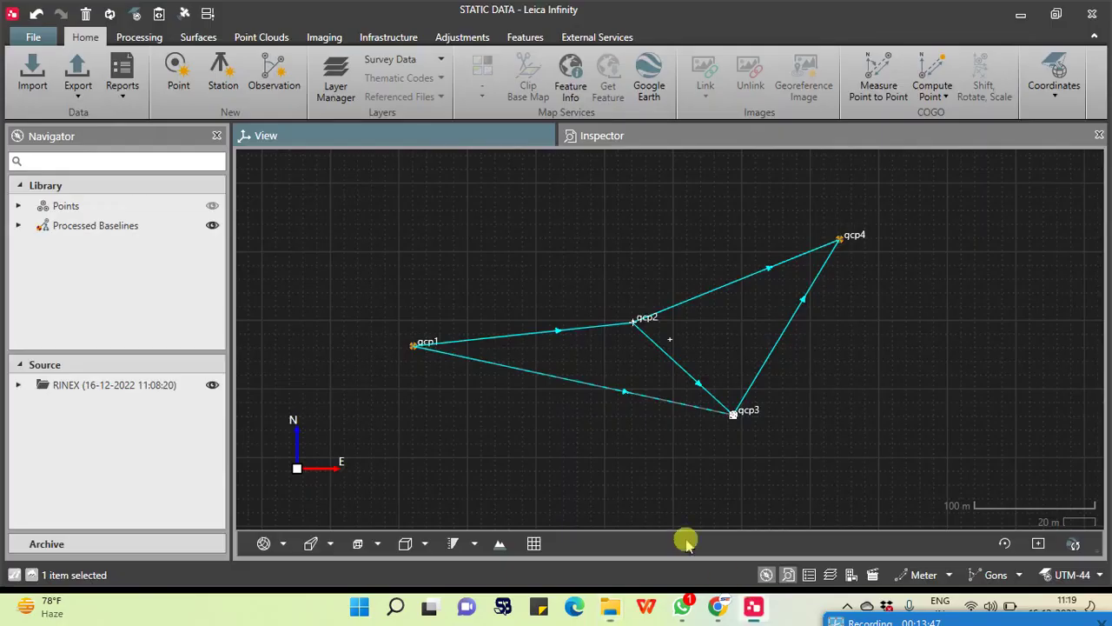
# Generate the Points History Report, review its averaged points and the point roles in its summary, and close it.
pyautogui.click(121, 82)
pyautogui.click(193, 161)
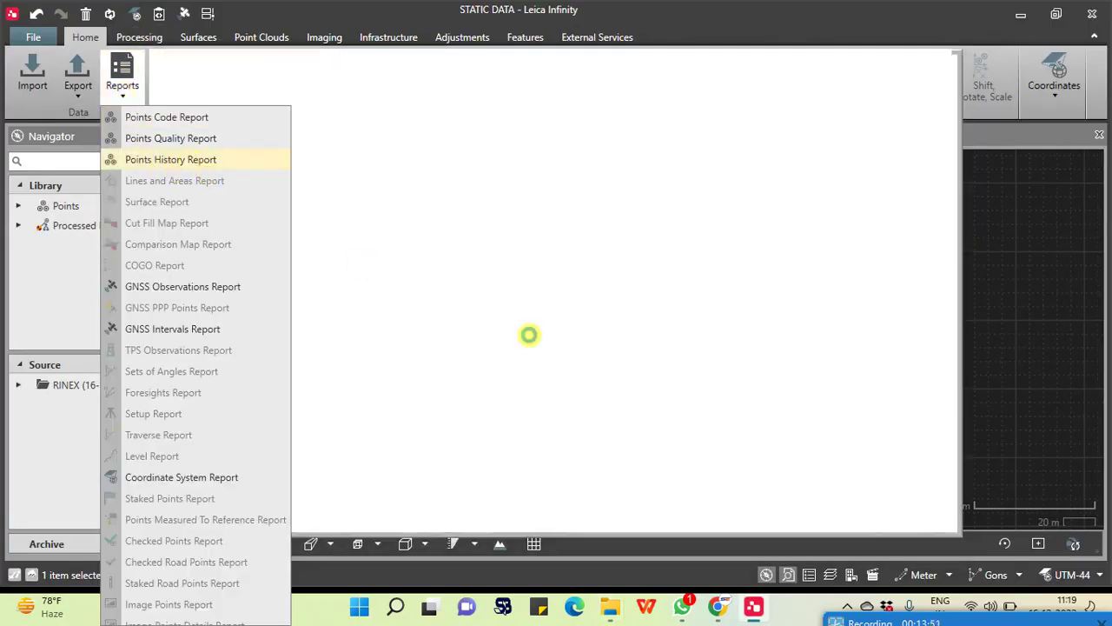
pyautogui.scroll(-10, 446, 390)
pyautogui.scroll(-10, 444, 386)
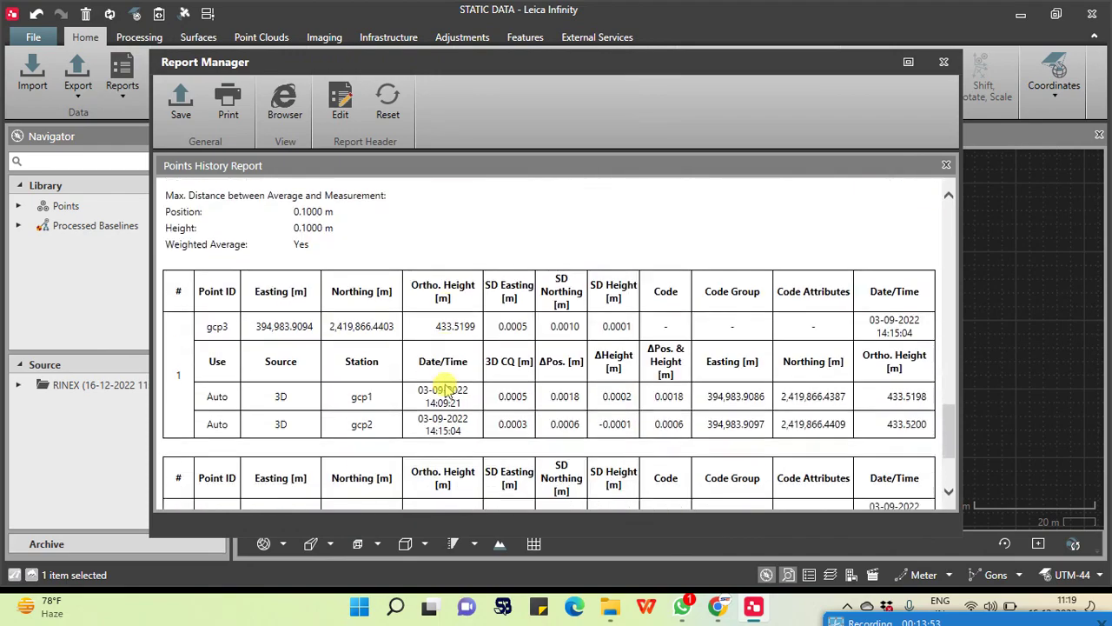
pyautogui.scroll(5, 322, 396)
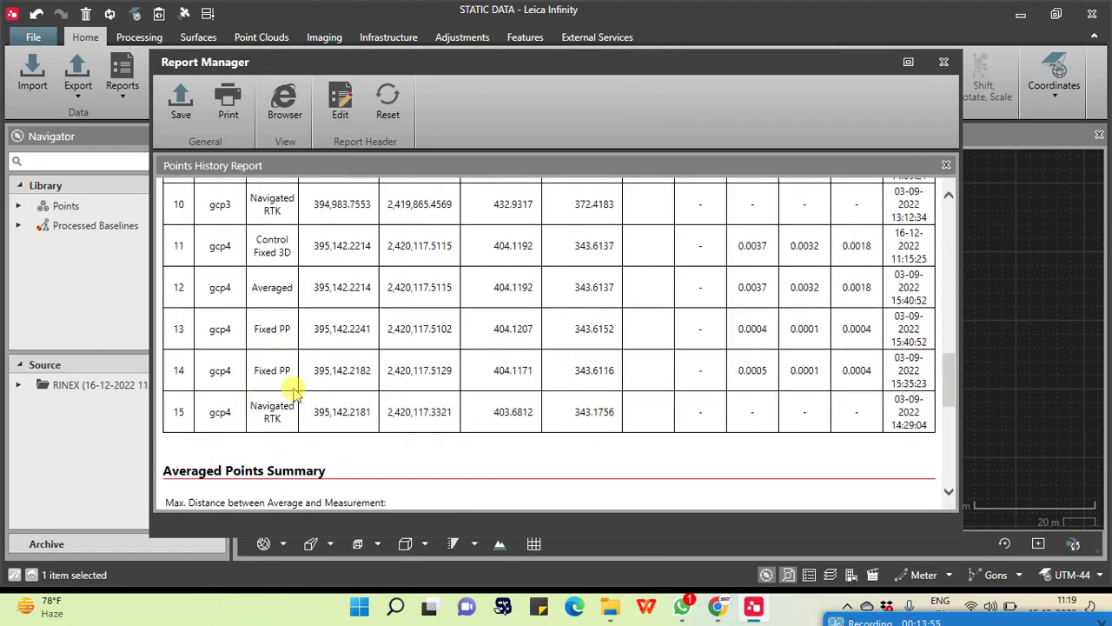
pyautogui.scroll(6, 294, 393)
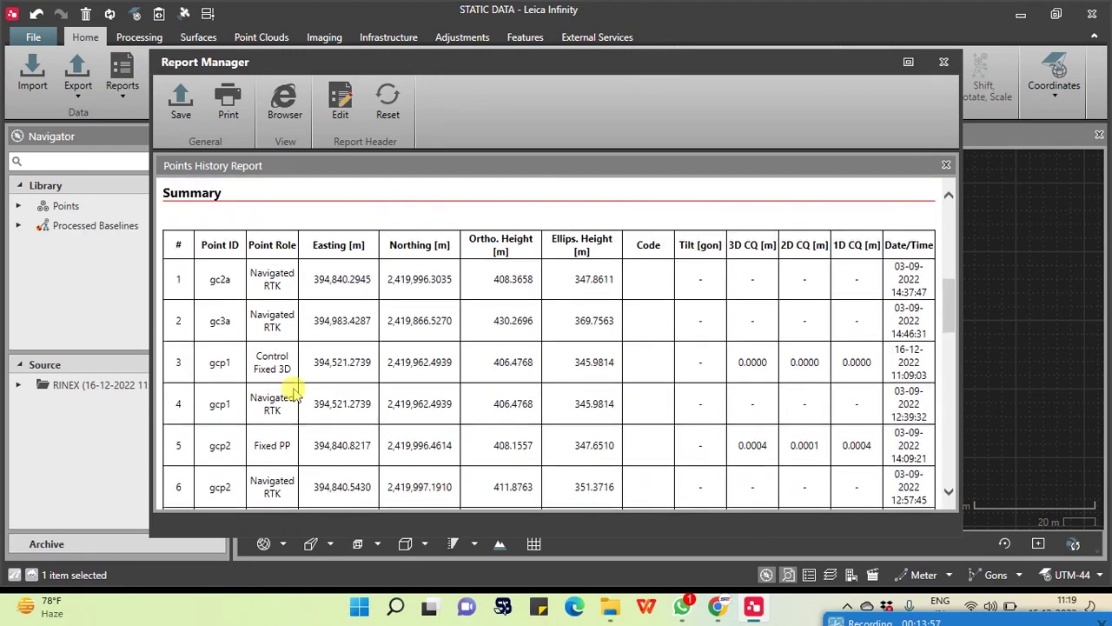
pyautogui.scroll(3, 294, 392)
pyautogui.scroll(-3, 261, 335)
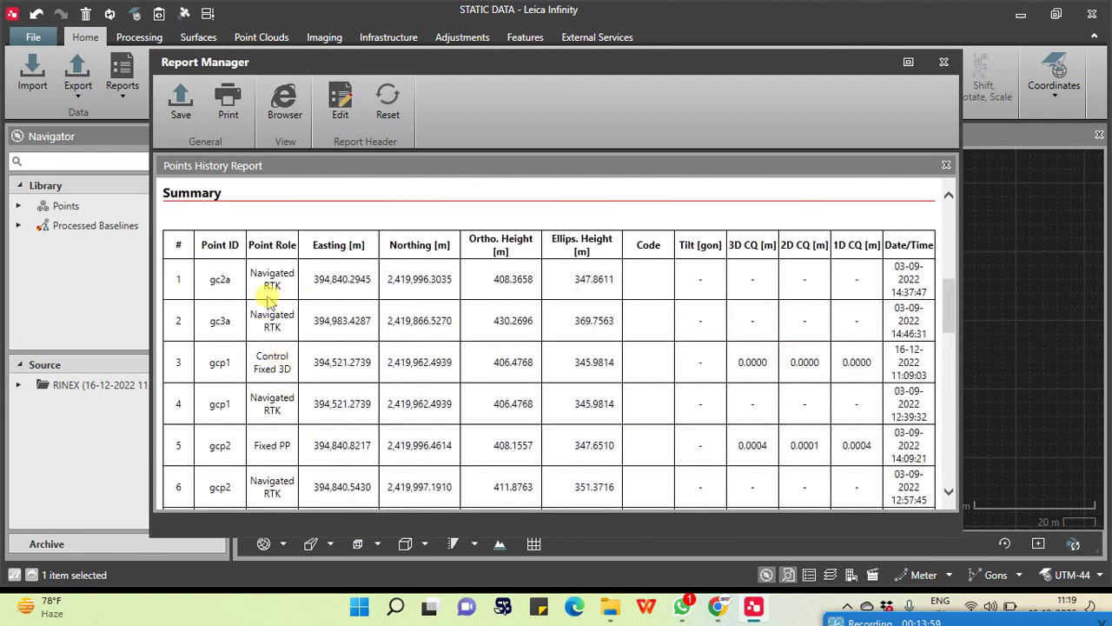
pyautogui.moveTo(178, 276); pyautogui.dragTo(912, 280)
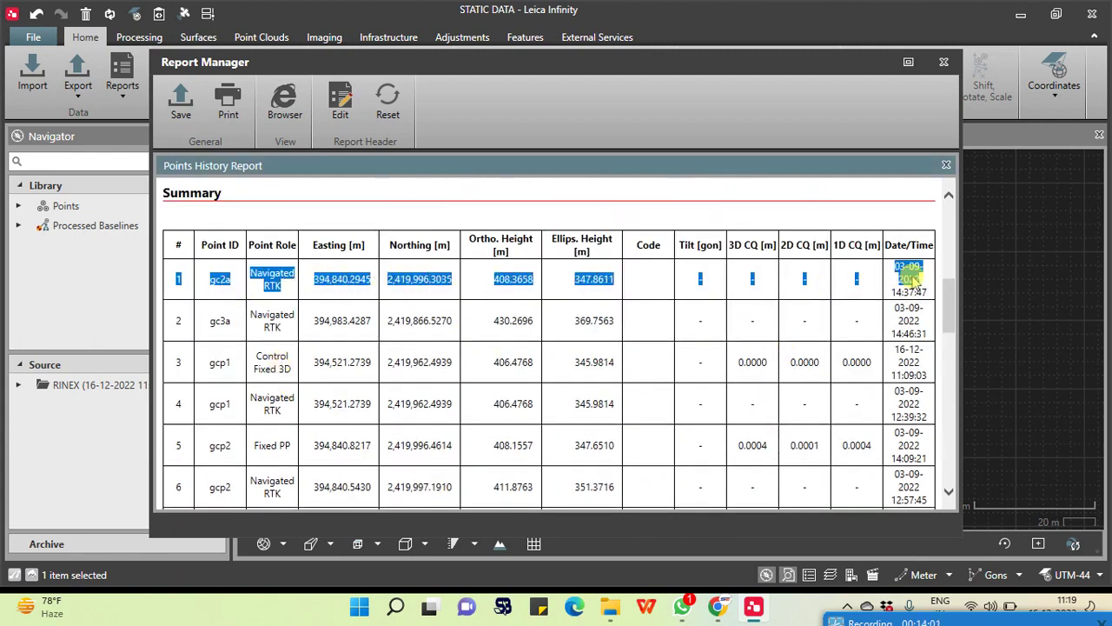
pyautogui.click(945, 65)
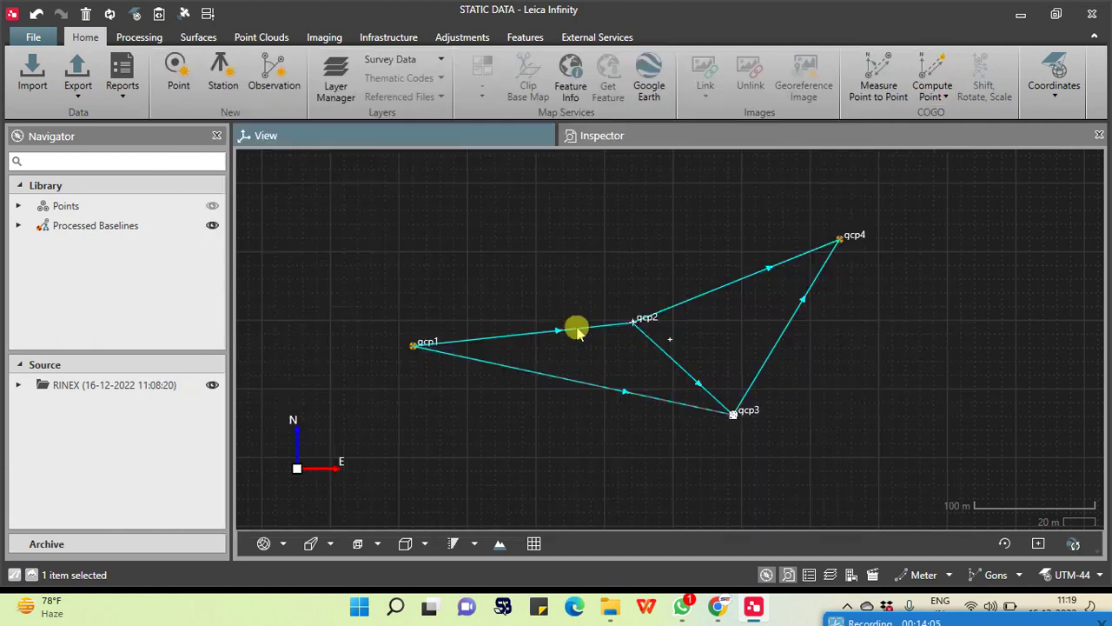
# Delete the Navigated RTK points gc2a and gc3a from the points list in the Inspector's features, accepting the deletion warnings.
pyautogui.click(569, 134)
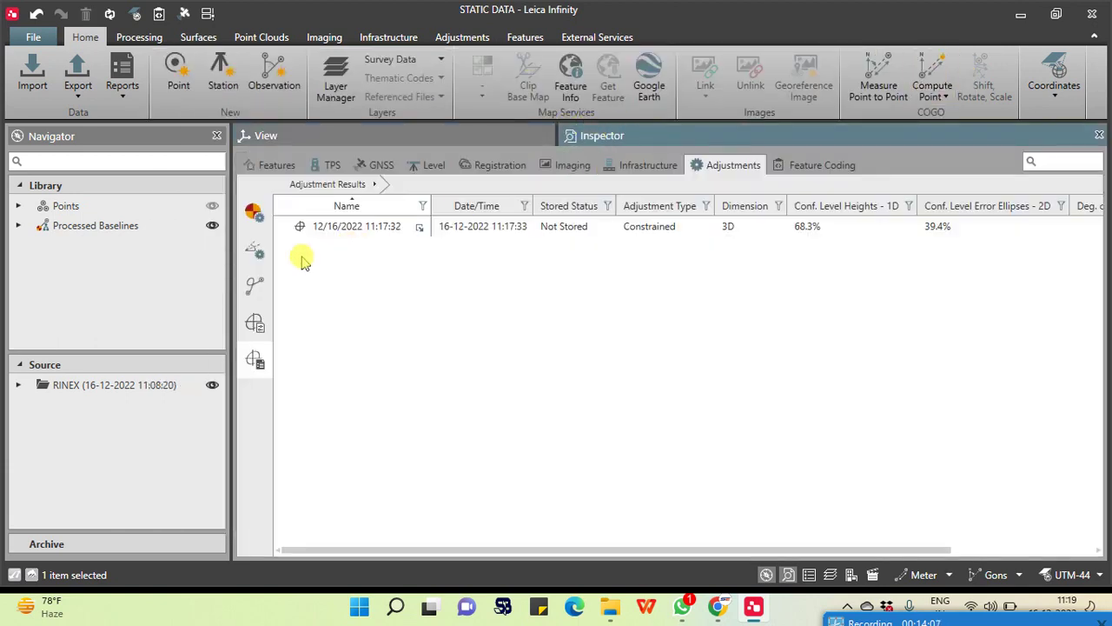
pyautogui.click(271, 167)
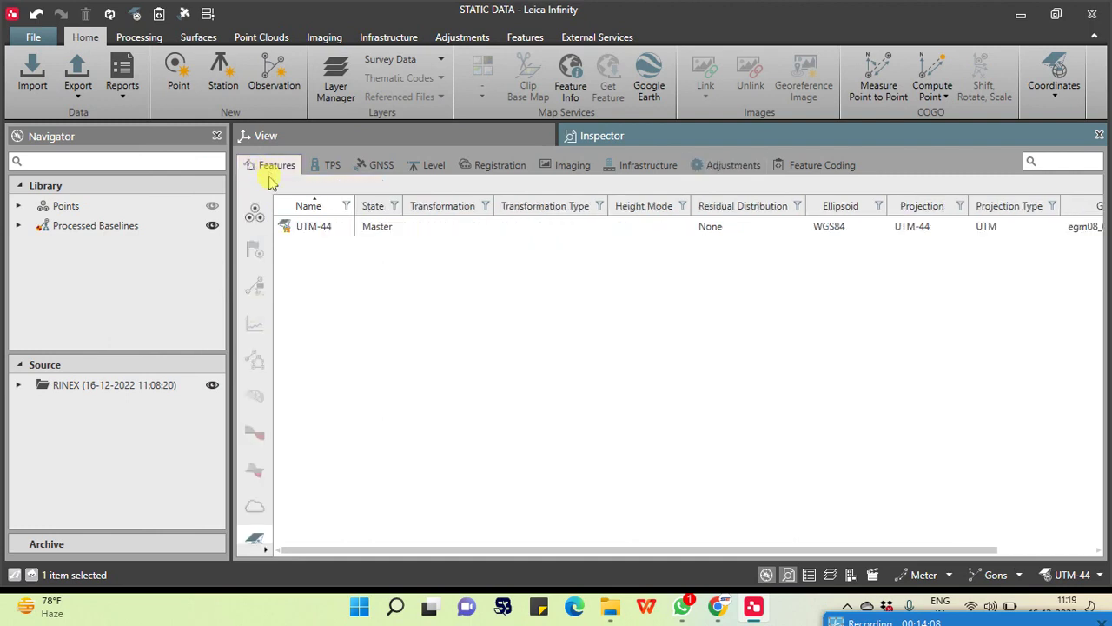
pyautogui.click(255, 249)
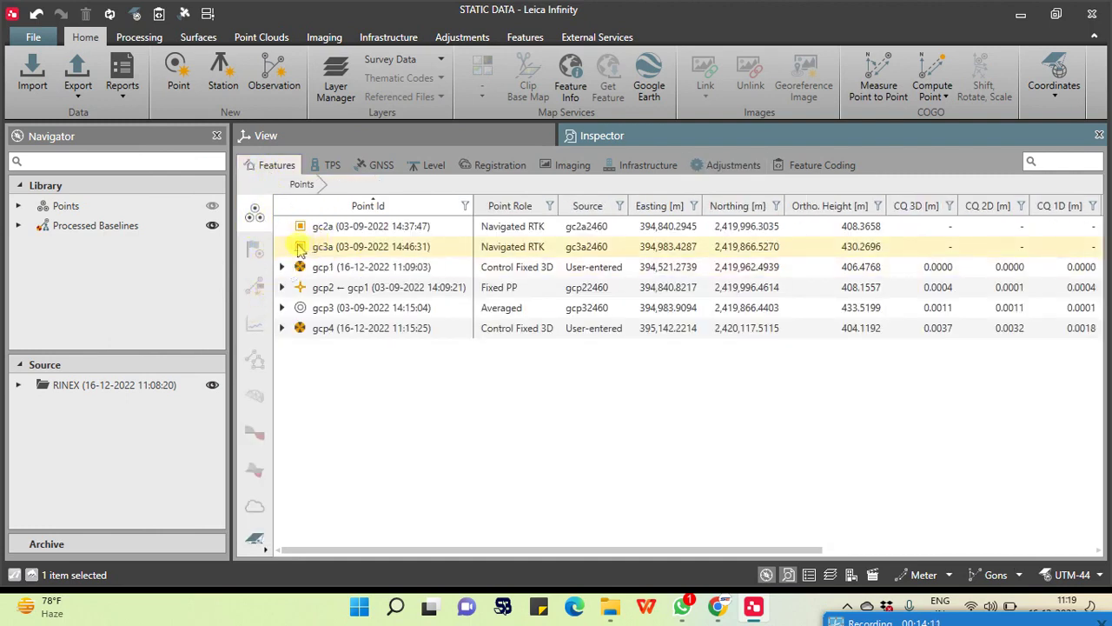
pyautogui.click(360, 228)
pyautogui.rightClick(364, 227)
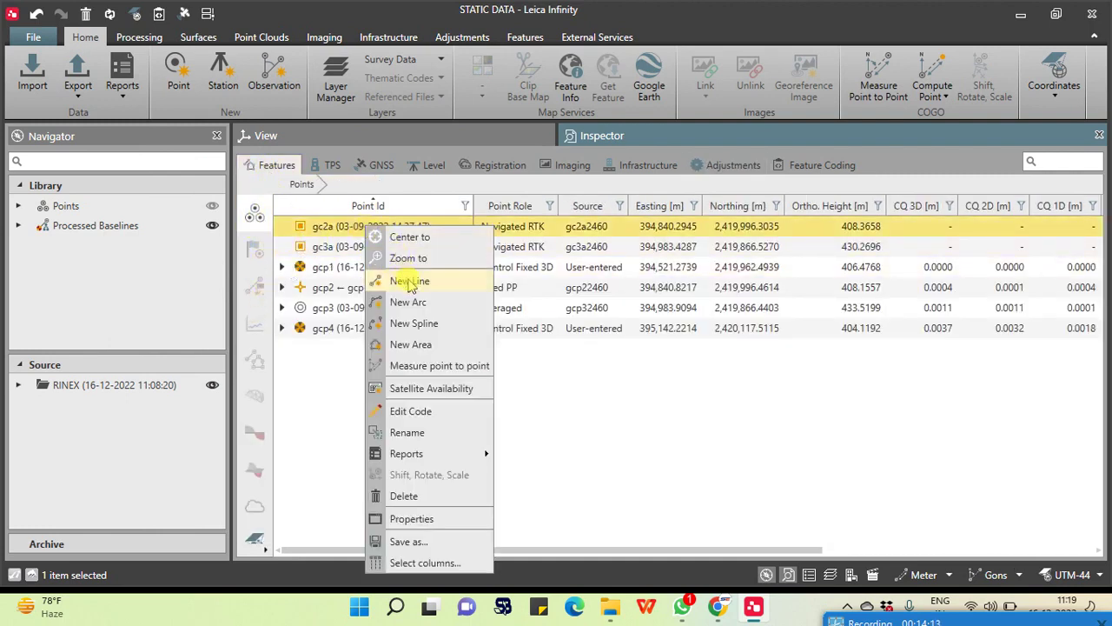
pyautogui.click(412, 496)
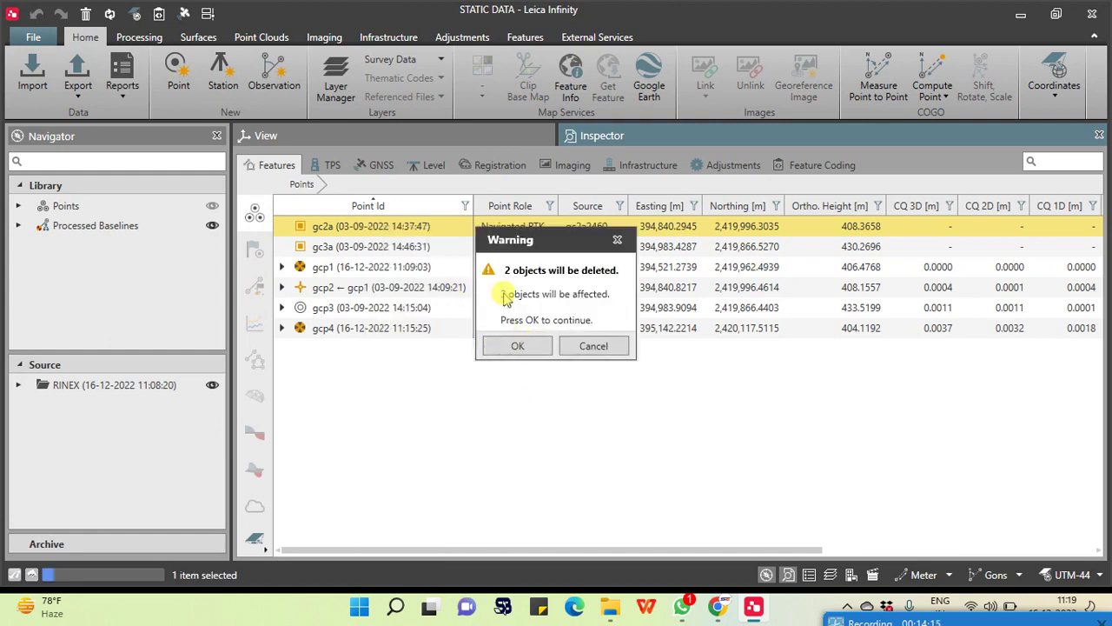
pyautogui.click(516, 345)
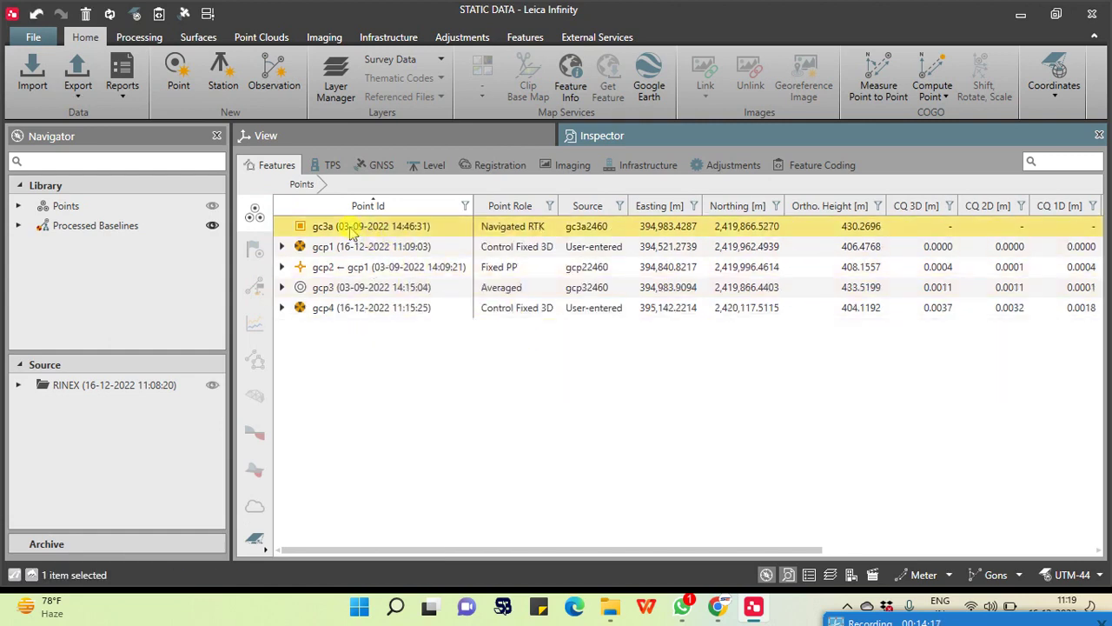
pyautogui.rightClick(352, 228)
pyautogui.click(405, 494)
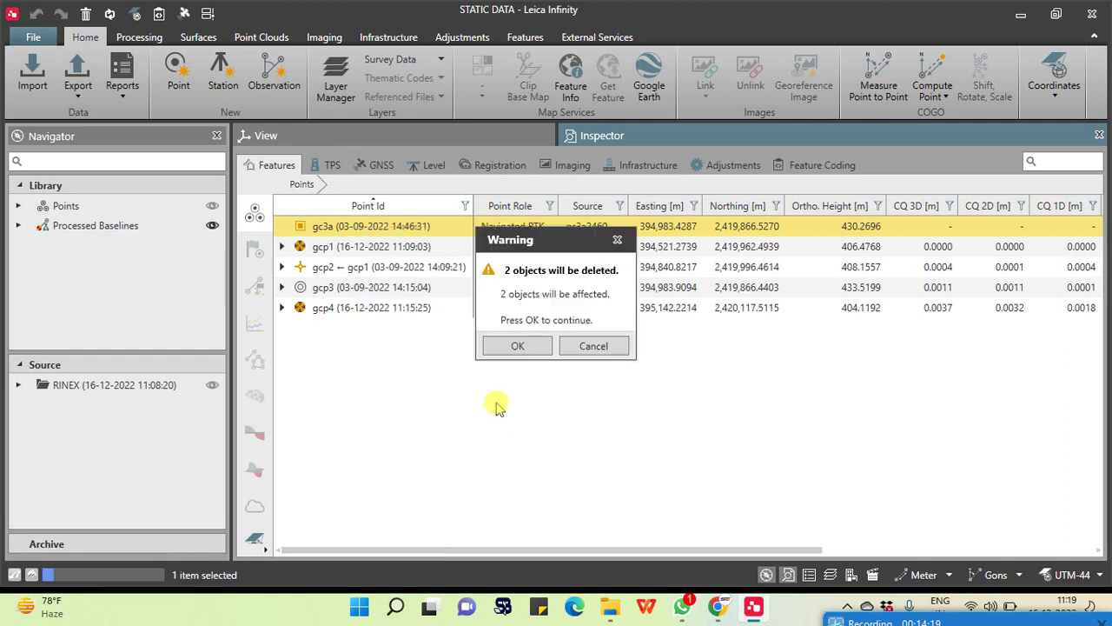
pyautogui.click(517, 346)
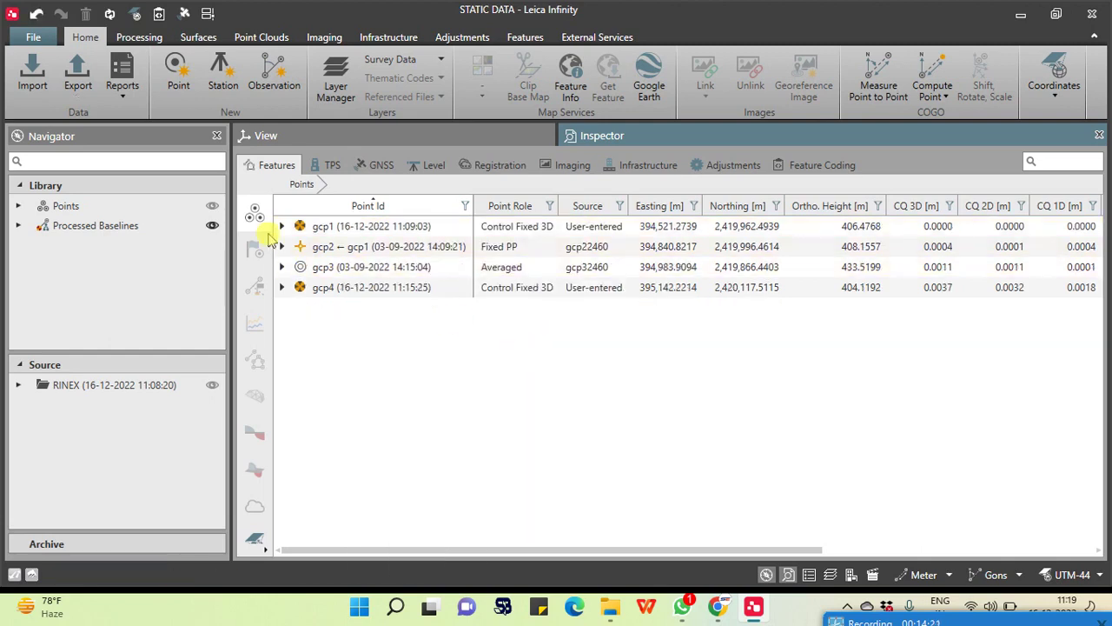
# Expand gcp1, gcp2, gcp3 and gcp4 in the points list to examine their individual solutions and point roles.
pyautogui.click(280, 226)
pyautogui.click(343, 269)
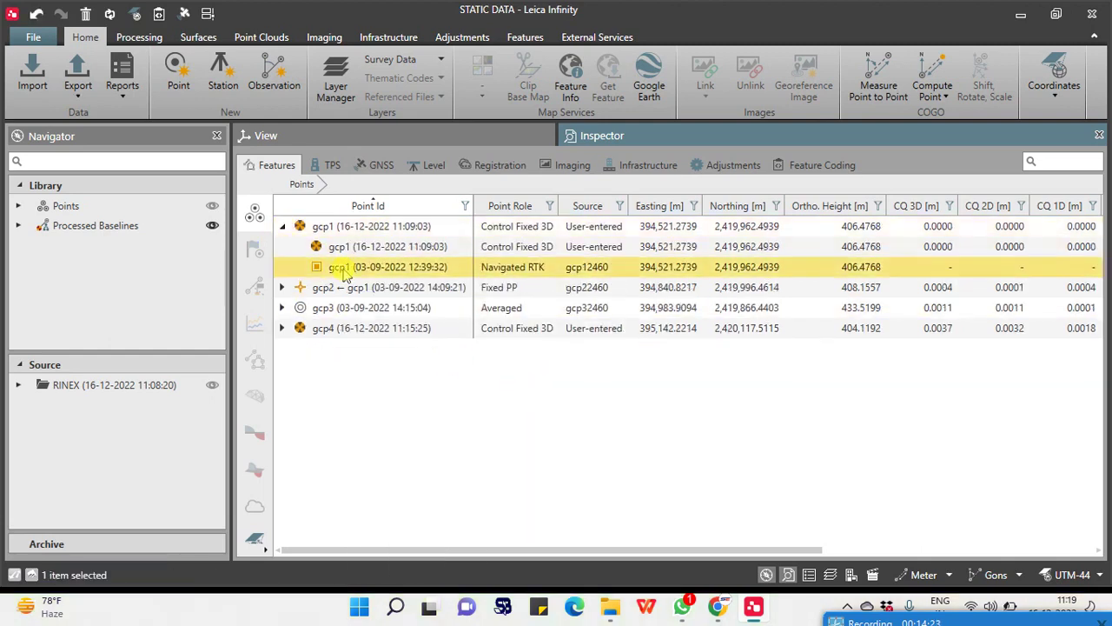
pyautogui.click(281, 286)
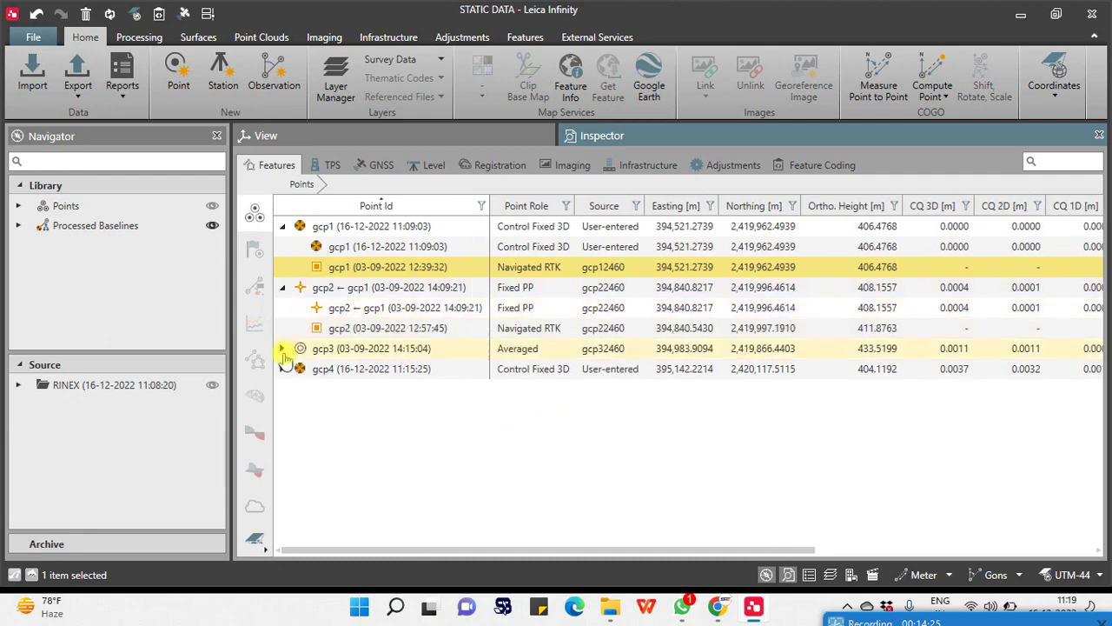
pyautogui.click(281, 349)
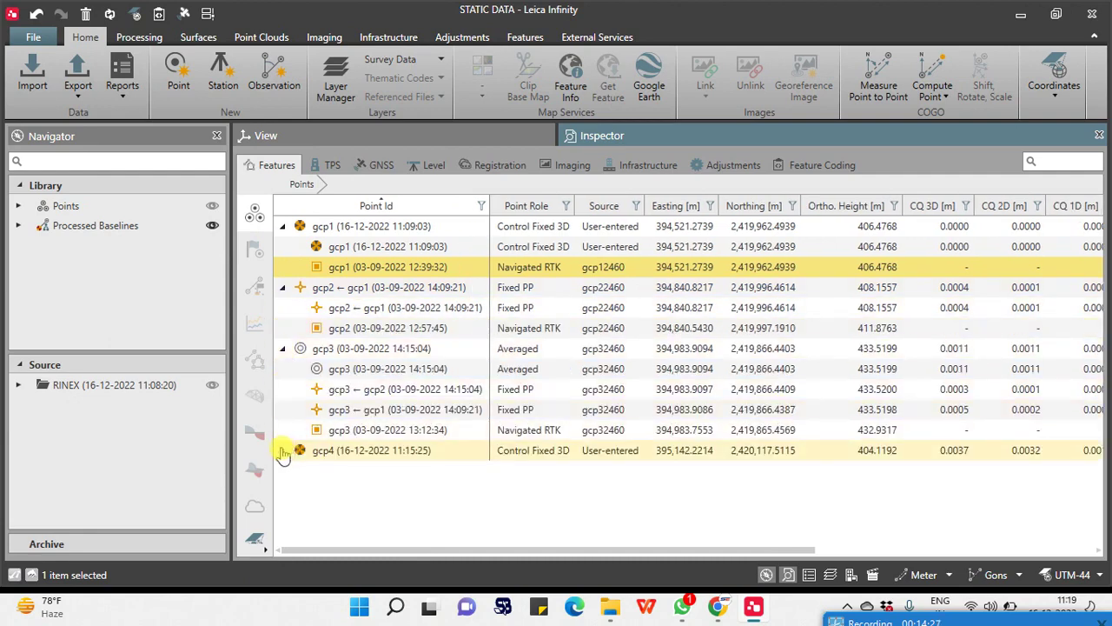
pyautogui.click(281, 450)
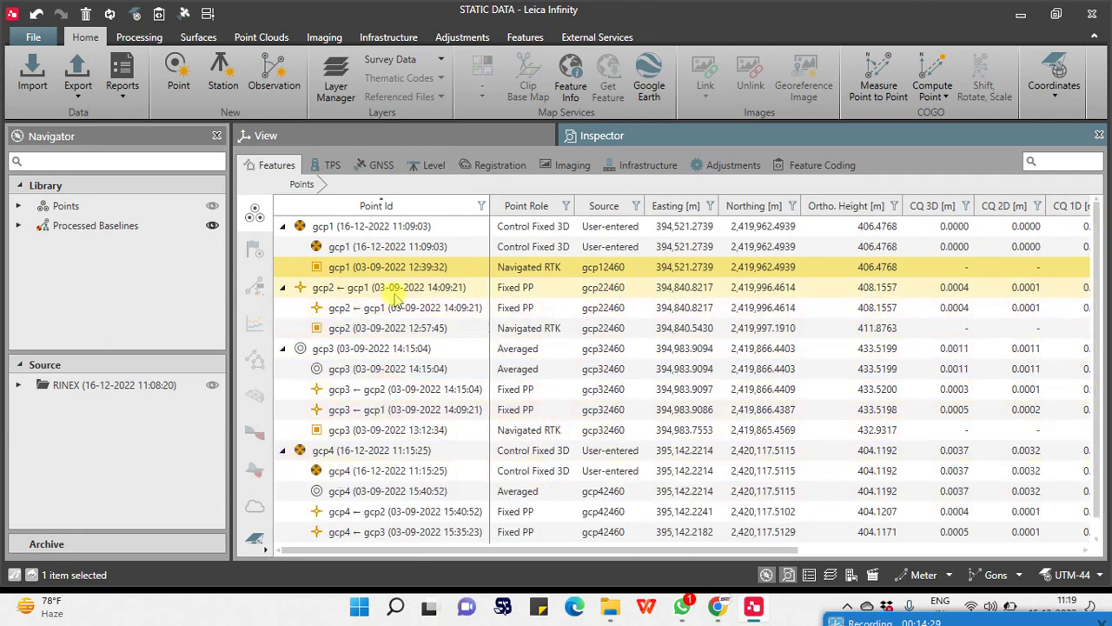
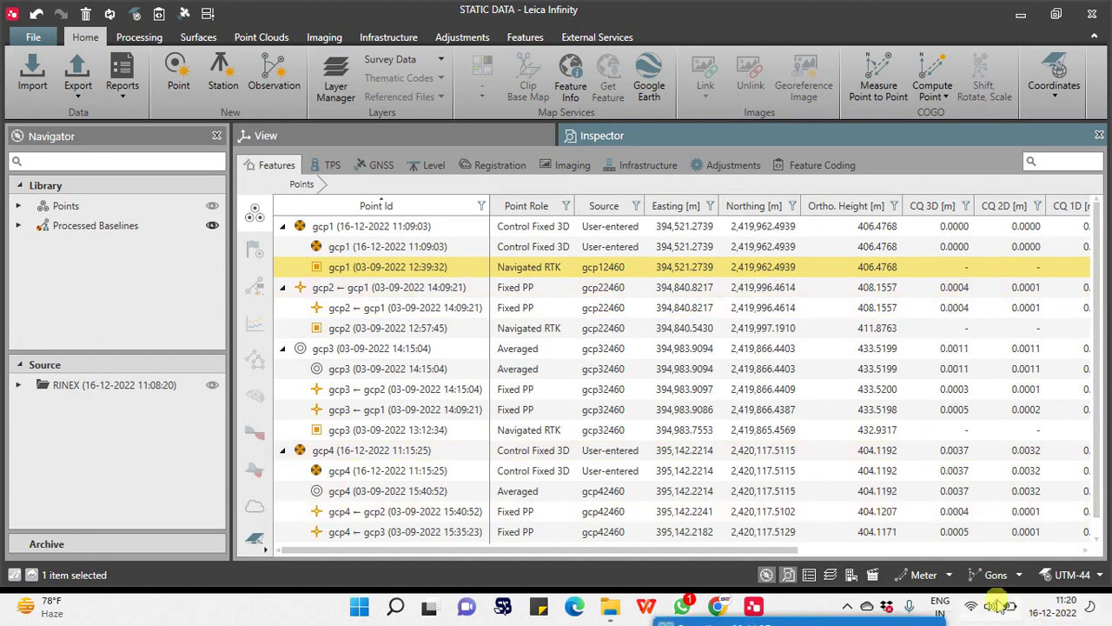
# Raise the display brightness to nearly maximum in the Windows quick settings and return to the points list.
pyautogui.click(971, 611)
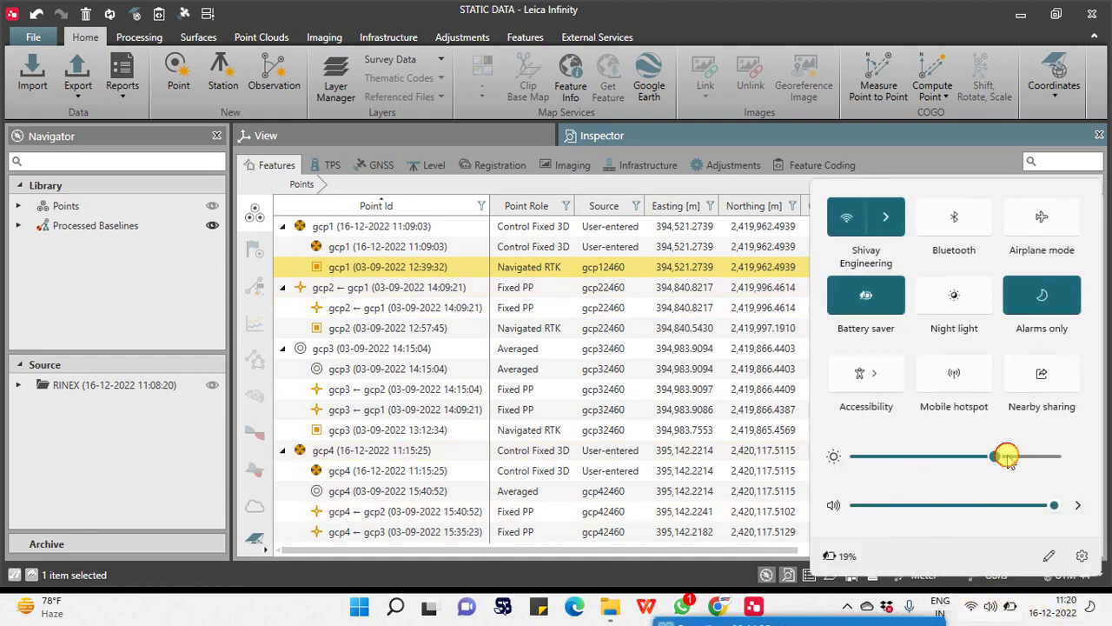
pyautogui.moveTo(1008, 457); pyautogui.dragTo(1057, 456)
pyautogui.click(645, 372)
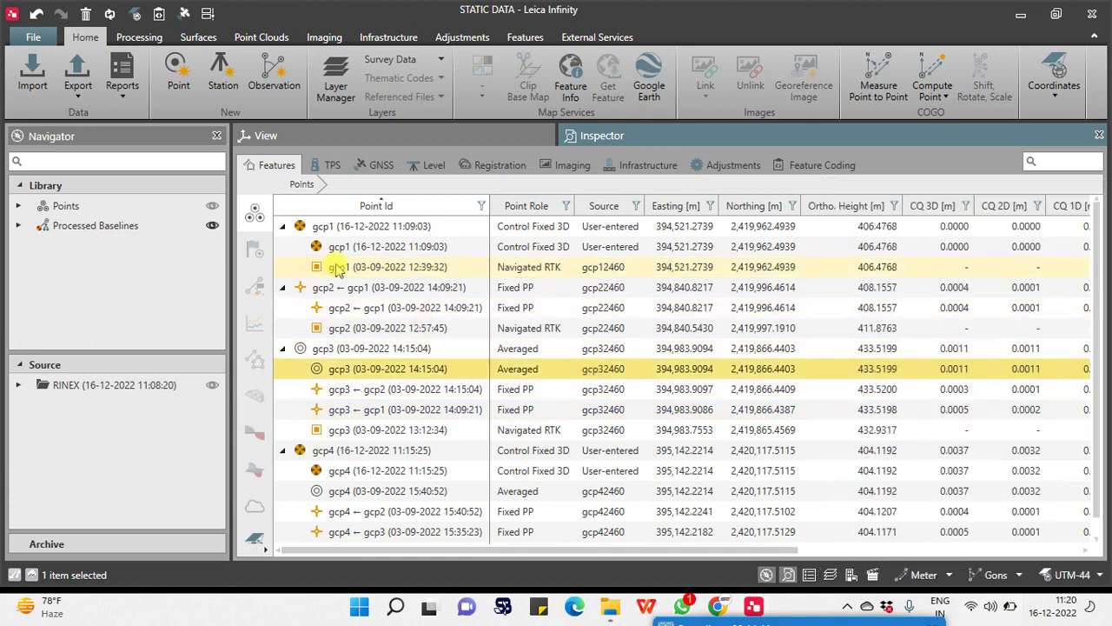
# Delete the Navigated RTK entries under gcp1 and gcp2 from the points list.
pyautogui.click(339, 268)
pyautogui.rightClick(340, 268)
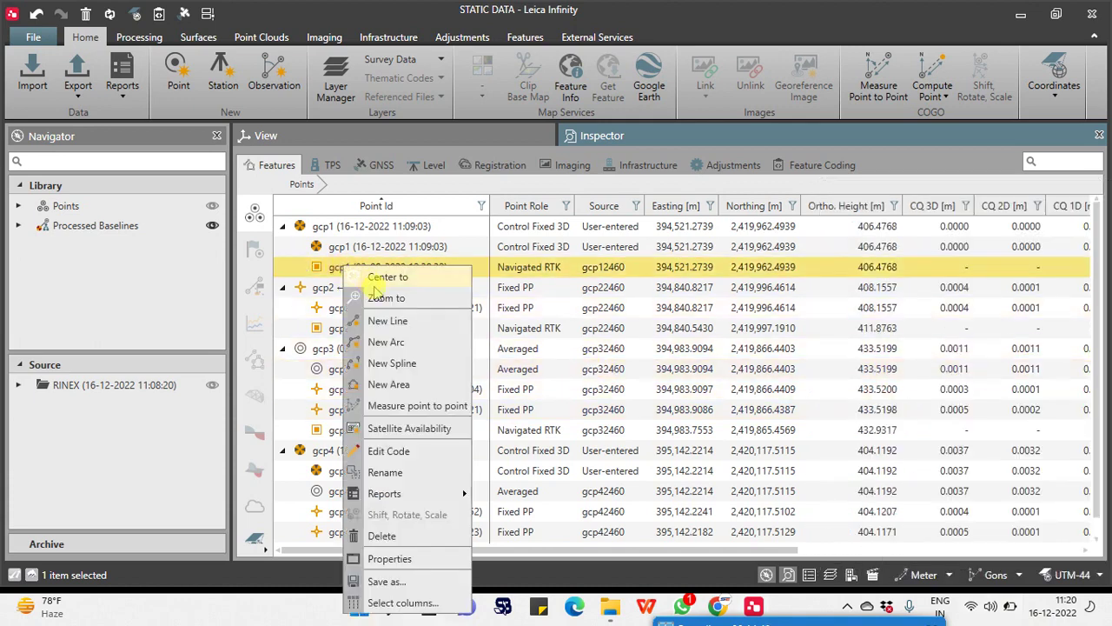
pyautogui.click(382, 536)
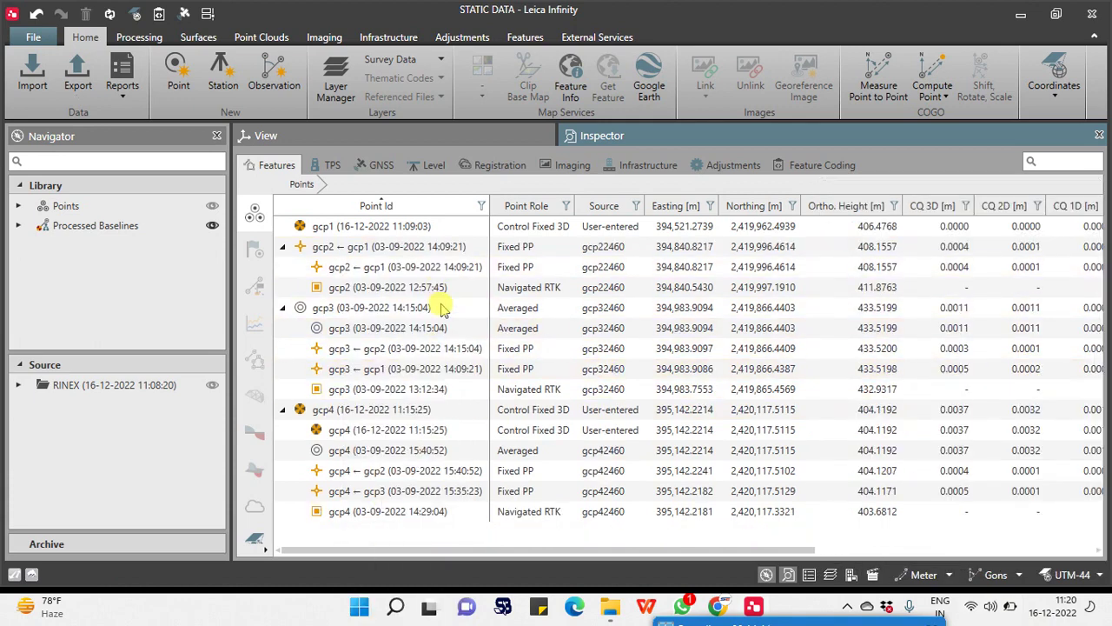
pyautogui.click(365, 290)
pyautogui.rightClick(364, 283)
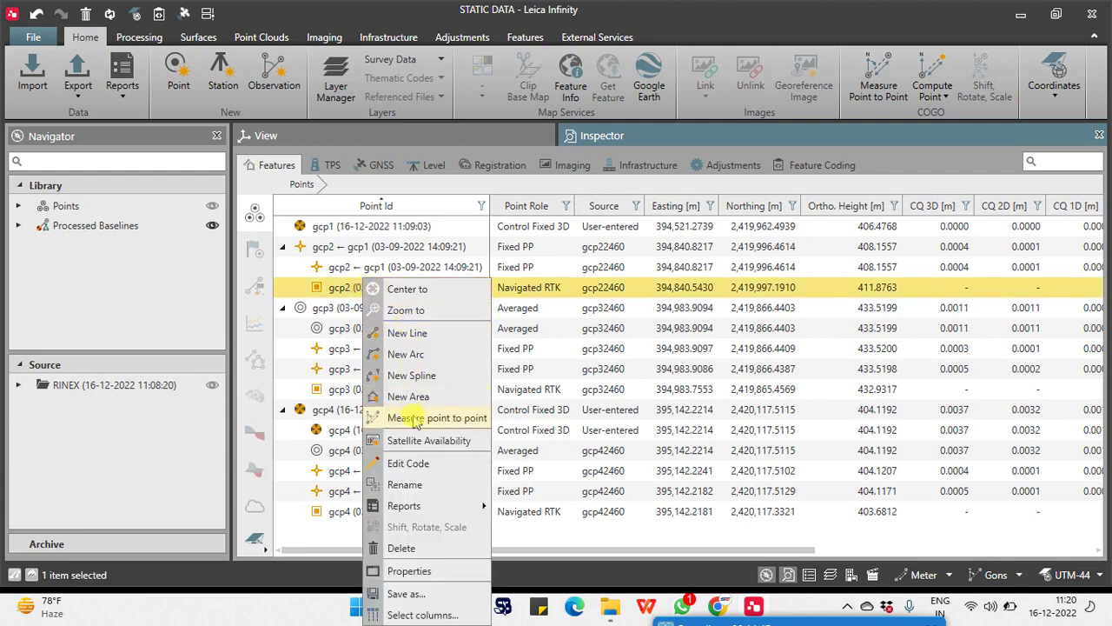
pyautogui.click(395, 548)
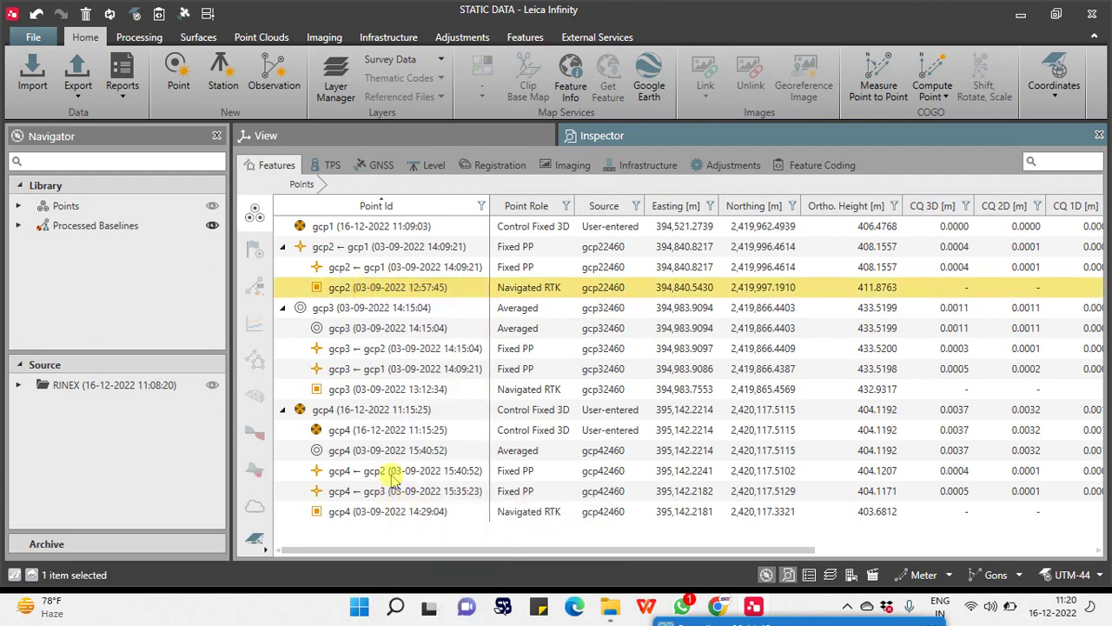
# Delete the Navigated RTK entries under gcp3 and gcp4 from the points list.
pyautogui.click(347, 348)
pyautogui.rightClick(348, 348)
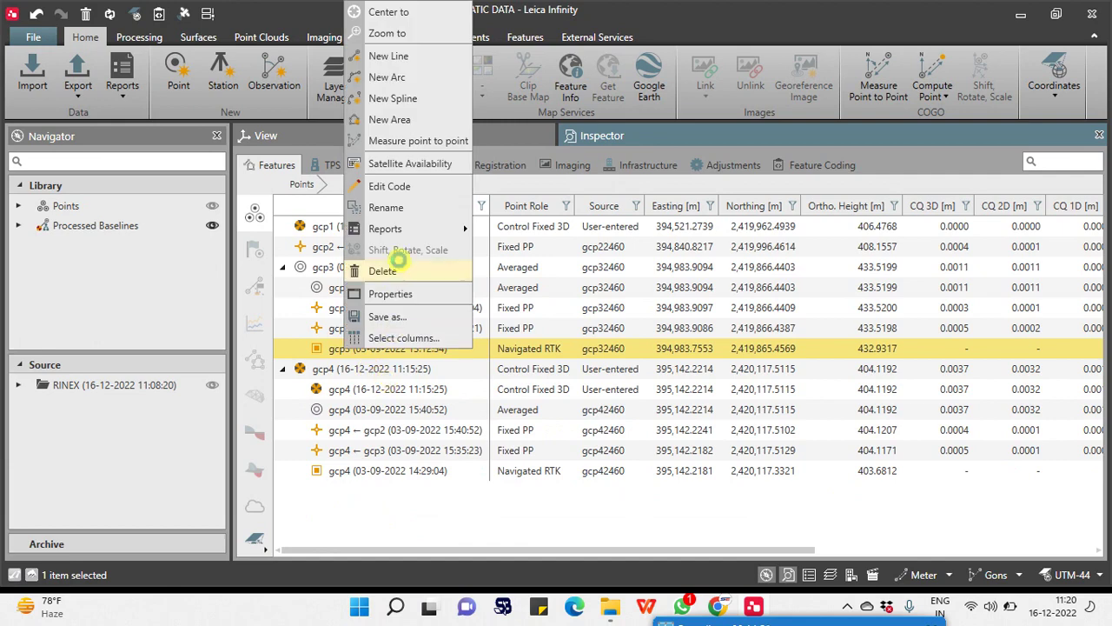
pyautogui.click(399, 271)
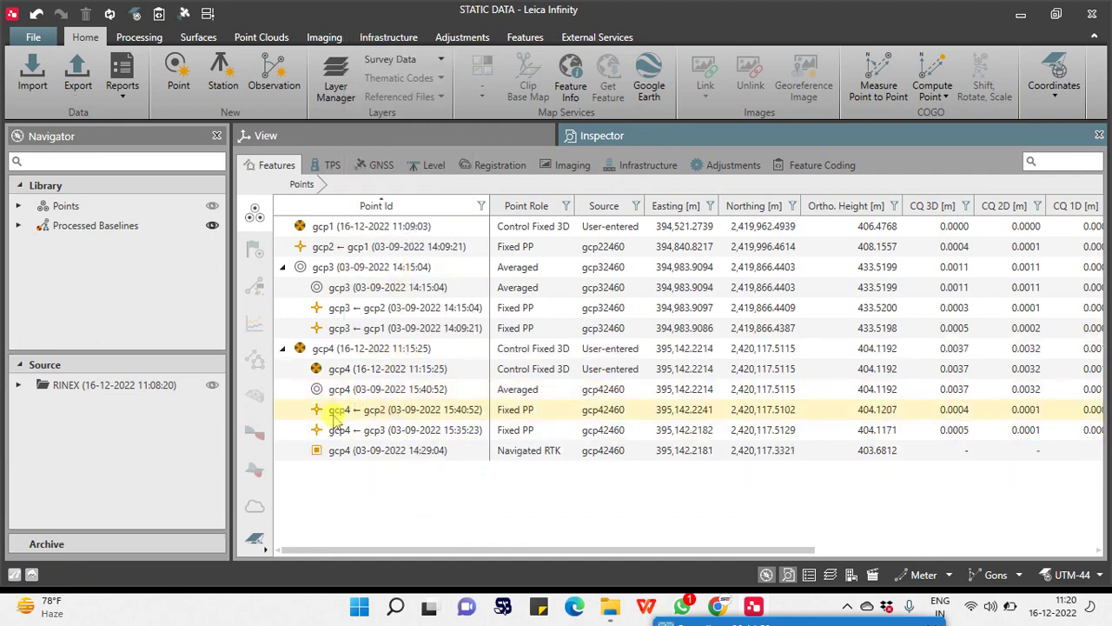
pyautogui.click(358, 457)
pyautogui.rightClick(358, 454)
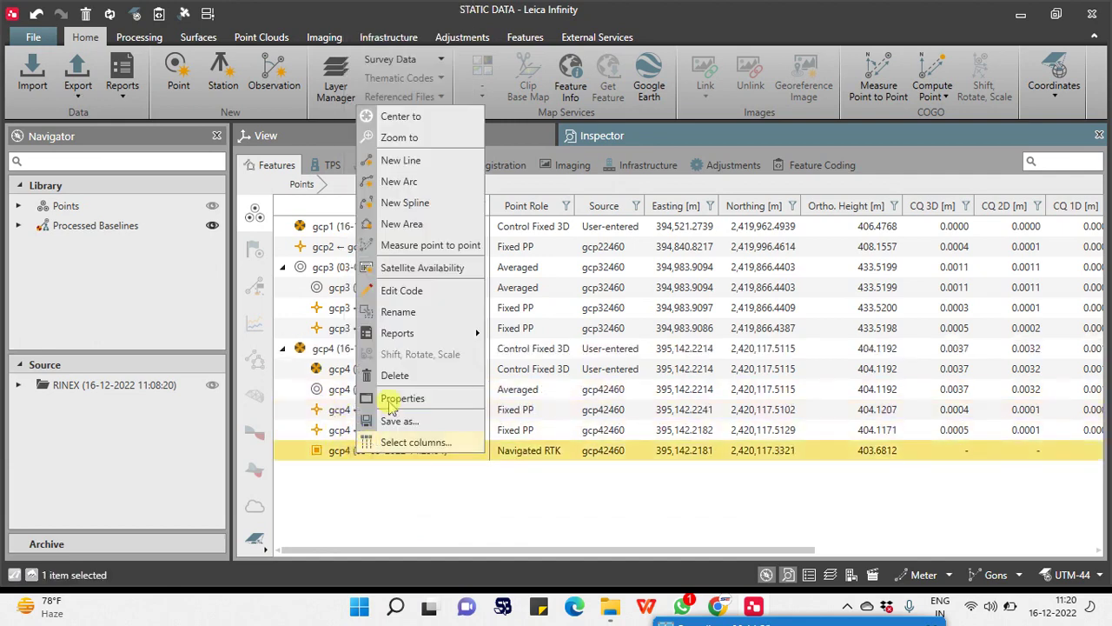
pyautogui.click(396, 375)
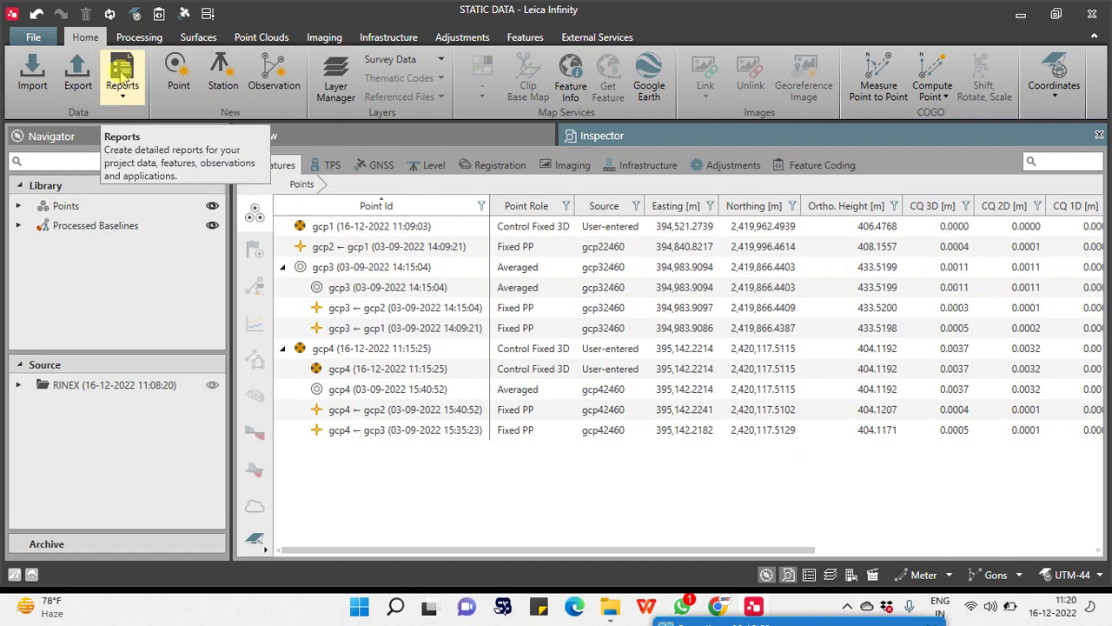
# Generate the Points Quality Report and review its point summary and averaged points tables.
pyautogui.click(123, 85)
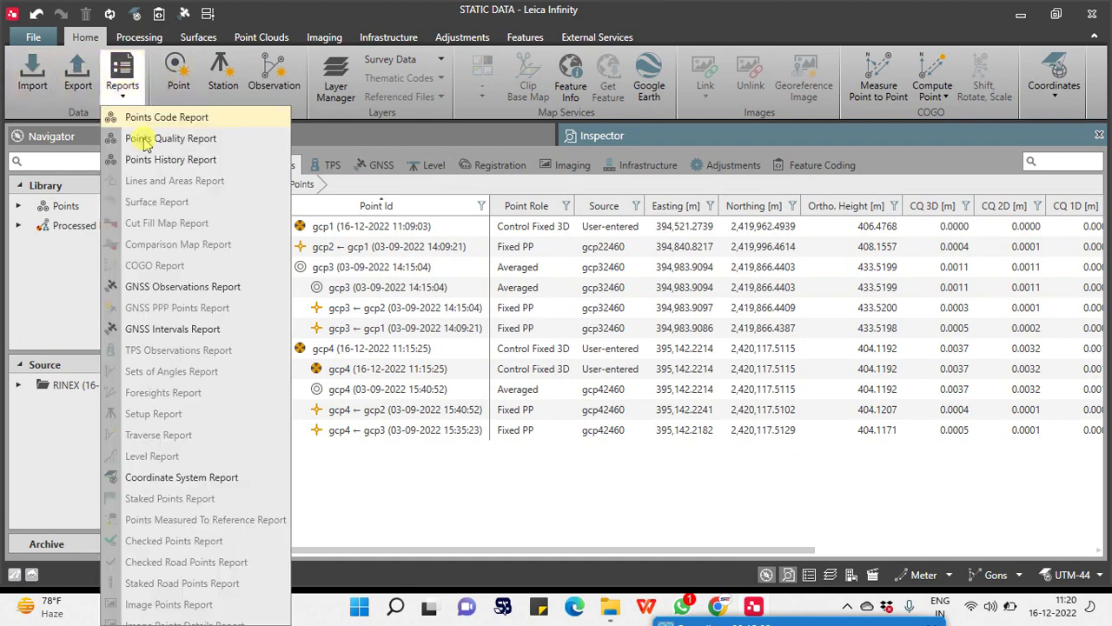
pyautogui.click(211, 139)
pyautogui.scroll(-15, 556, 322)
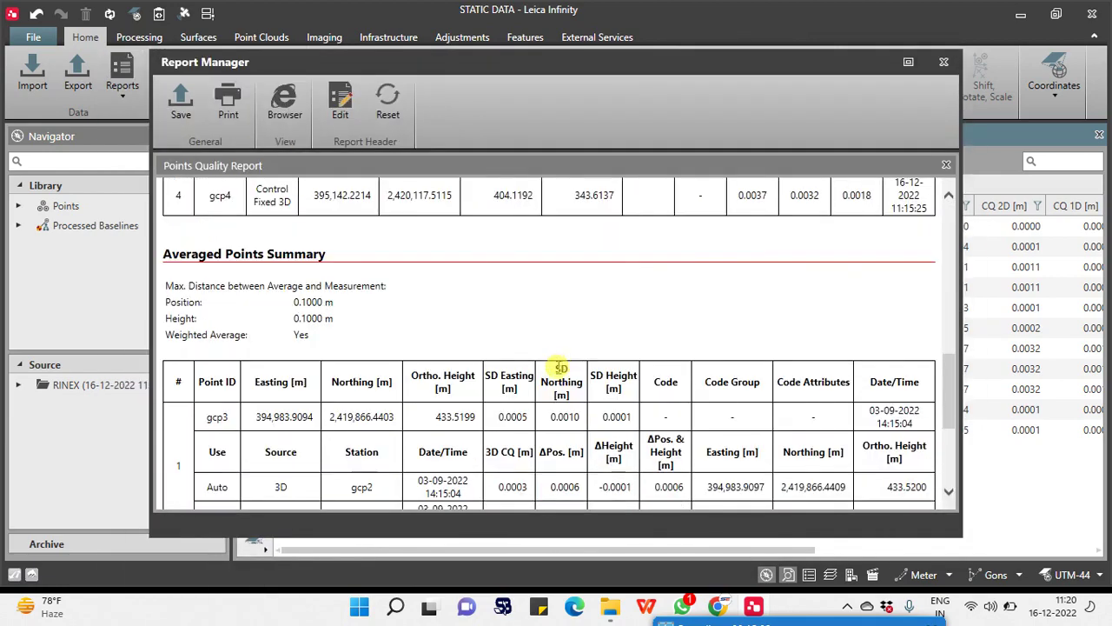
pyautogui.scroll(5, 559, 371)
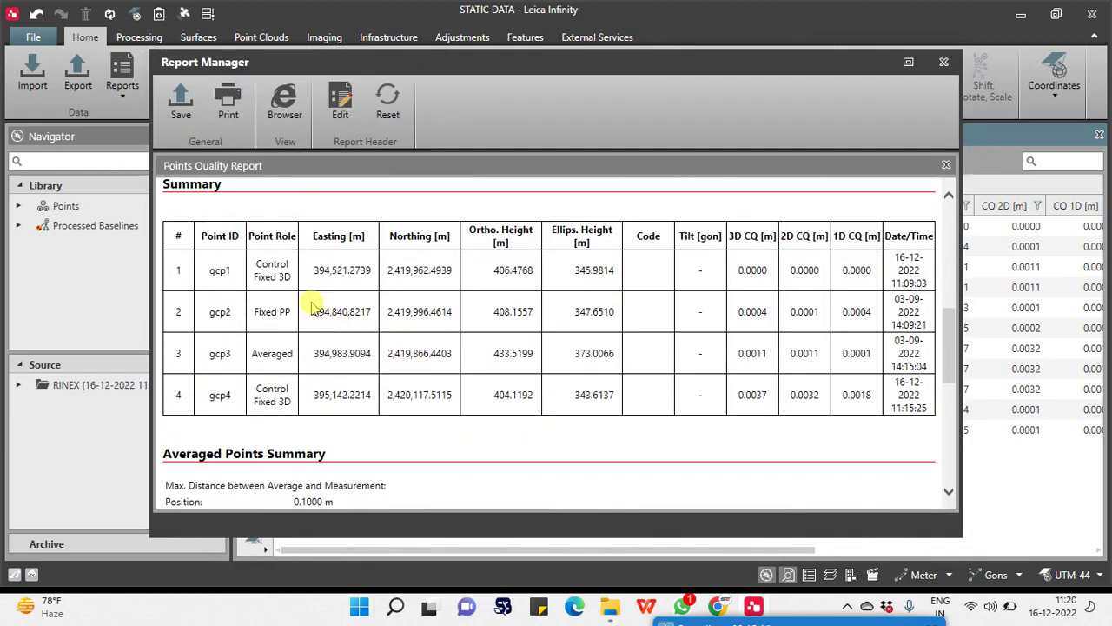
pyautogui.scroll(-12, 769, 326)
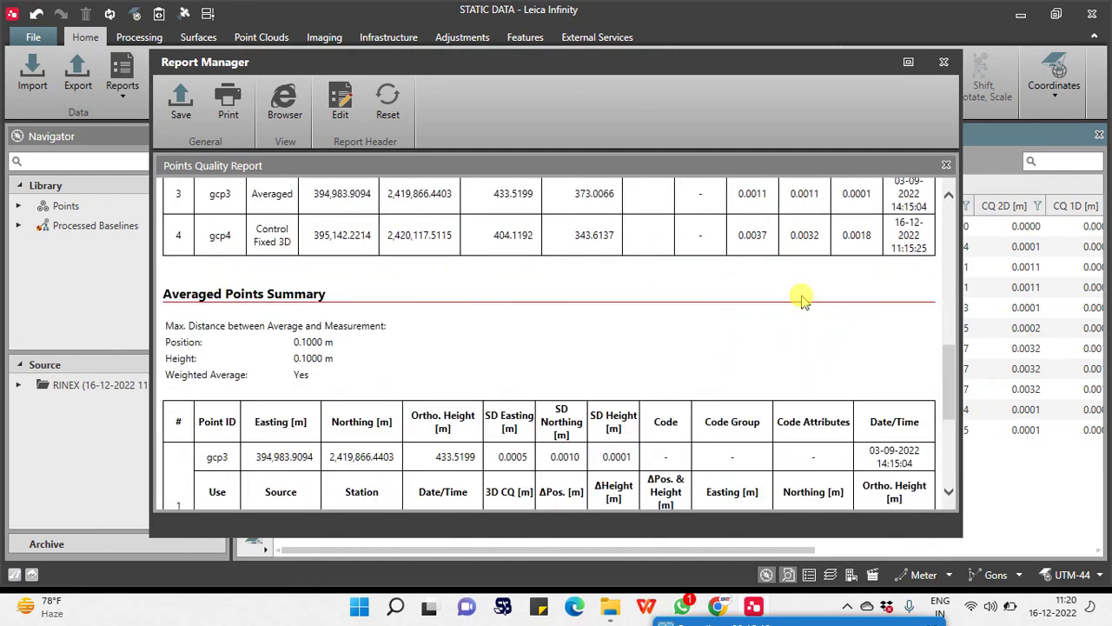
pyautogui.scroll(20, 776, 363)
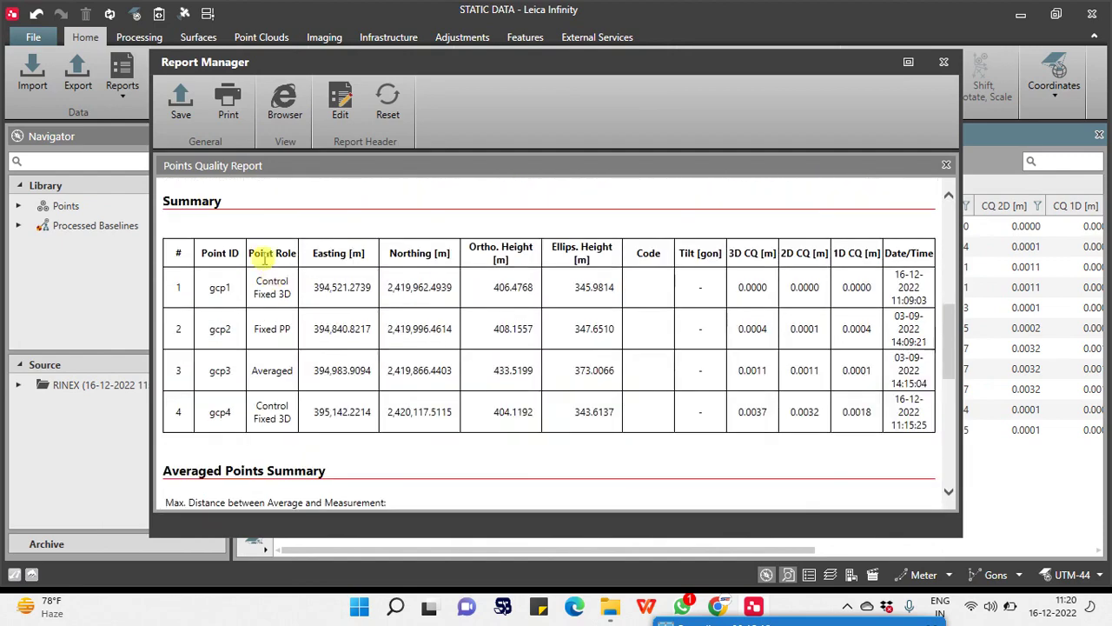
pyautogui.moveTo(436, 325); pyautogui.dragTo(193, 315)
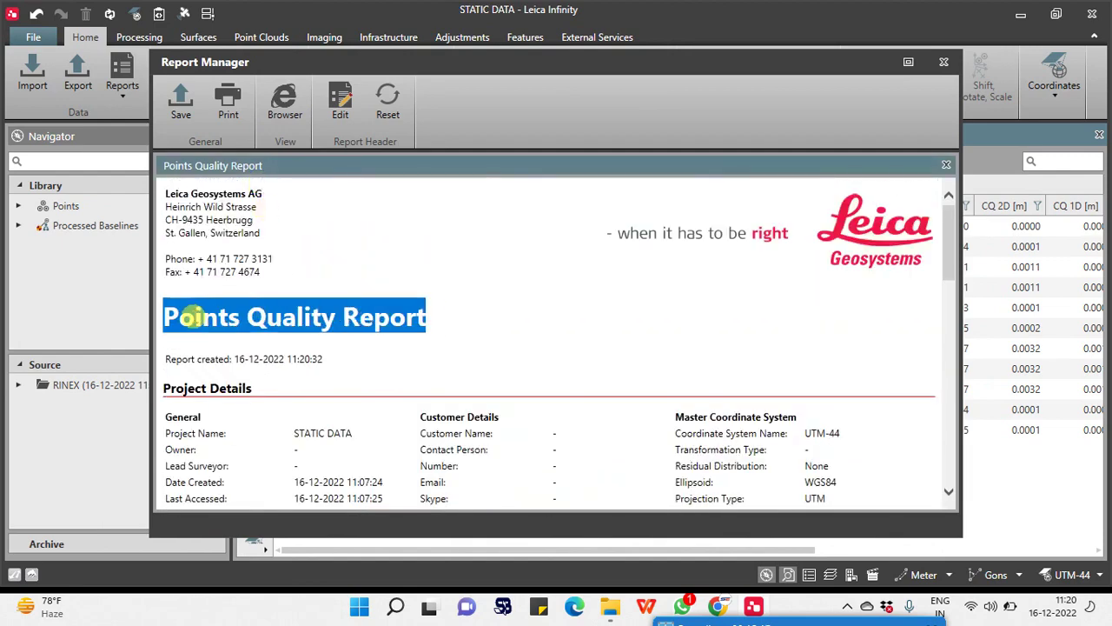
pyautogui.rightClick(508, 271)
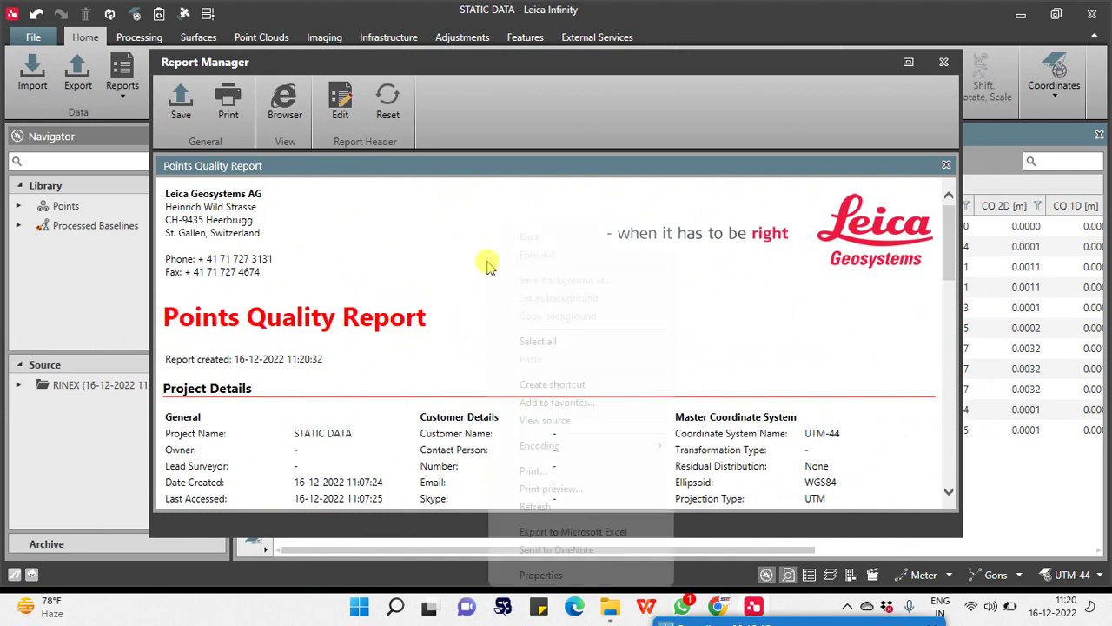
# Print the Points Quality Report to PDF, replacing the existing Points Quality Report file in the Data Processing folder, and close the report.
pyautogui.click(228, 109)
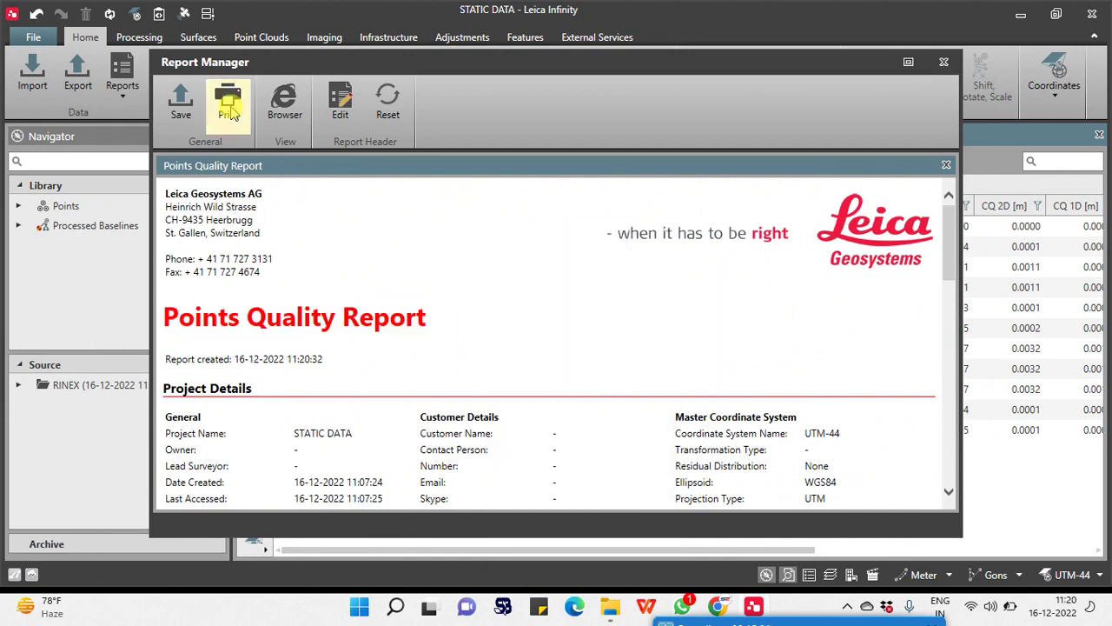
pyautogui.click(372, 391)
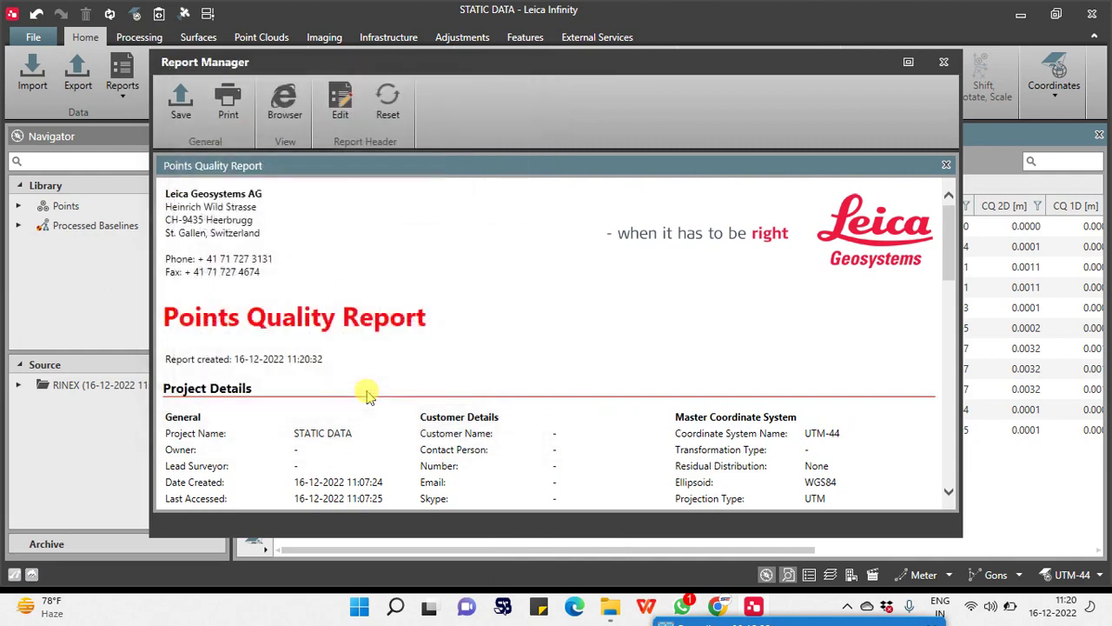
pyautogui.scroll(-3, 452, 399)
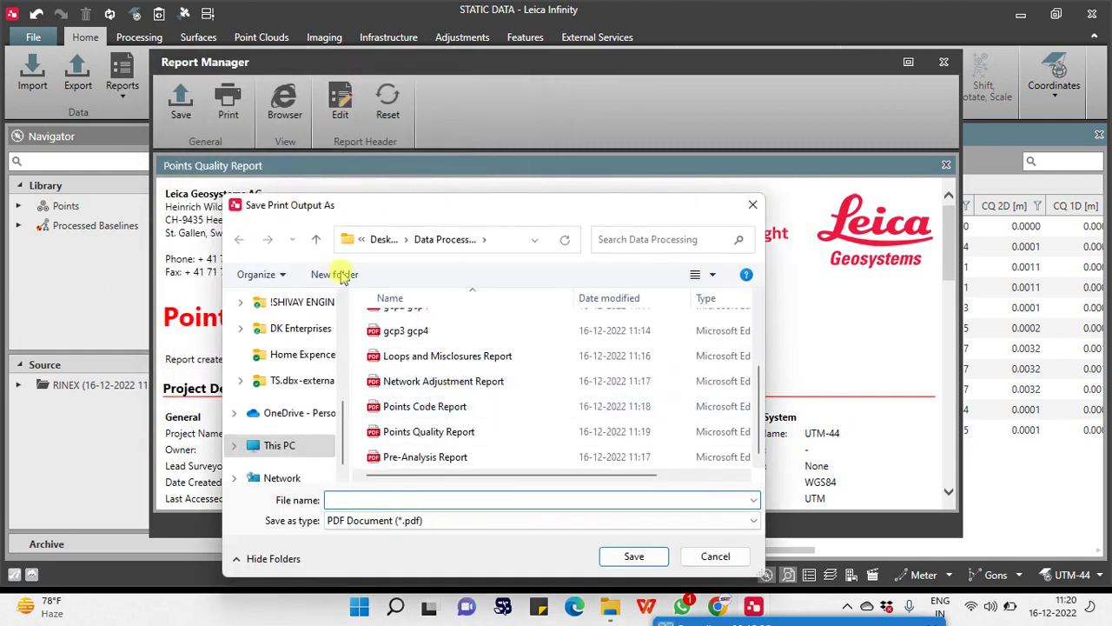
pyautogui.click(426, 430)
pyautogui.click(635, 554)
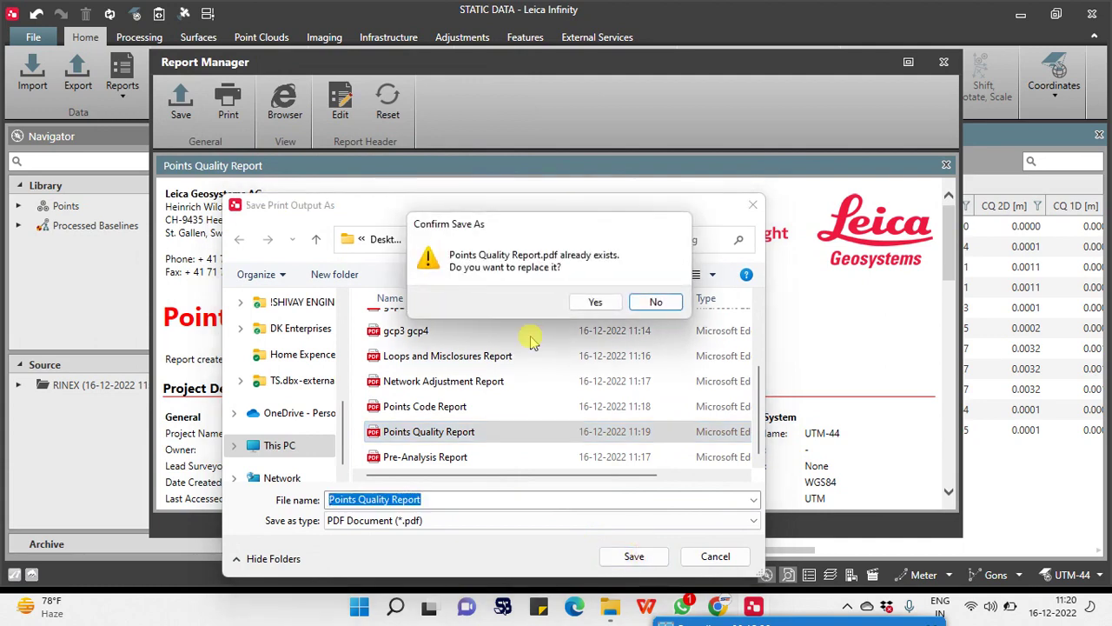
pyautogui.click(595, 304)
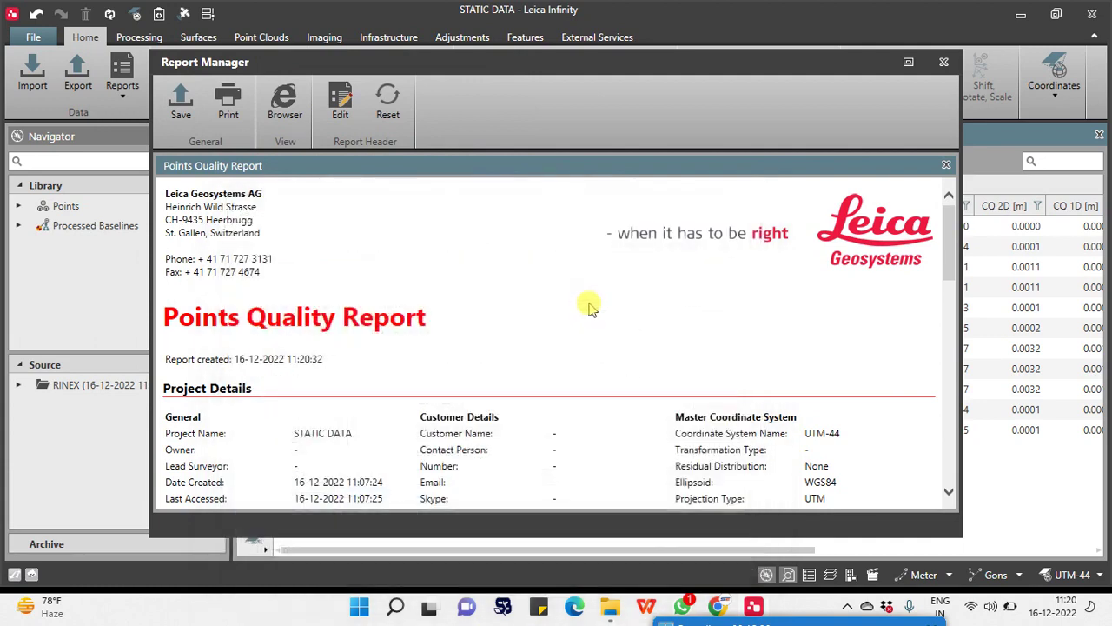
pyautogui.click(943, 61)
# Generate the Points Code Report, check its point summary and select the report title text.
pyautogui.click(121, 77)
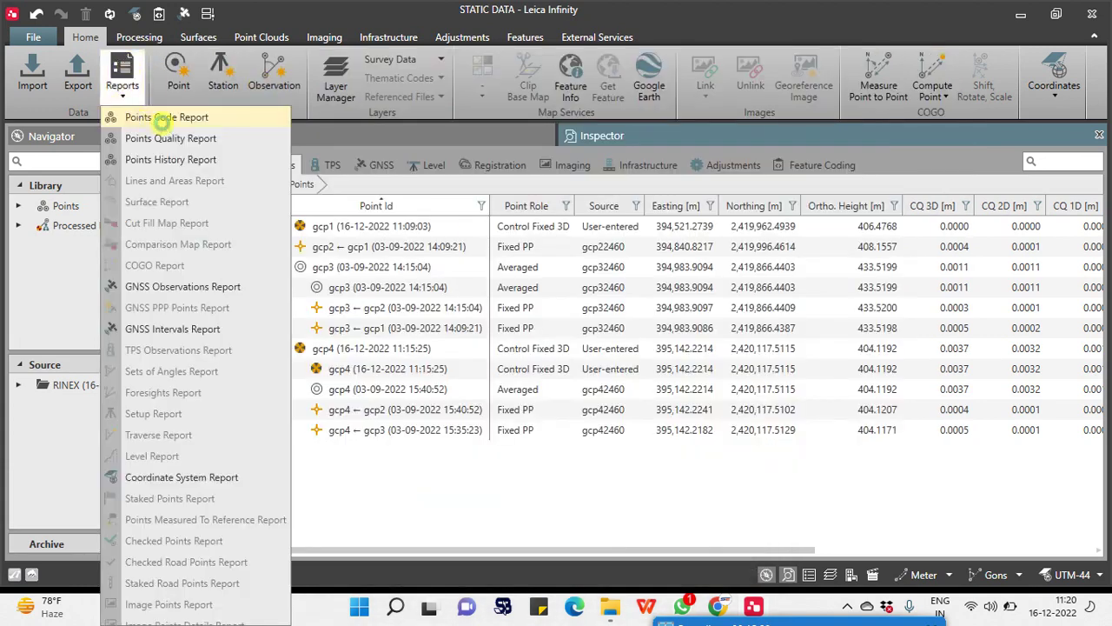
pyautogui.click(162, 117)
pyautogui.scroll(-10, 513, 330)
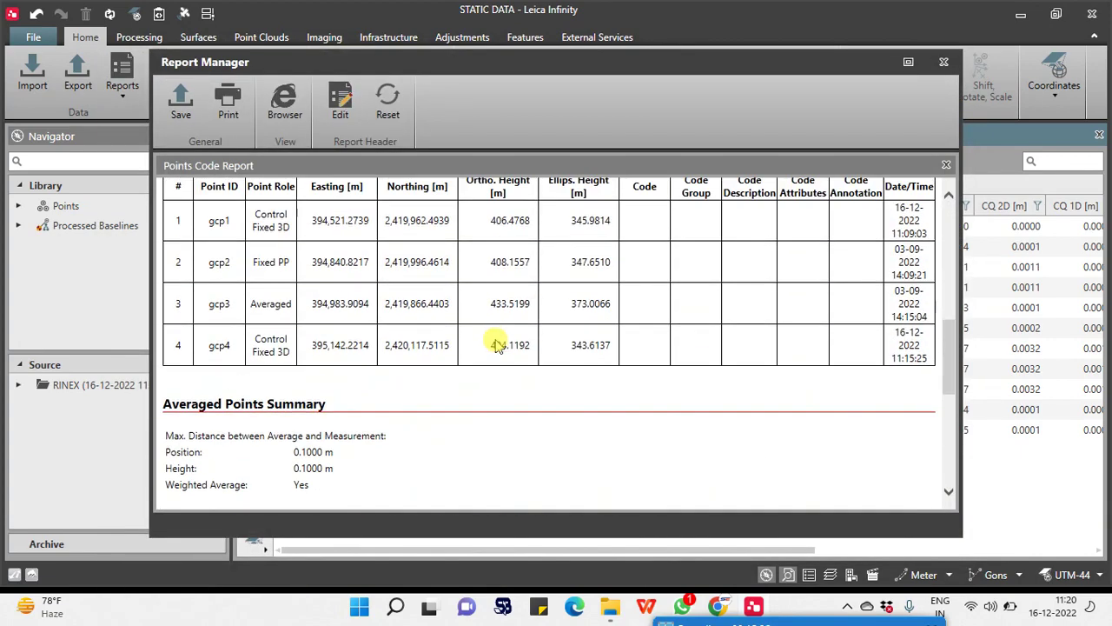
pyautogui.scroll(10, 497, 345)
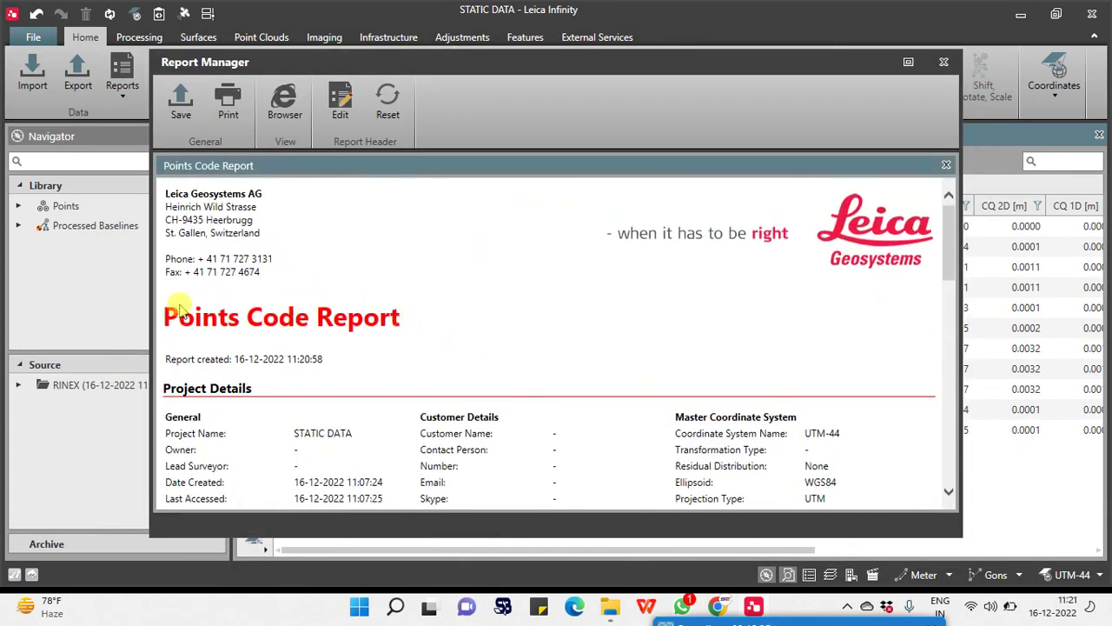
pyautogui.tripleClick(178, 311)
pyautogui.rightClick(187, 309)
pyautogui.click(217, 339)
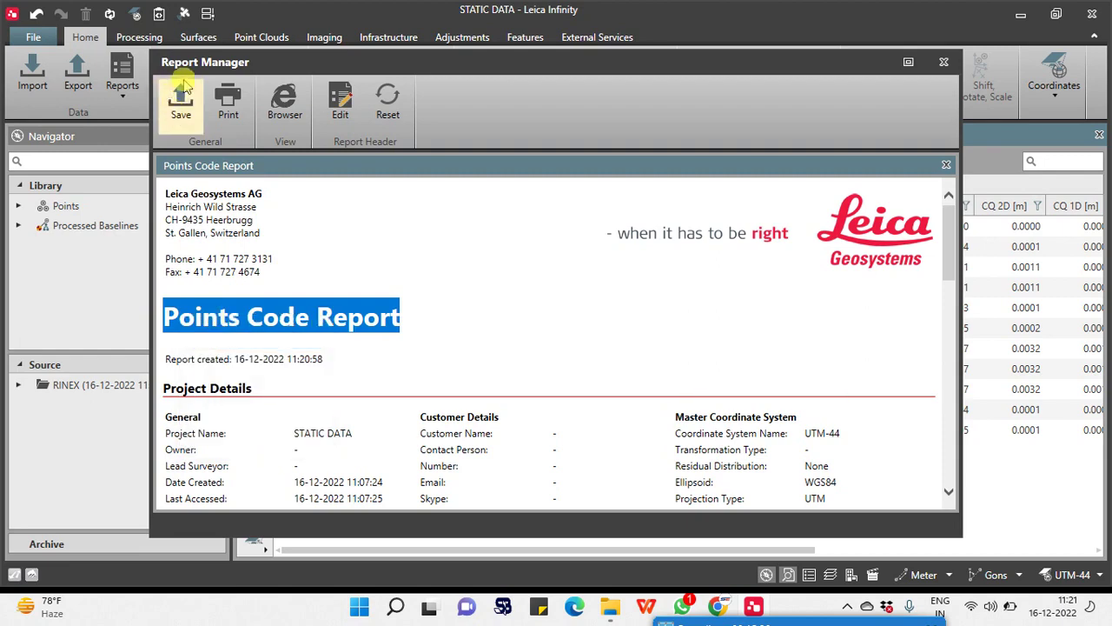
# Print the Points Code Report with Microsoft Print to PDF, overwriting the existing Points Code Report file, and close the report.
pyautogui.click(228, 102)
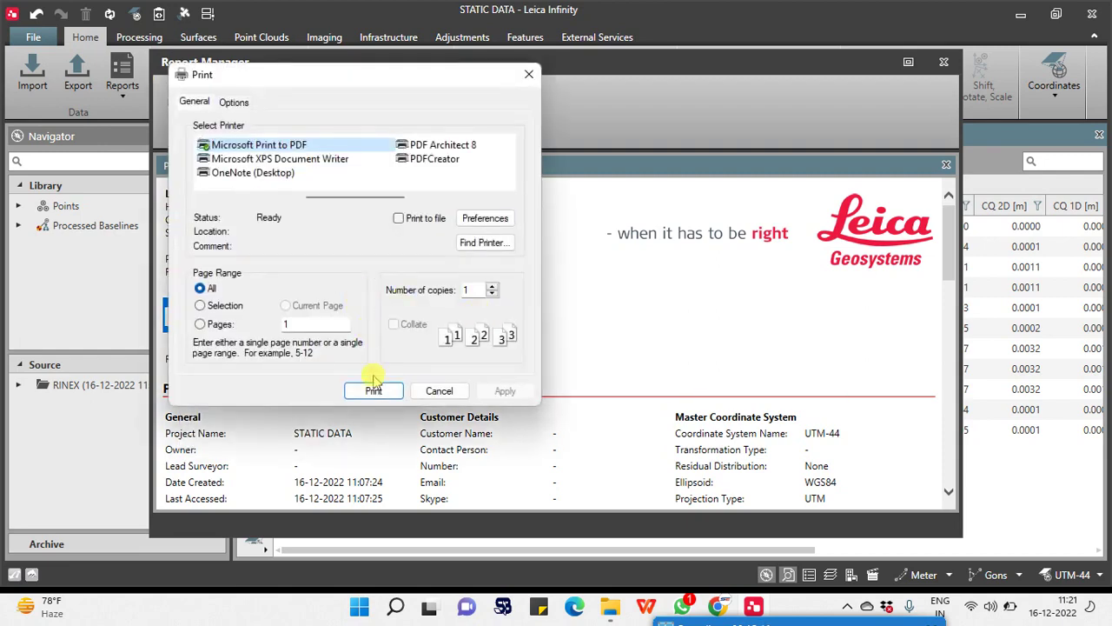
pyautogui.click(373, 391)
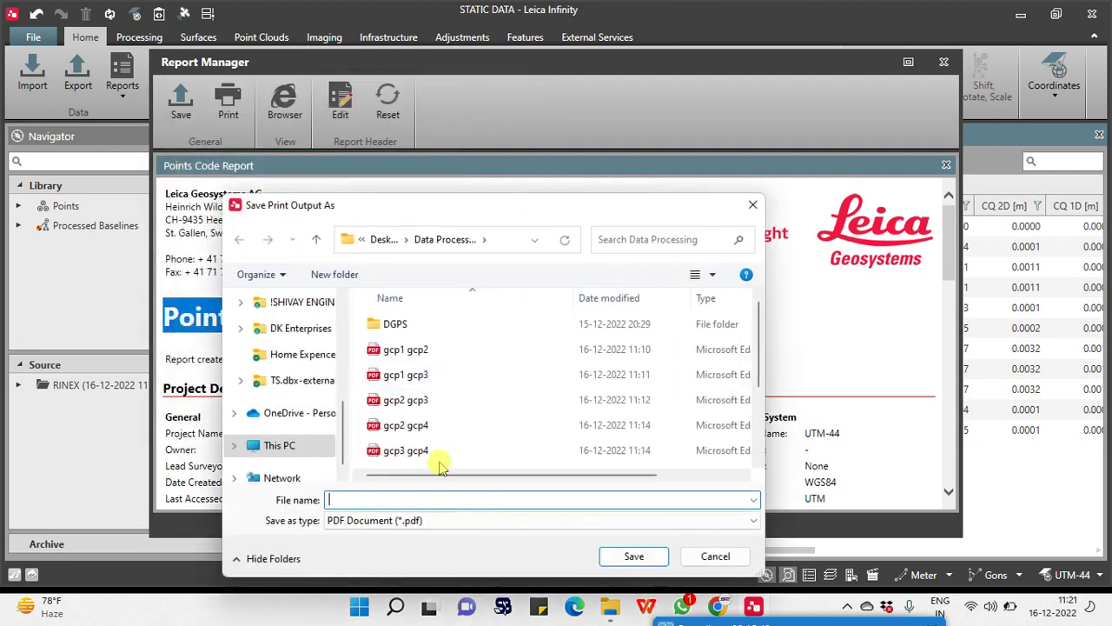
pyautogui.scroll(-3, 435, 455)
pyautogui.click(427, 406)
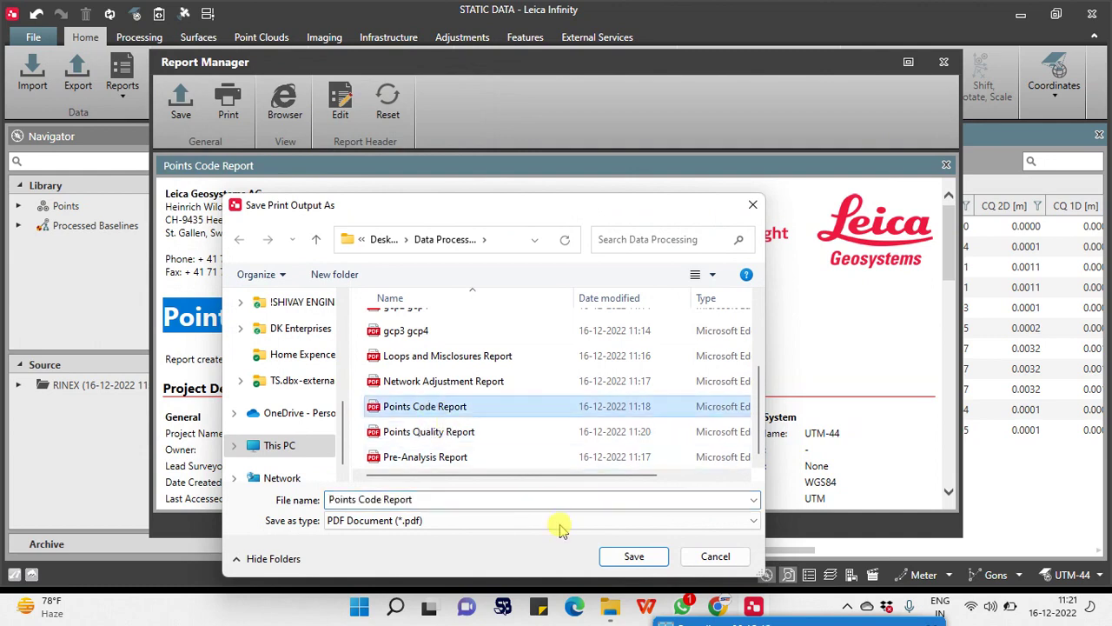
pyautogui.click(621, 560)
pyautogui.click(604, 304)
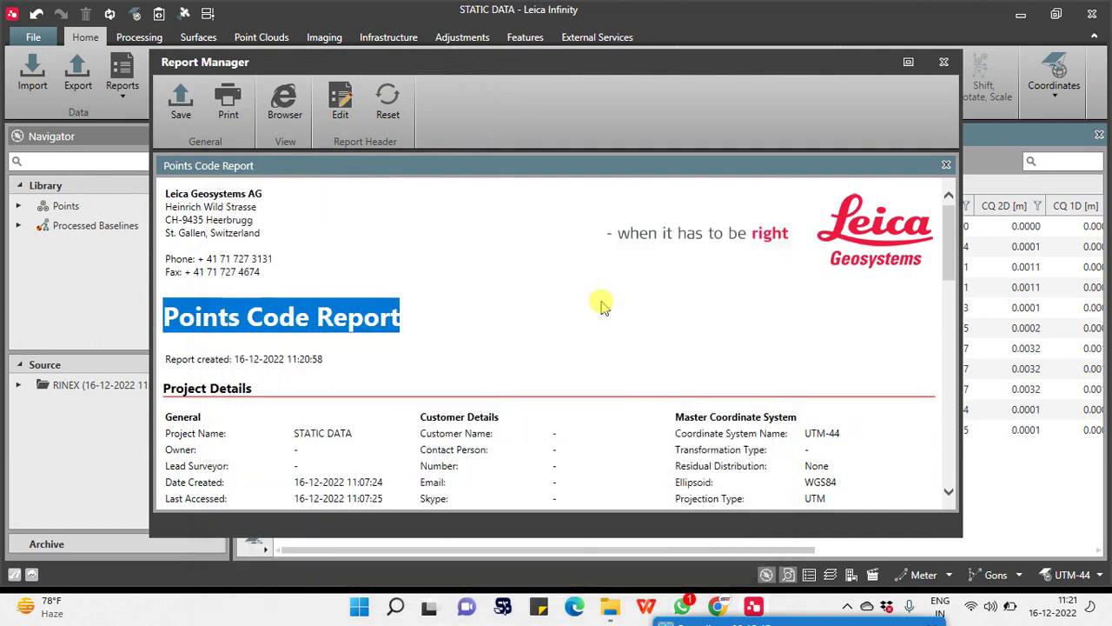
pyautogui.click(944, 61)
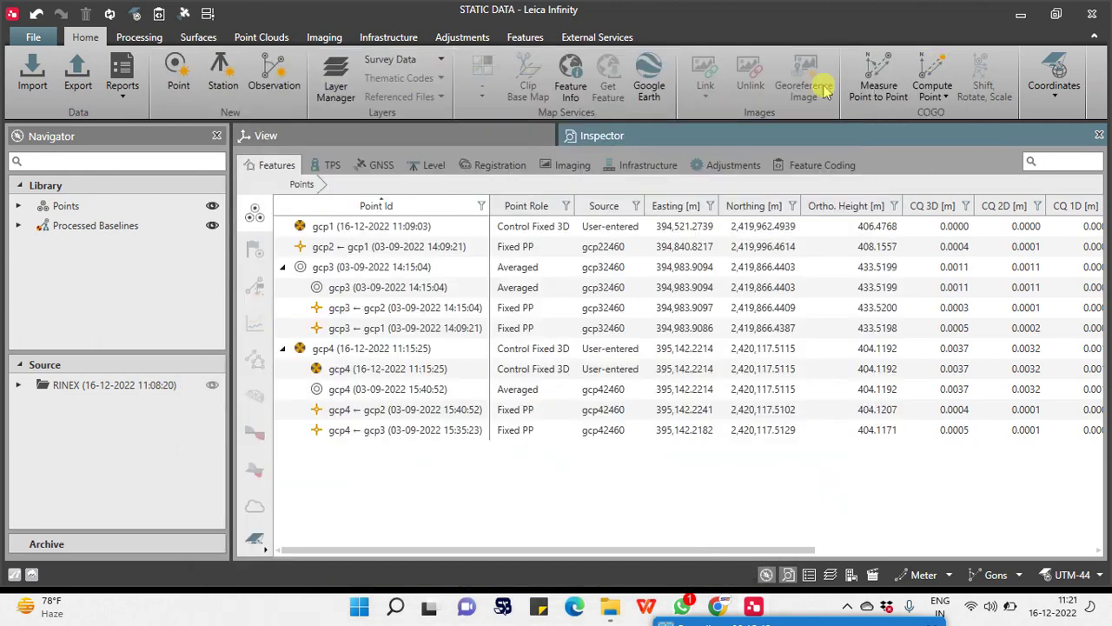
# Generate the Points History Report, select its title text and review the point summary and averaged points tables.
pyautogui.click(122, 70)
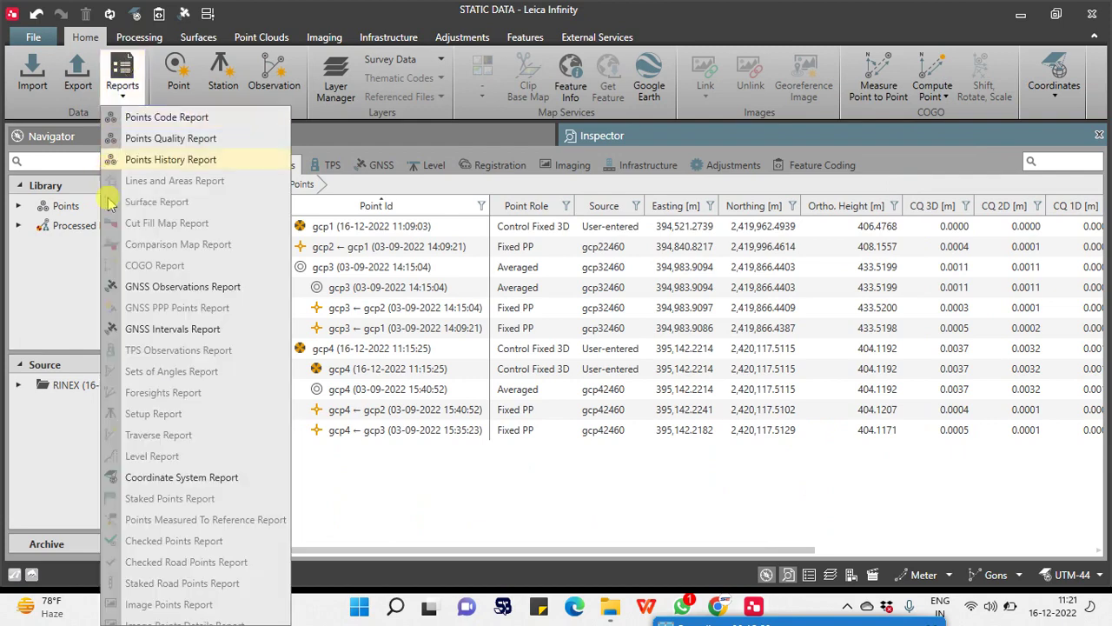
pyautogui.click(193, 159)
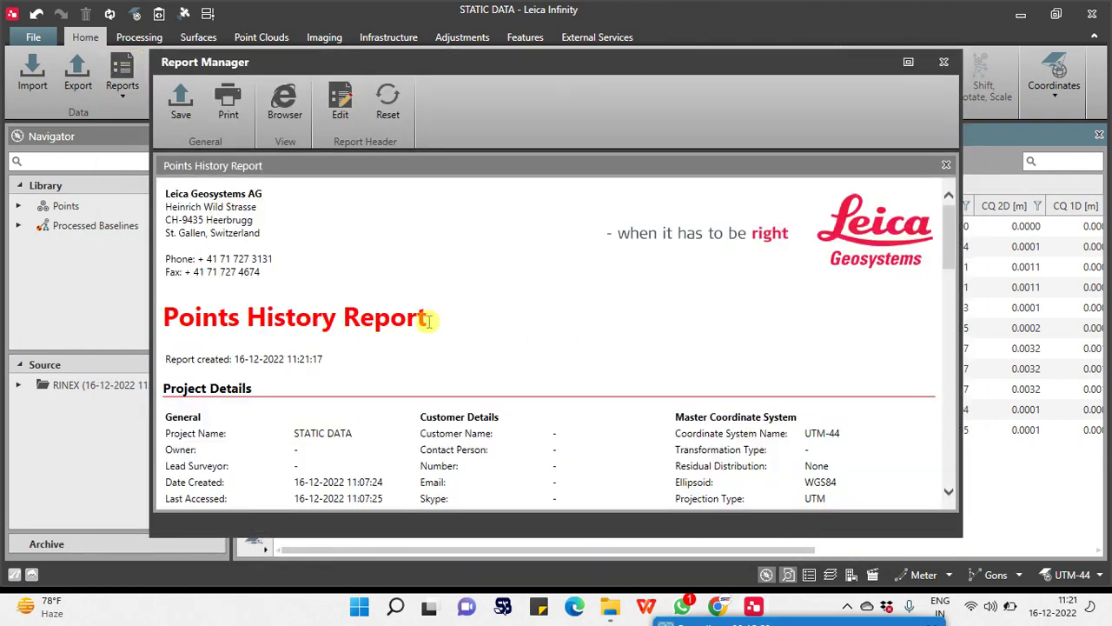
pyautogui.moveTo(427, 320); pyautogui.dragTo(178, 319)
pyautogui.scroll(-10, 228, 306)
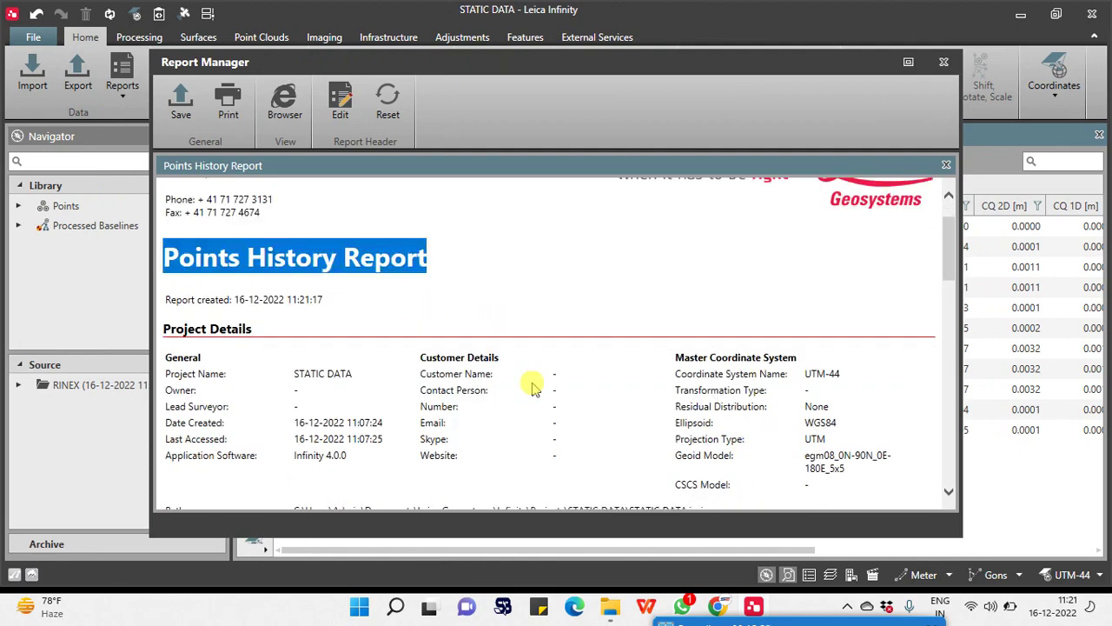
pyautogui.scroll(2, 754, 391)
pyautogui.scroll(3, 759, 393)
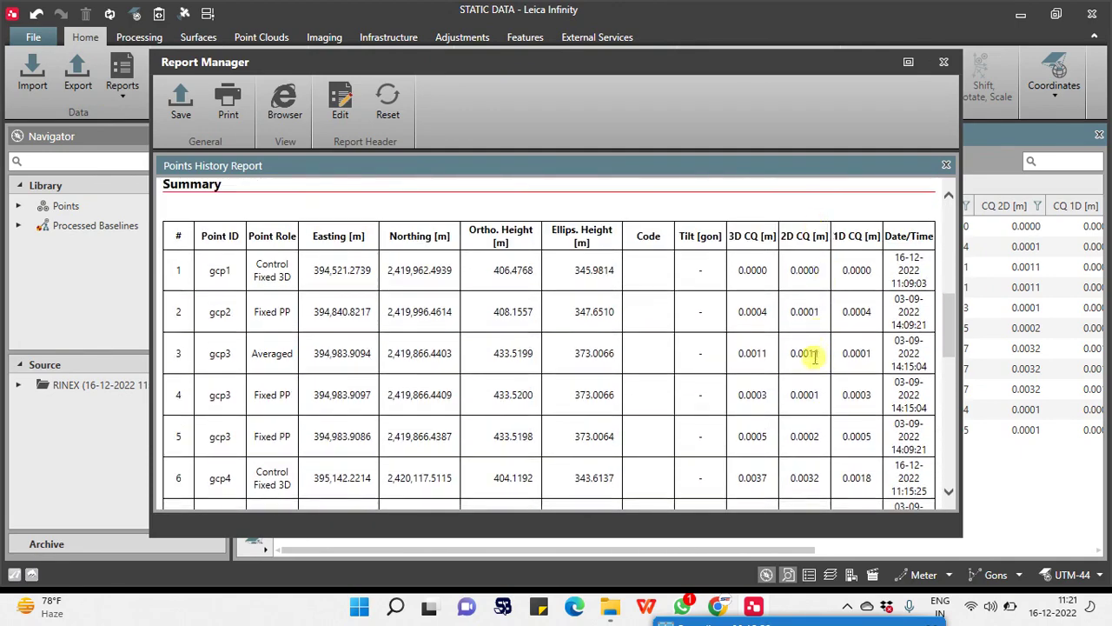
pyautogui.scroll(-5, 812, 355)
pyautogui.scroll(-10, 813, 365)
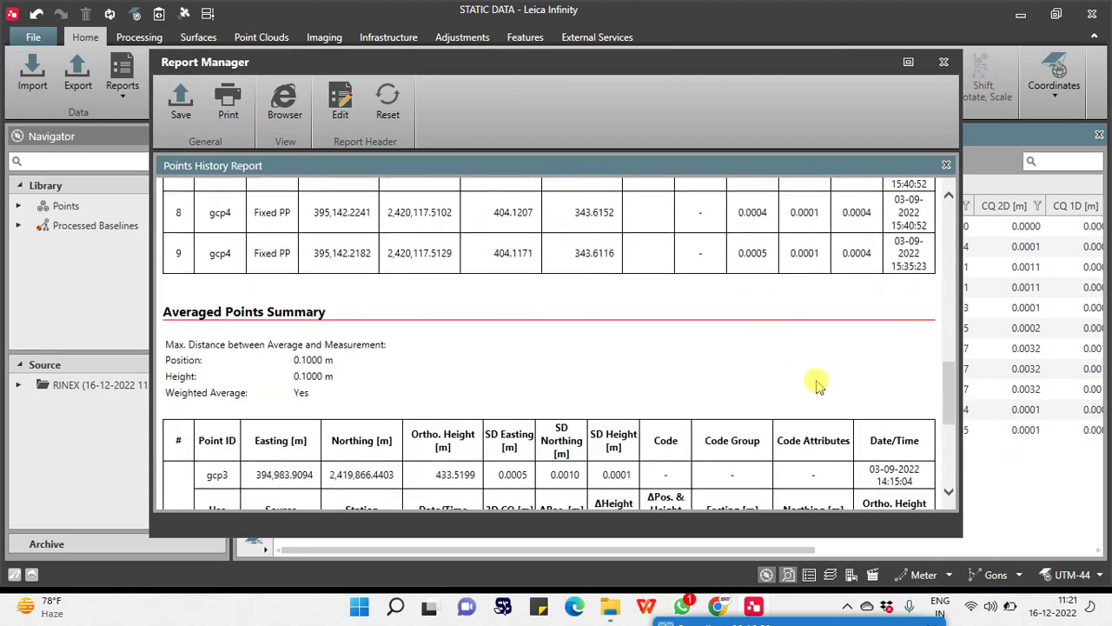
pyautogui.scroll(2, 817, 408)
pyautogui.scroll(8, 821, 414)
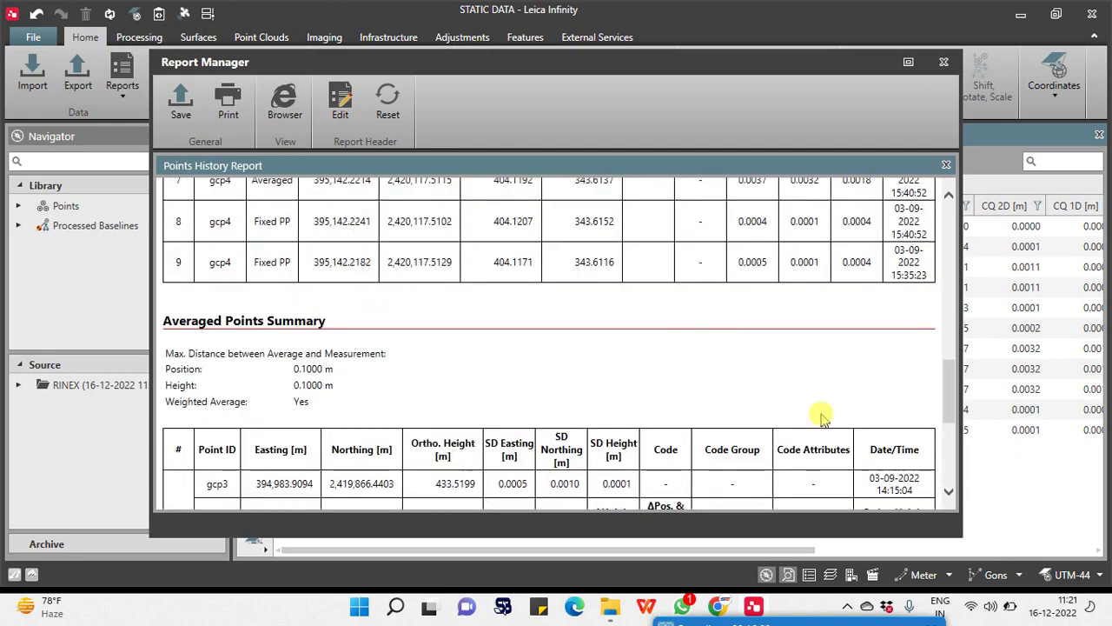
pyautogui.scroll(10, 808, 405)
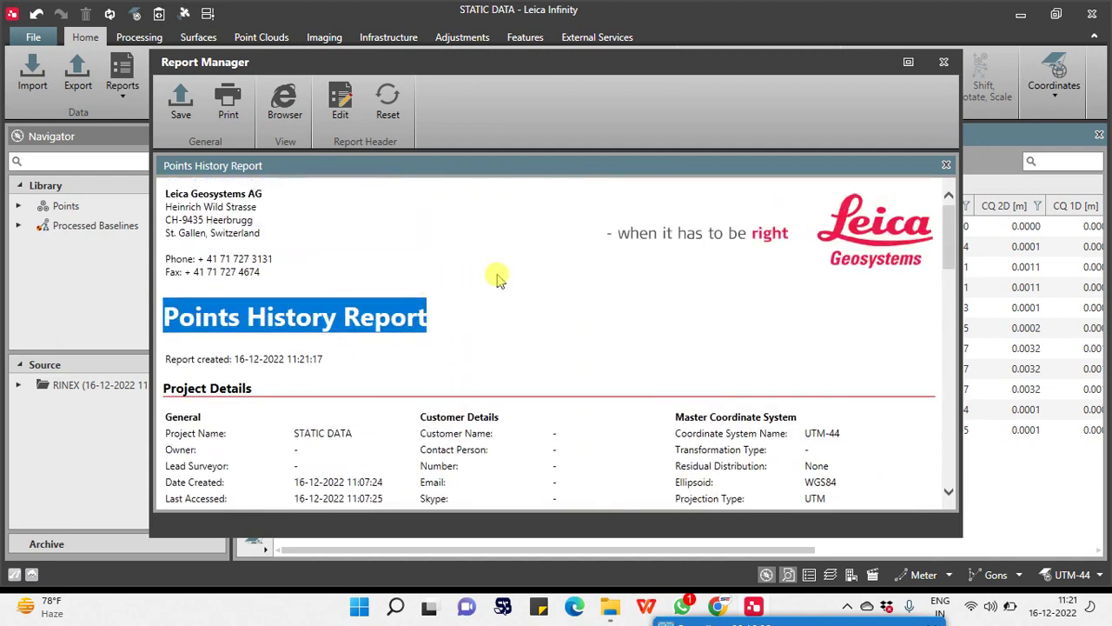
# Print the Points History Report to PDF as Points History Report in the Data Processing folder, and close the report.
pyautogui.click(229, 103)
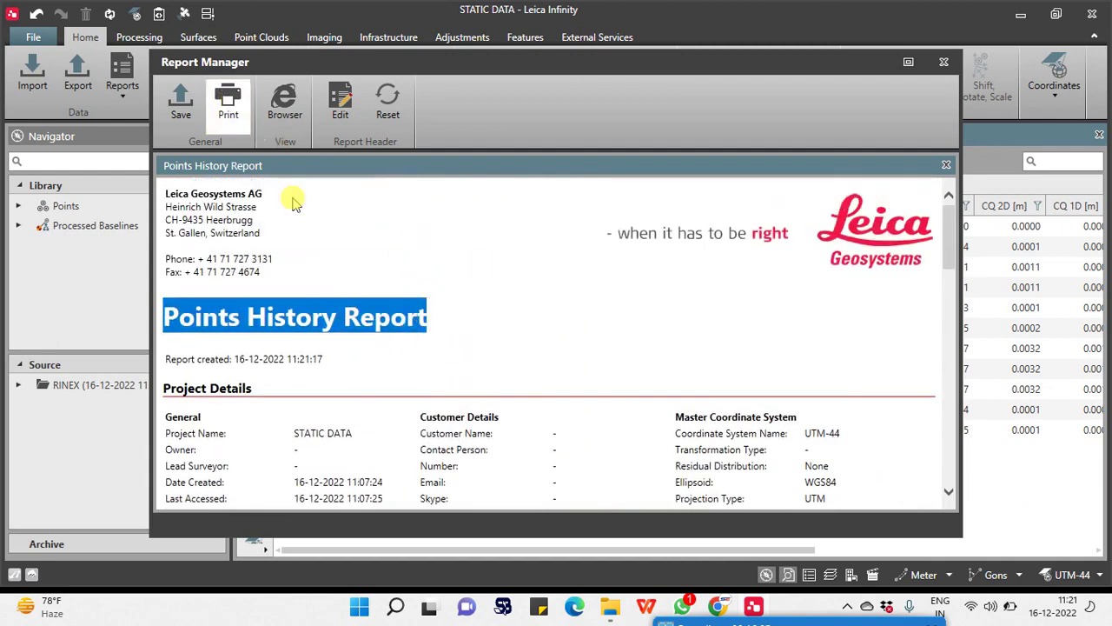
pyautogui.click(227, 104)
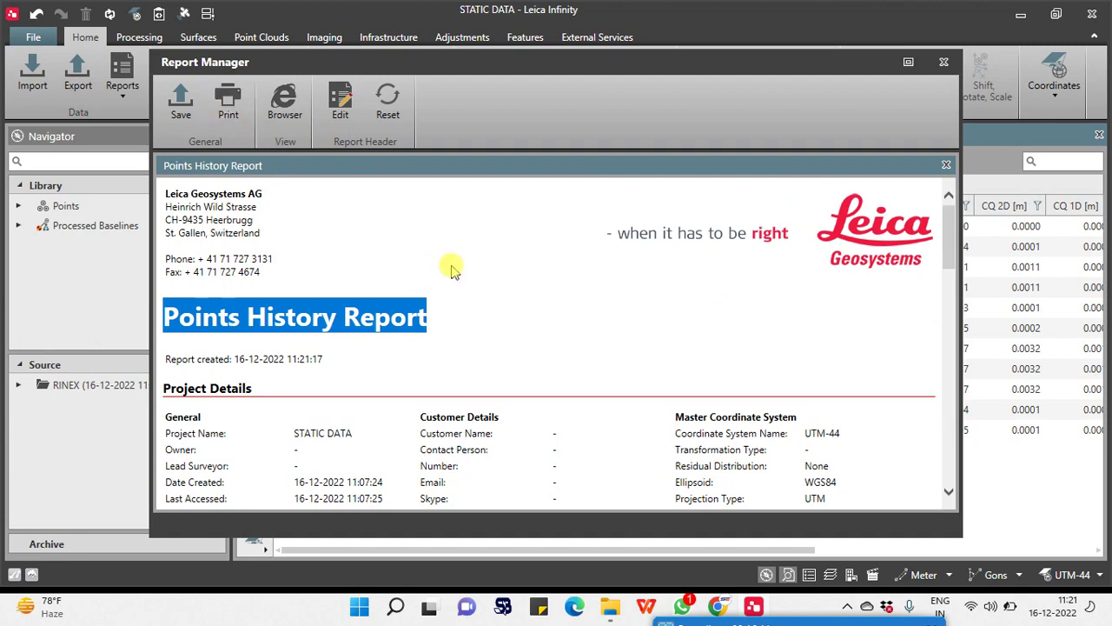
pyautogui.click(372, 390)
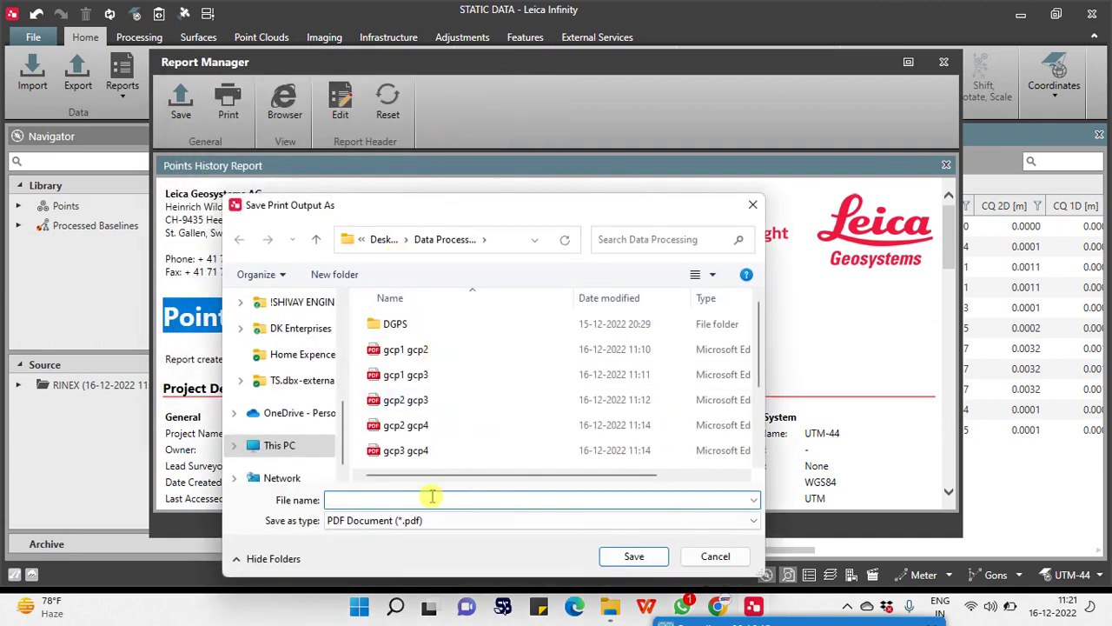
pyautogui.scroll(-2, 699, 374)
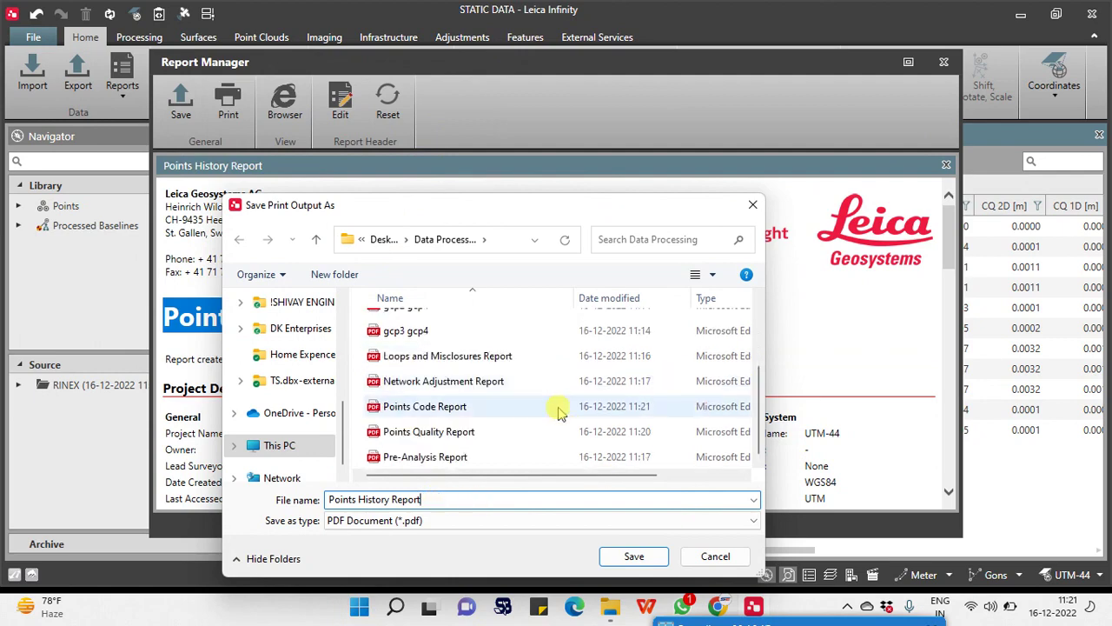
pyautogui.click(638, 557)
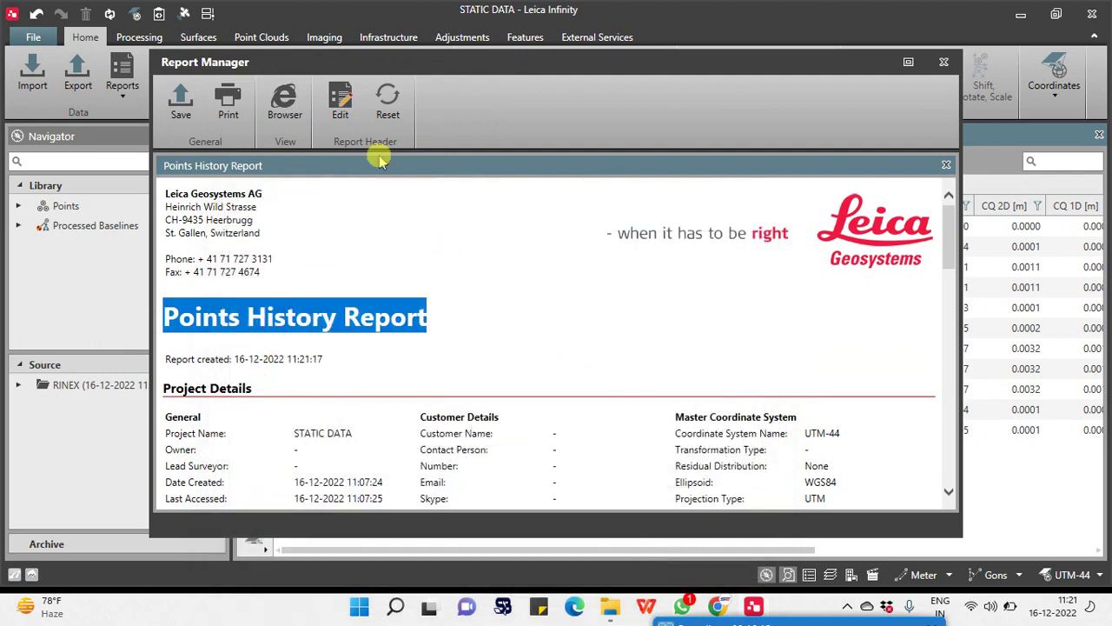
pyautogui.click(943, 62)
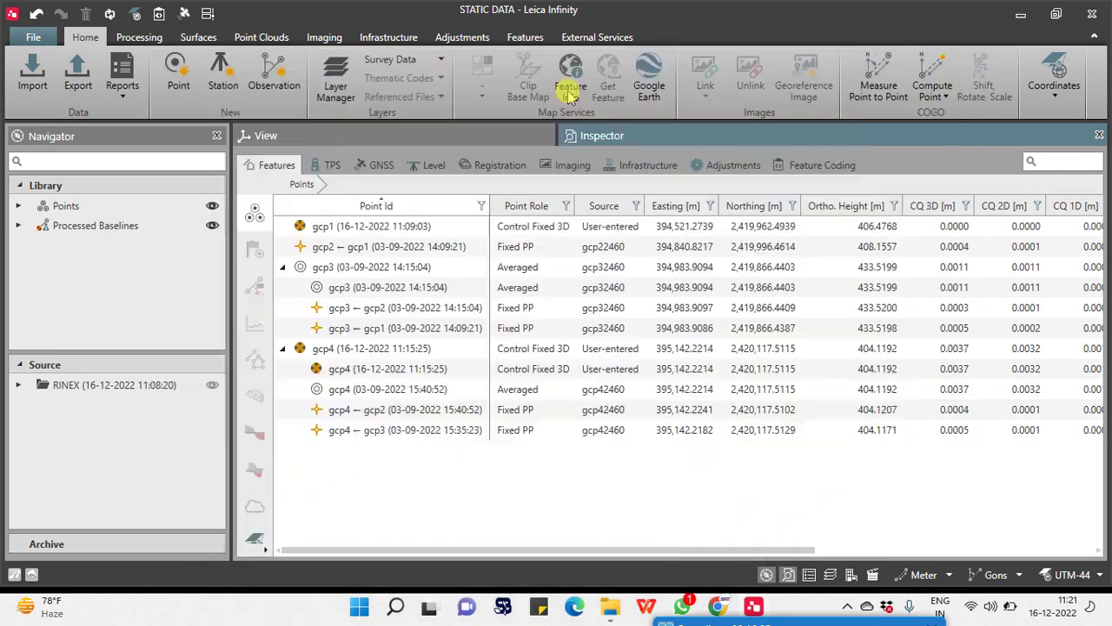
# Generate the Coordinate System Report, review its projection and geoid model sections, and select the report title text.
pyautogui.click(123, 85)
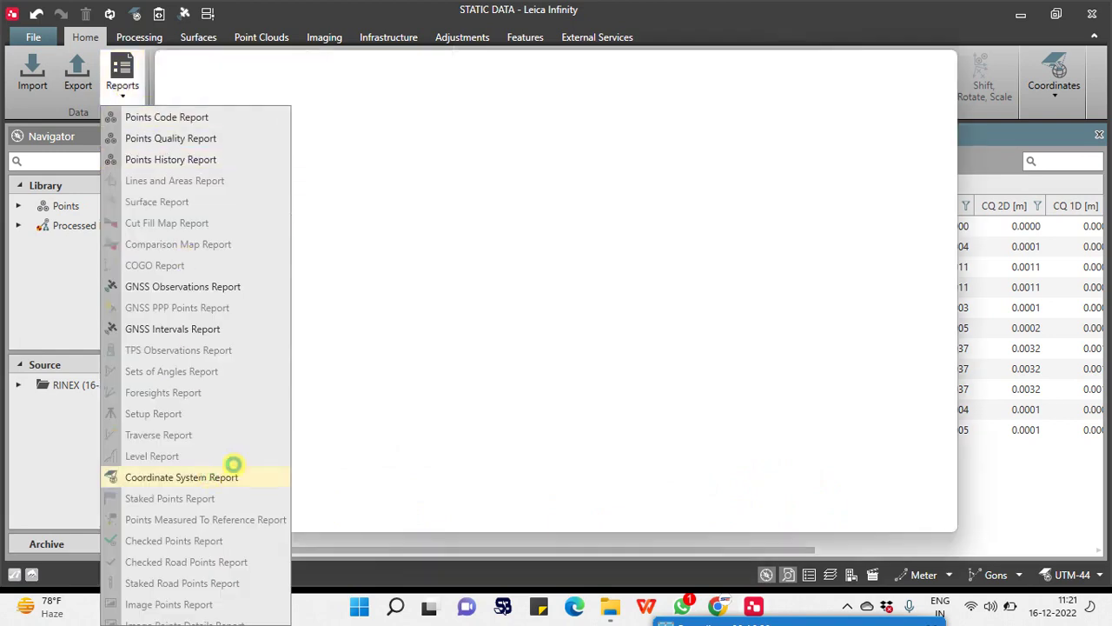
pyautogui.click(228, 473)
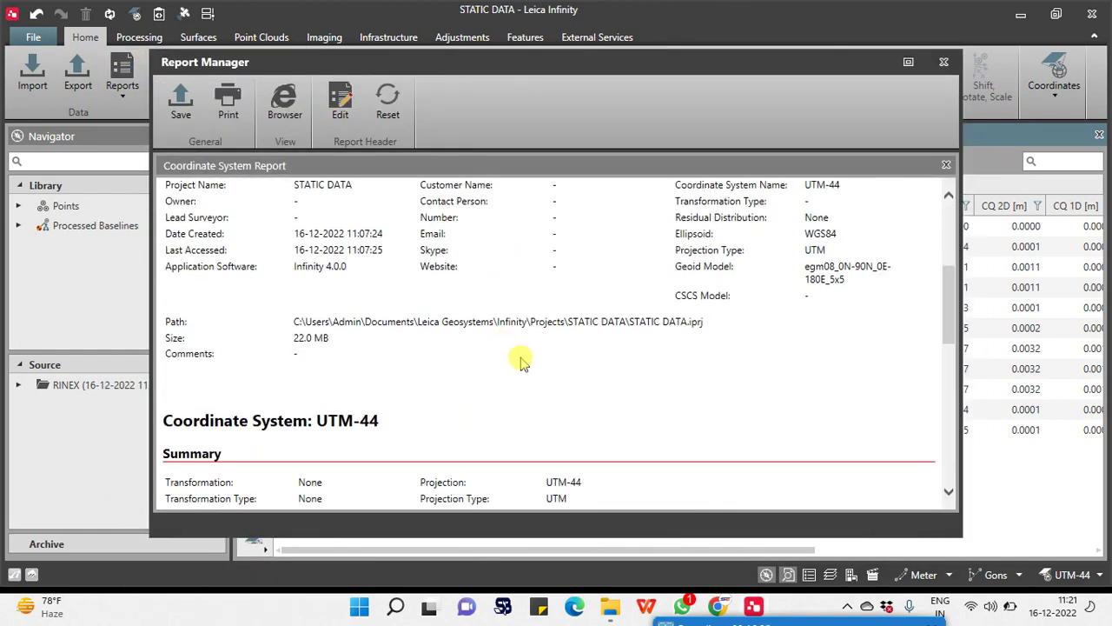
pyautogui.scroll(-10, 534, 316)
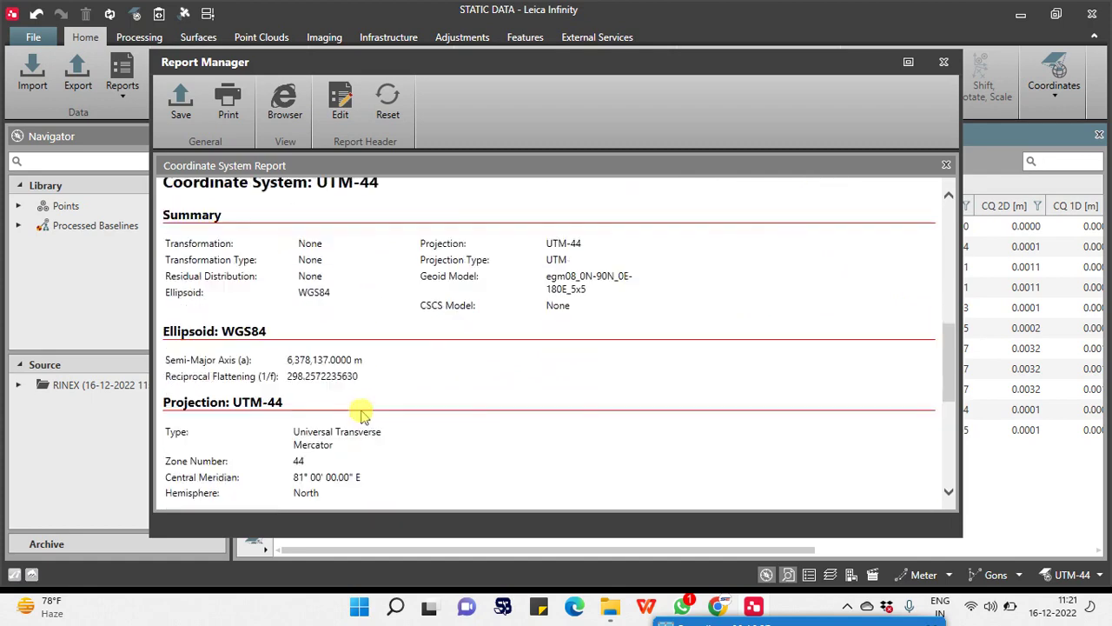
pyautogui.scroll(-3, 356, 313)
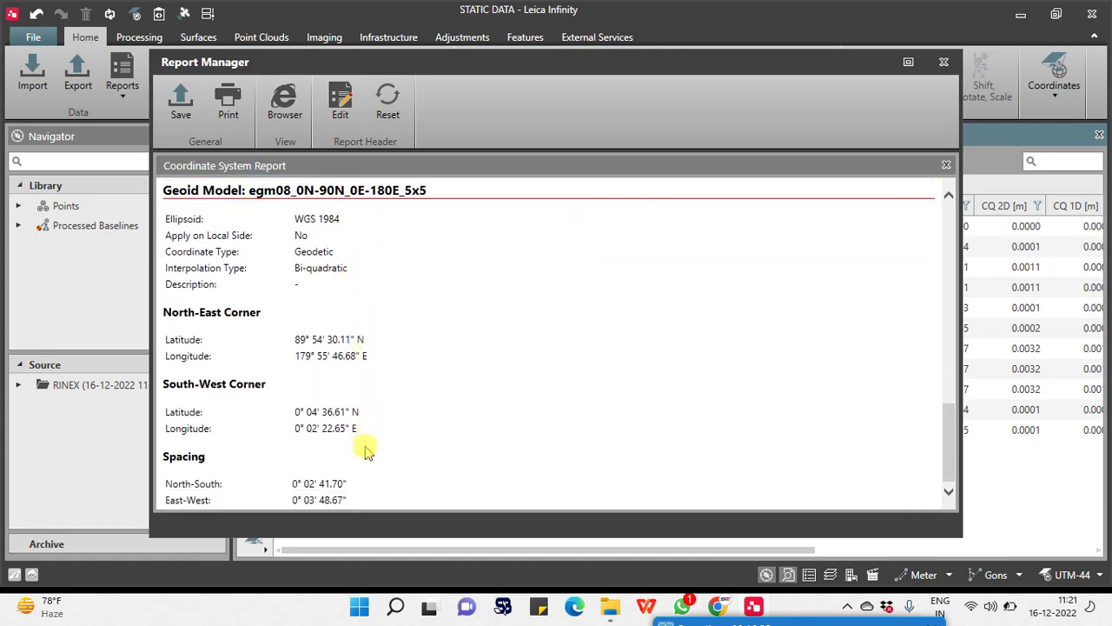
pyautogui.scroll(10, 365, 445)
pyautogui.scroll(5, 363, 441)
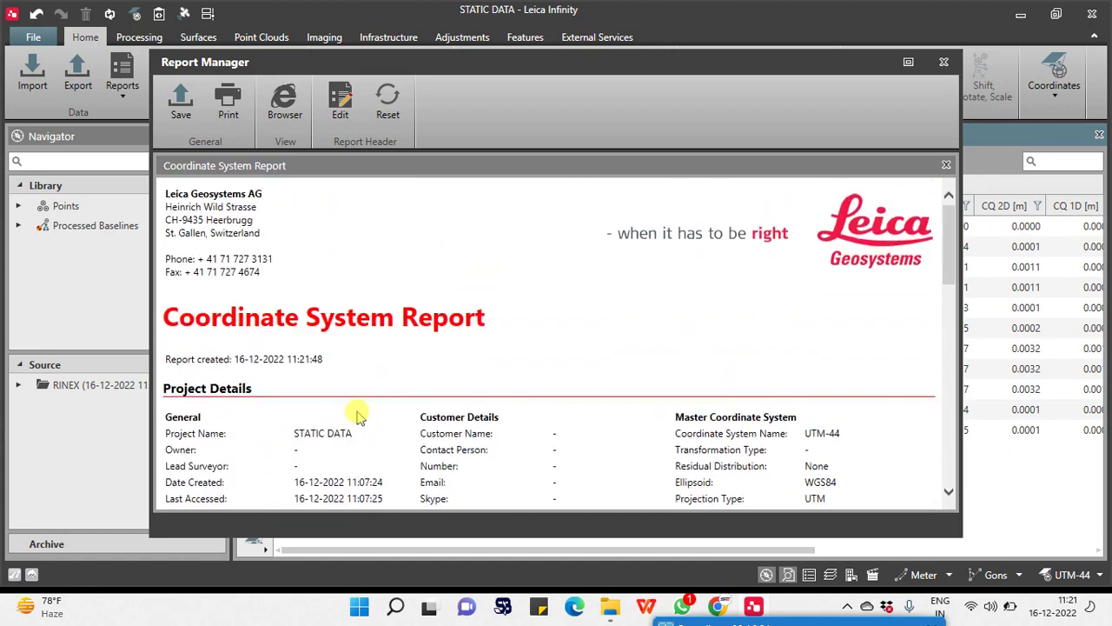
pyautogui.moveTo(483, 335); pyautogui.dragTo(198, 320)
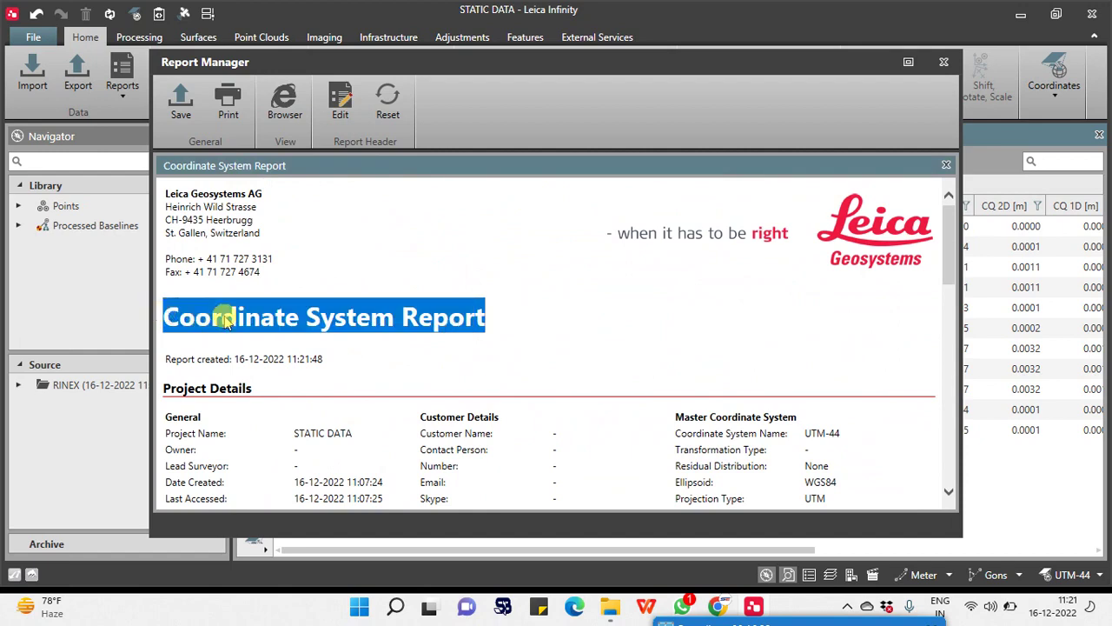
pyautogui.click(539, 330)
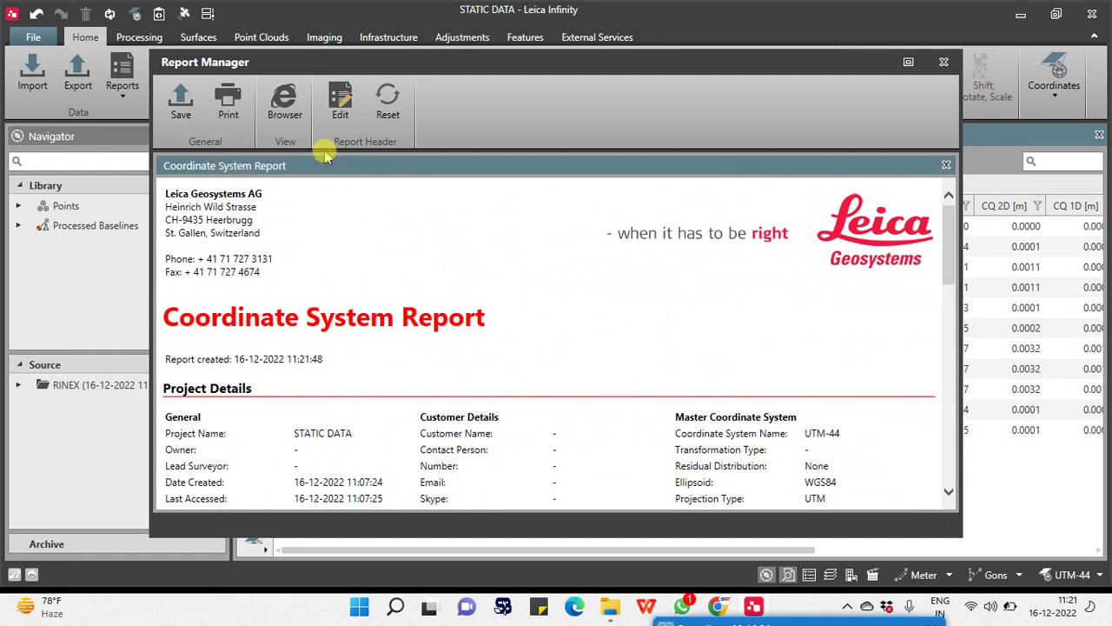
# Print the Coordinate System Report with Microsoft Print to PDF as Coordinate System Report in the Data Processing folder, and close the report.
pyautogui.click(228, 102)
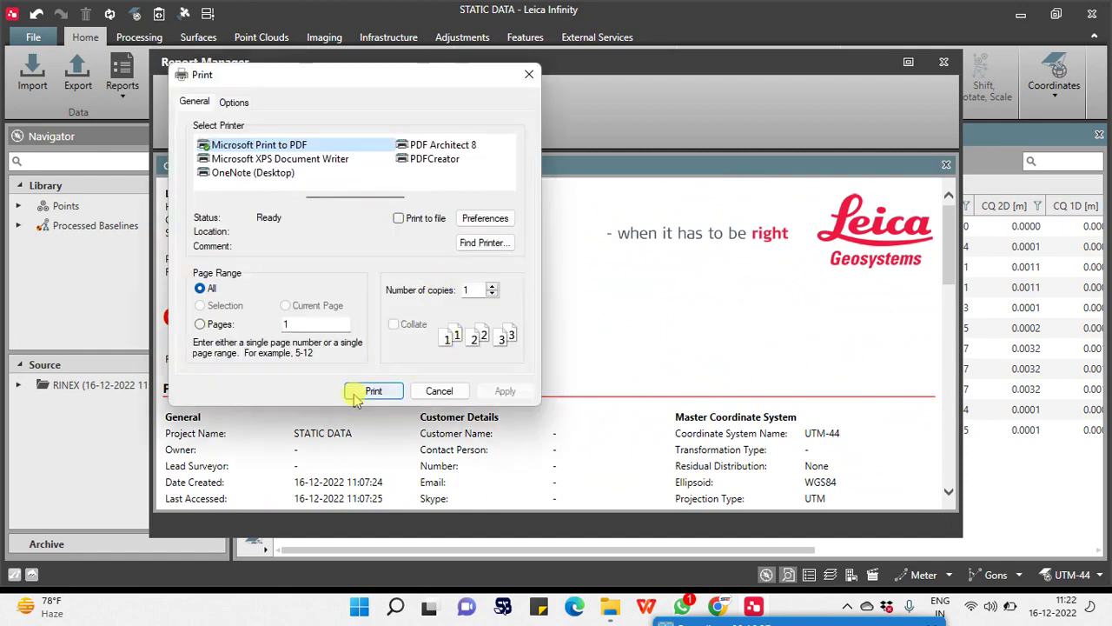
pyautogui.click(373, 391)
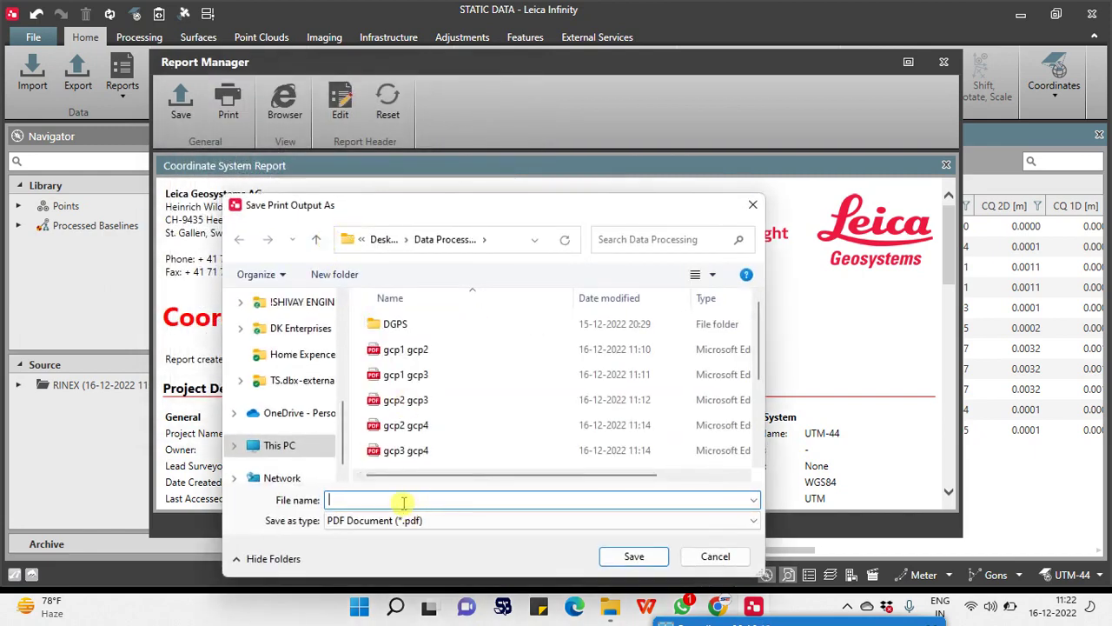
pyautogui.click(634, 556)
pyautogui.scroll(-5, 298, 278)
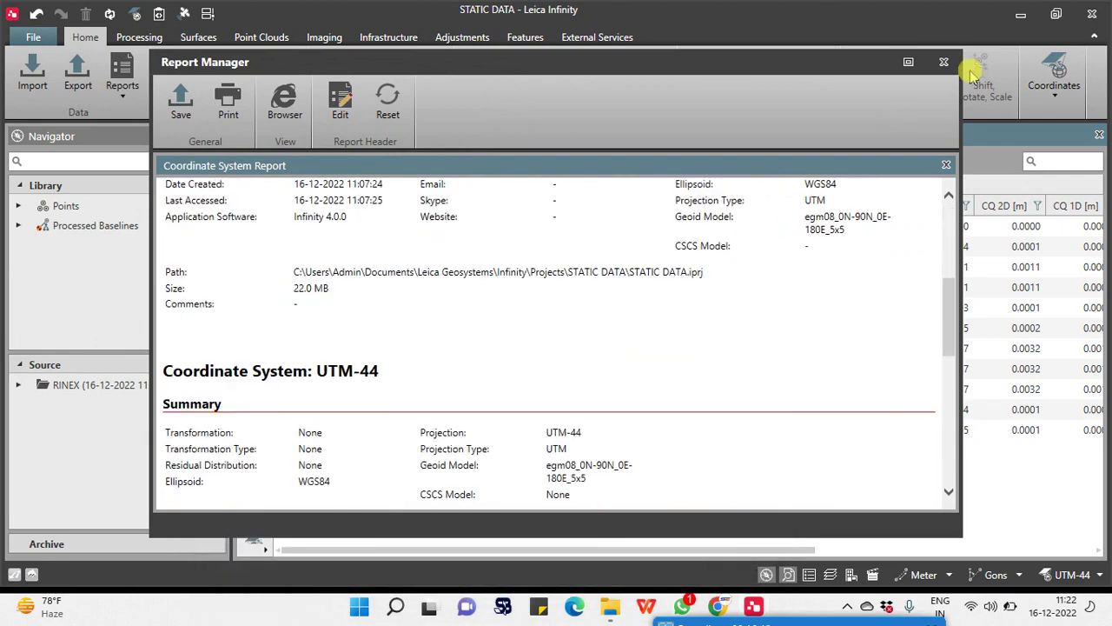
pyautogui.click(943, 61)
# Generate the GNSS Intervals Report, review its summary and station details, and select the report title text.
pyautogui.click(121, 85)
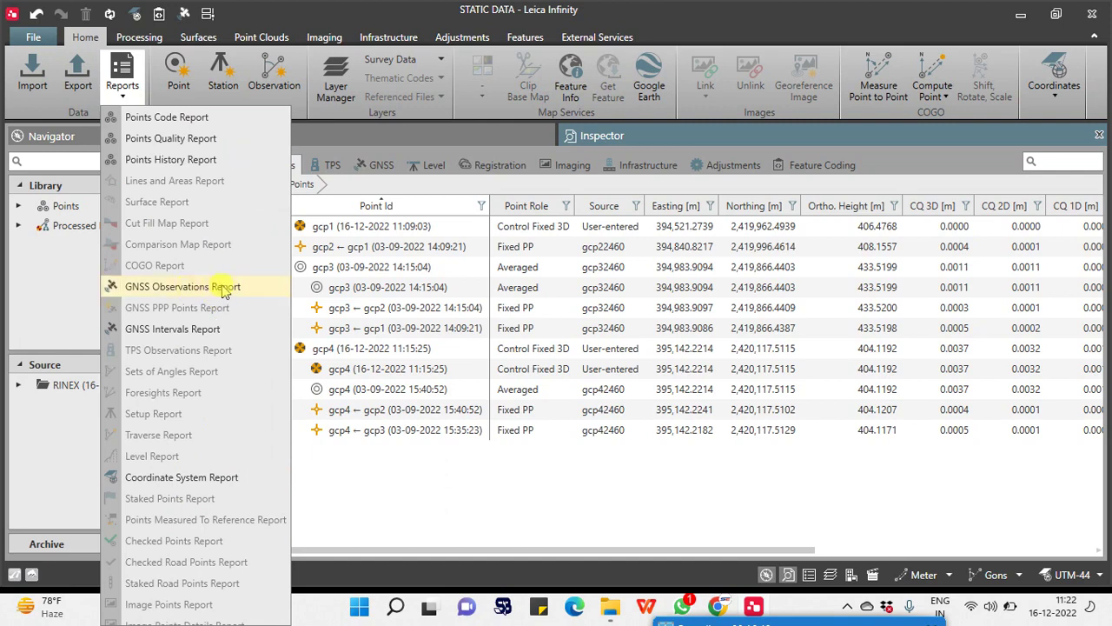
pyautogui.click(211, 329)
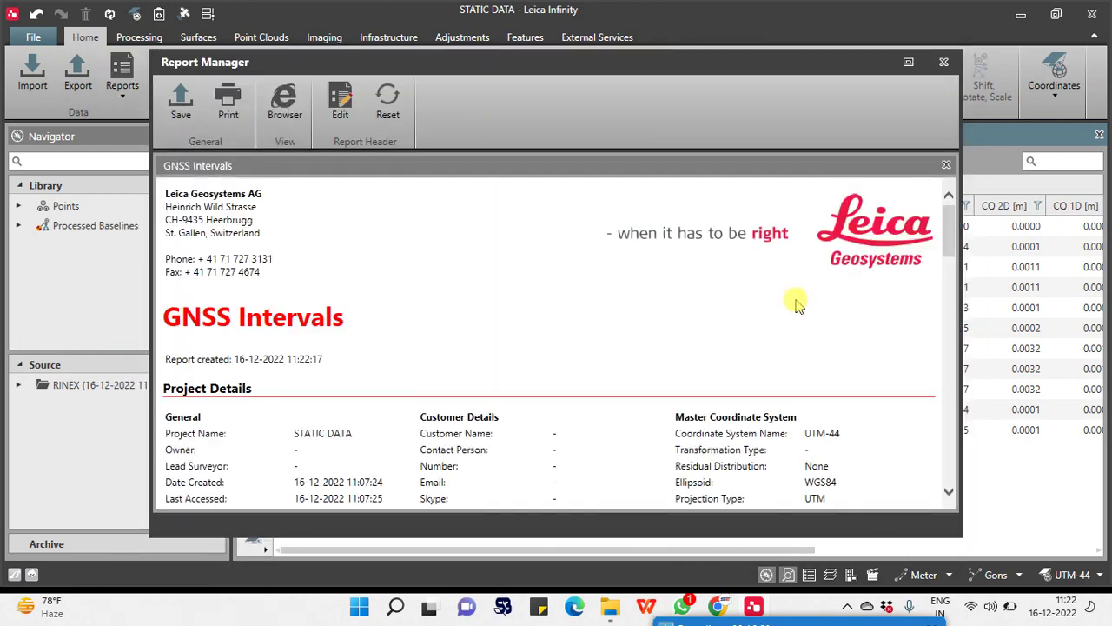
pyautogui.scroll(-5, 460, 417)
pyautogui.scroll(-15, 522, 400)
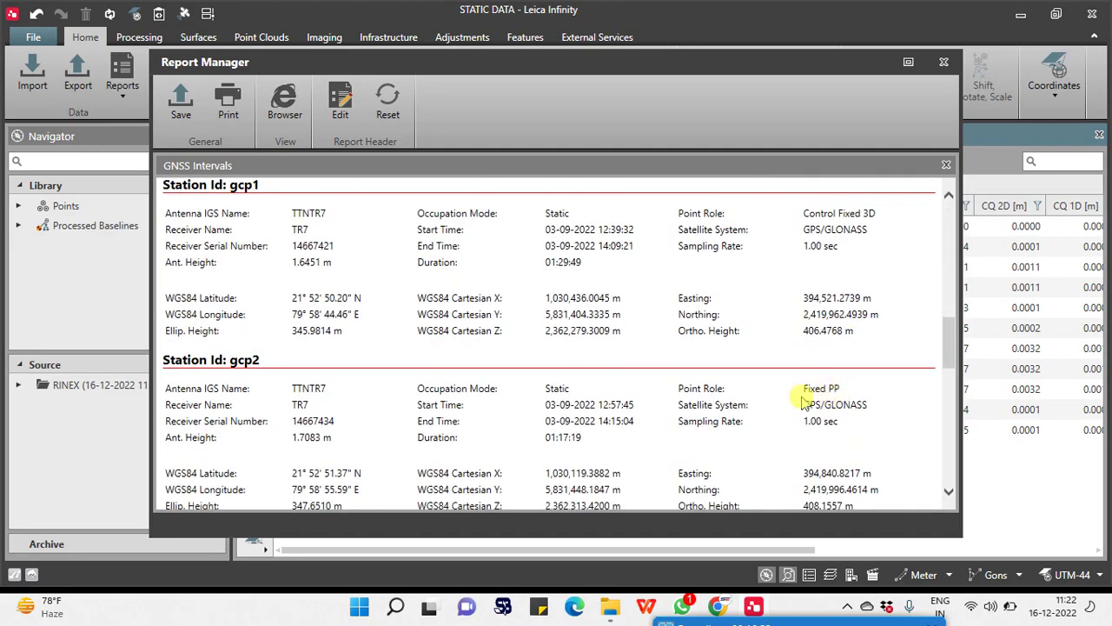
pyautogui.scroll(20, 355, 305)
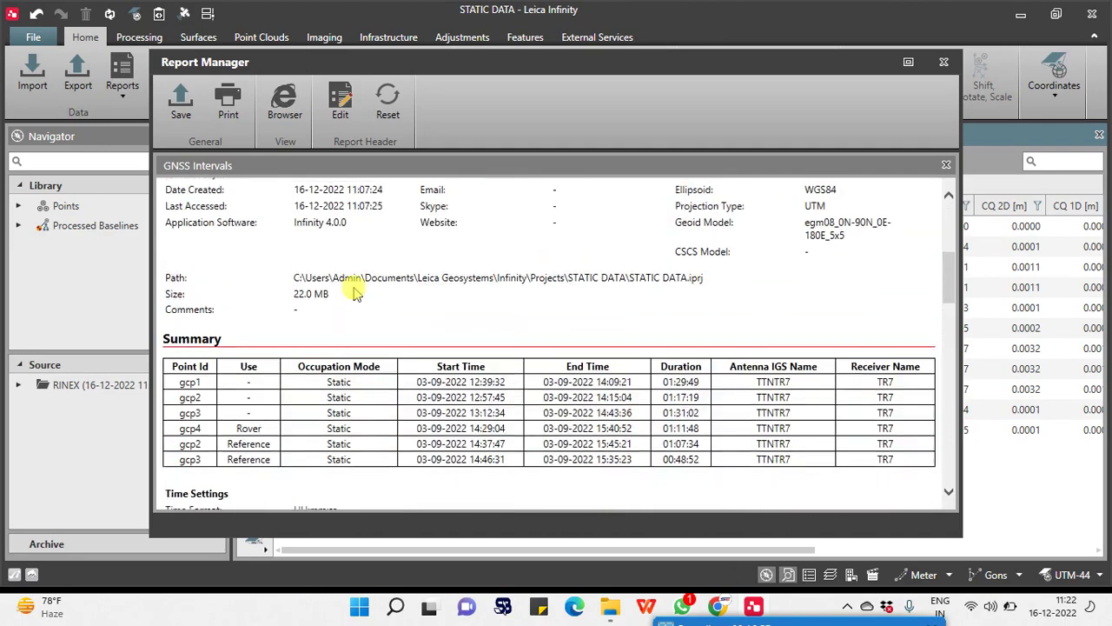
pyautogui.moveTo(357, 316); pyautogui.dragTo(145, 320)
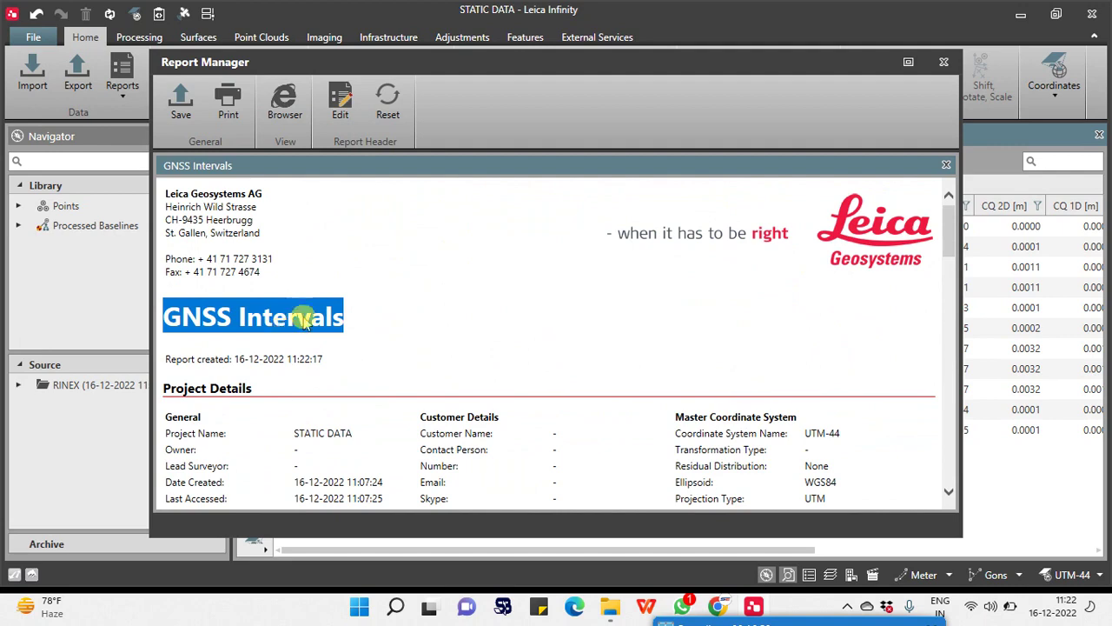
# Print the GNSS Intervals report with Microsoft Print to PDF into the Data Processing folder and close the report.
pyautogui.click(229, 102)
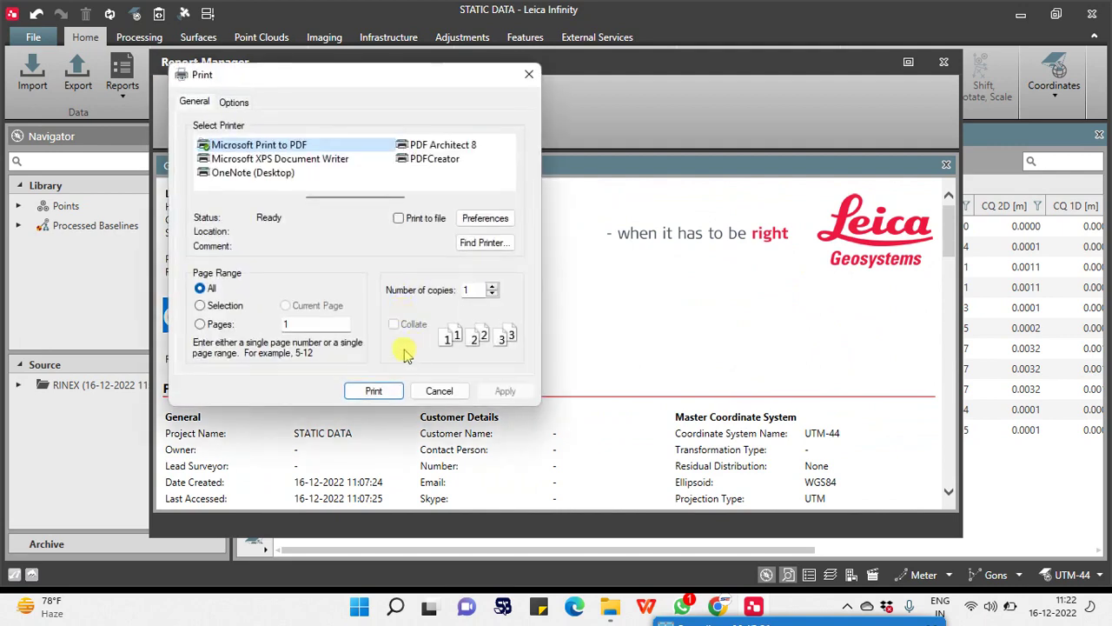
pyautogui.click(373, 390)
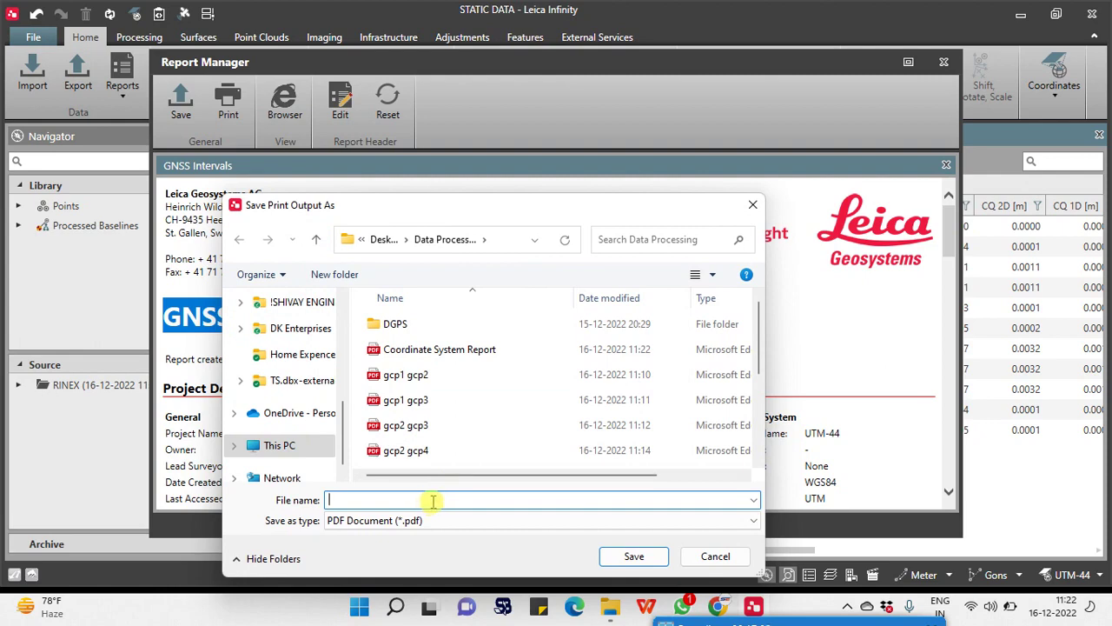
pyautogui.click(634, 556)
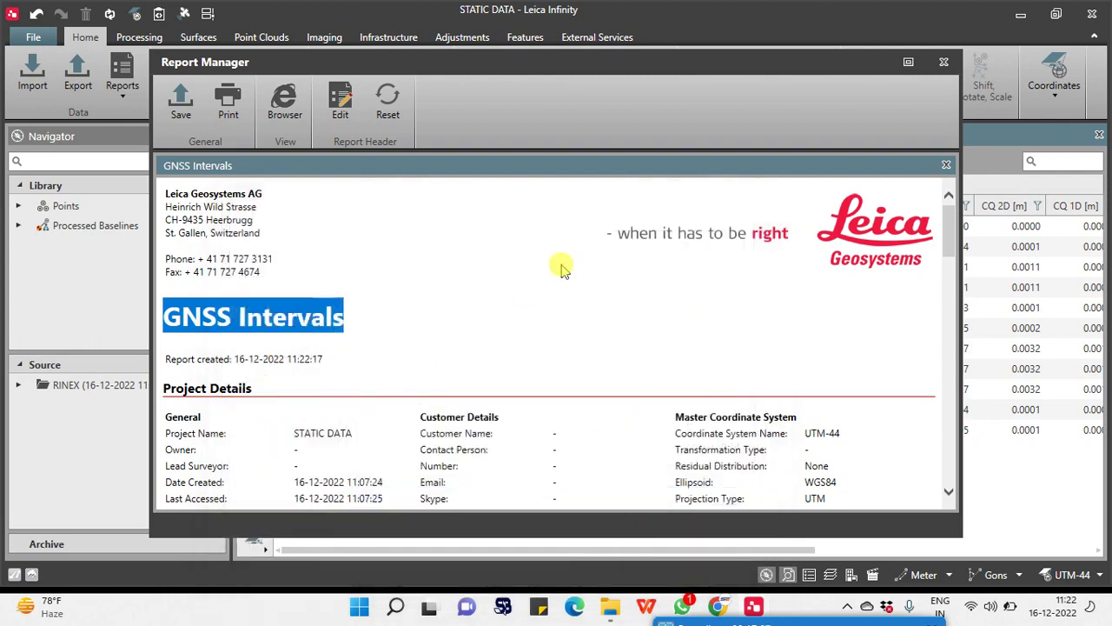
pyautogui.click(941, 71)
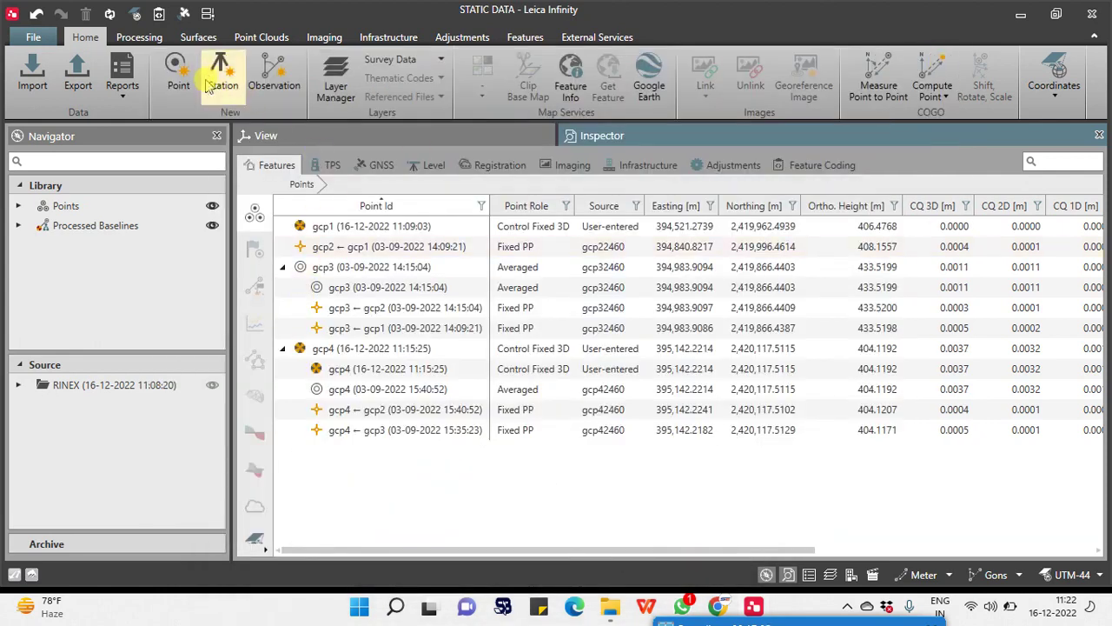
# Generate the GNSS Observations Report, review its station observation tables, and copy the report title text.
pyautogui.click(120, 77)
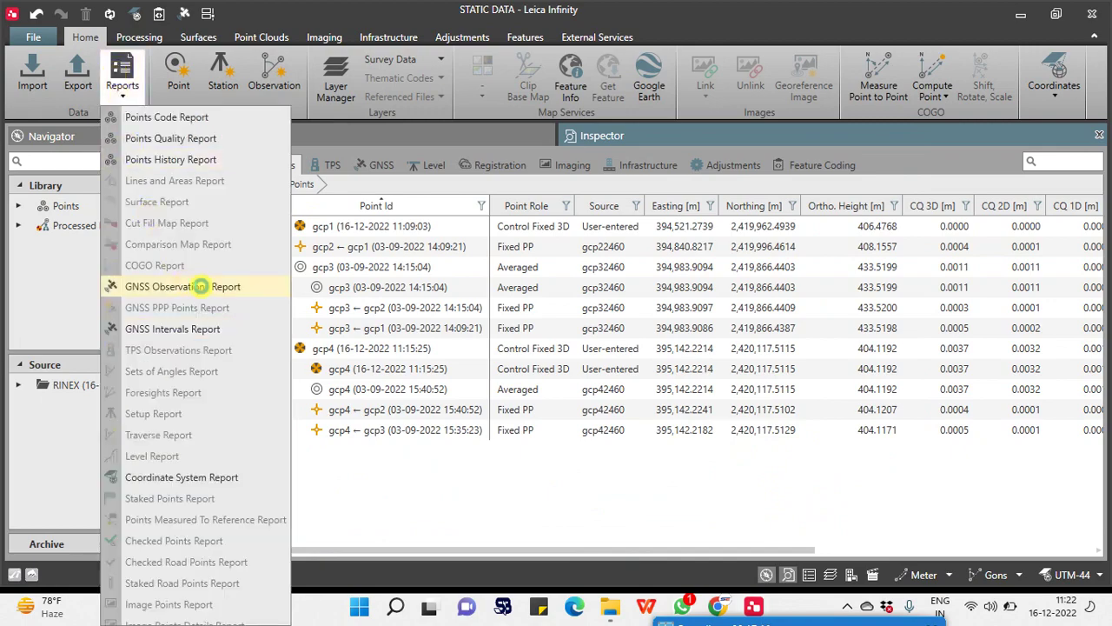
pyautogui.click(199, 286)
pyautogui.scroll(-10, 675, 412)
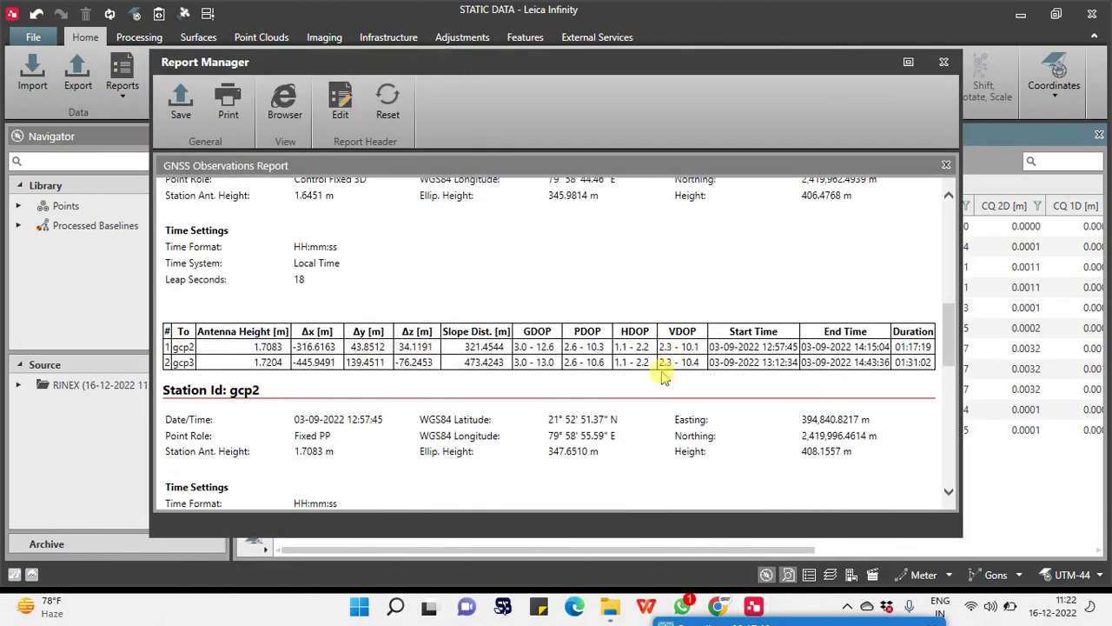
pyautogui.scroll(-10, 631, 391)
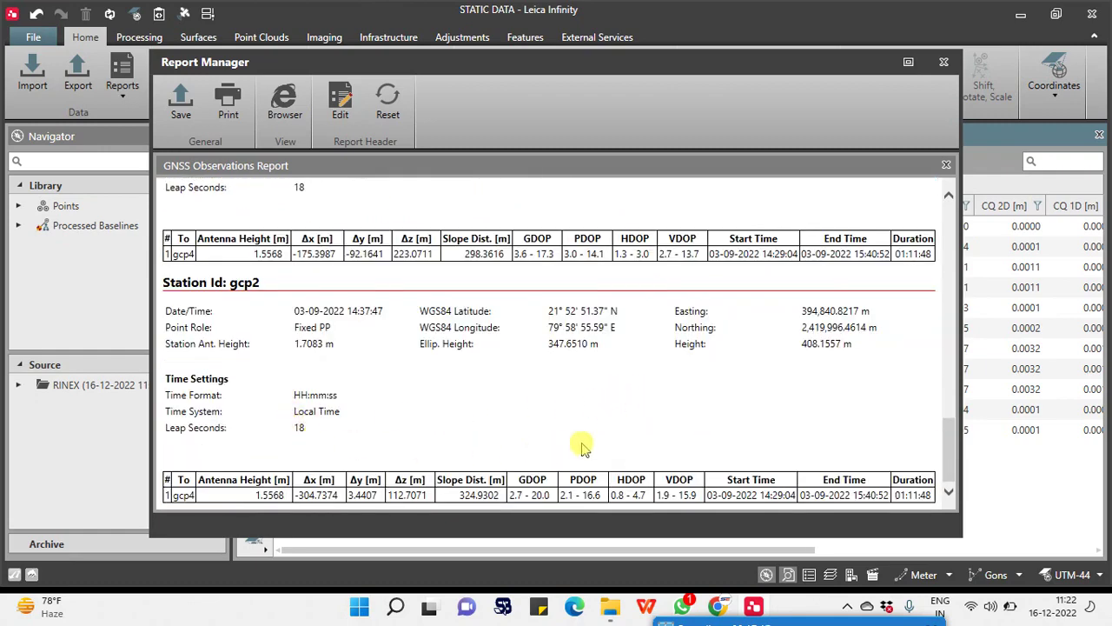
pyautogui.scroll(20, 582, 447)
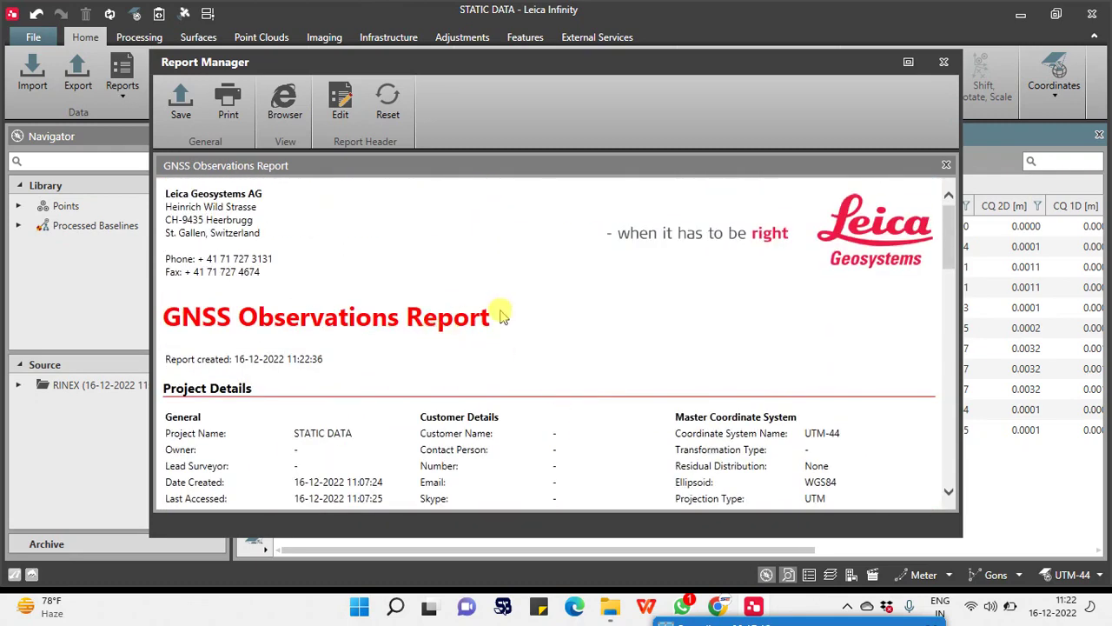
pyautogui.moveTo(502, 316); pyautogui.dragTo(191, 315)
pyautogui.hotkey('ctrl', 'c')
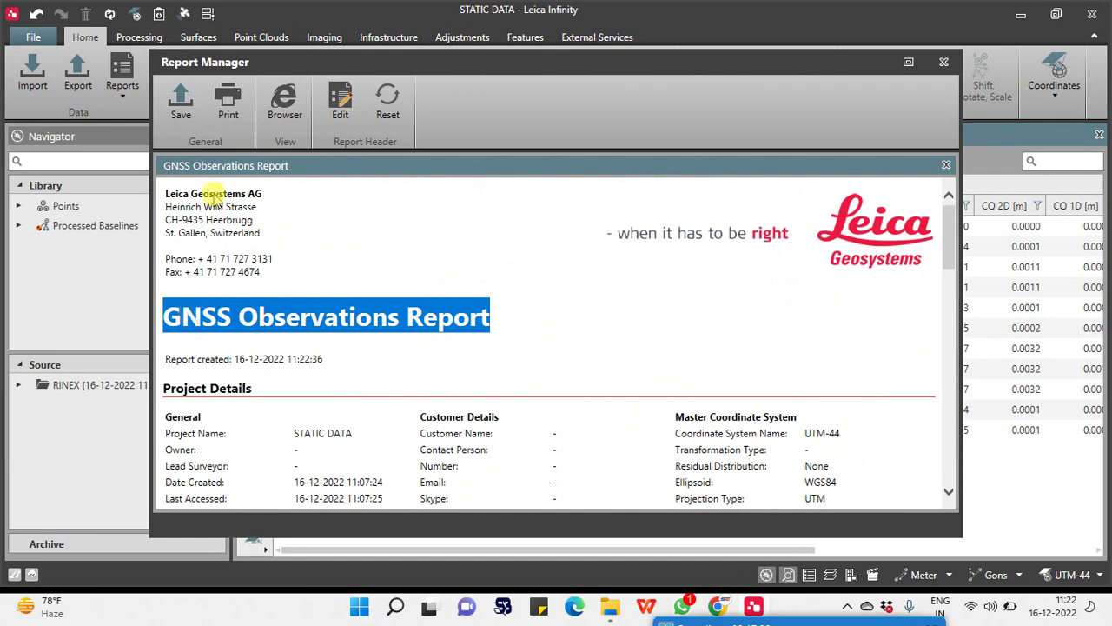
# Print the GNSS Observations Report to PDF as GNSS Observations Report in the Data Processing folder, and close the report.
pyautogui.click(226, 109)
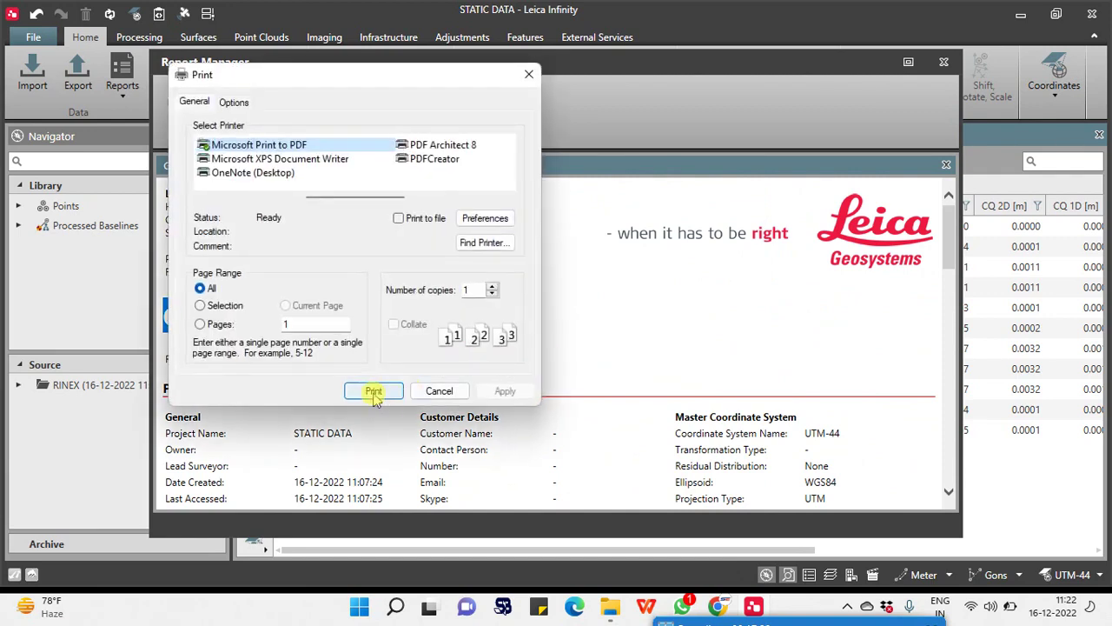
pyautogui.click(374, 391)
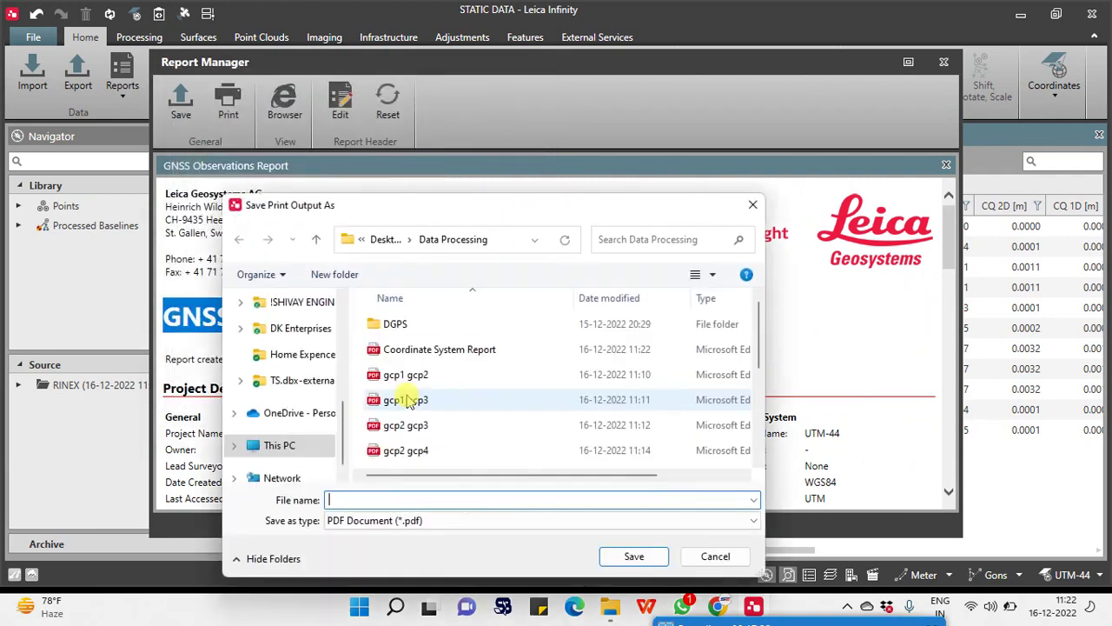
pyautogui.hotkey('ctrl', 'v')
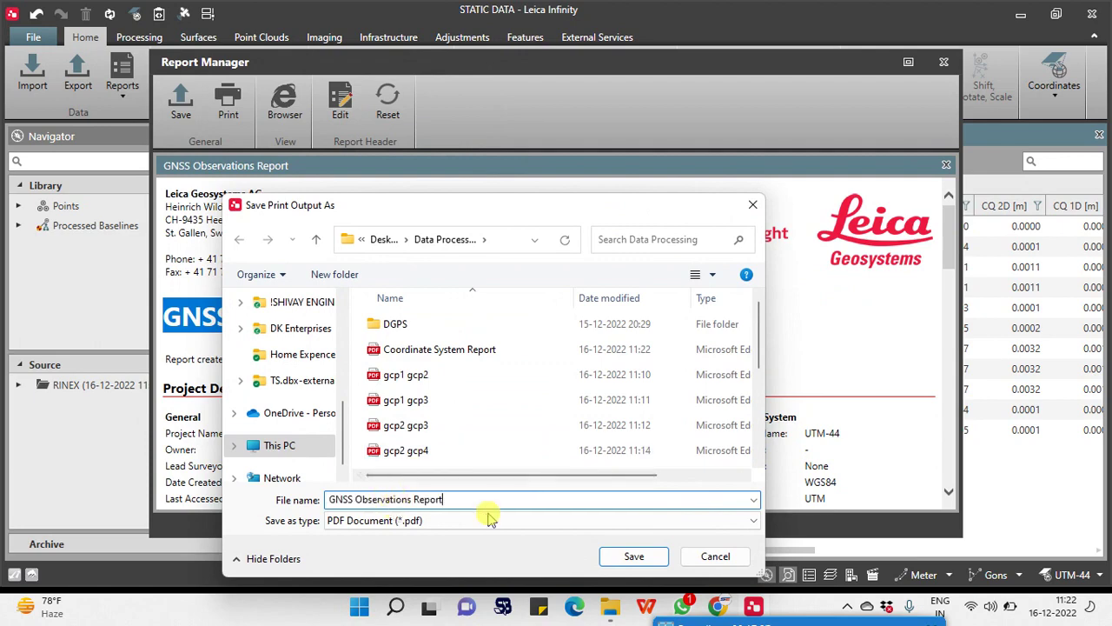
pyautogui.click(656, 560)
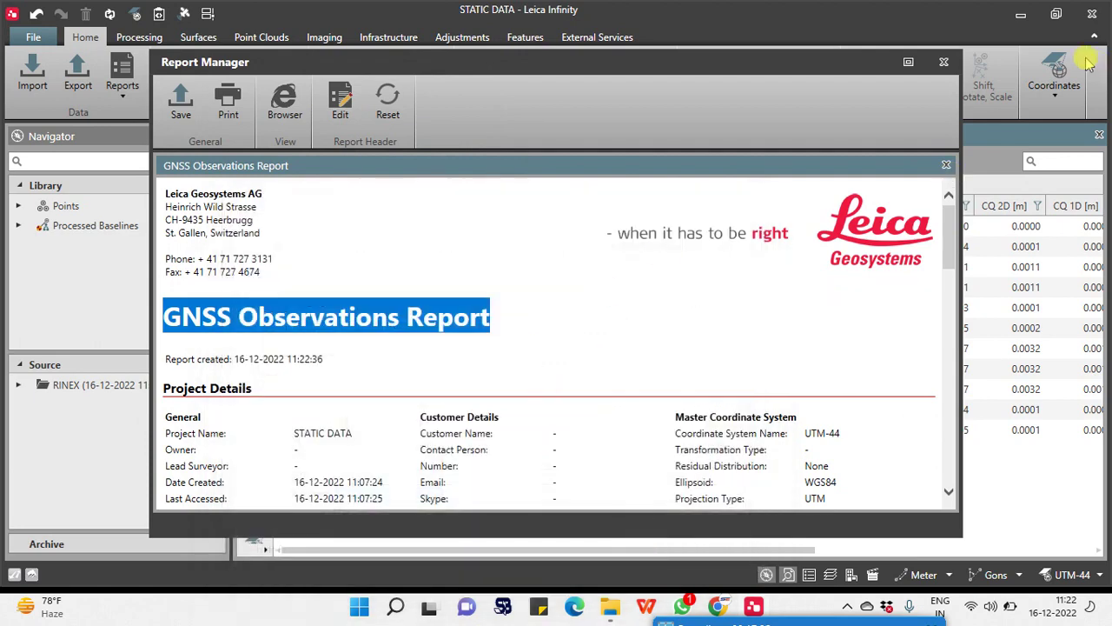
pyautogui.click(943, 62)
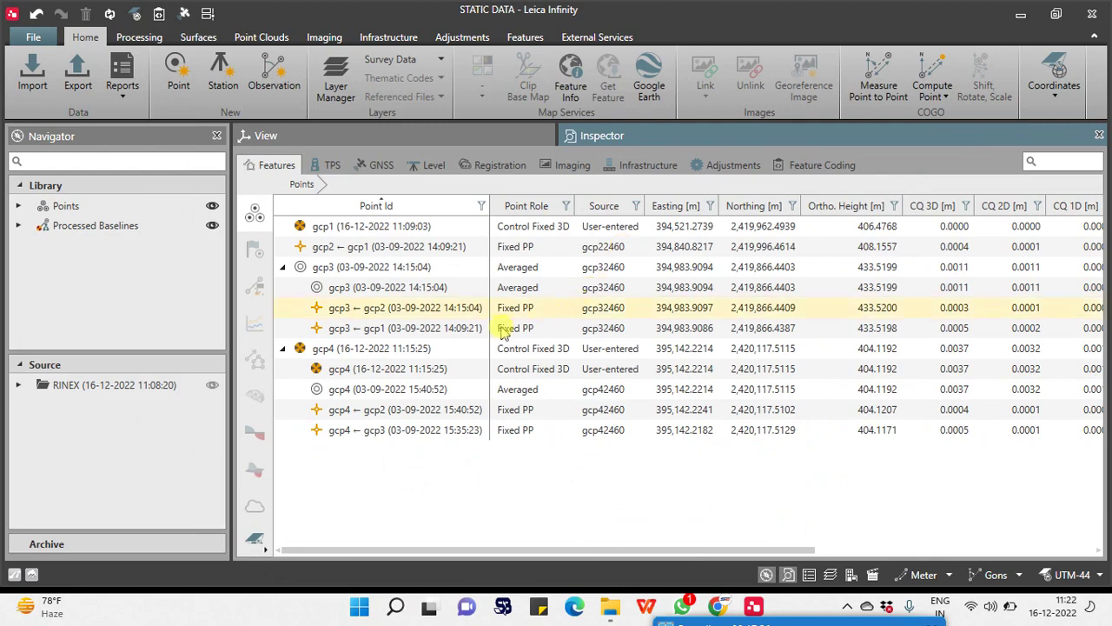
# Examine the gcp1–gcp4 points and their processed baselines in the graphical view.
pyautogui.click(430, 130)
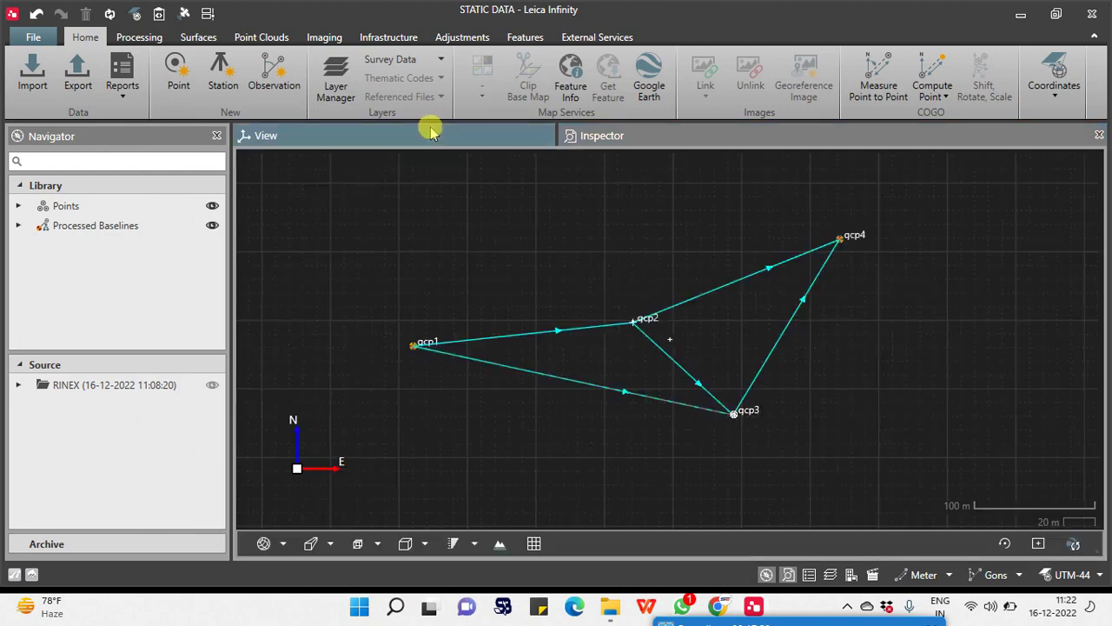
pyautogui.scroll(2, 683, 335)
pyautogui.scroll(-1, 683, 335)
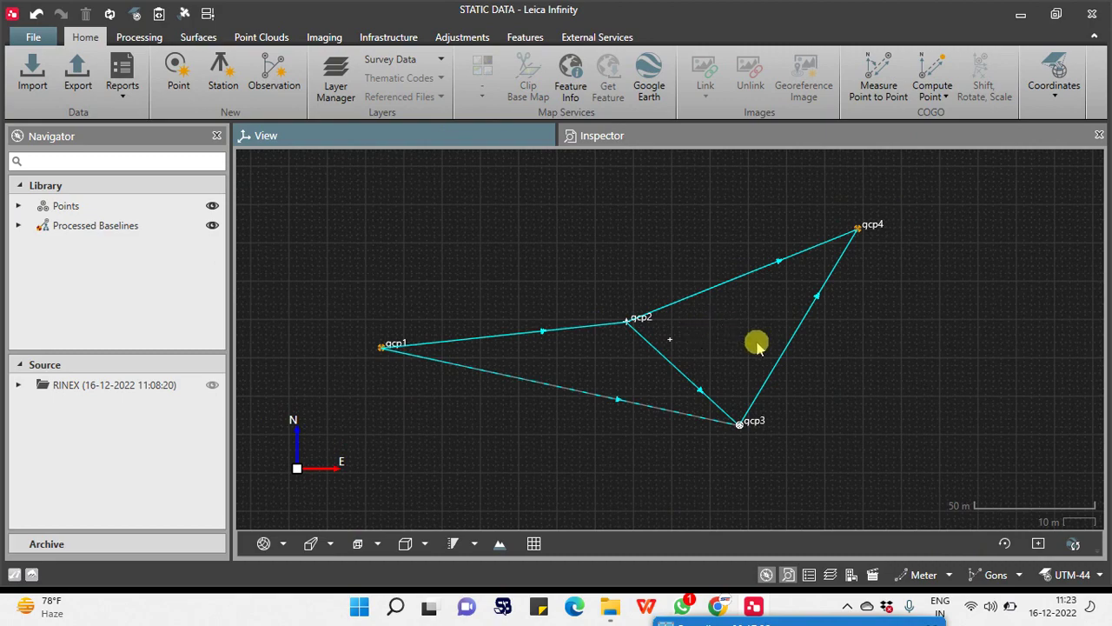
pyautogui.scroll(2, 684, 353)
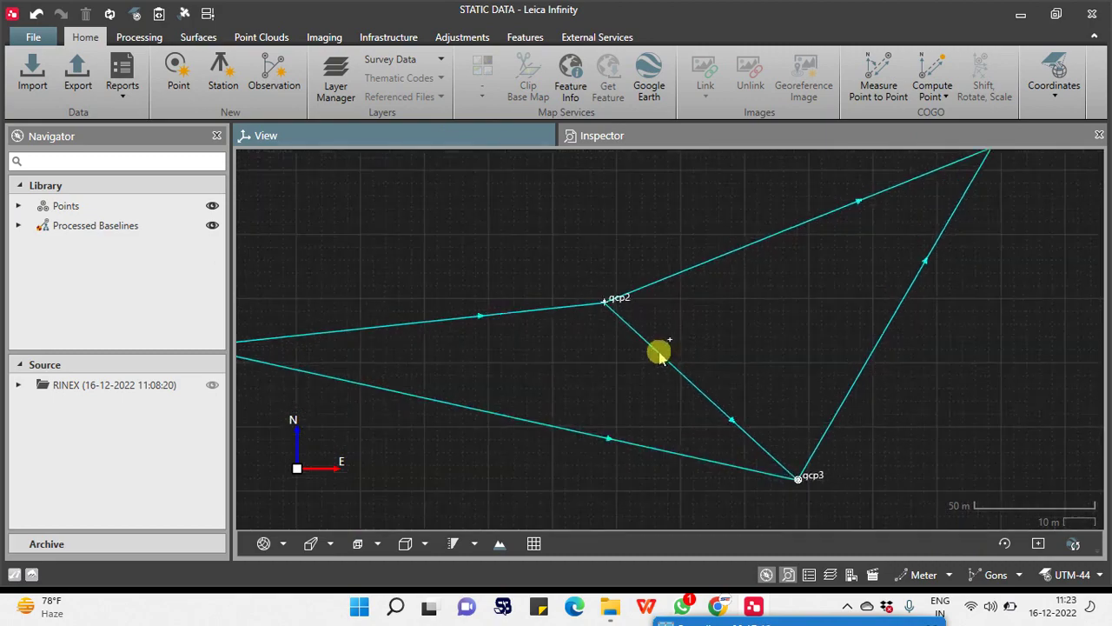
pyautogui.scroll(-1, 793, 385)
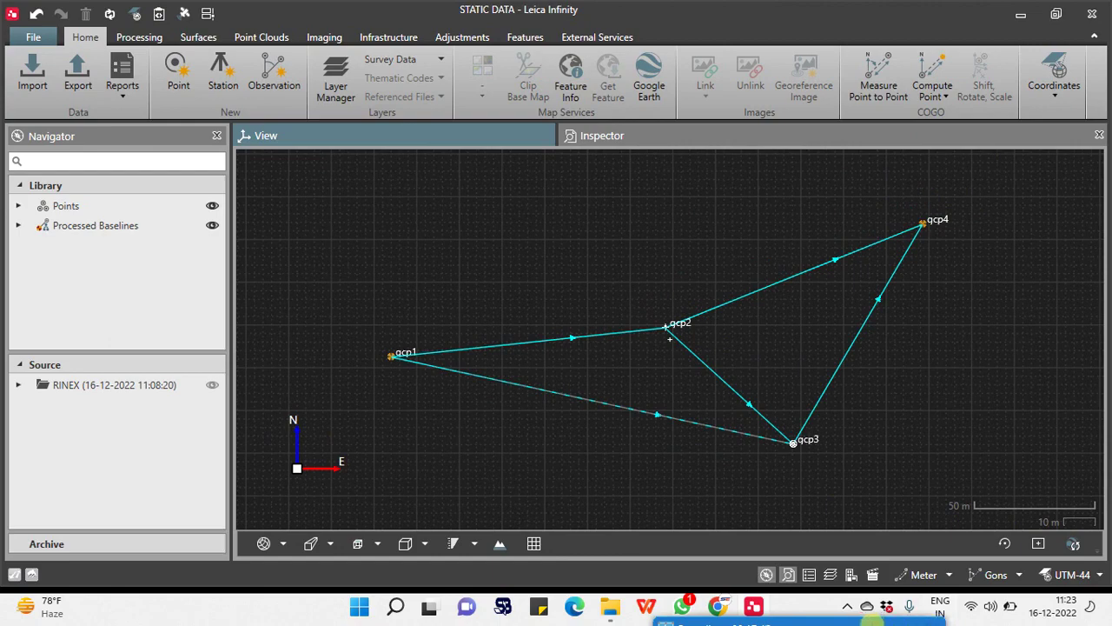
pyautogui.moveTo(873, 619)
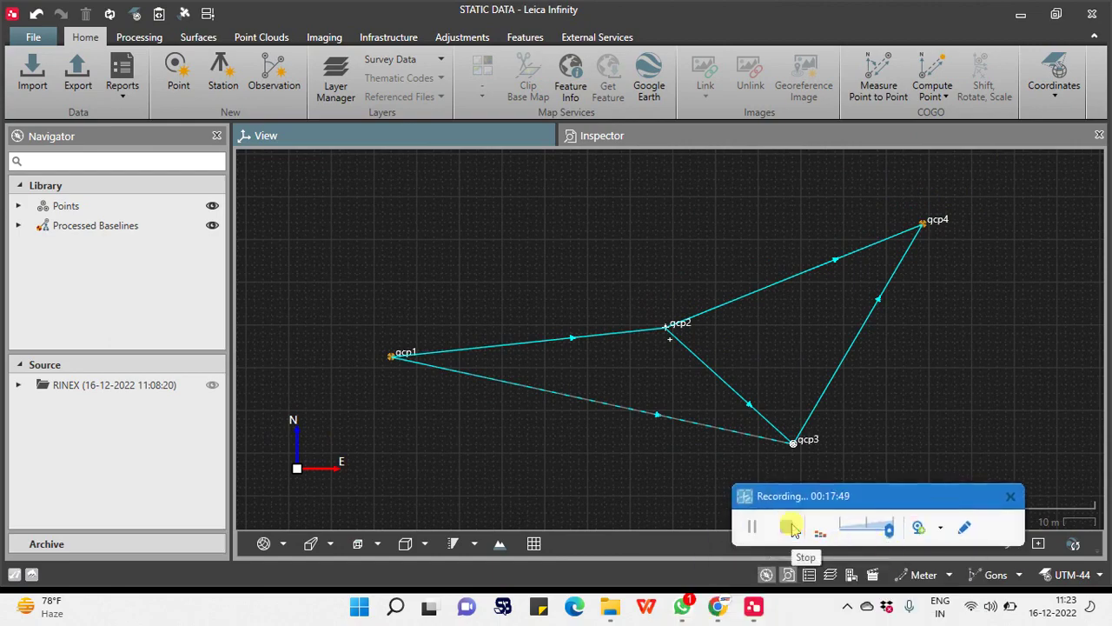